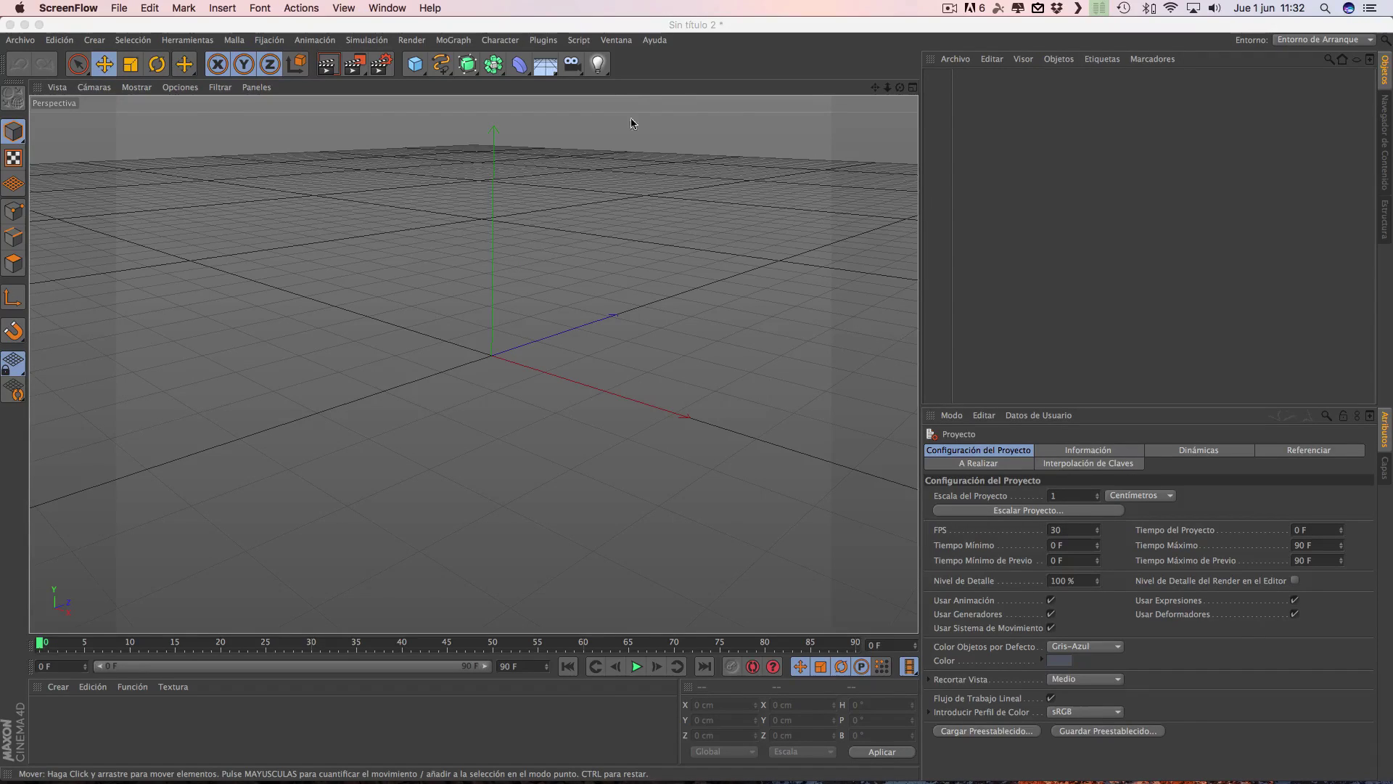
# Check that the SteadyBAKE plugin tools PLAmate and xREC are installed, then show all desktops.
pyautogui.click(544, 42)
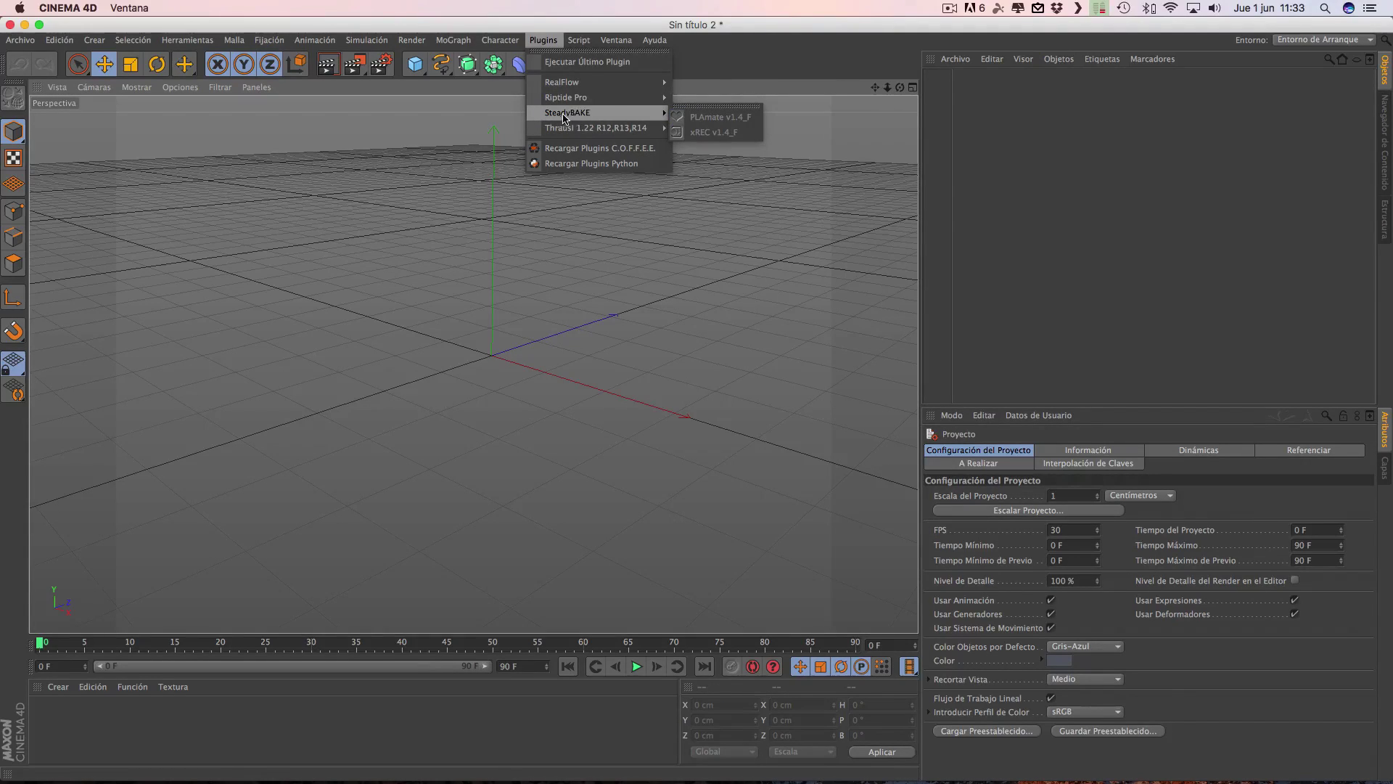
pyautogui.moveTo(567, 112)
pyautogui.hotkey('ctrl', 'Up')
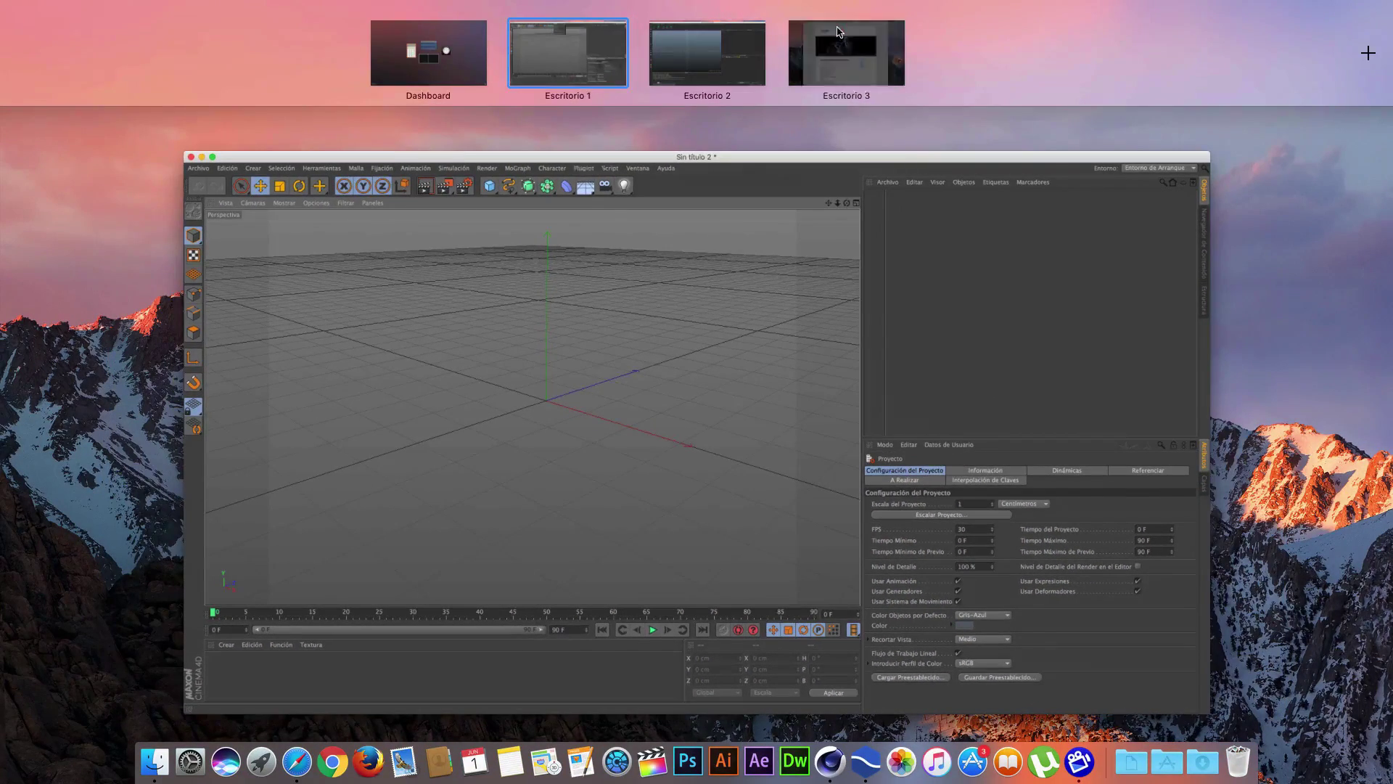
# On the tcastudios site, search for 'steady' and open the SteadyBAKE article.
pyautogui.click(837, 32)
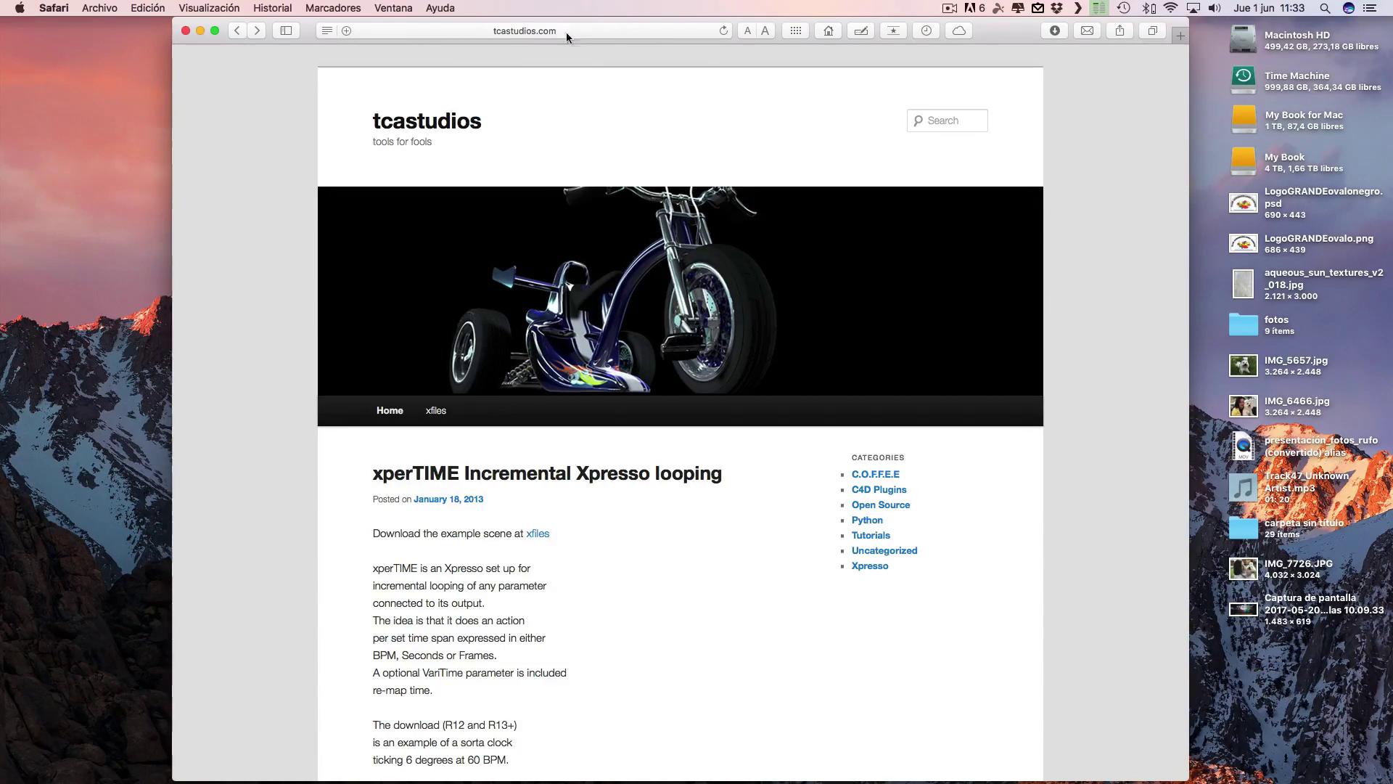
pyautogui.click(958, 118)
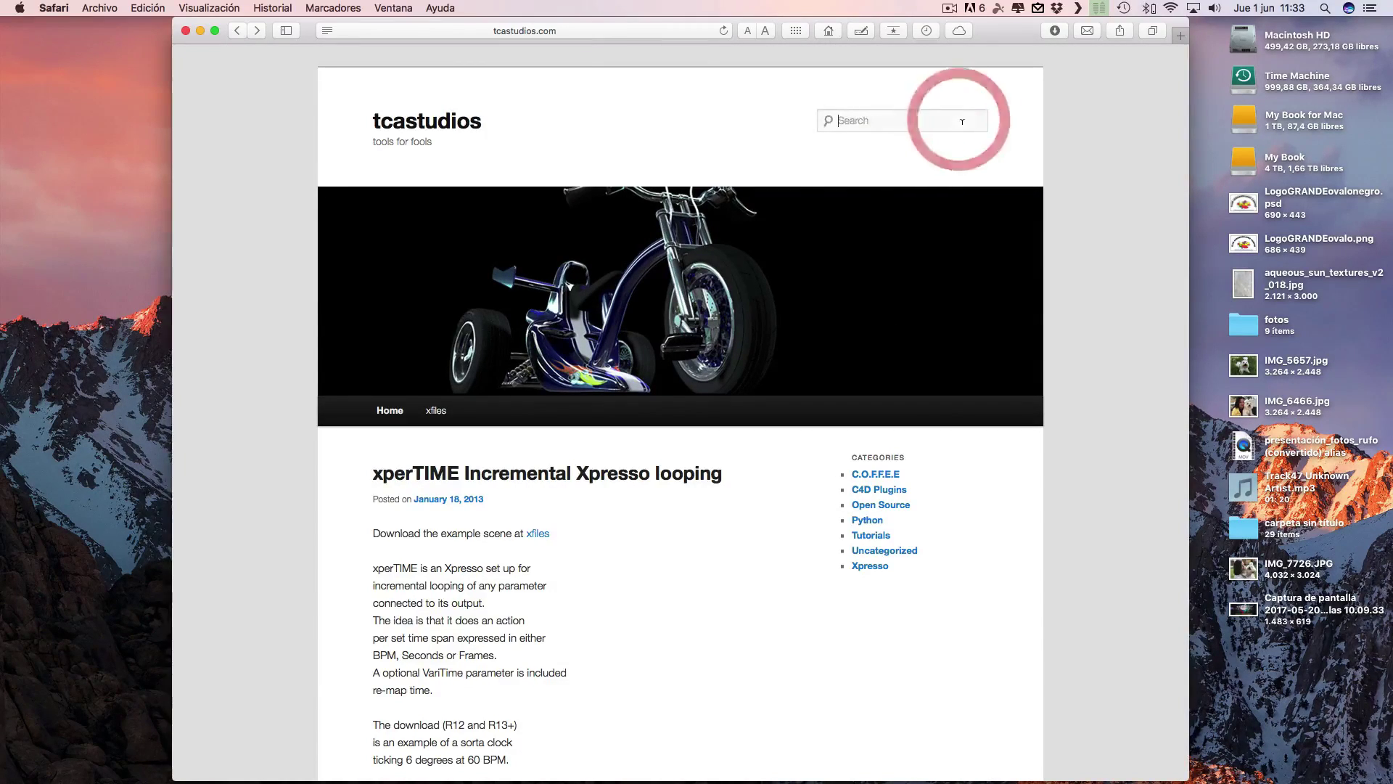
pyautogui.write('stea')
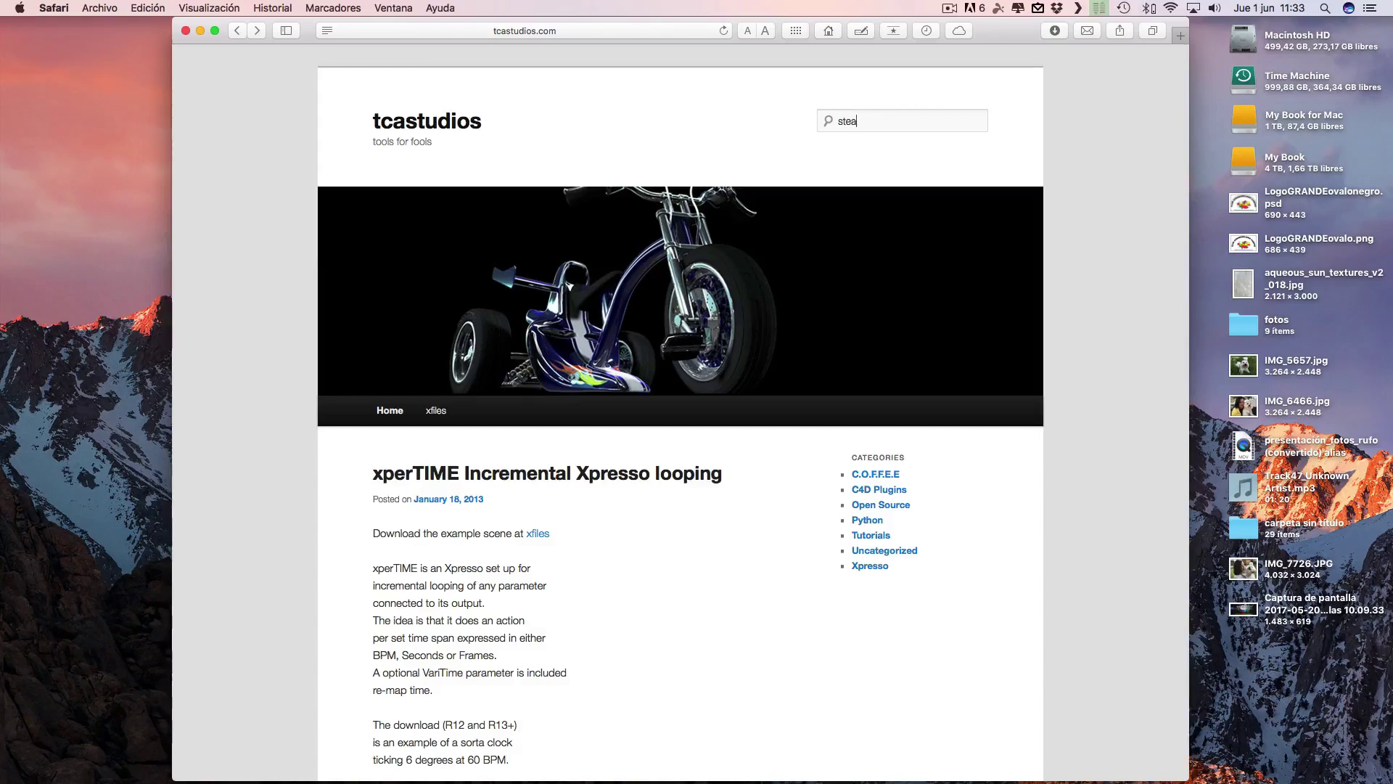
pyautogui.write('dy')
pyautogui.press('Return')
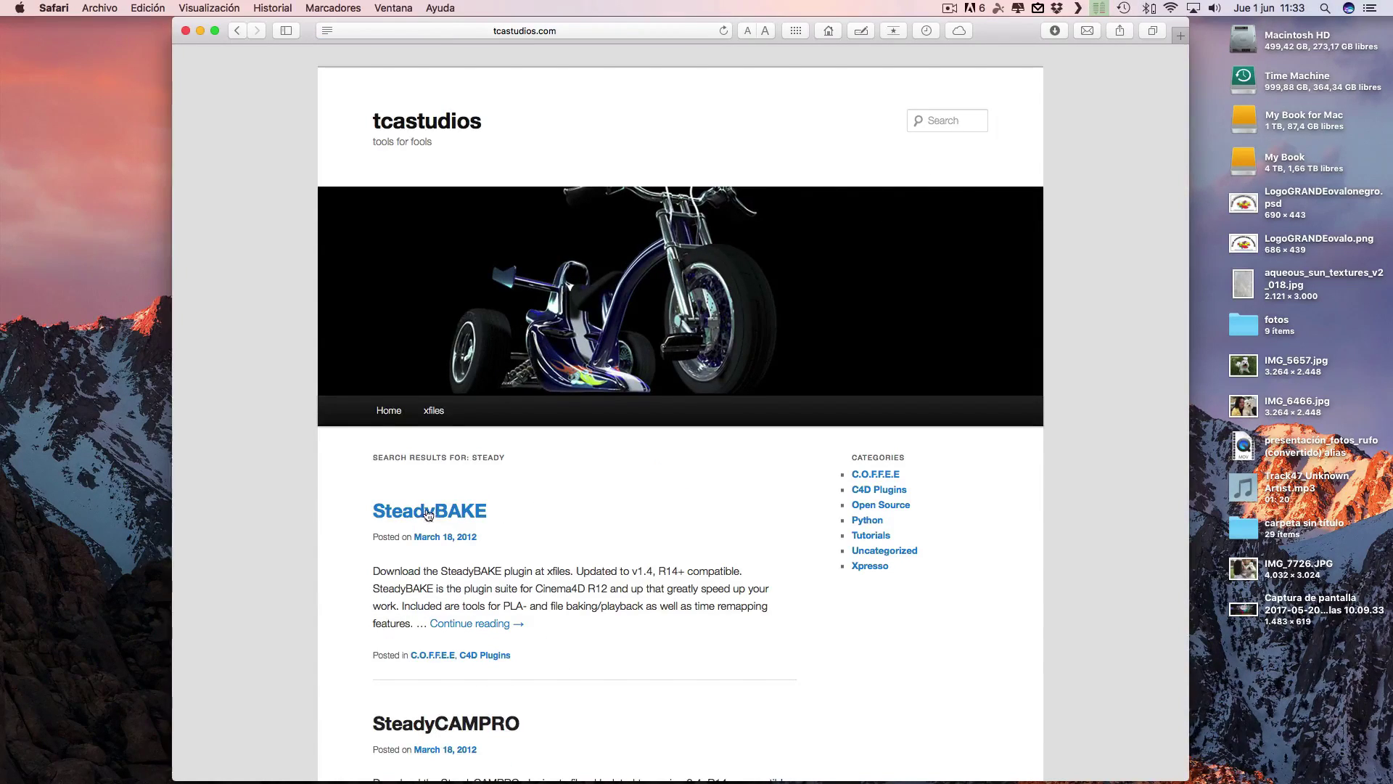
pyautogui.click(404, 512)
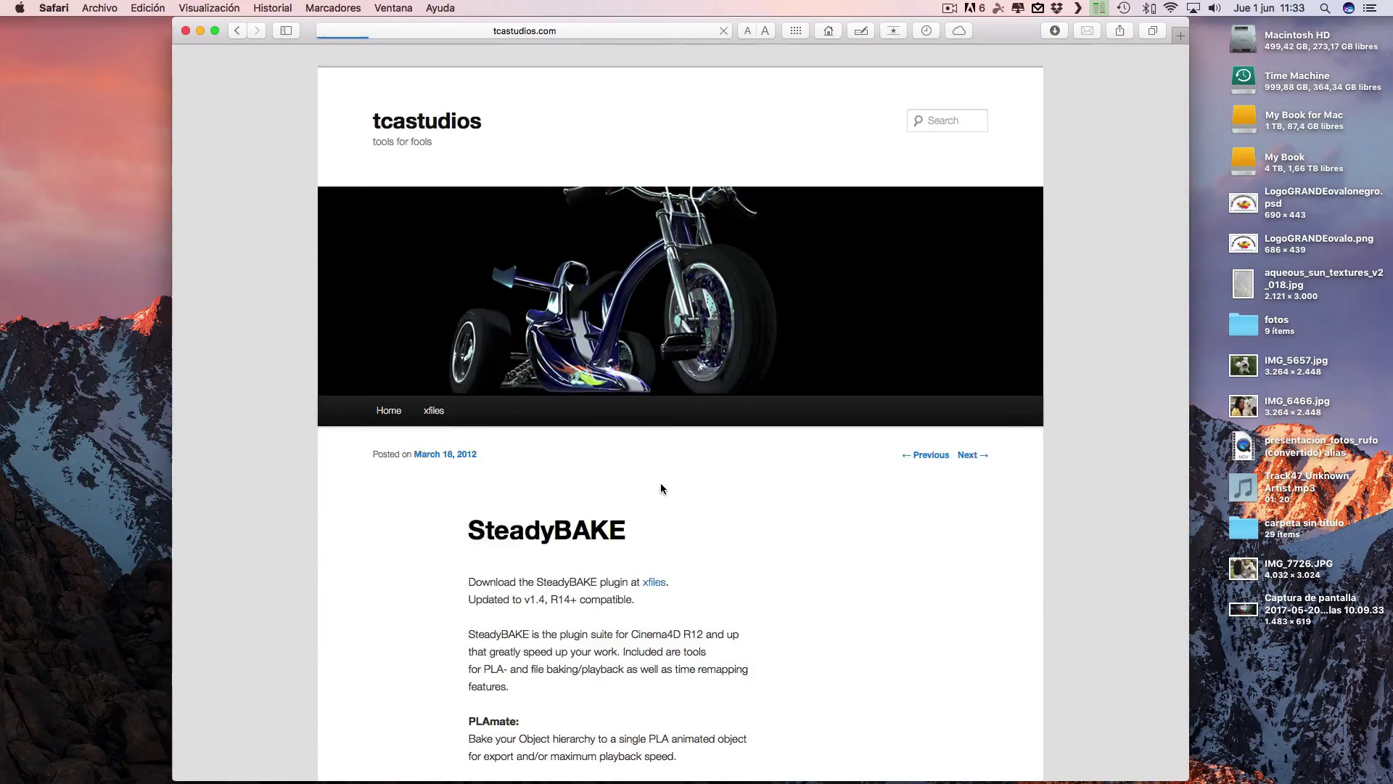
pyautogui.scroll(-10, 660, 485)
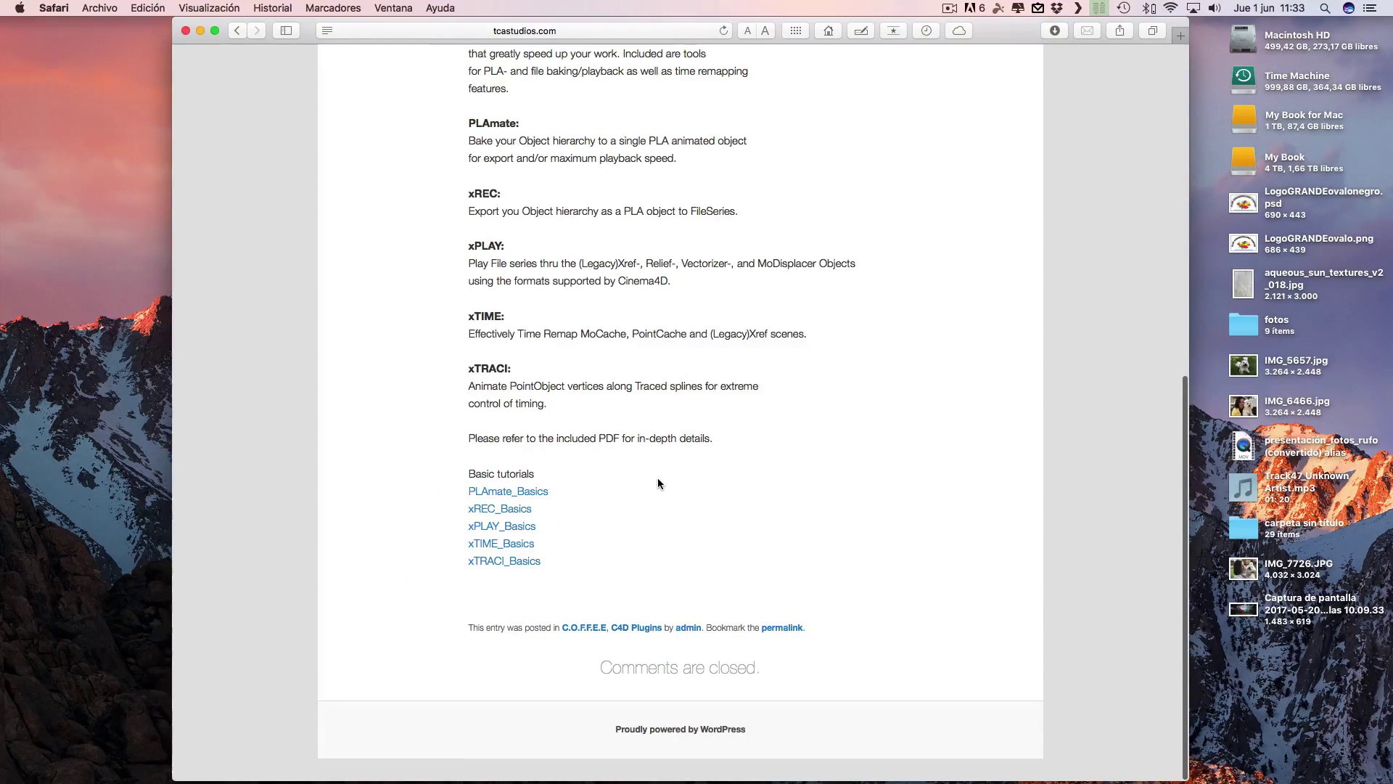
pyautogui.scroll(5, 657, 483)
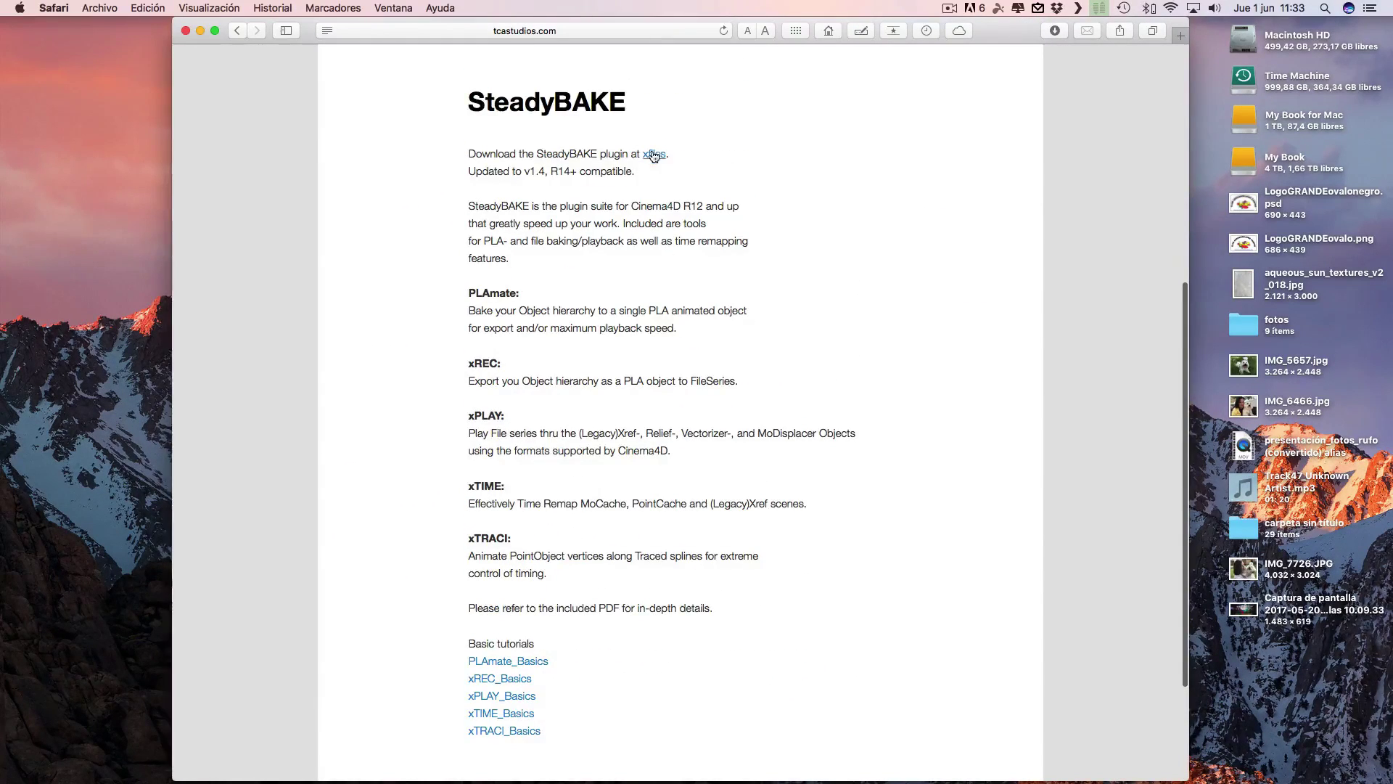
# Download the SteadyBAKE package from the xfiles page and return to the Cinema 4D desktop.
pyautogui.click(654, 156)
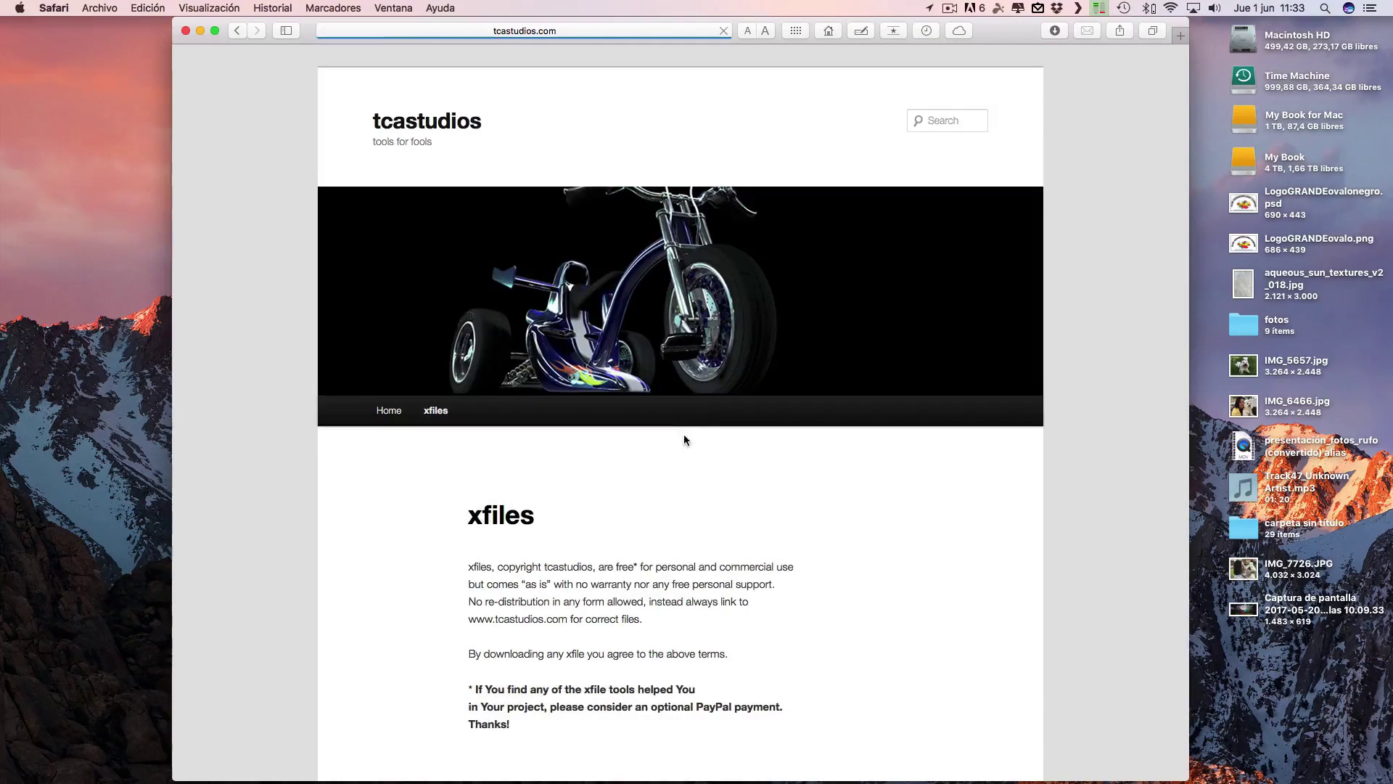
pyautogui.scroll(-6, 683, 439)
pyautogui.scroll(-4, 683, 440)
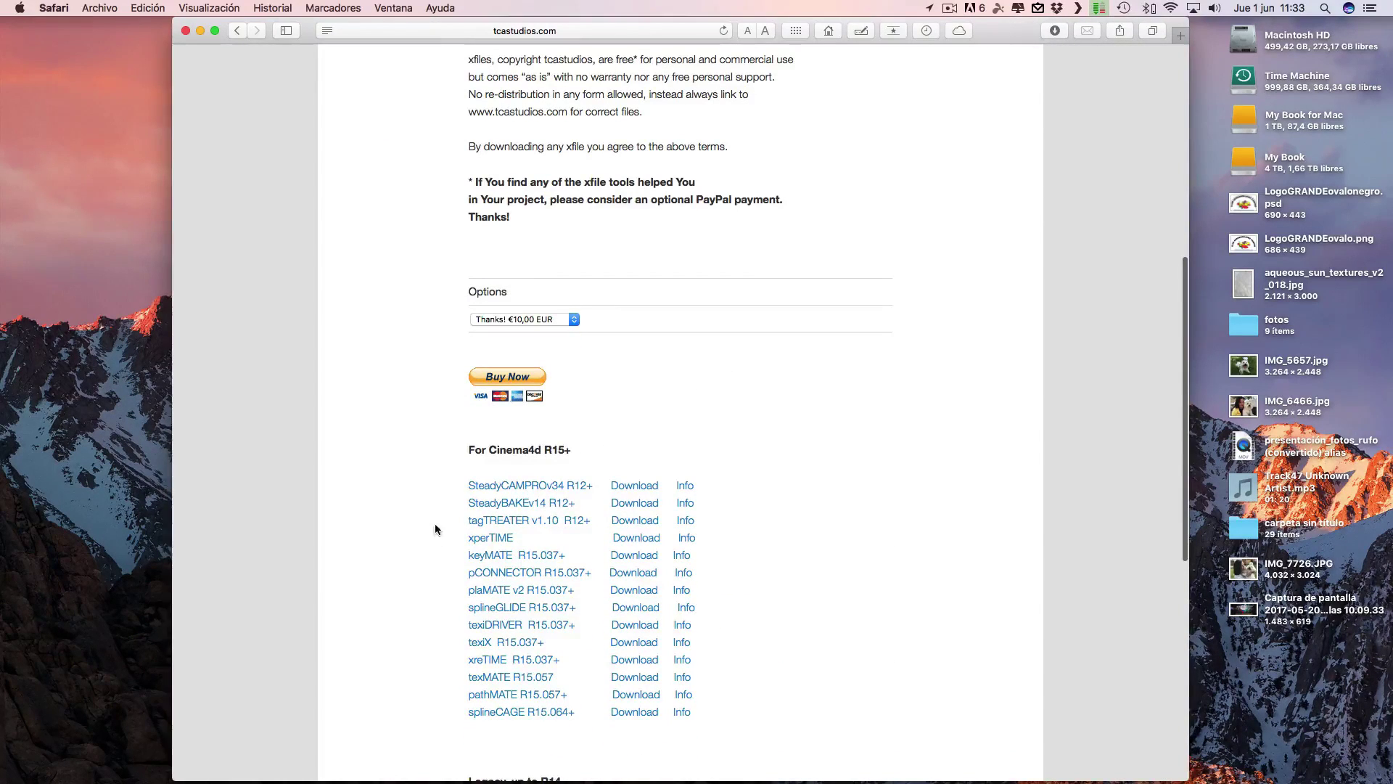
pyautogui.scroll(-1, 619, 457)
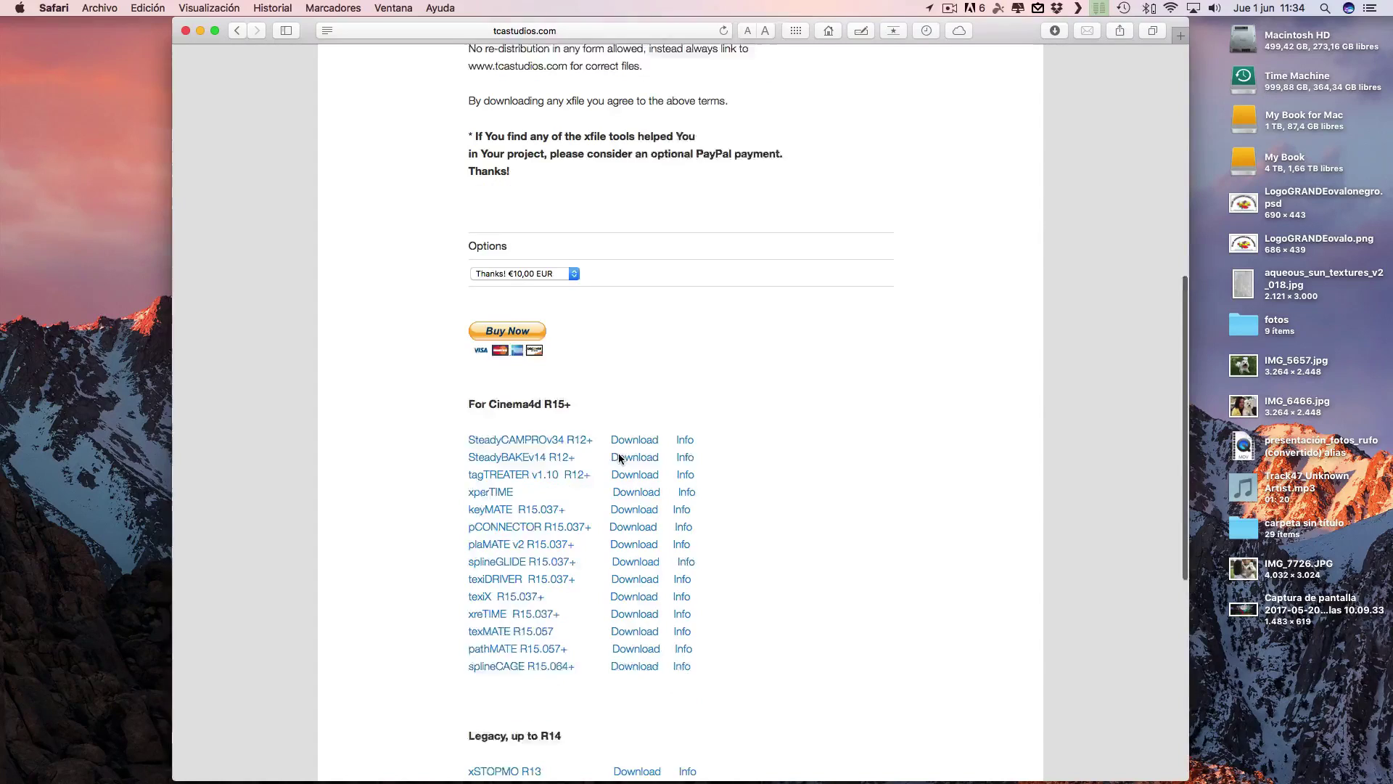
pyautogui.scroll(-1, 618, 457)
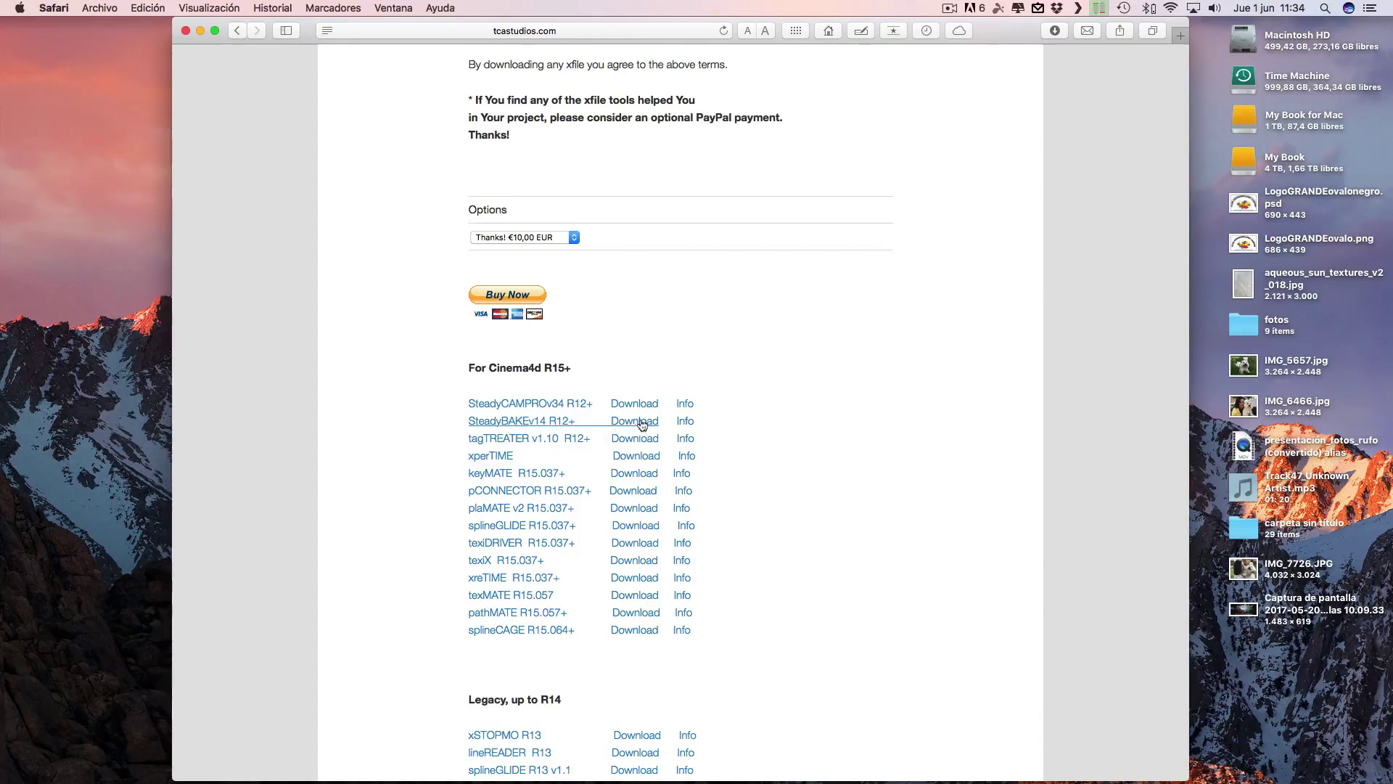
pyautogui.click(513, 425)
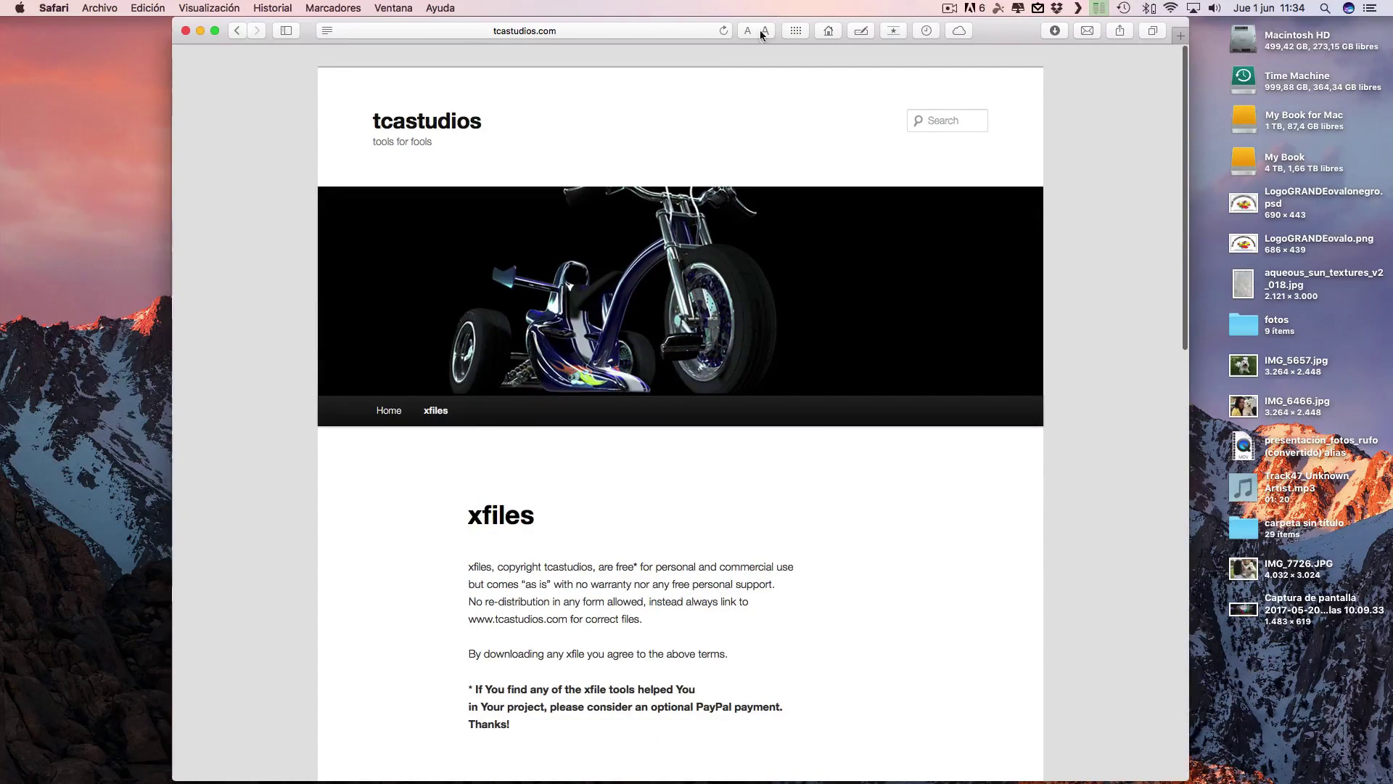
pyautogui.hotkey('ctrl', 'Up')
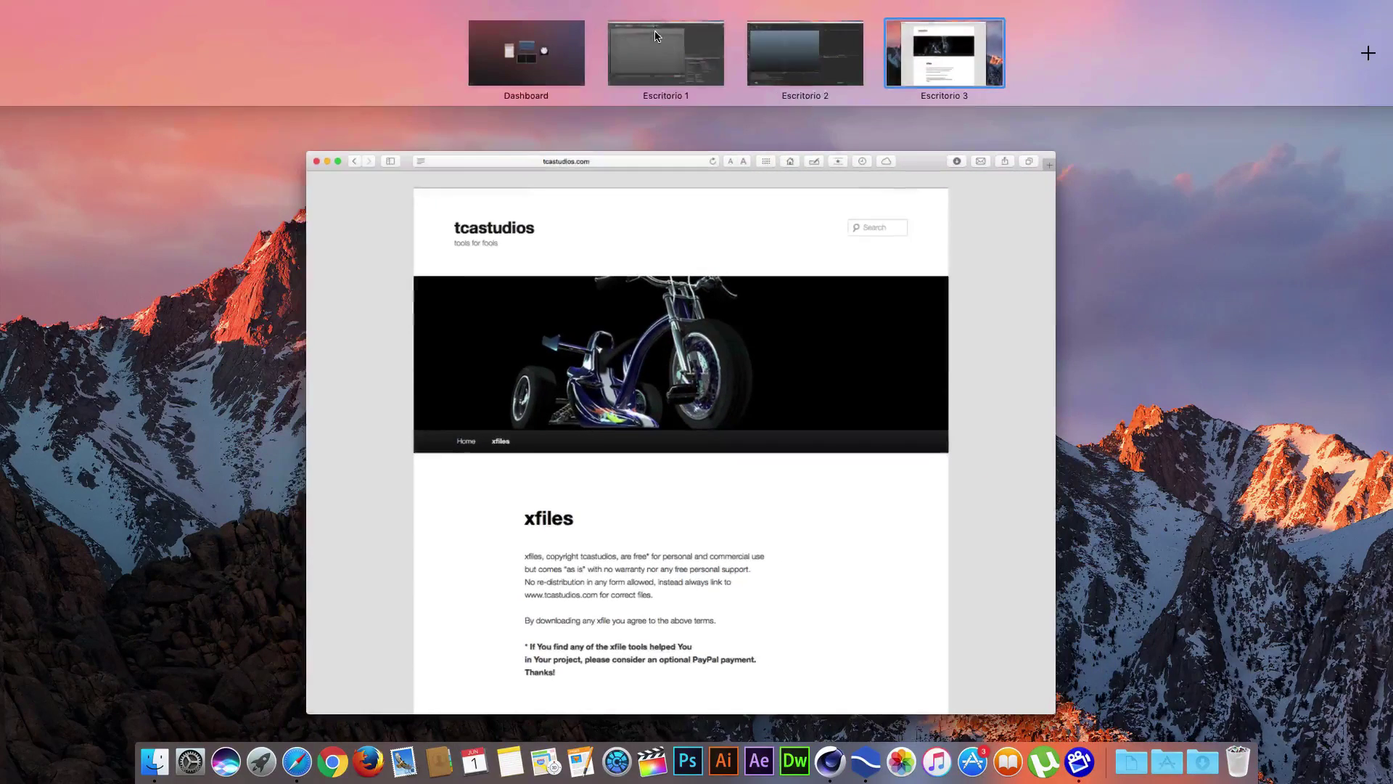
pyautogui.click(661, 40)
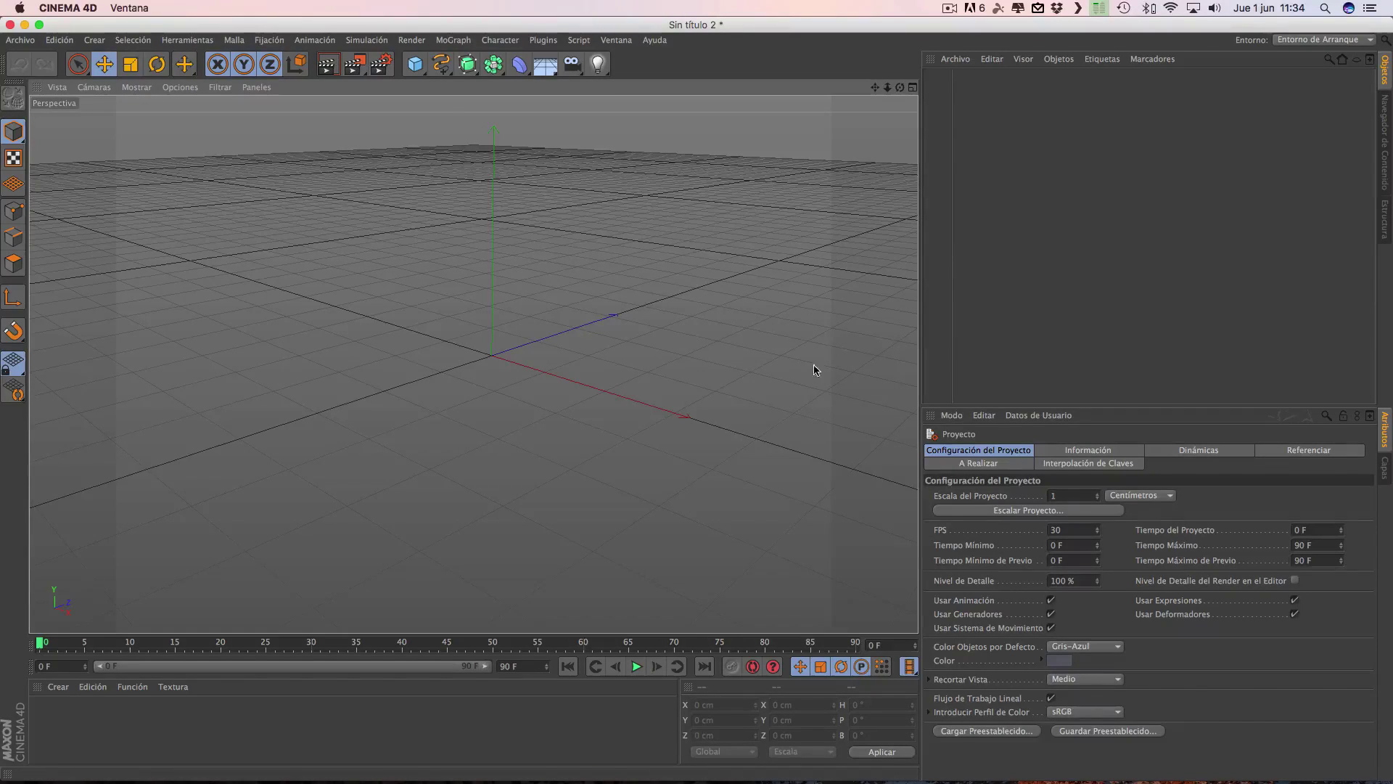
# Add a MoGraph text object reading 'AE' with a 60 cm extrusion depth.
pyautogui.click(452, 41)
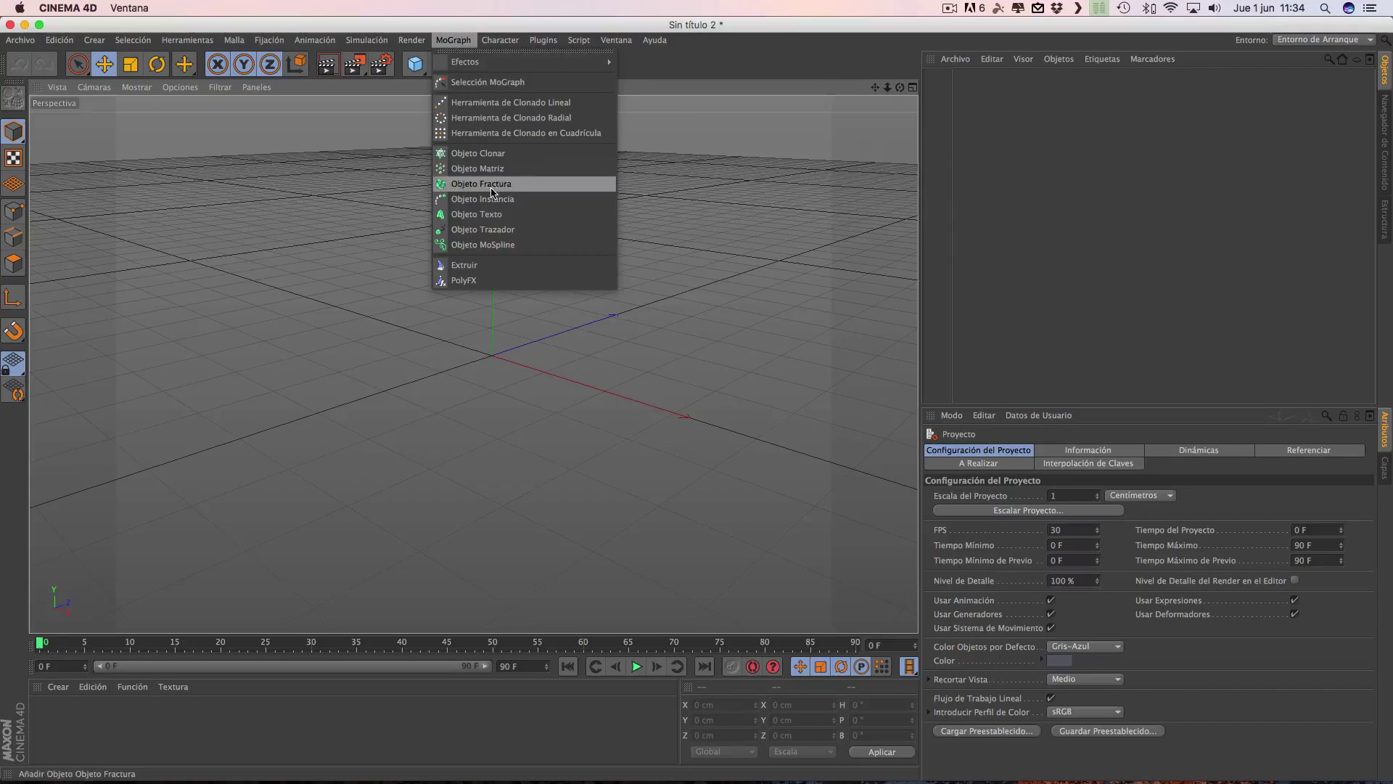
pyautogui.click(463, 217)
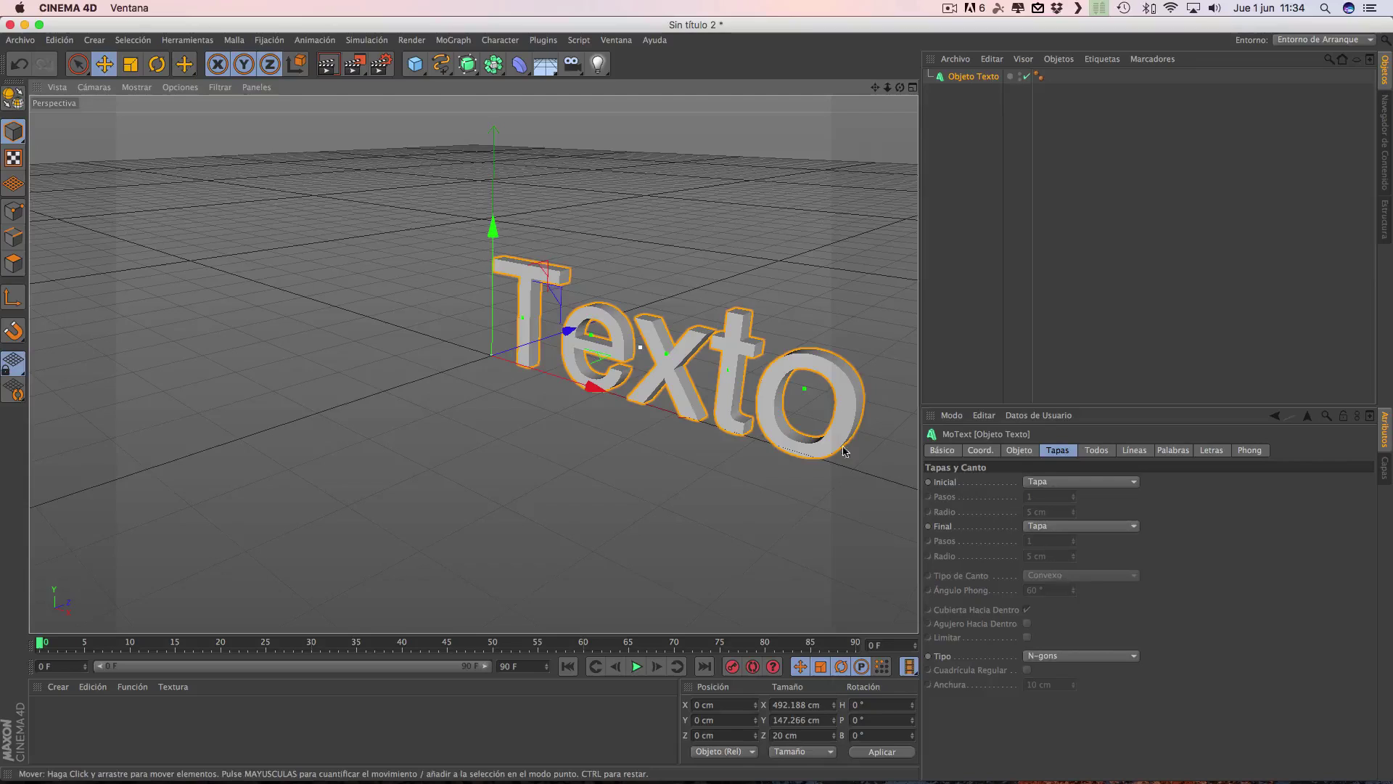
pyautogui.click(1015, 450)
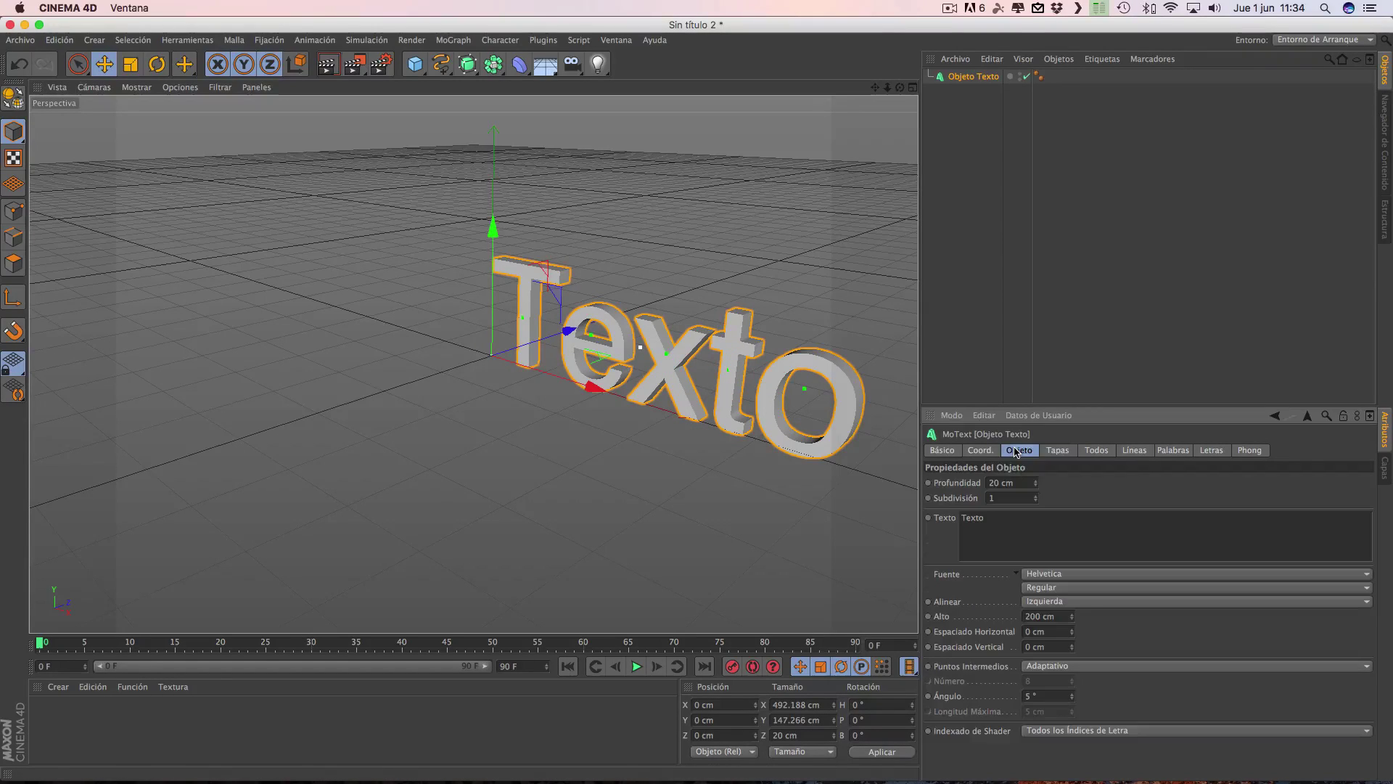
pyautogui.moveTo(985, 517); pyautogui.dragTo(943, 519)
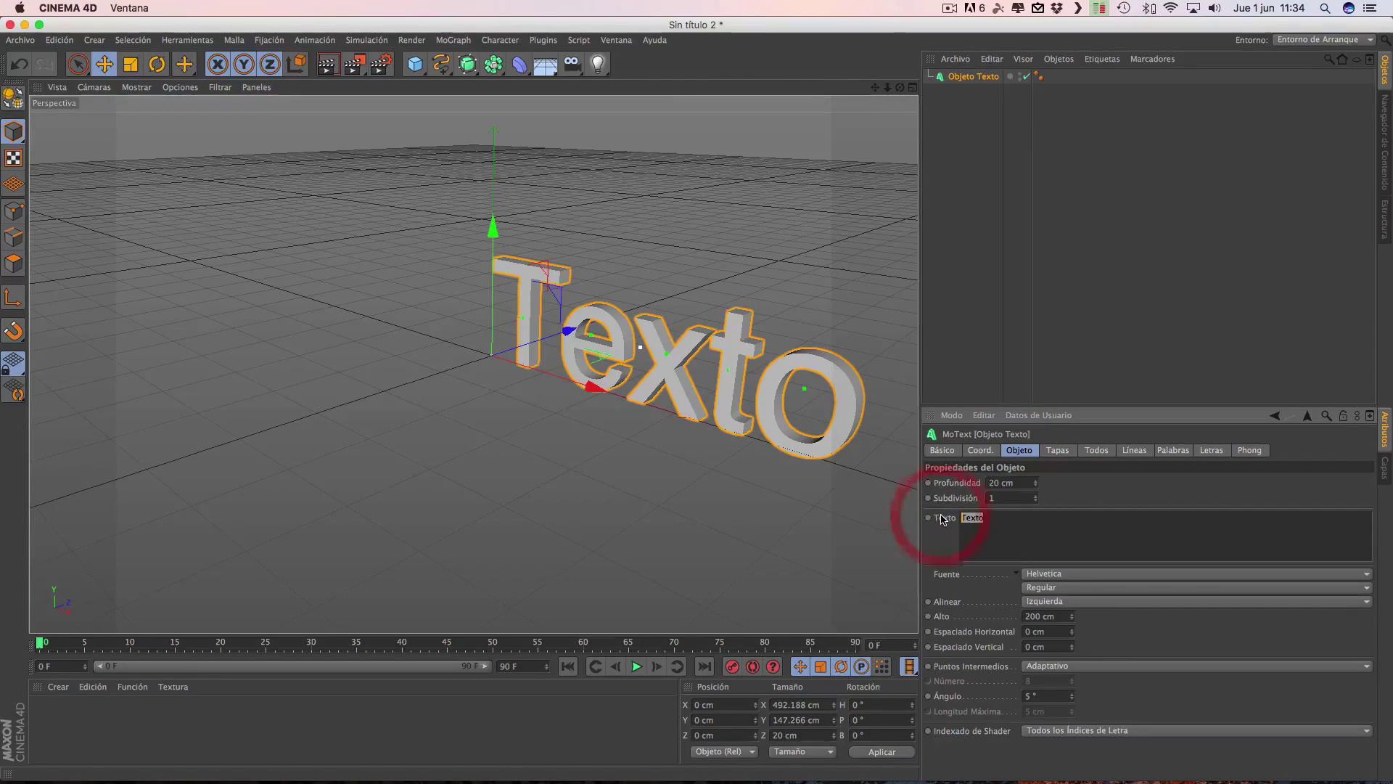
pyautogui.write('AE')
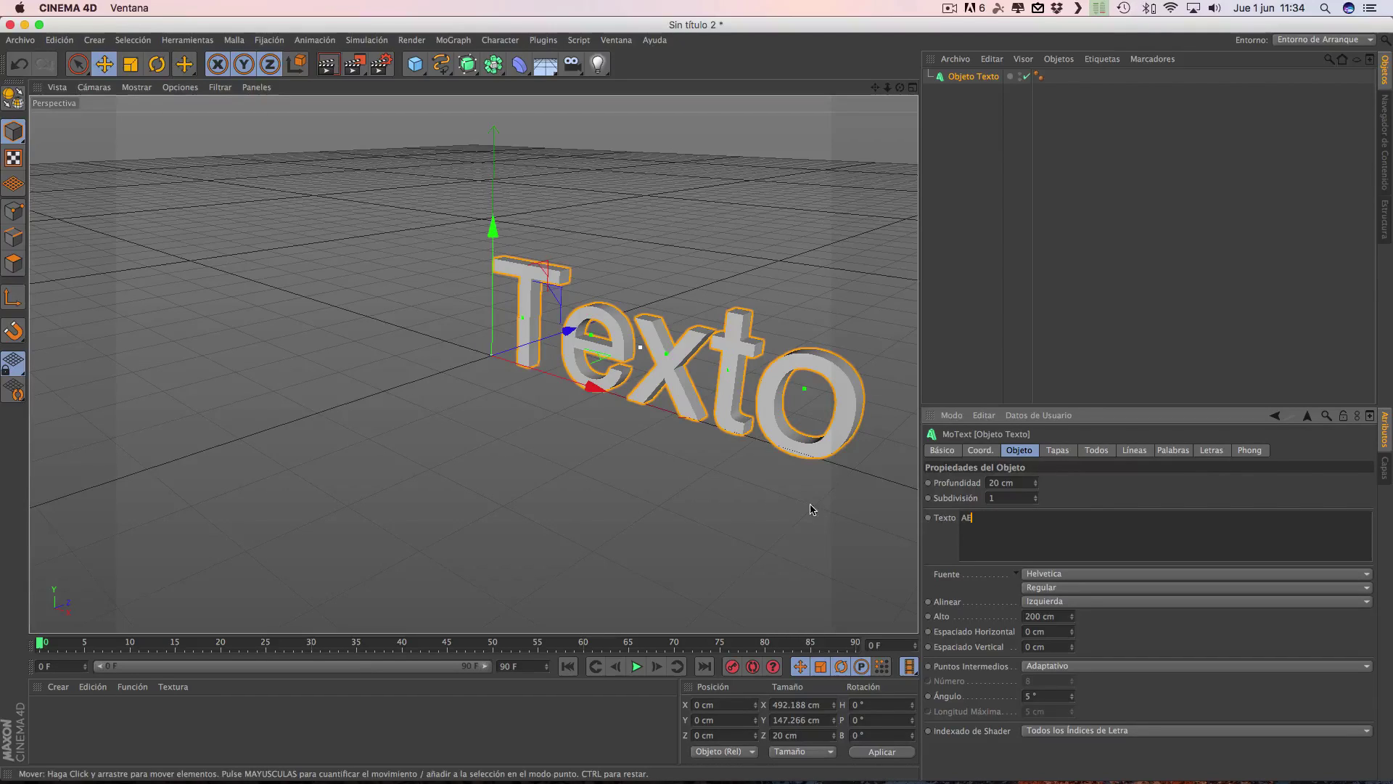
pyautogui.click(808, 511)
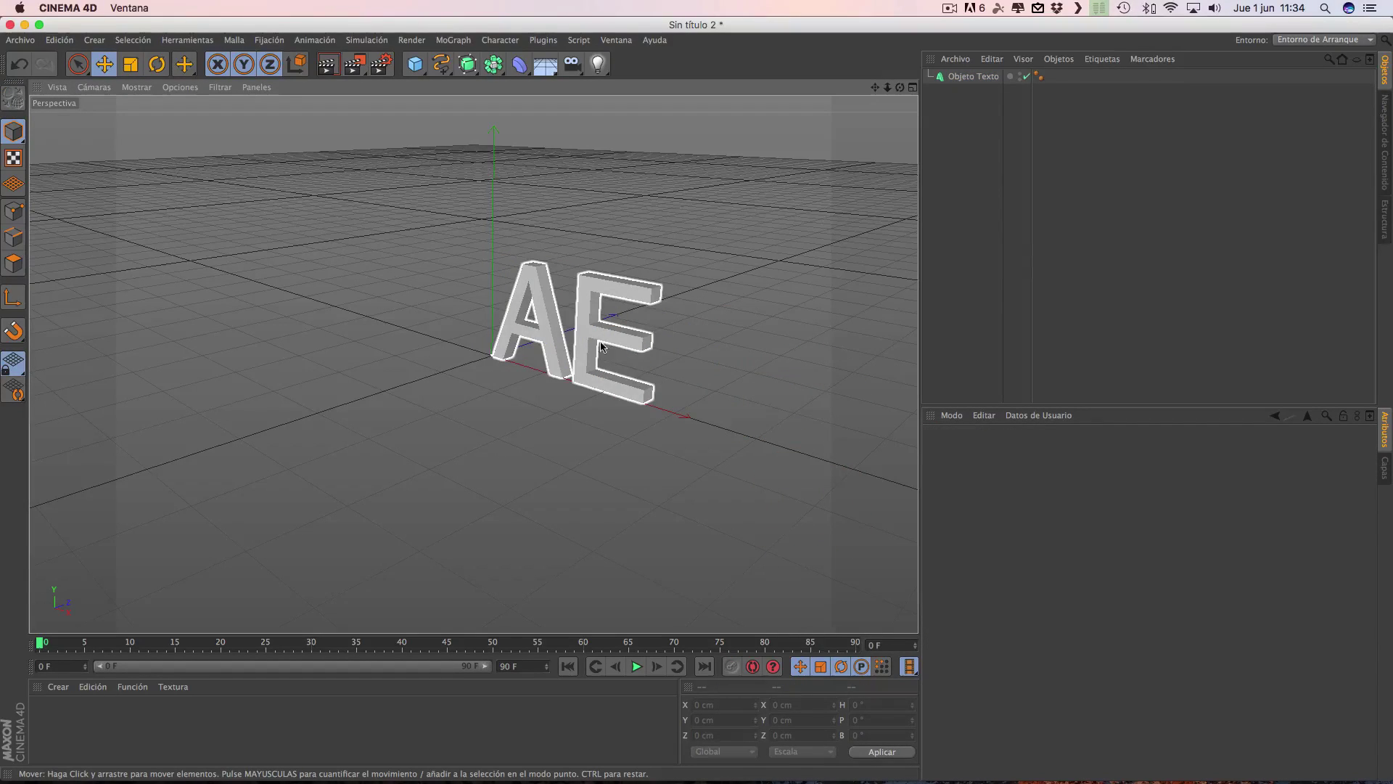
pyautogui.click(604, 347)
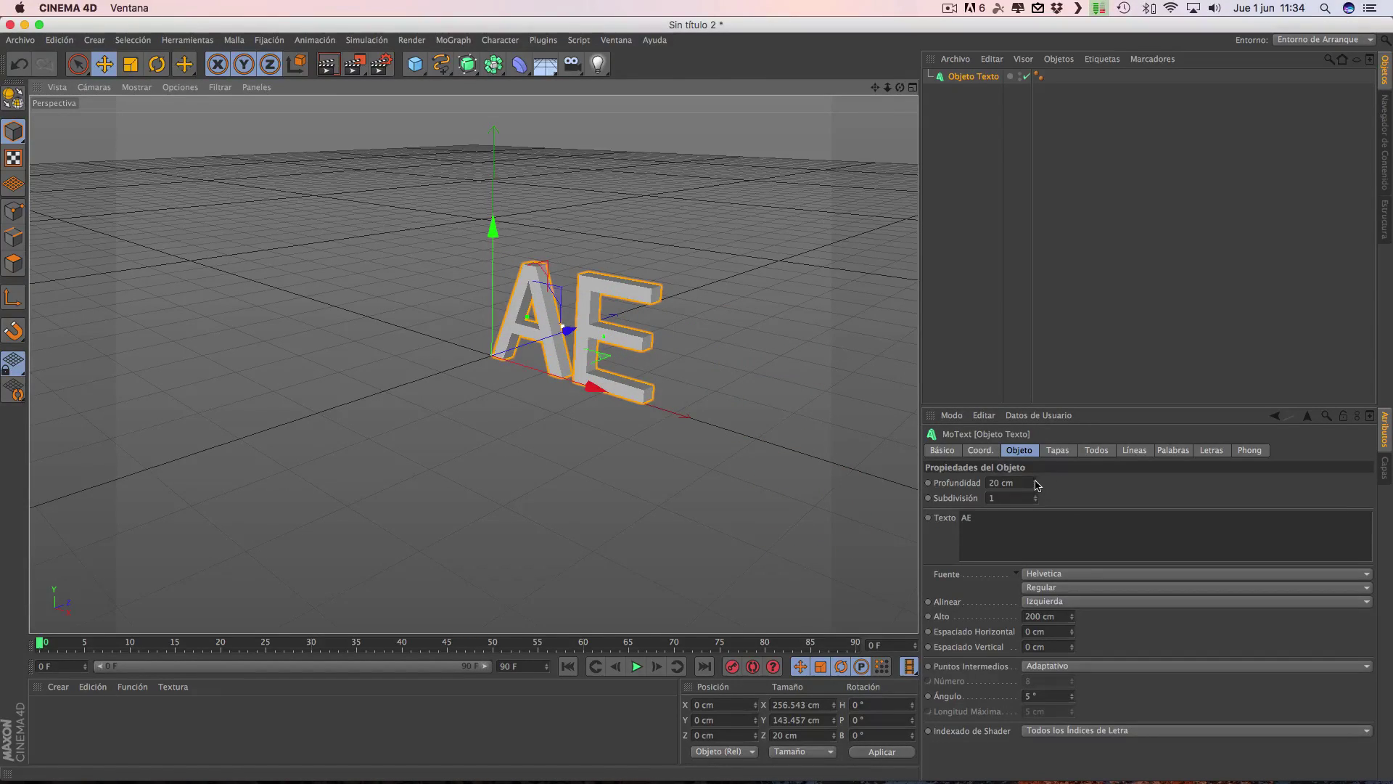
pyautogui.moveTo(1036, 485); pyautogui.dragTo(1036, 485)
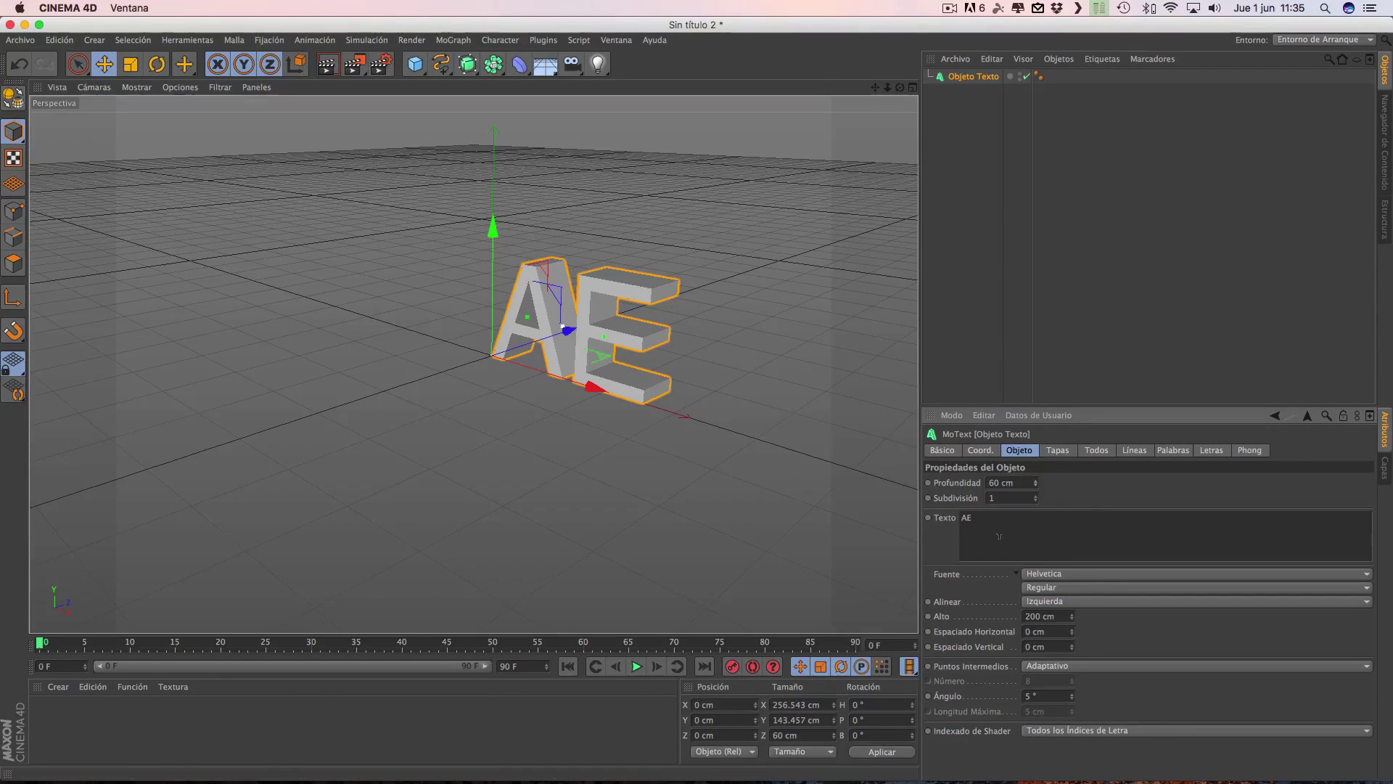
# Set the AE text's start cap to Canto for a 5 cm front bevel.
pyautogui.click(1059, 451)
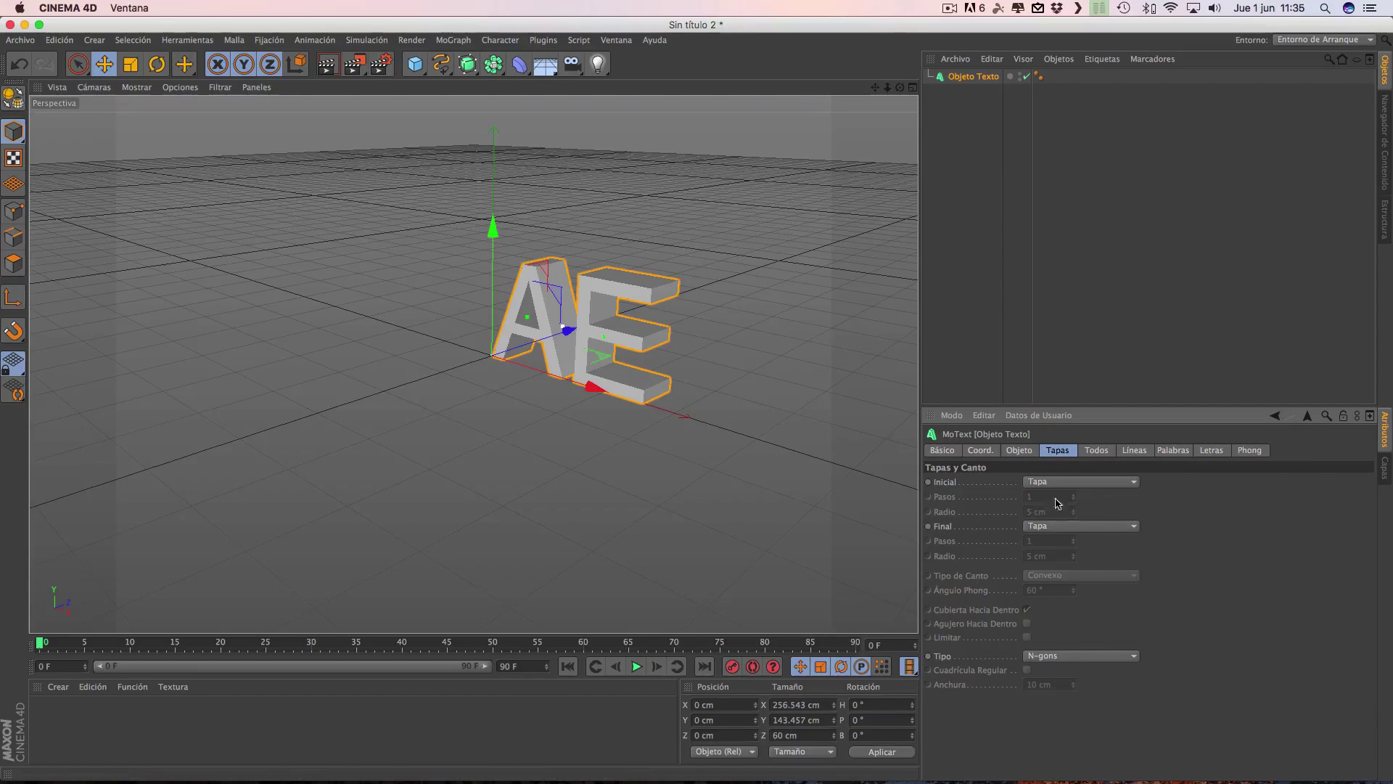
pyautogui.click(1134, 482)
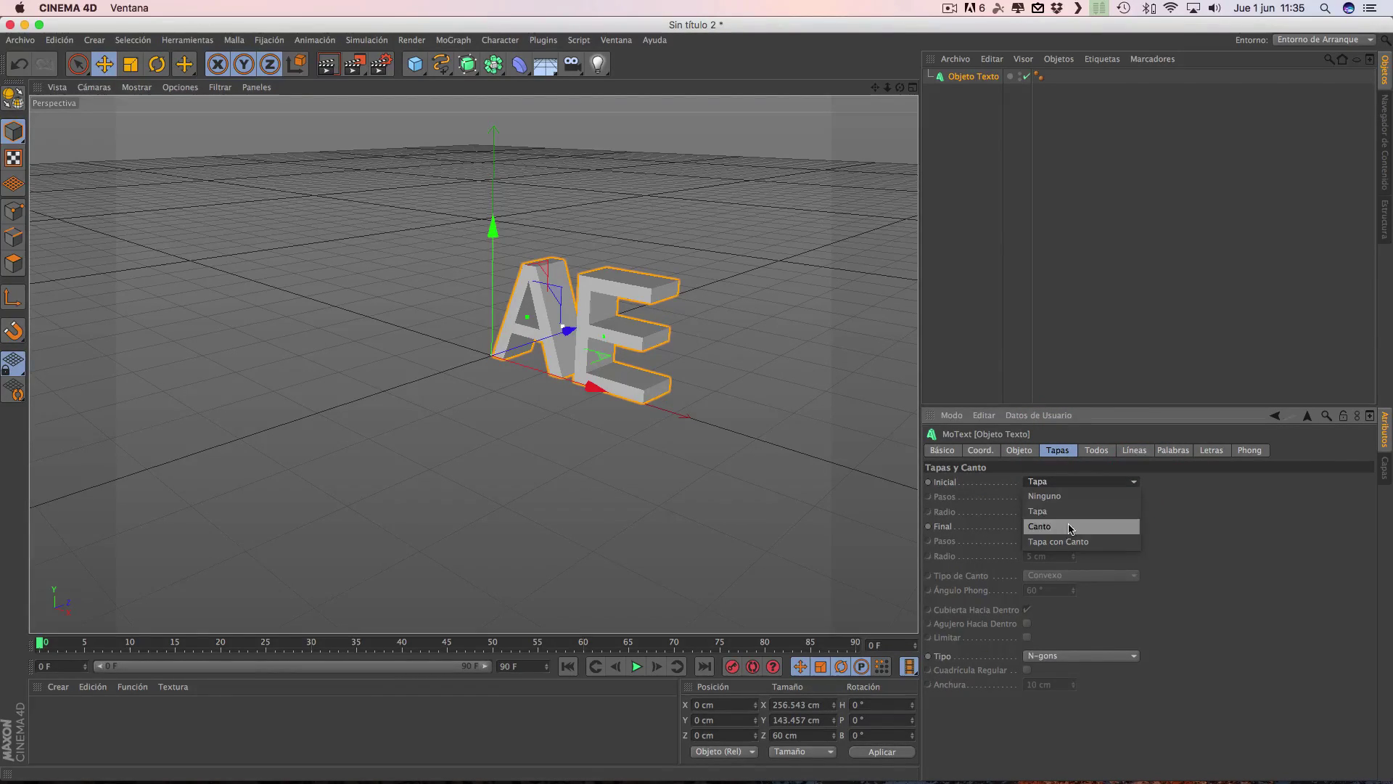
pyautogui.click(1039, 526)
pyautogui.moveTo(755, 497)
pyautogui.keyDown('alt'); pyautogui.mouseDown()
pyautogui.moveTo(746, 435)
pyautogui.moveTo(820, 435)
pyautogui.moveTo(866, 397)
pyautogui.moveTo(668, 466)
pyautogui.moveTo(426, 466)
pyautogui.moveTo(743, 321)
pyautogui.moveTo(638, 482)
pyautogui.moveTo(834, 460)
pyautogui.moveTo(586, 467)
pyautogui.mouseUp(); pyautogui.keyUp('alt')
pyautogui.hotkey('ctrl', 'z')
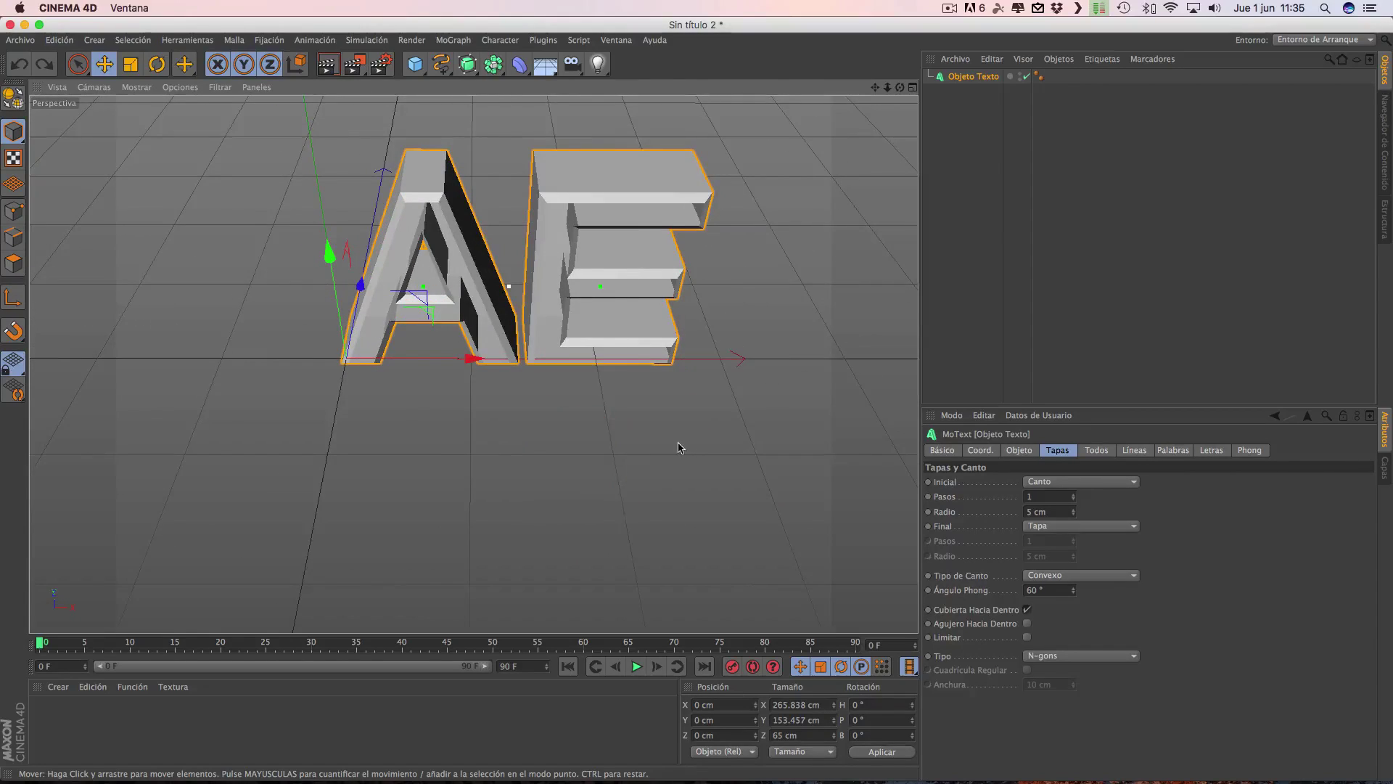
pyautogui.moveTo(677, 444)
pyautogui.keyDown('alt'); pyautogui.mouseDown()
pyautogui.moveTo(624, 469)
pyautogui.moveTo(467, 389)
pyautogui.moveTo(648, 410)
pyautogui.moveTo(616, 398)
pyautogui.moveTo(668, 442)
pyautogui.moveTo(712, 457)
pyautogui.moveTo(719, 443)
pyautogui.mouseUp(); pyautogui.keyUp('alt')
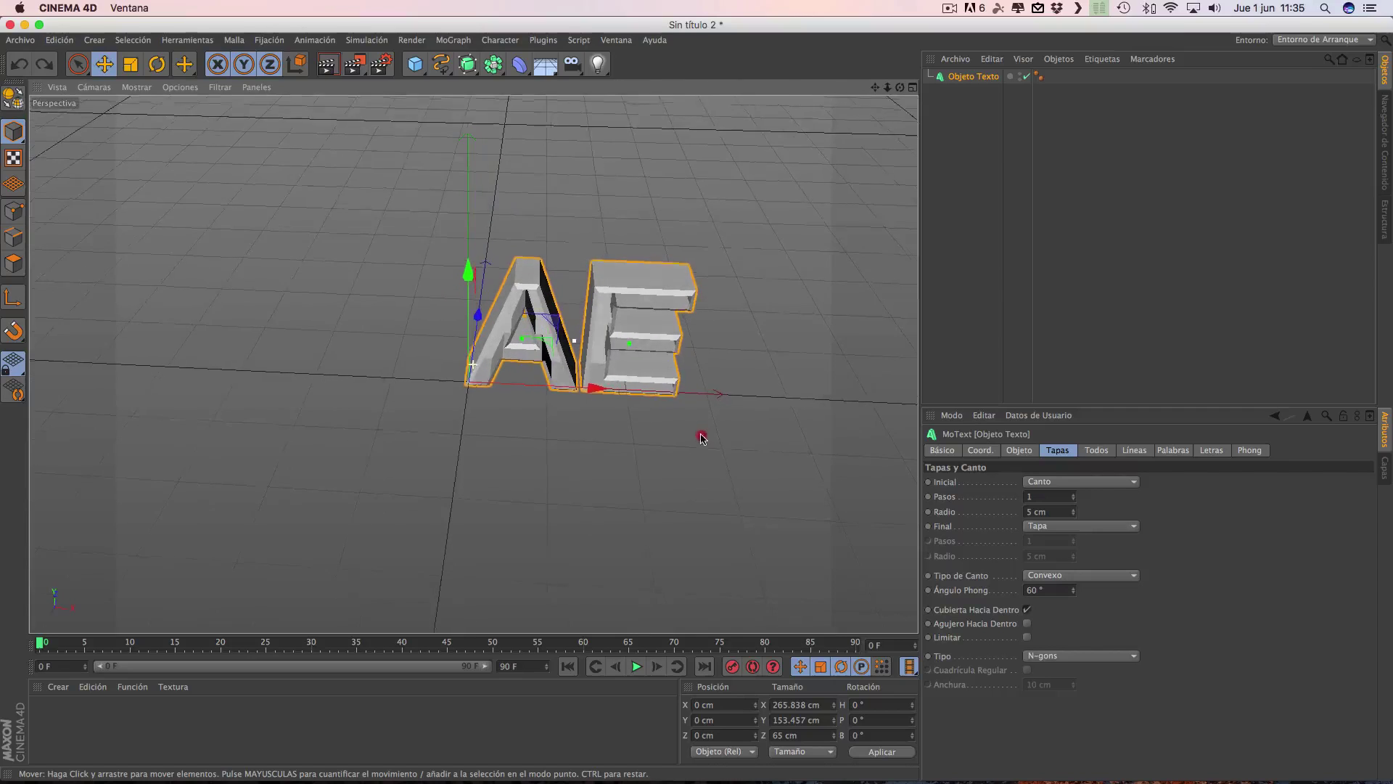
# Set the AE text alignment to Centro.
pyautogui.click(1020, 450)
pyautogui.click(1052, 601)
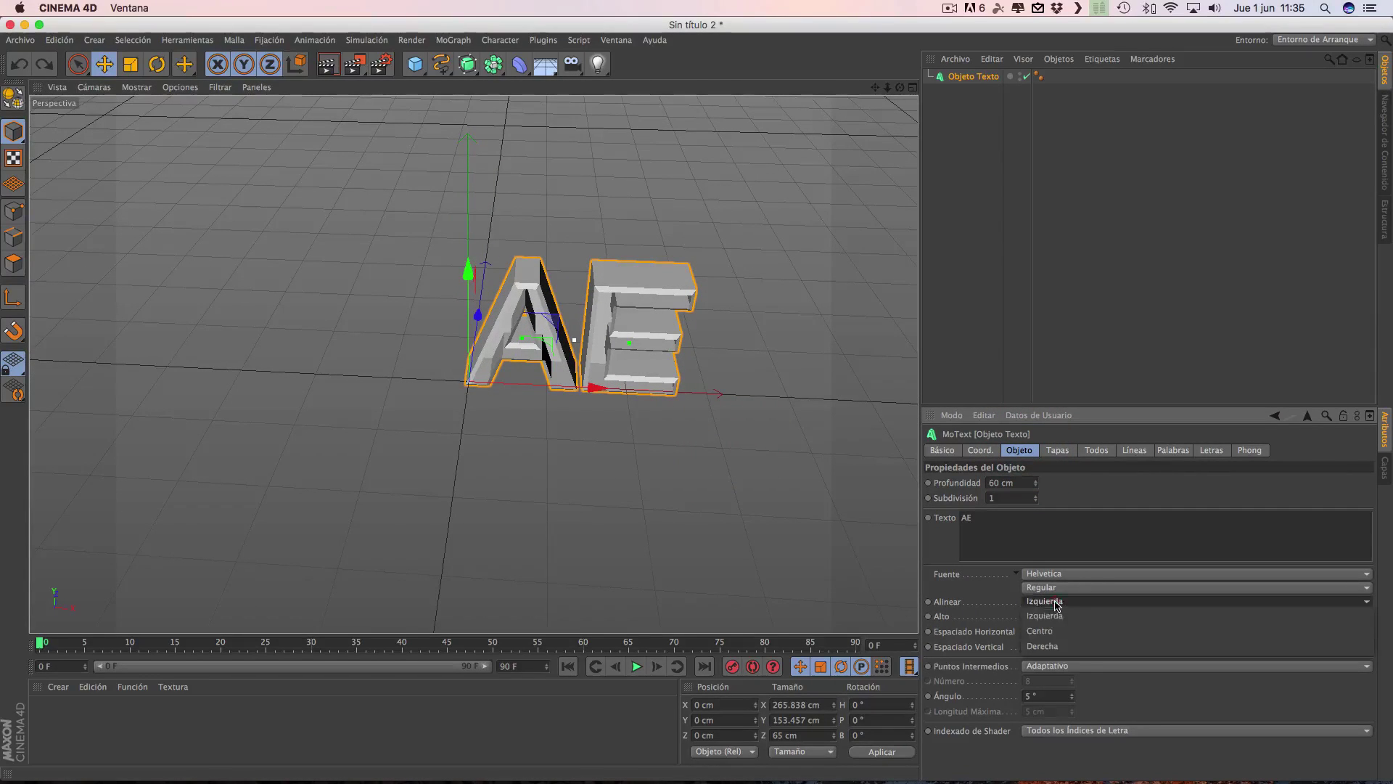
pyautogui.click(1038, 631)
pyautogui.moveTo(737, 497)
pyautogui.keyDown('alt'); pyautogui.mouseDown()
pyautogui.moveTo(715, 488)
pyautogui.moveTo(716, 445)
pyautogui.mouseUp(); pyautogui.keyUp('alt')
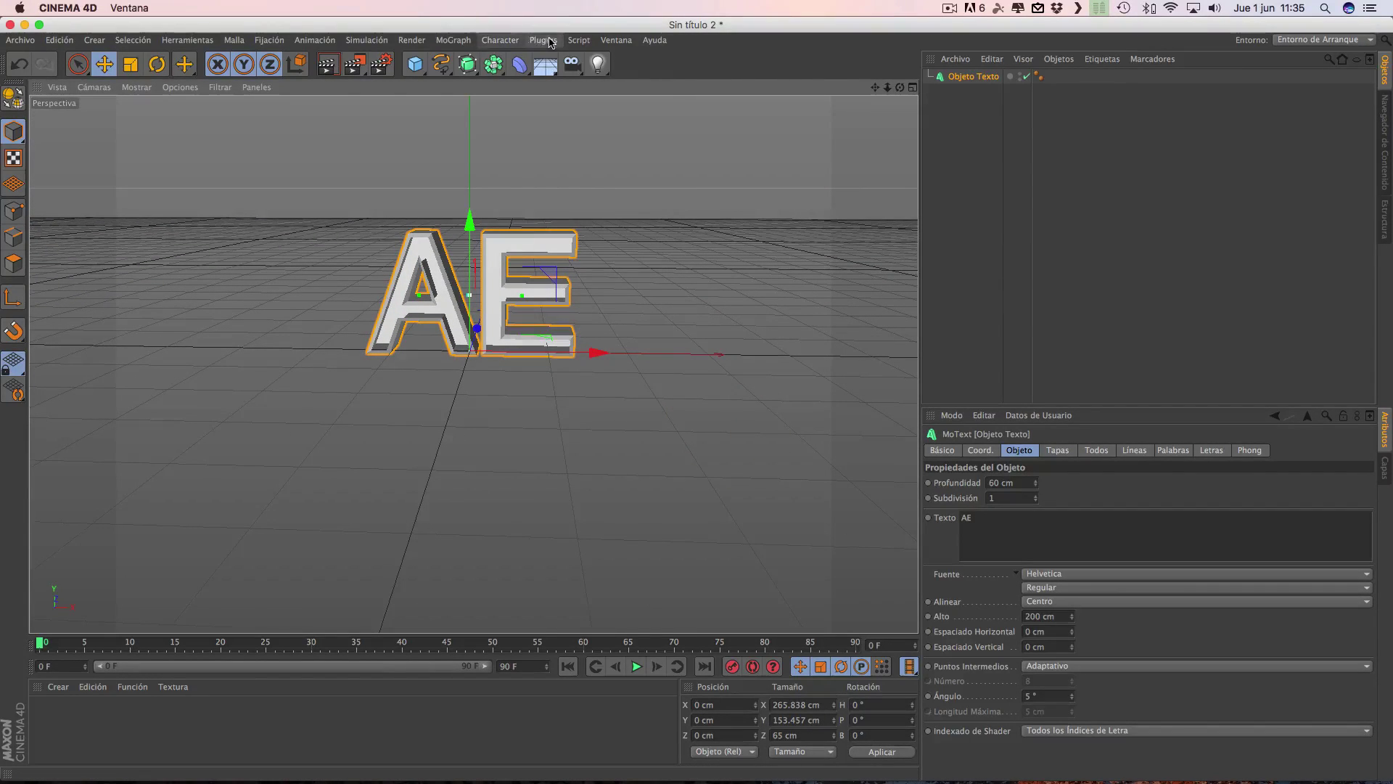
# Export all scene objects with the RealFlow SD Exporter to TutorialAE.sd in the Letras folder.
pyautogui.click(542, 40)
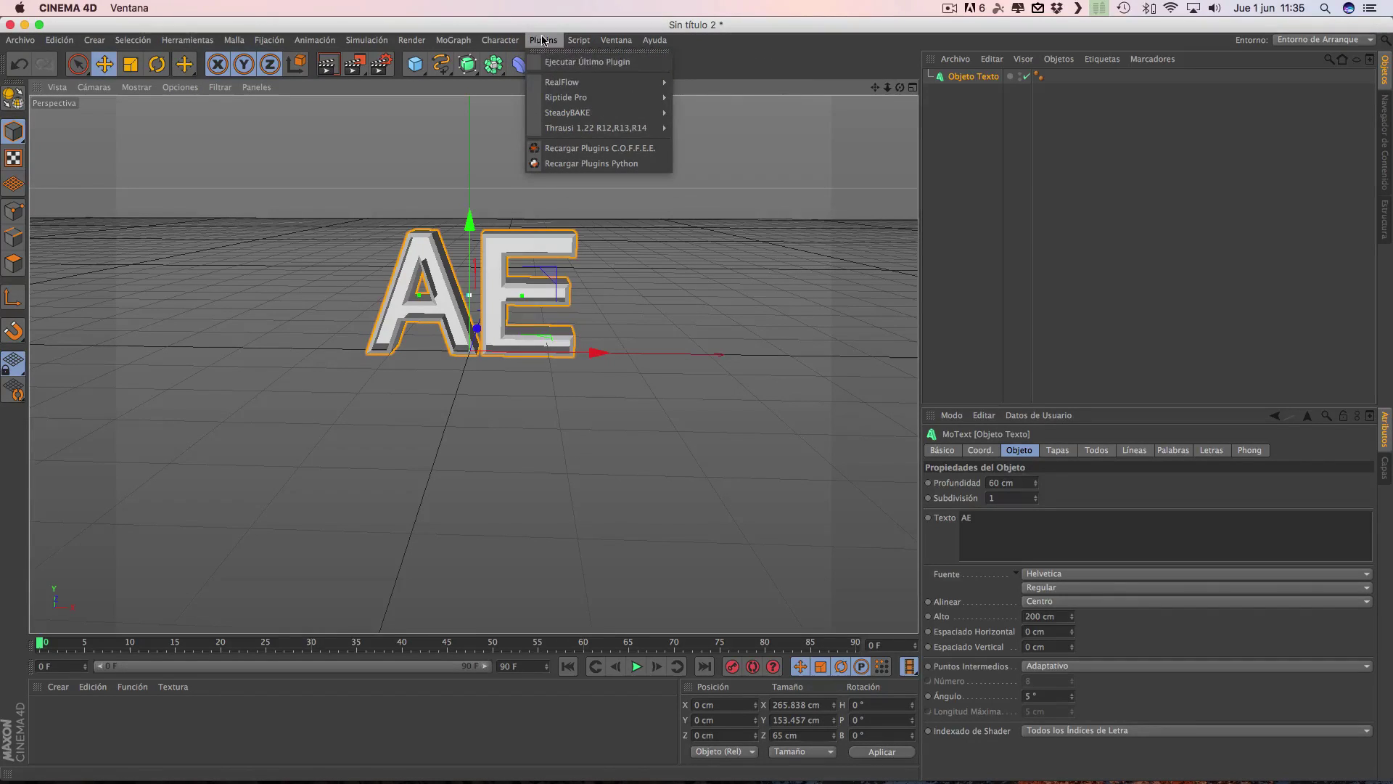
pyautogui.moveTo(588, 82)
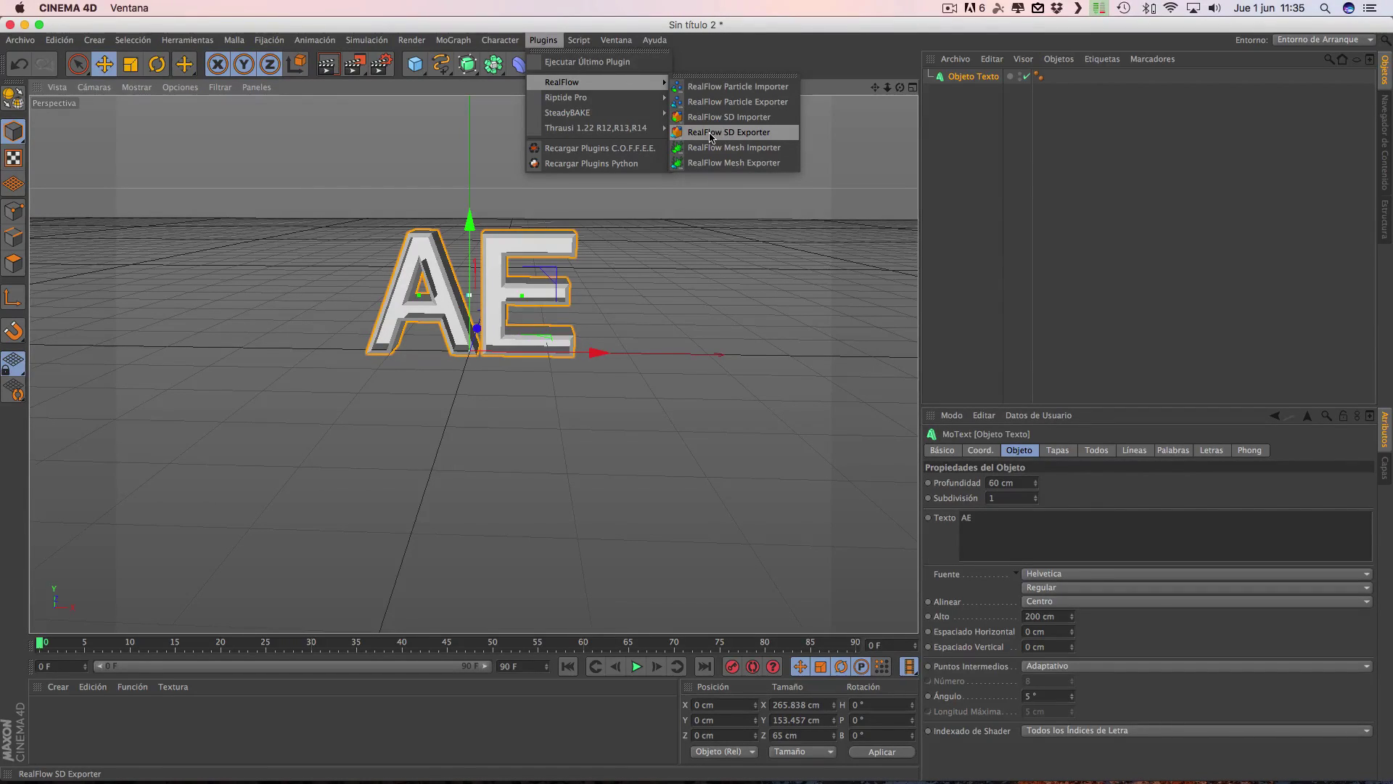
pyautogui.click(711, 133)
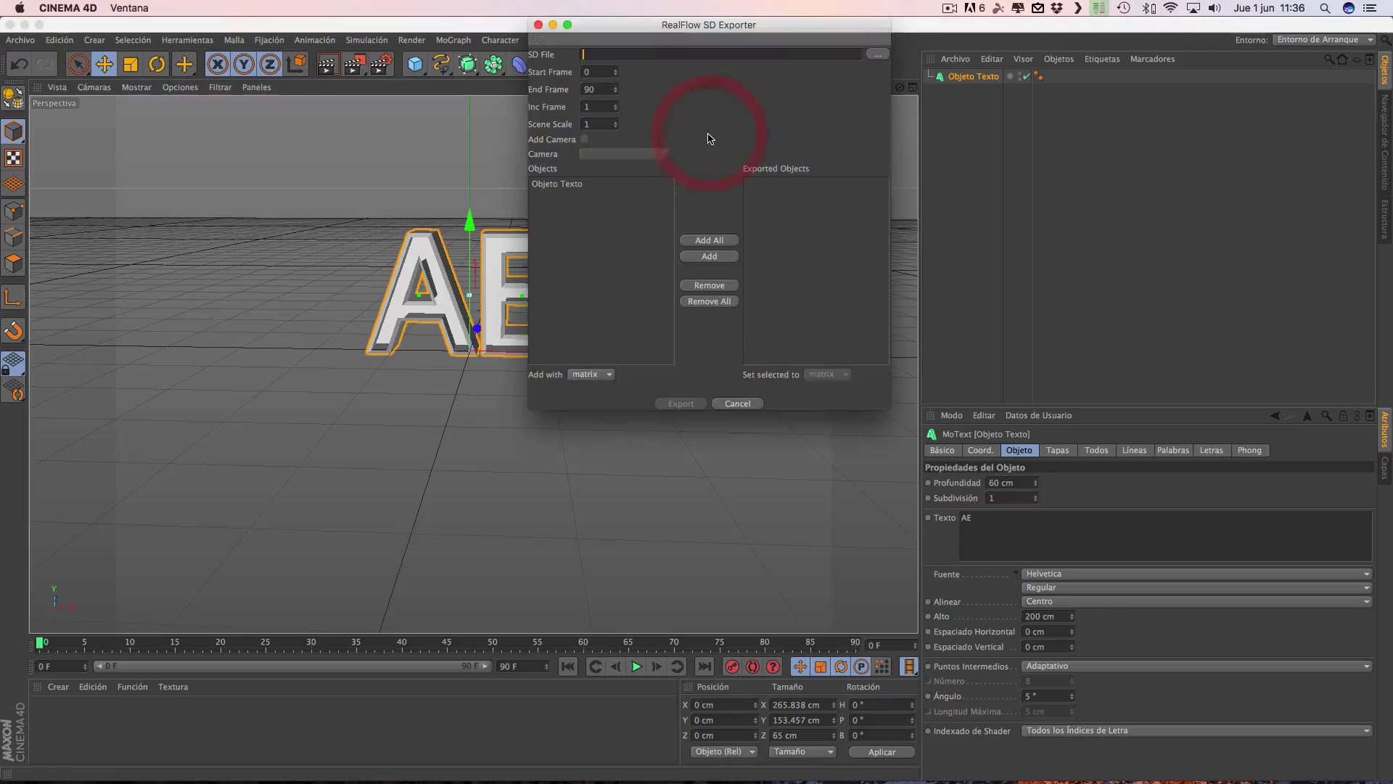
pyautogui.click(877, 56)
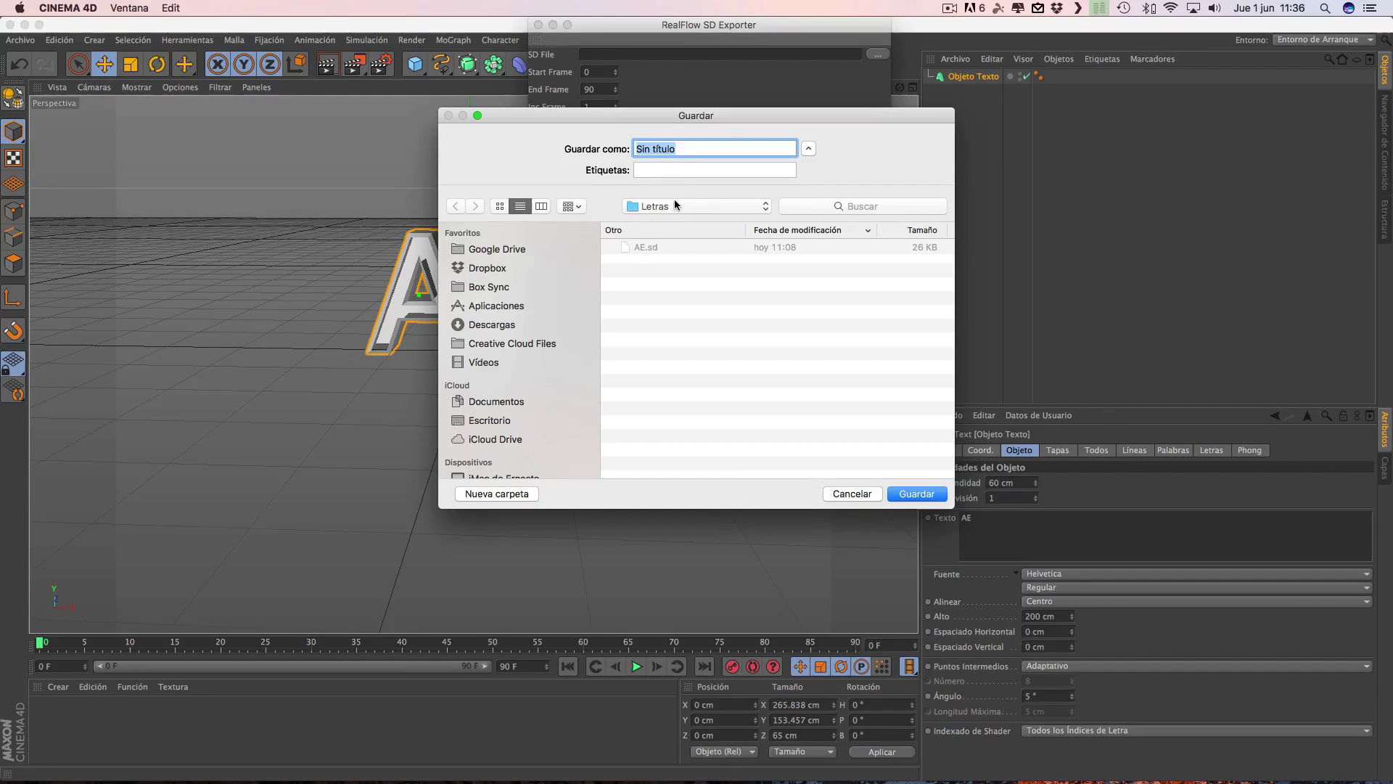
pyautogui.click(603, 142)
pyautogui.write('Tutorial')
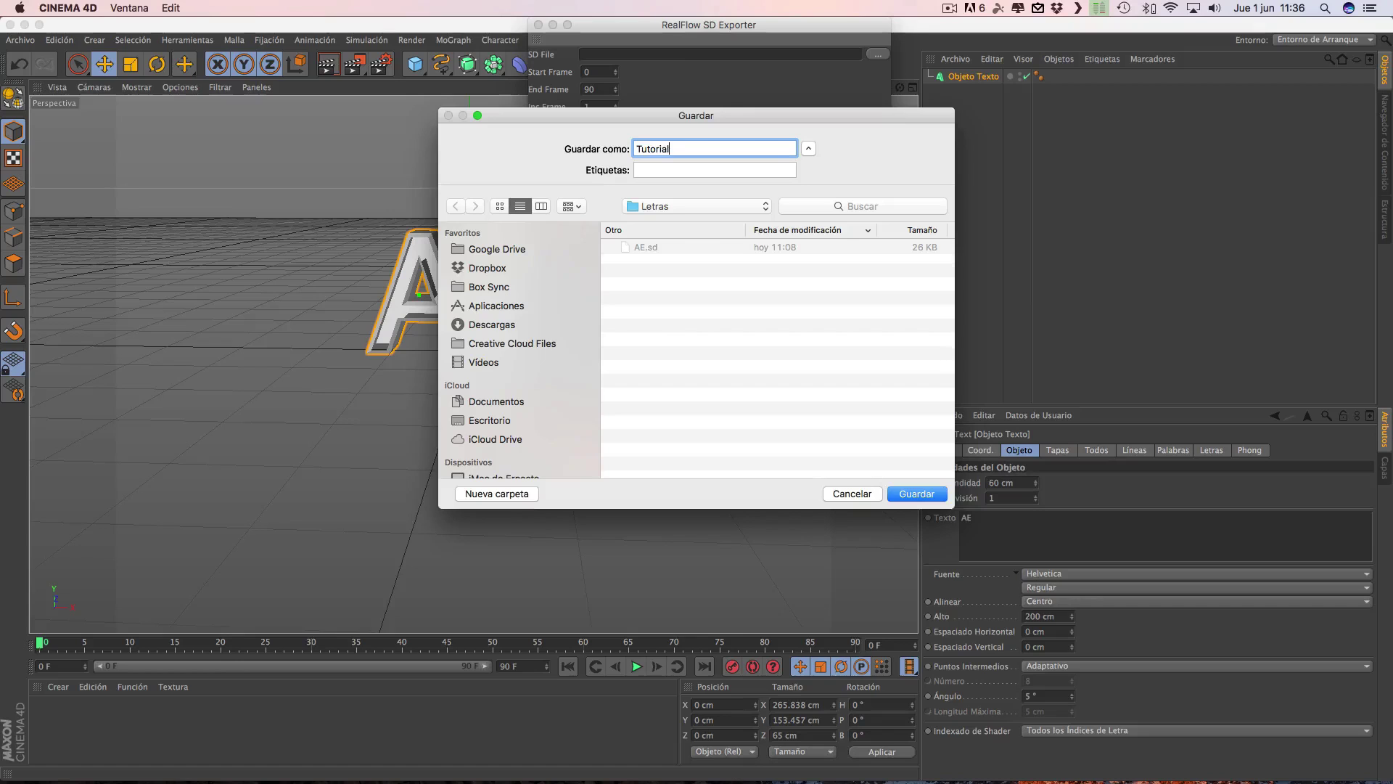
pyautogui.write('AE')
pyautogui.click(931, 494)
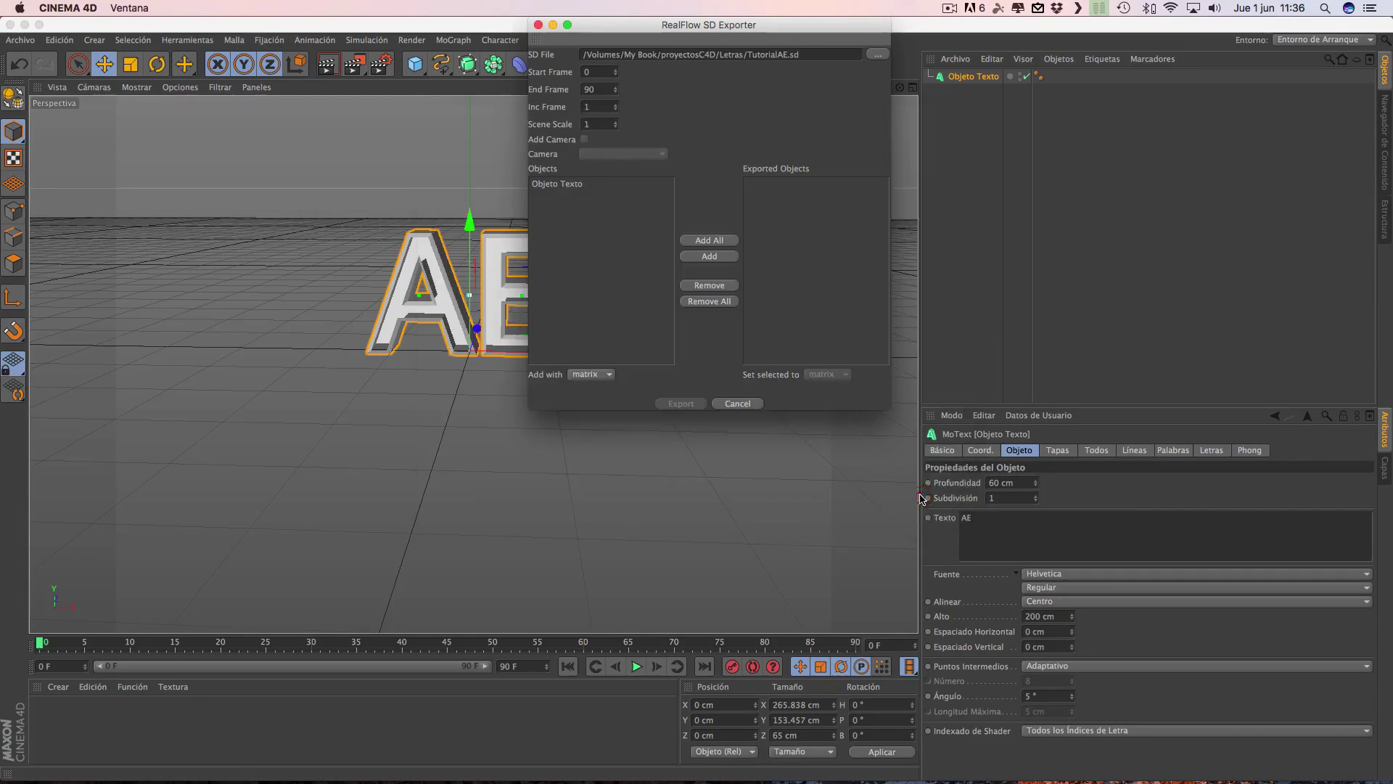
pyautogui.click(701, 242)
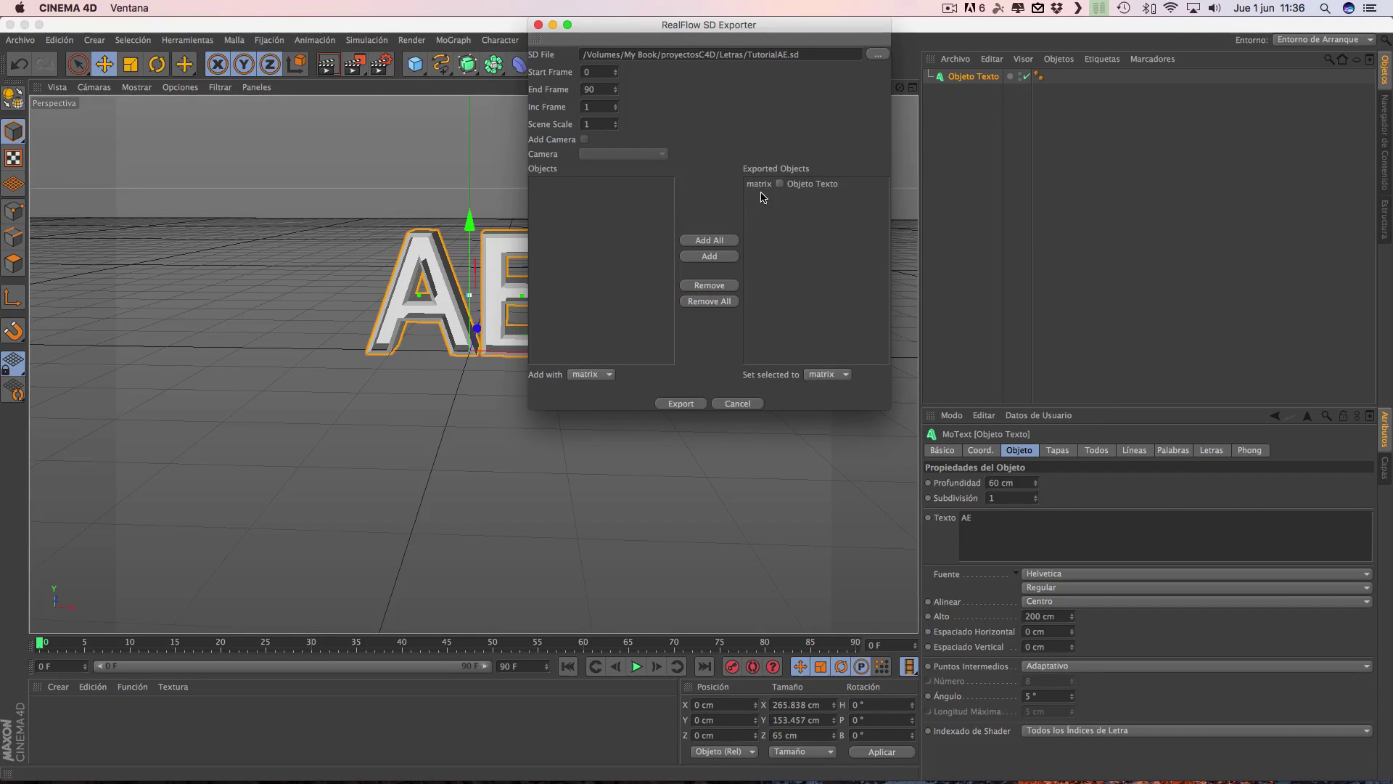
pyautogui.click(680, 404)
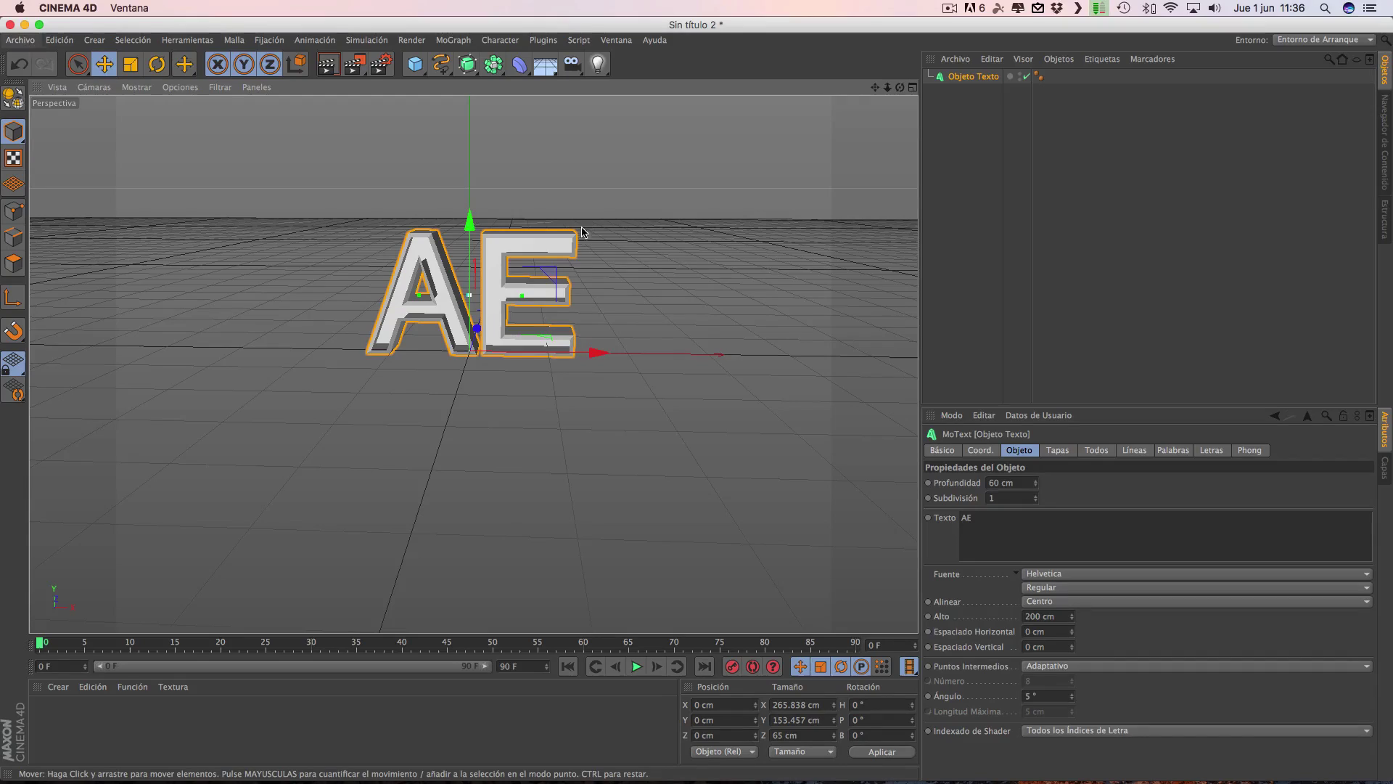
# Switch to RealFlow's desktop and start an Import > Object.
pyautogui.hotkey('ctrl', 'Up')
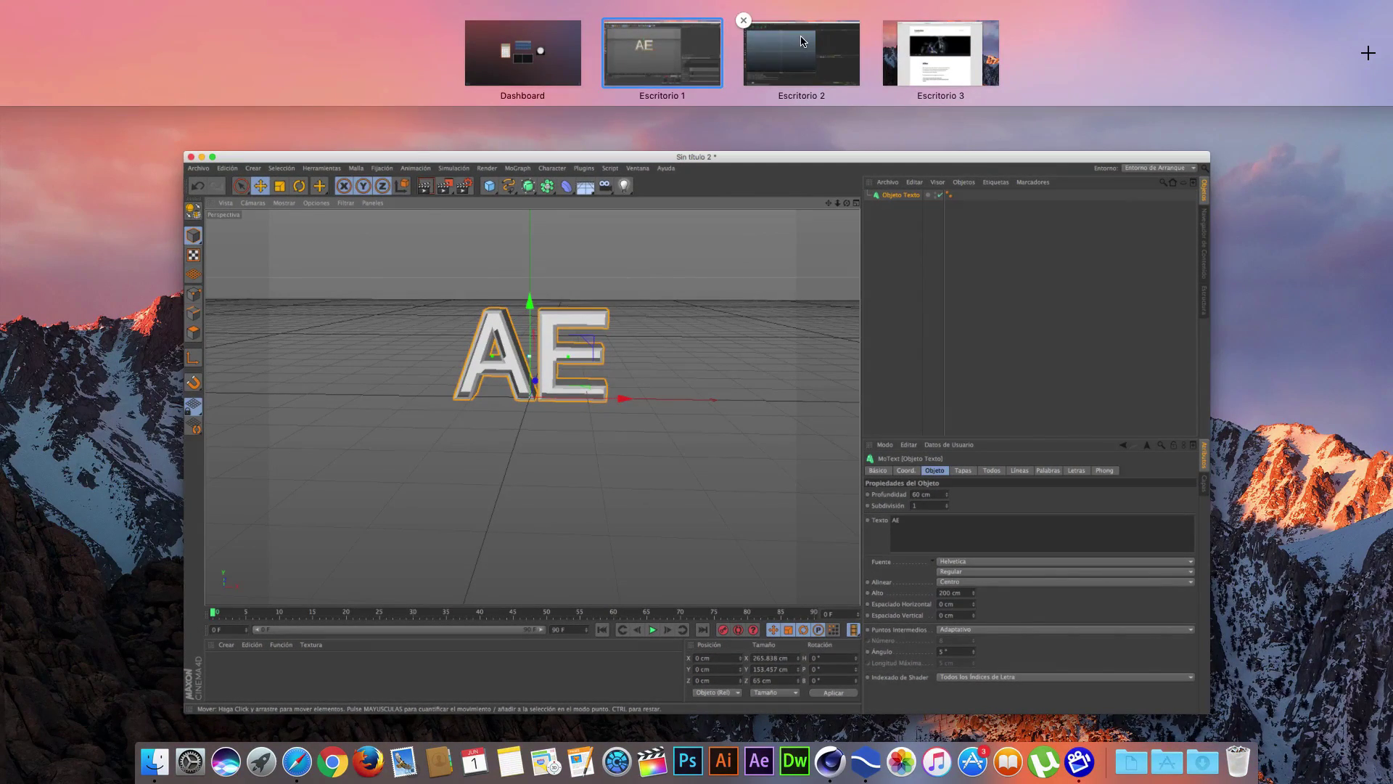
pyautogui.click(798, 42)
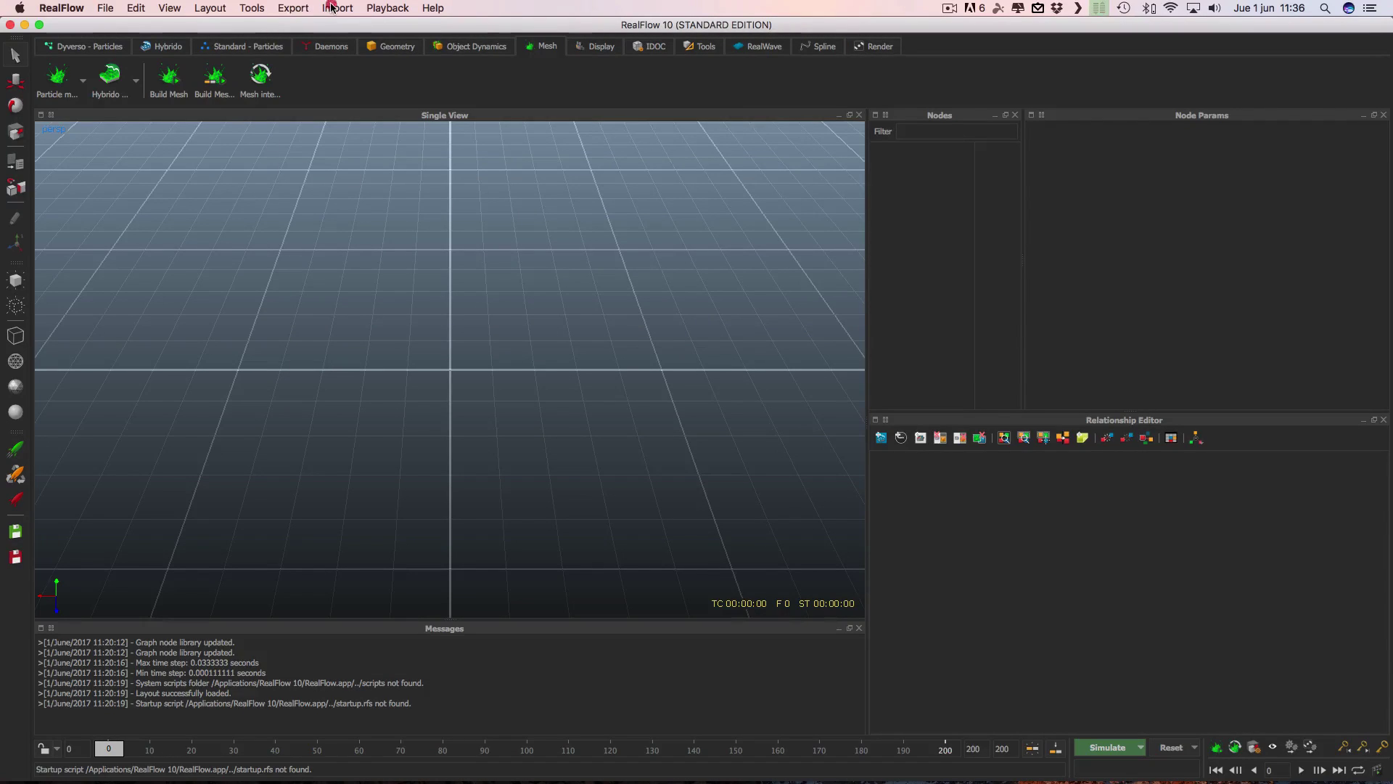
pyautogui.click(333, 8)
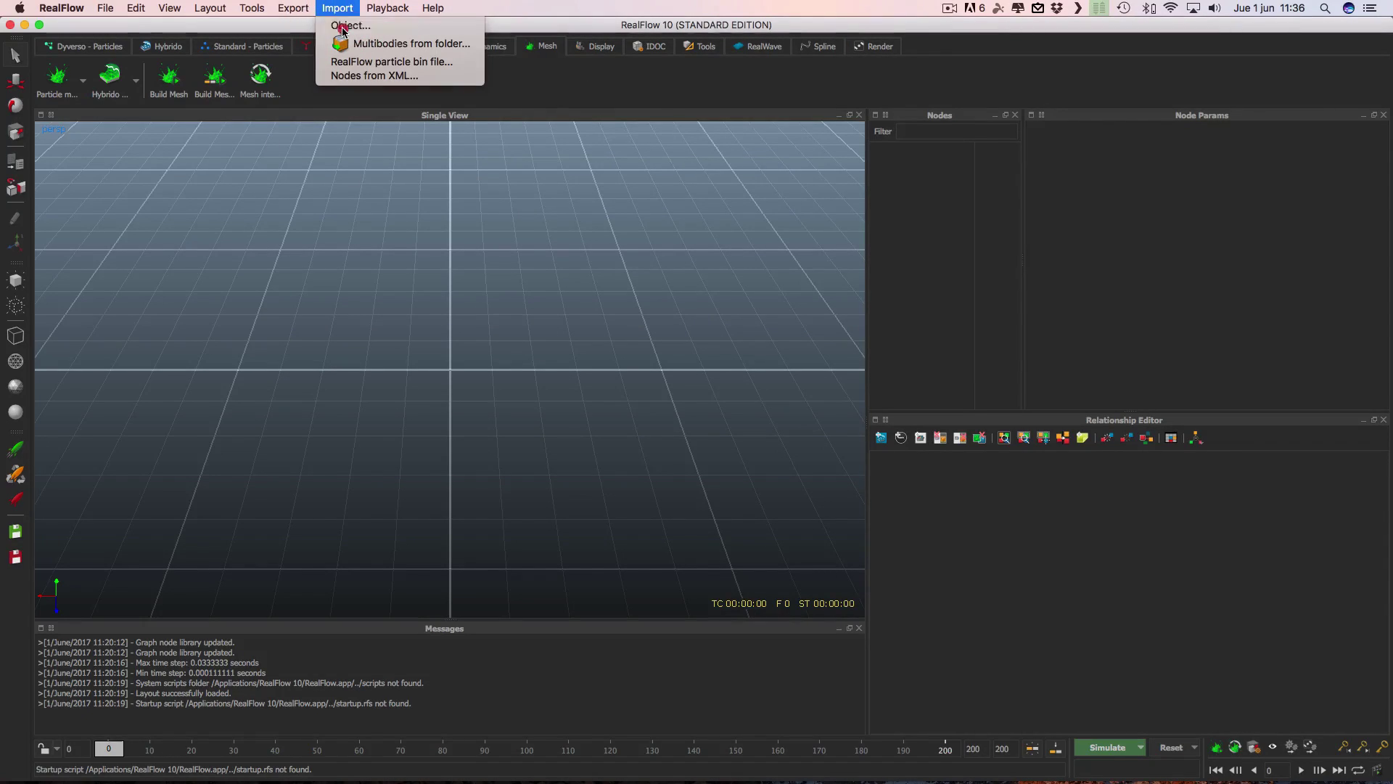
pyautogui.click(342, 24)
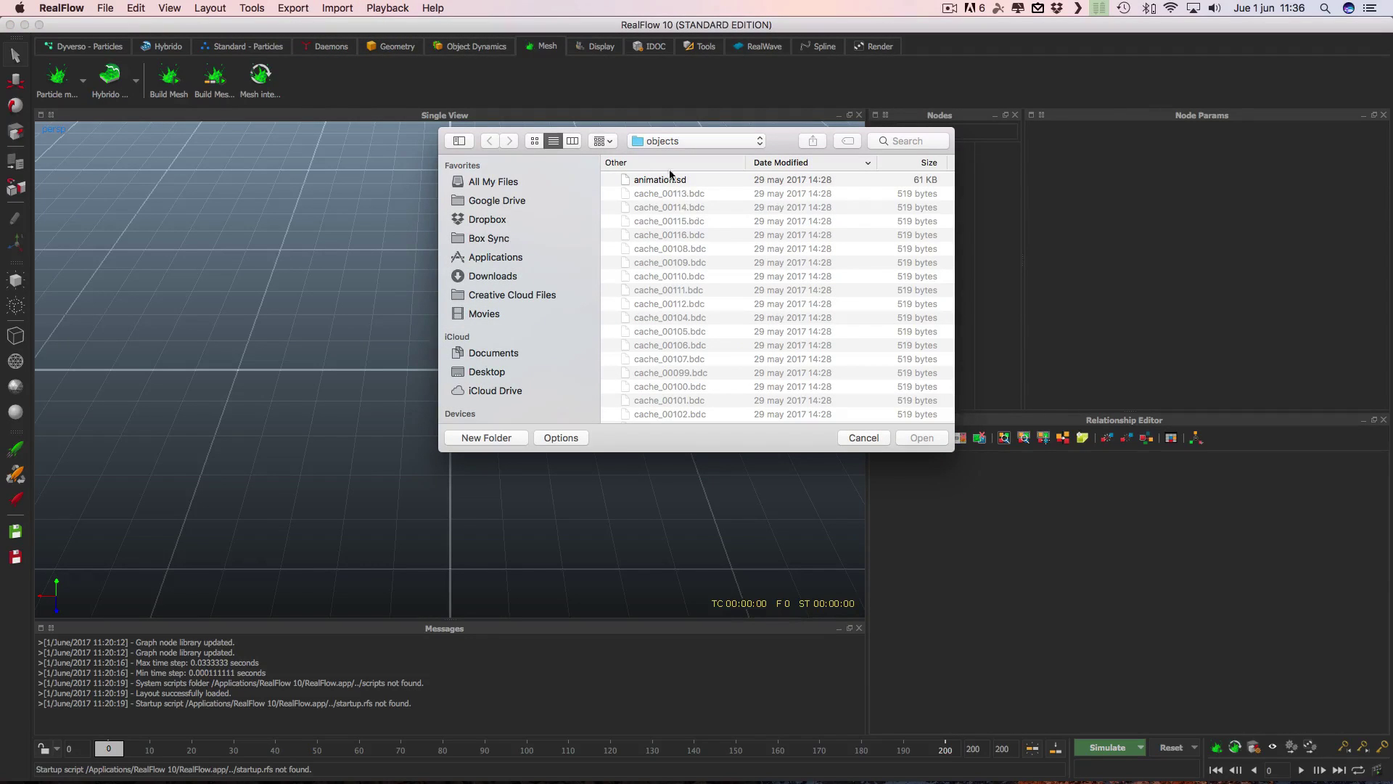
# Browse the import dialog to My Book > proyectosC4D > Letras.
pyautogui.scroll(-3, 489, 373)
pyautogui.scroll(-2, 490, 359)
pyautogui.click(490, 341)
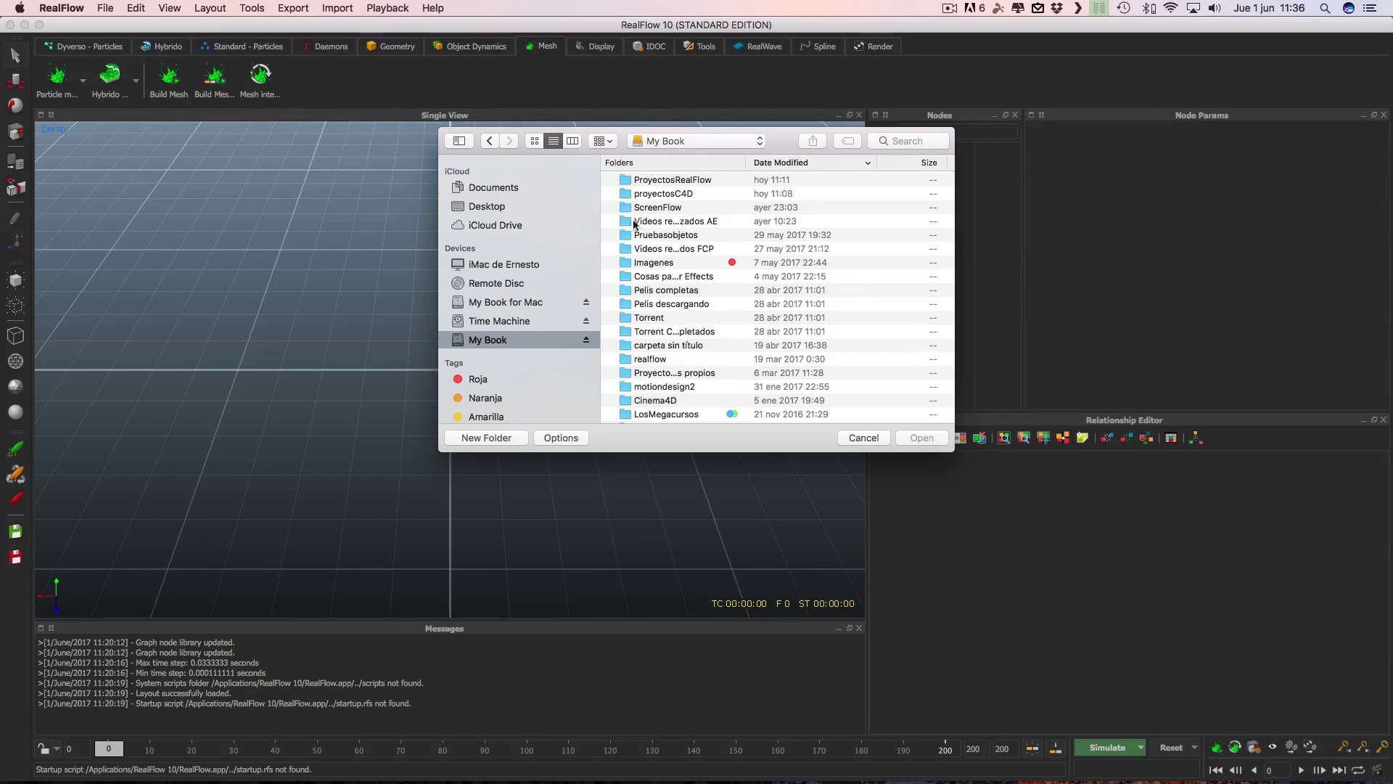
pyautogui.doubleClick(657, 194)
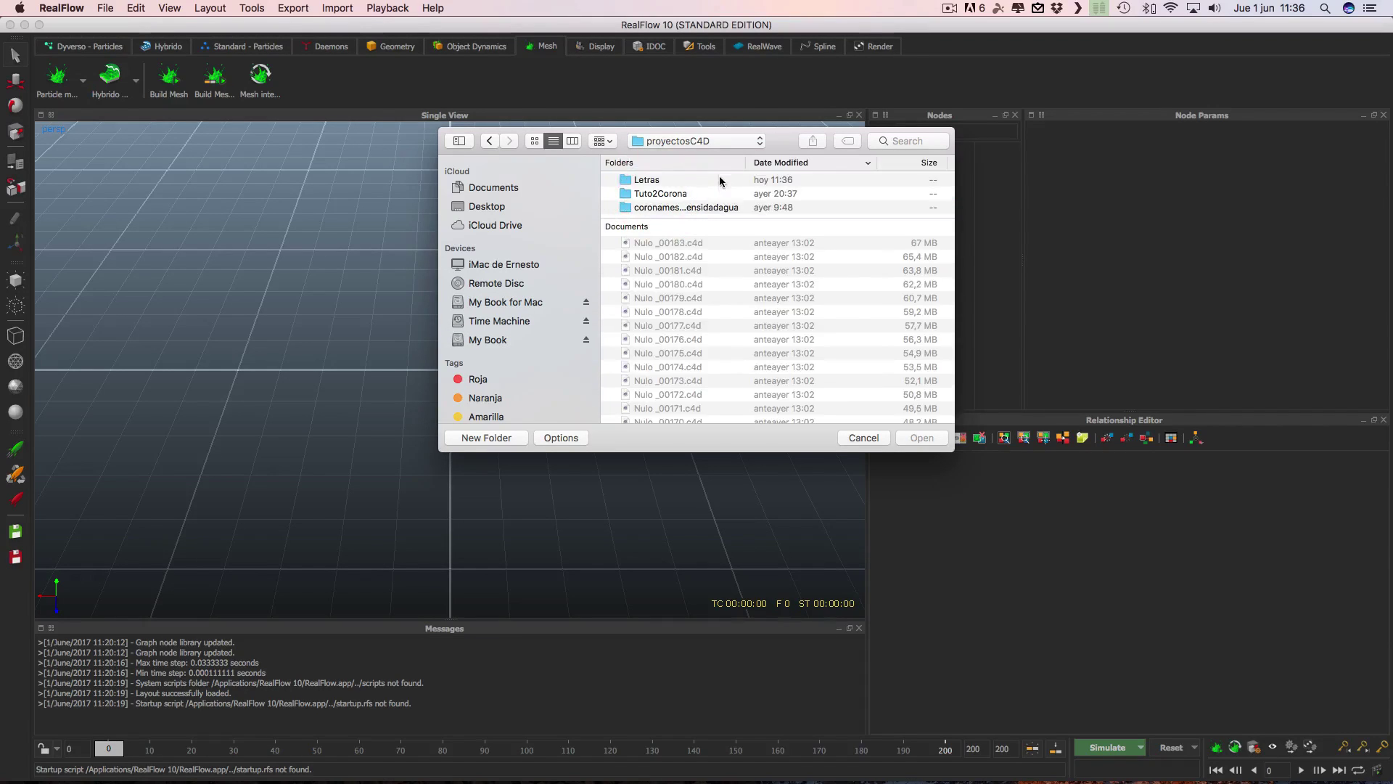
pyautogui.doubleClick(645, 181)
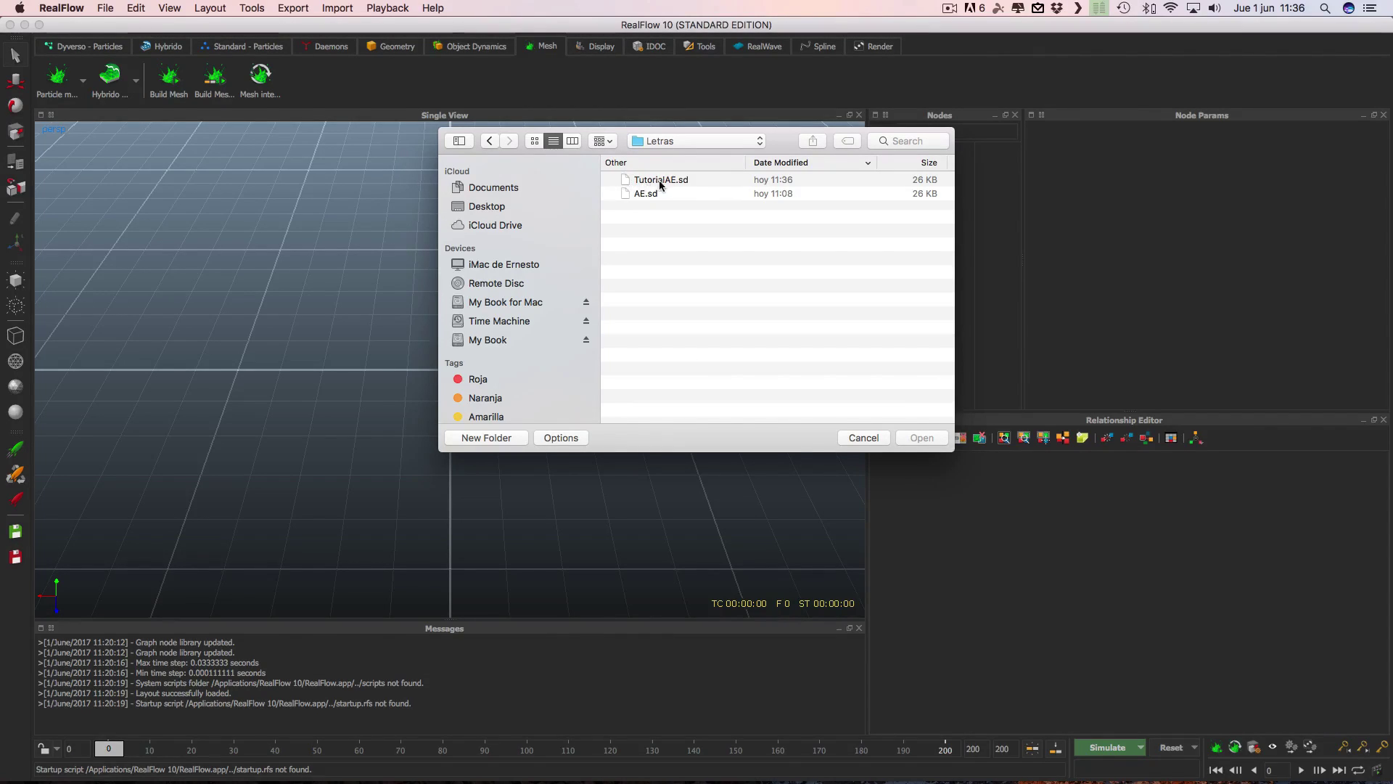
# Import TutorialAE.sd and frame the AE letters in the viewport.
pyautogui.click(659, 181)
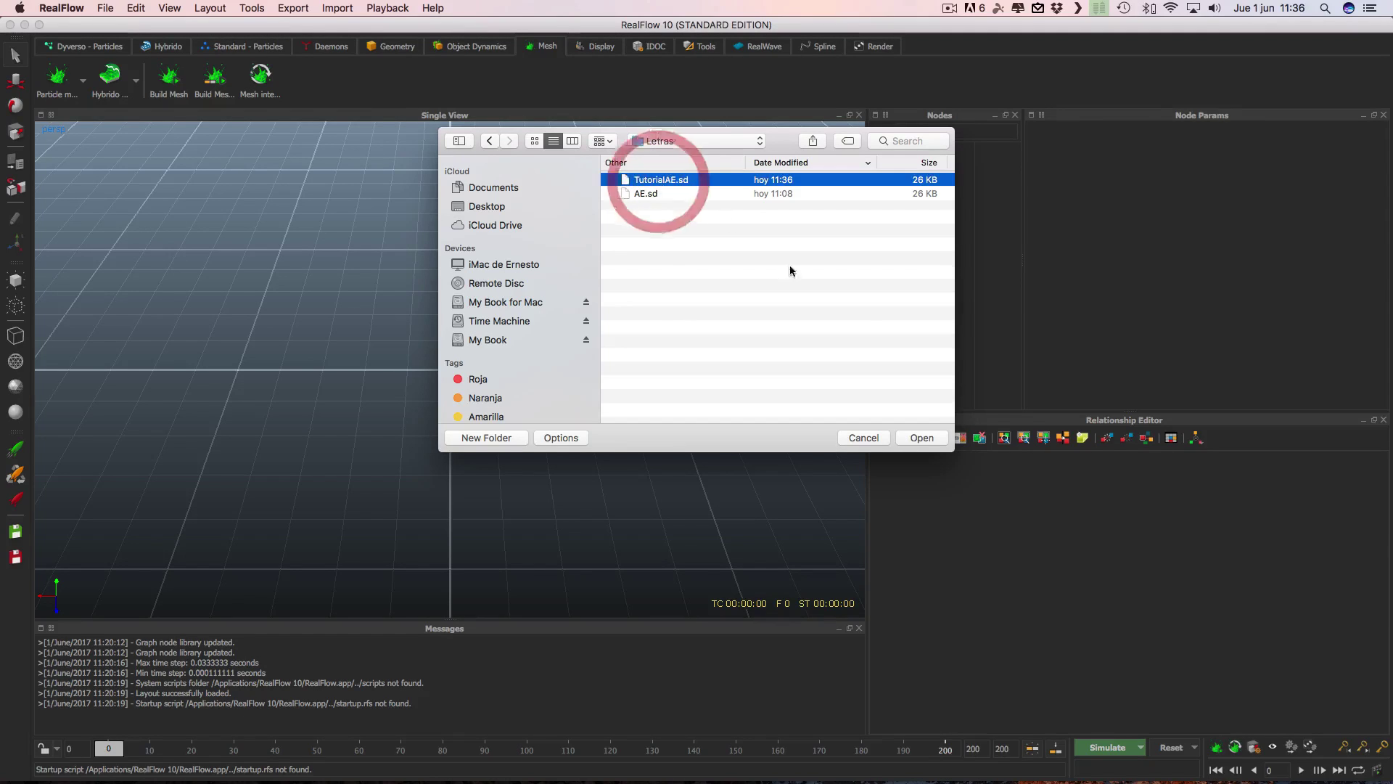
pyautogui.click(922, 436)
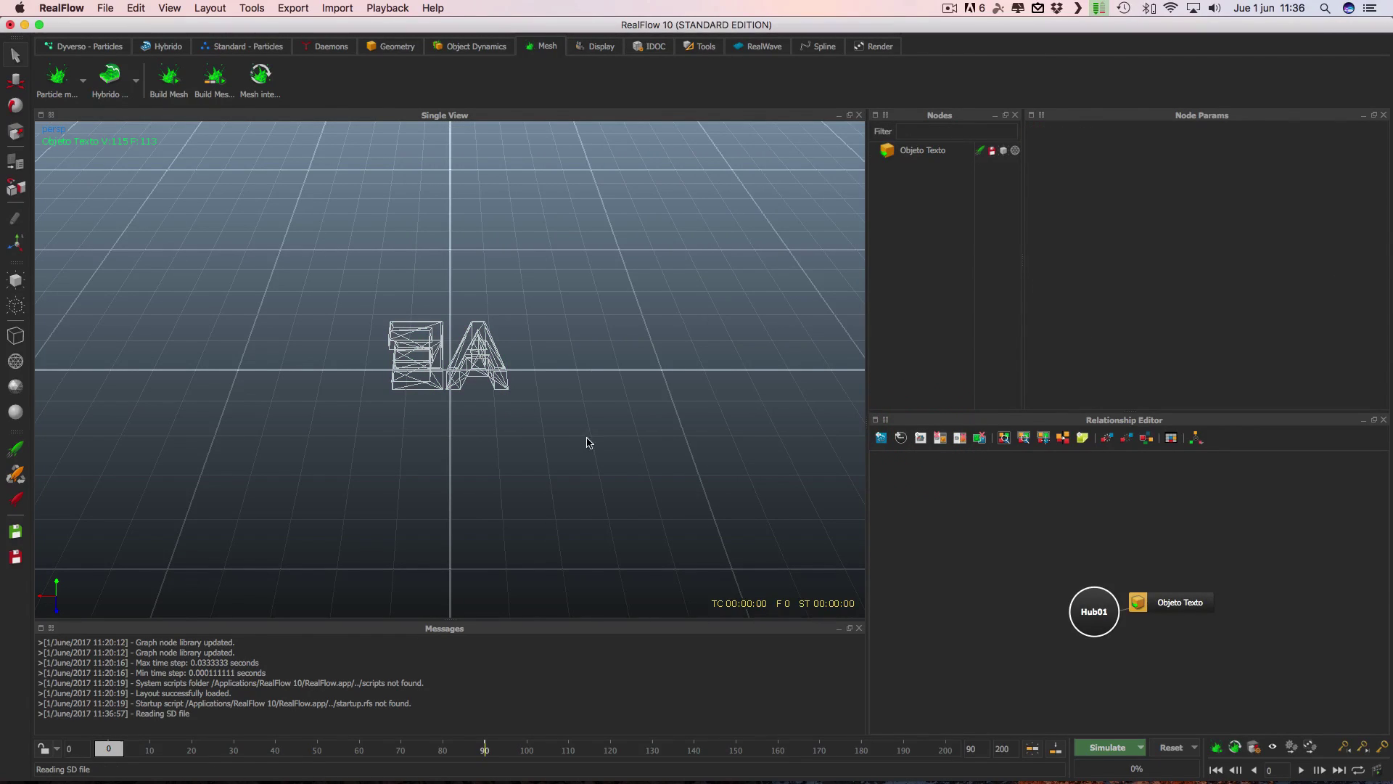
pyautogui.scroll(2, 606, 426)
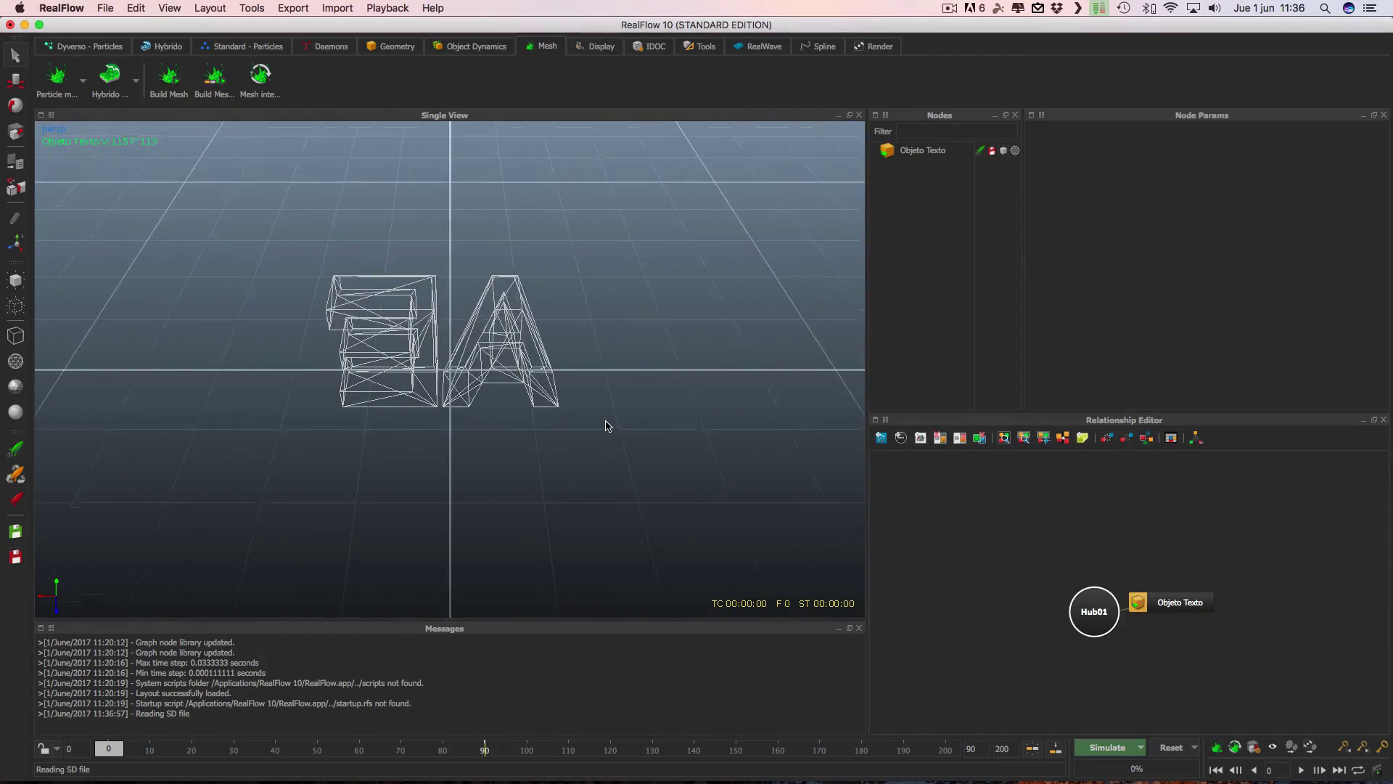
pyautogui.scroll(2, 608, 423)
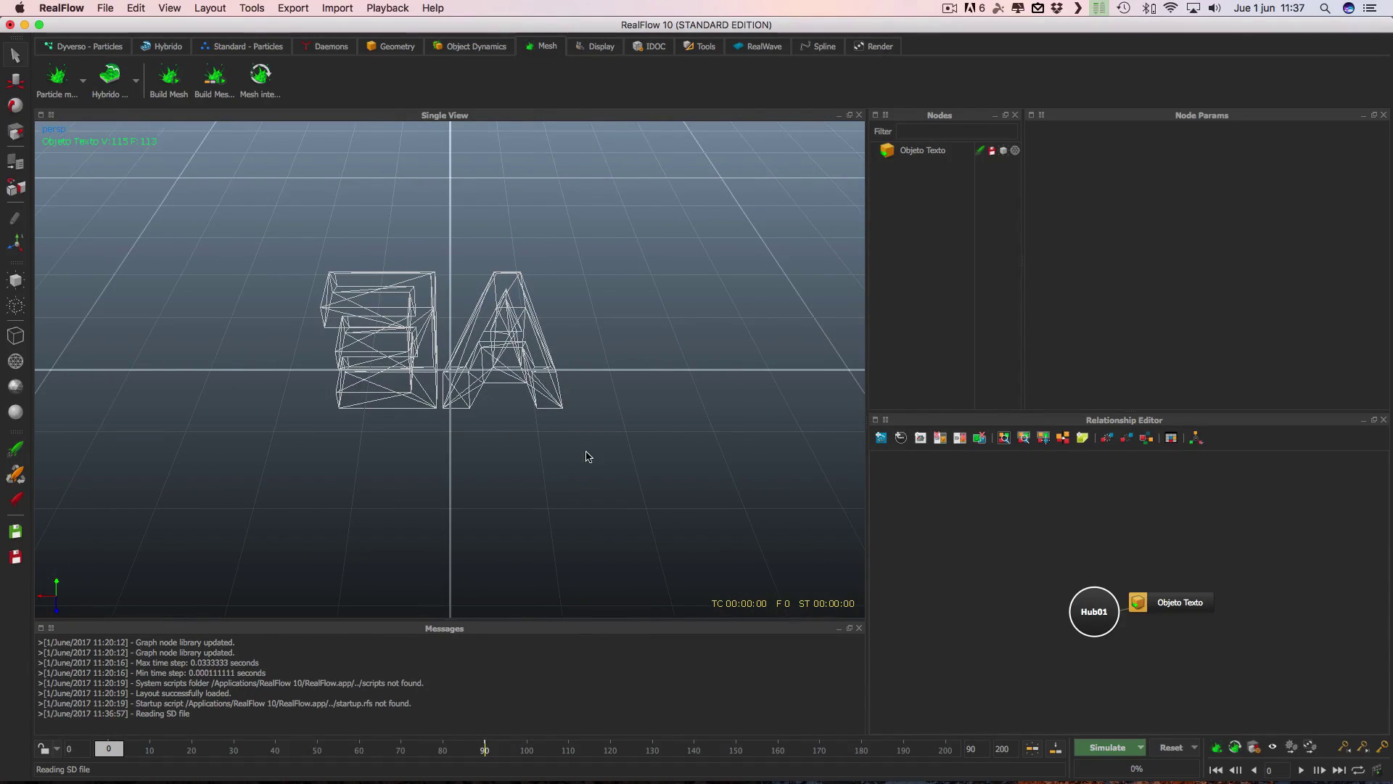
pyautogui.keyDown('alt'); pyautogui.moveTo(587, 456); pyautogui.dragTo(772, 423); pyautogui.keyUp('alt')
pyautogui.keyDown('alt'); pyautogui.moveTo(405, 457); pyautogui.dragTo(519, 456); pyautogui.keyUp('alt')
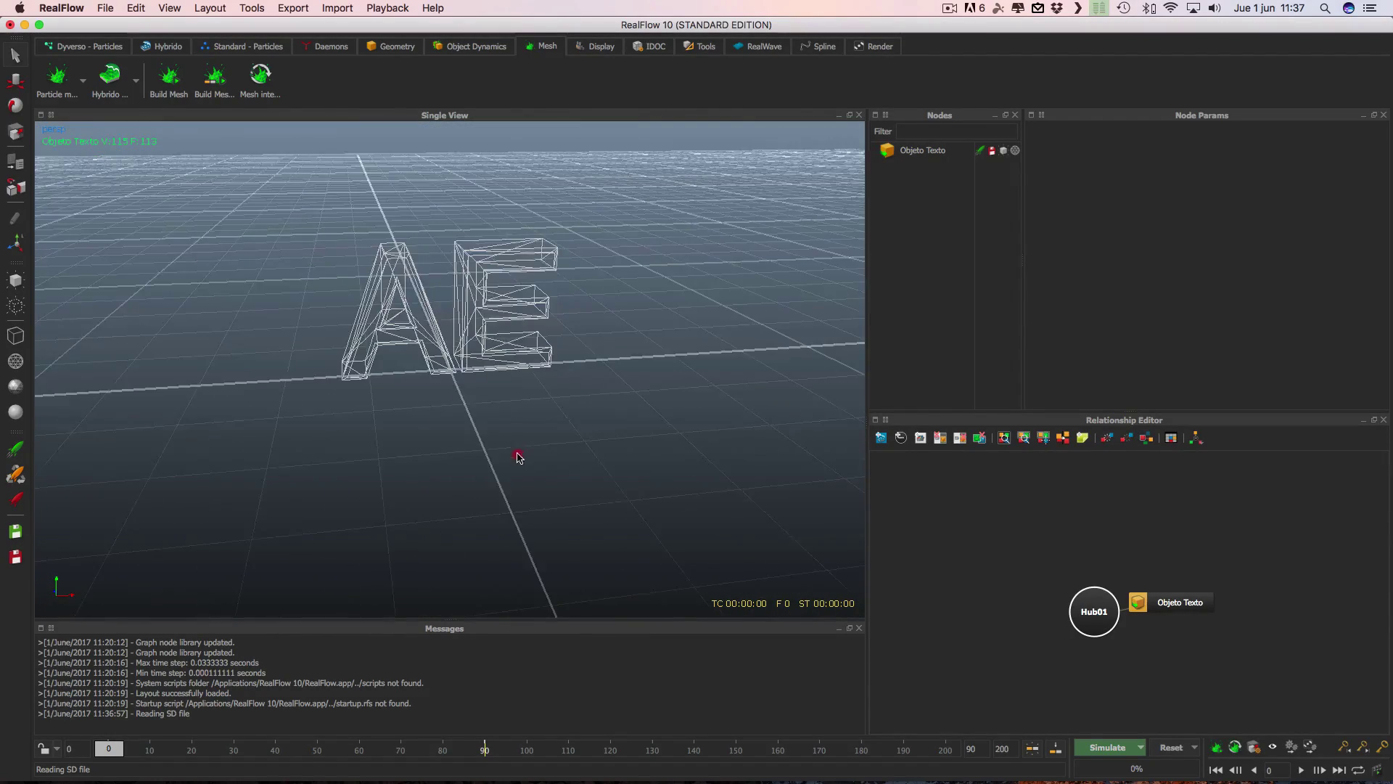
pyautogui.keyDown('alt'); pyautogui.moveTo(521, 452); pyautogui.dragTo(527, 446, button='right'); pyautogui.keyUp('alt')
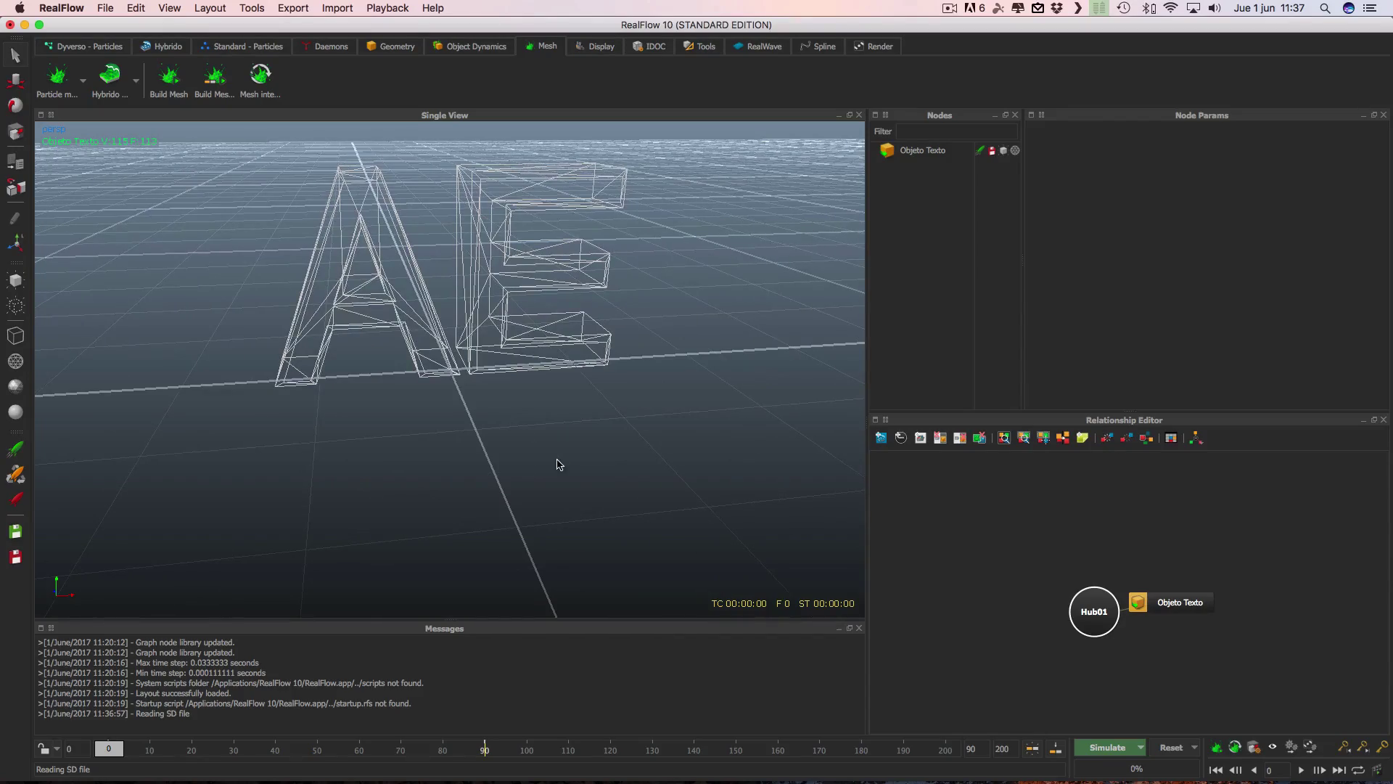
pyautogui.moveTo(559, 464)
pyautogui.keyDown('alt'); pyautogui.mouseDown()
pyautogui.moveTo(333, 460)
pyautogui.moveTo(476, 482)
pyautogui.moveTo(519, 473)
pyautogui.mouseUp(); pyautogui.keyUp('alt')
# Select the Objeto Texto node and show the Standard - Particles shelf.
pyautogui.click(486, 338)
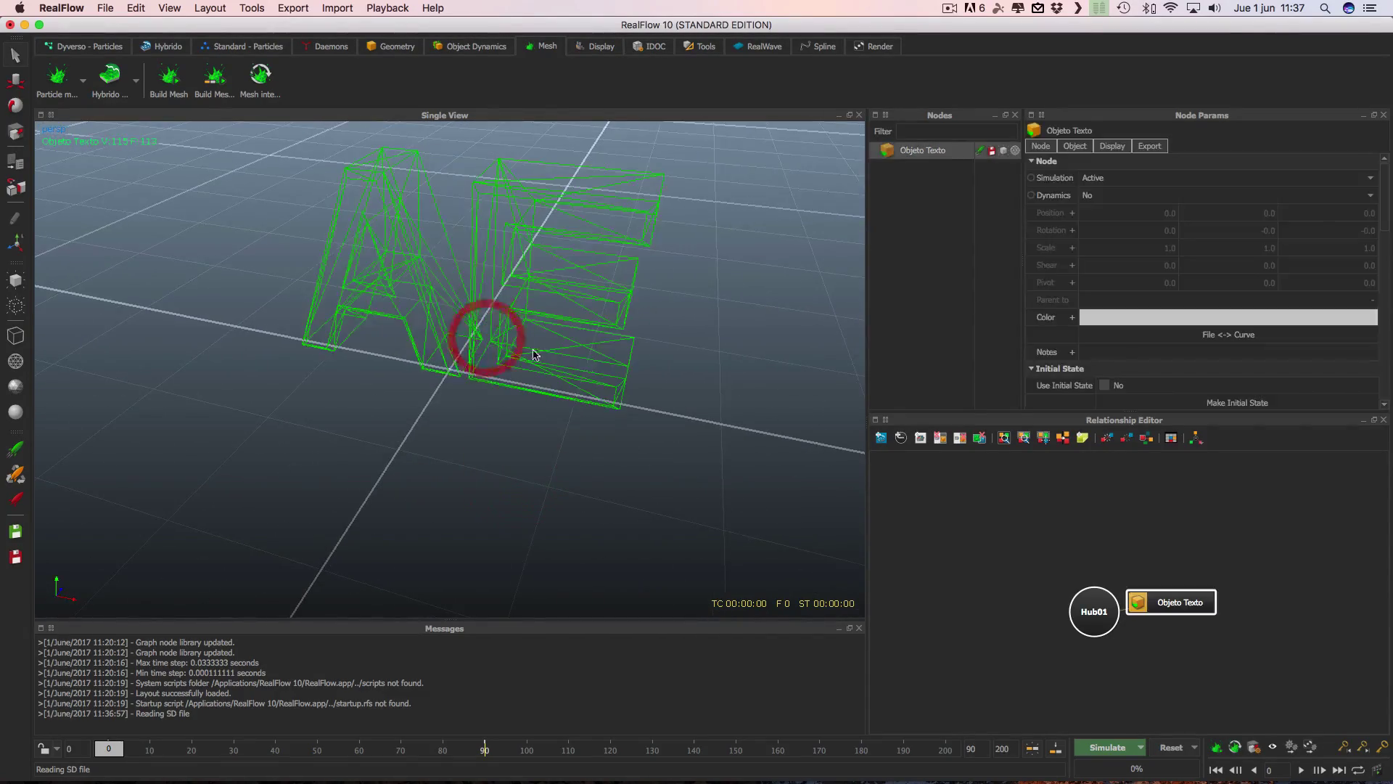
pyautogui.moveTo(616, 475)
pyautogui.keyDown('alt'); pyautogui.mouseDown()
pyautogui.moveTo(581, 462)
pyautogui.moveTo(615, 457)
pyautogui.moveTo(622, 433)
pyautogui.moveTo(591, 417)
pyautogui.moveTo(631, 454)
pyautogui.moveTo(625, 488)
pyautogui.moveTo(367, 429)
pyautogui.moveTo(479, 464)
pyautogui.moveTo(607, 364)
pyautogui.moveTo(473, 404)
pyautogui.moveTo(628, 449)
pyautogui.moveTo(591, 457)
pyautogui.mouseUp(); pyautogui.keyUp('alt')
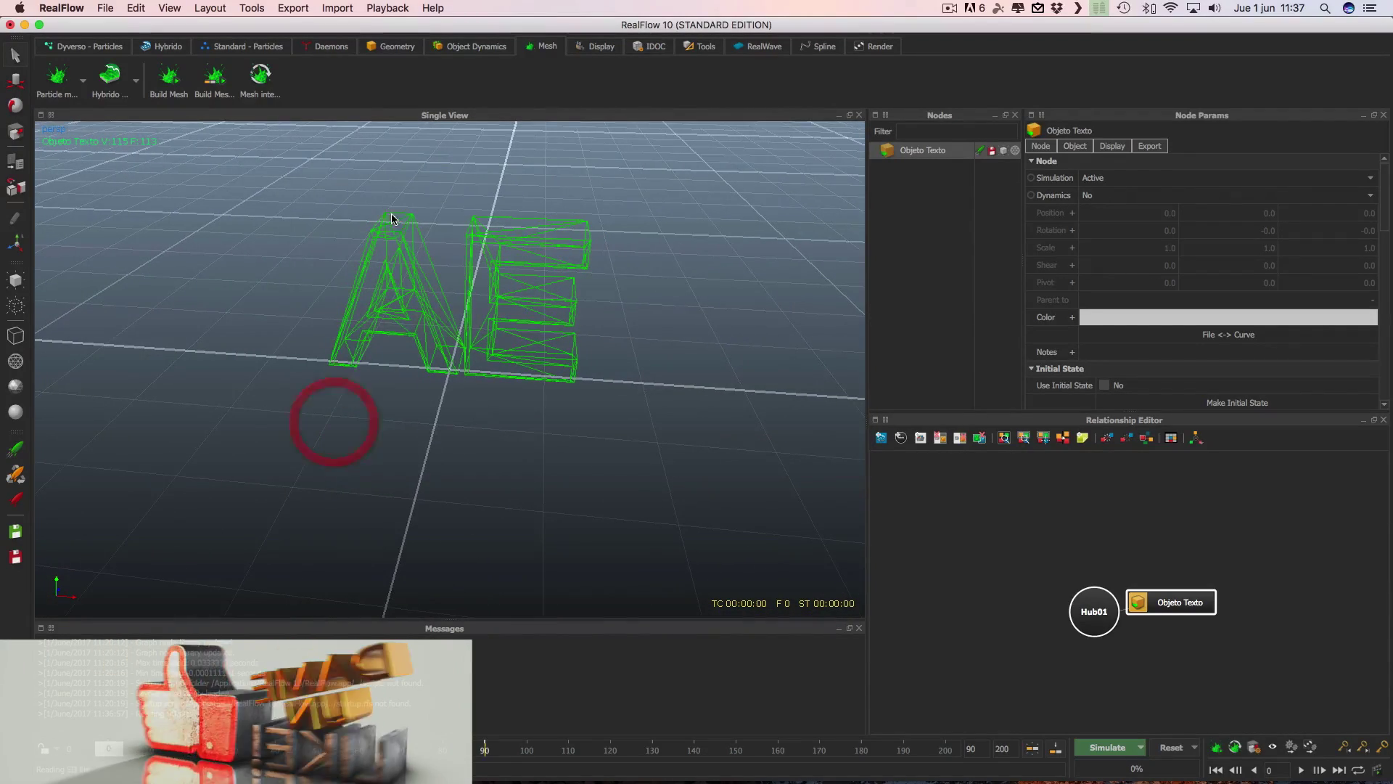
pyautogui.click(233, 48)
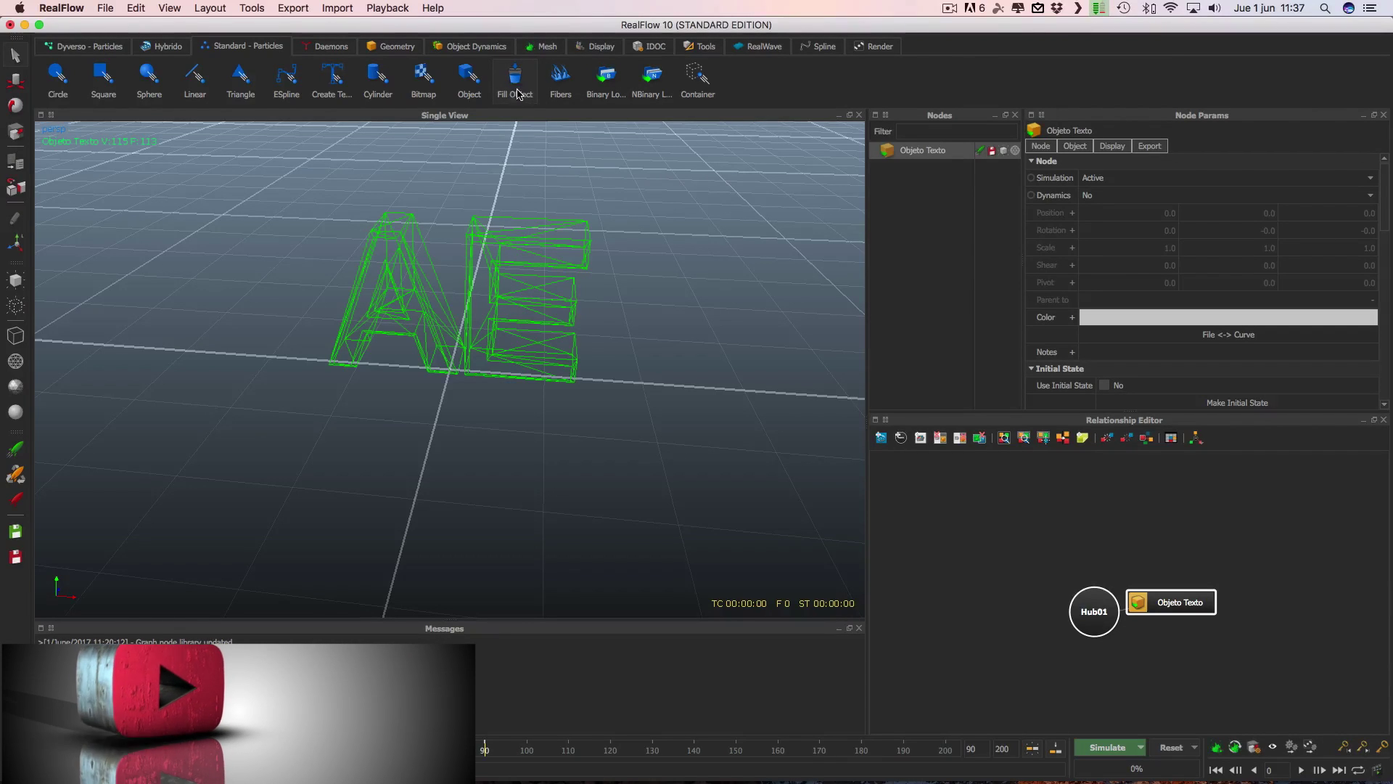
# Create a Fill Object emitter targeting Objeto Texto and fill the letters with particles.
pyautogui.click(516, 81)
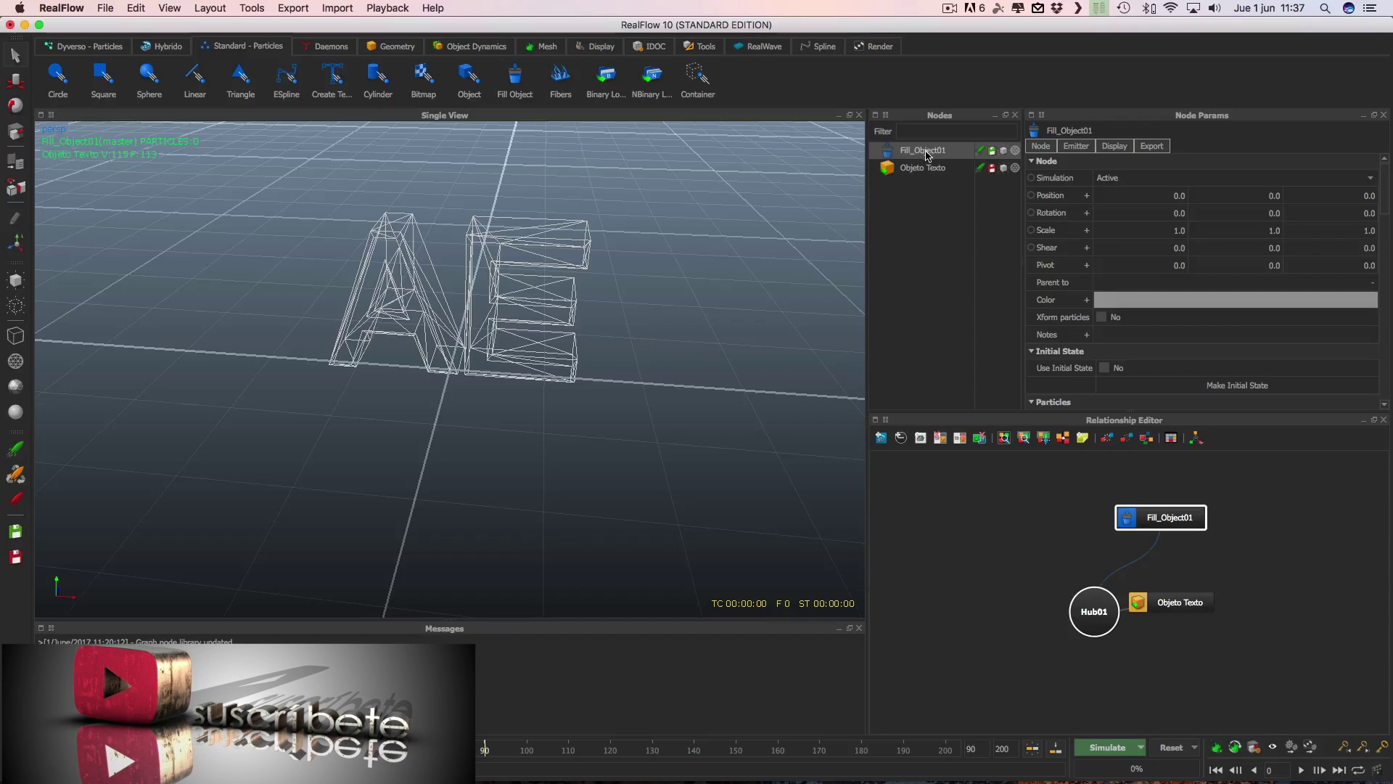
pyautogui.click(1075, 147)
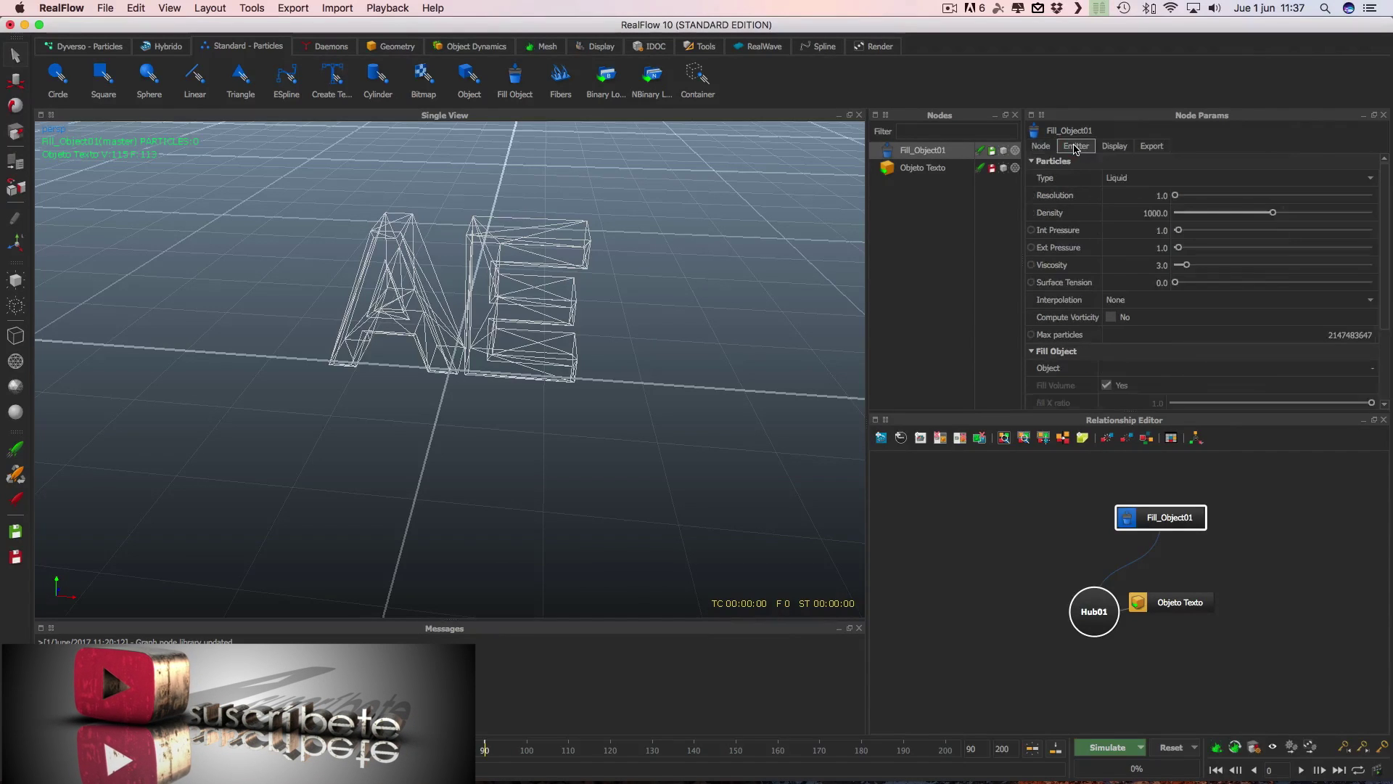
pyautogui.scroll(-3, 1076, 150)
pyautogui.scroll(3, 1078, 151)
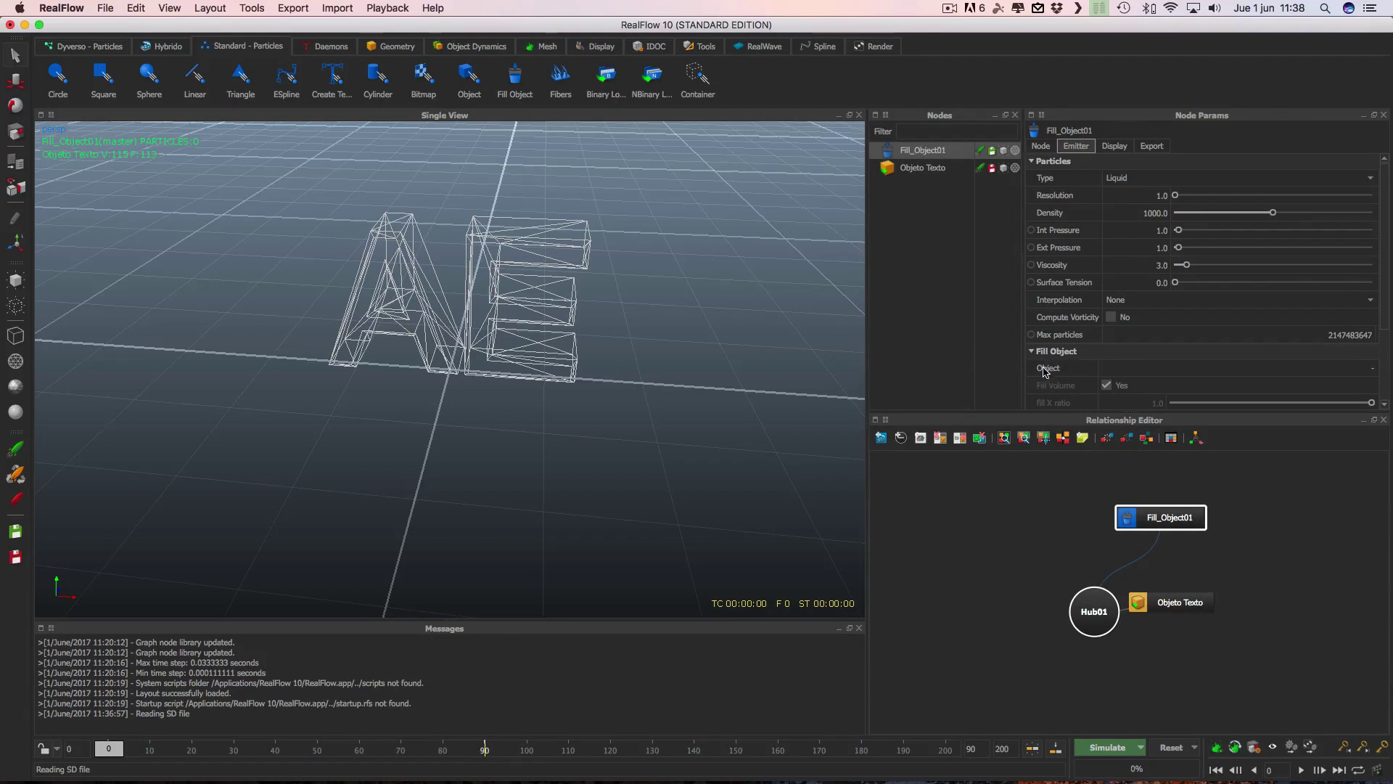
pyautogui.click(1355, 368)
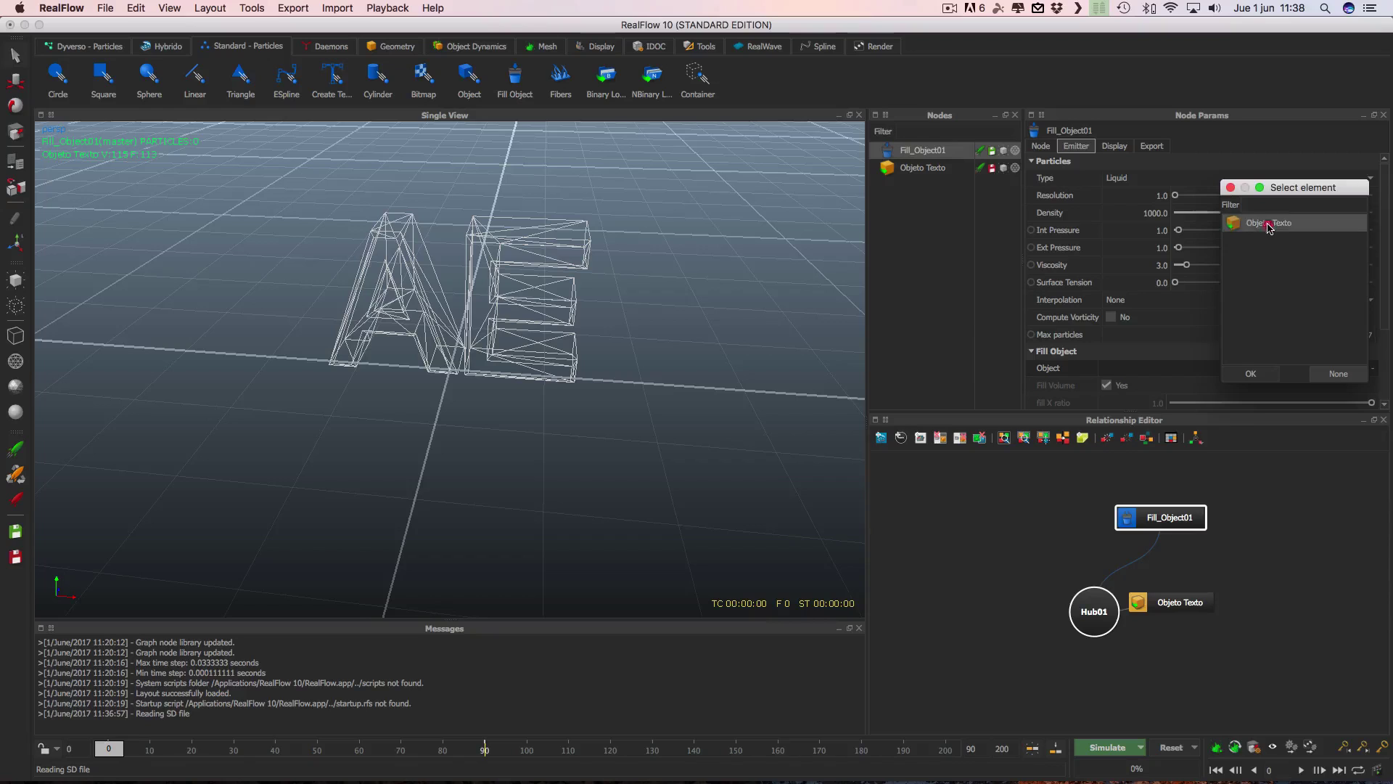
pyautogui.click(1270, 227)
pyautogui.click(1250, 373)
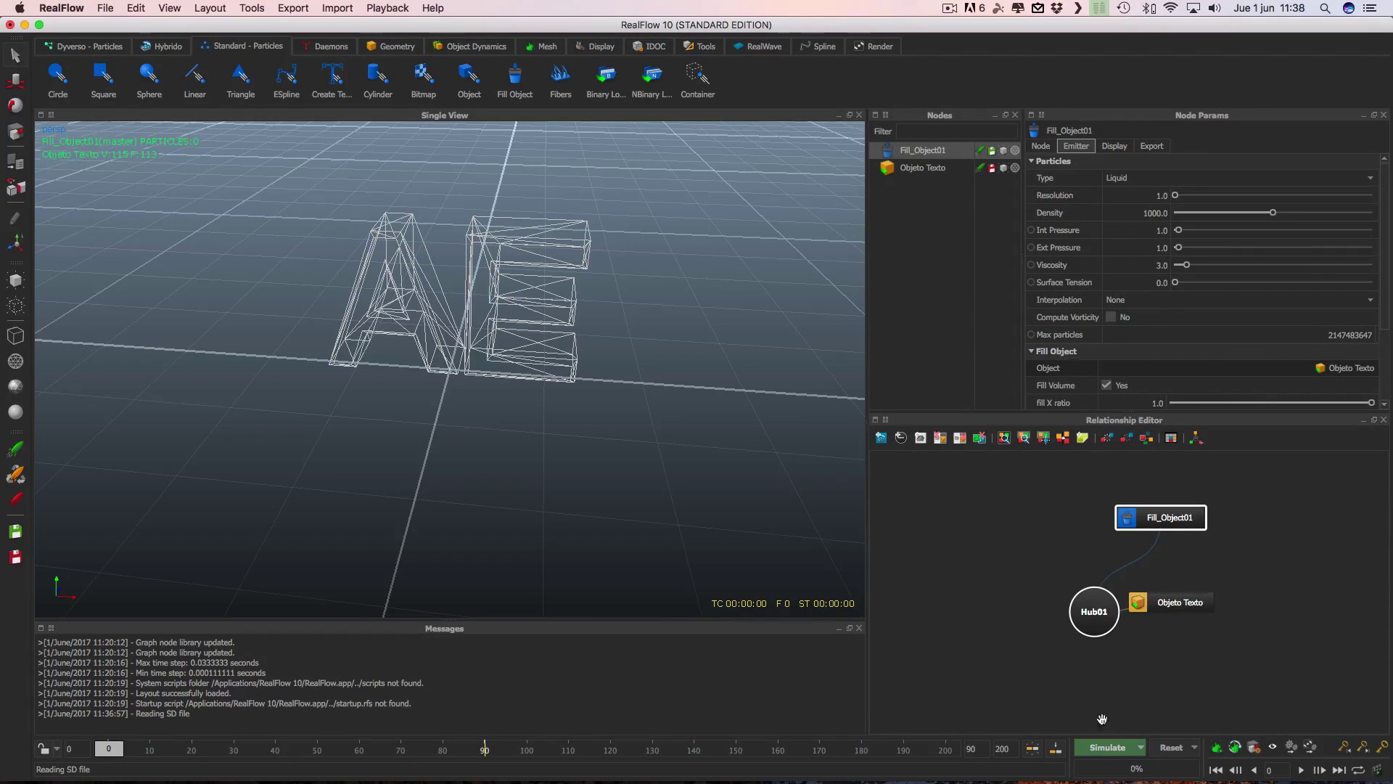
pyautogui.click(1171, 748)
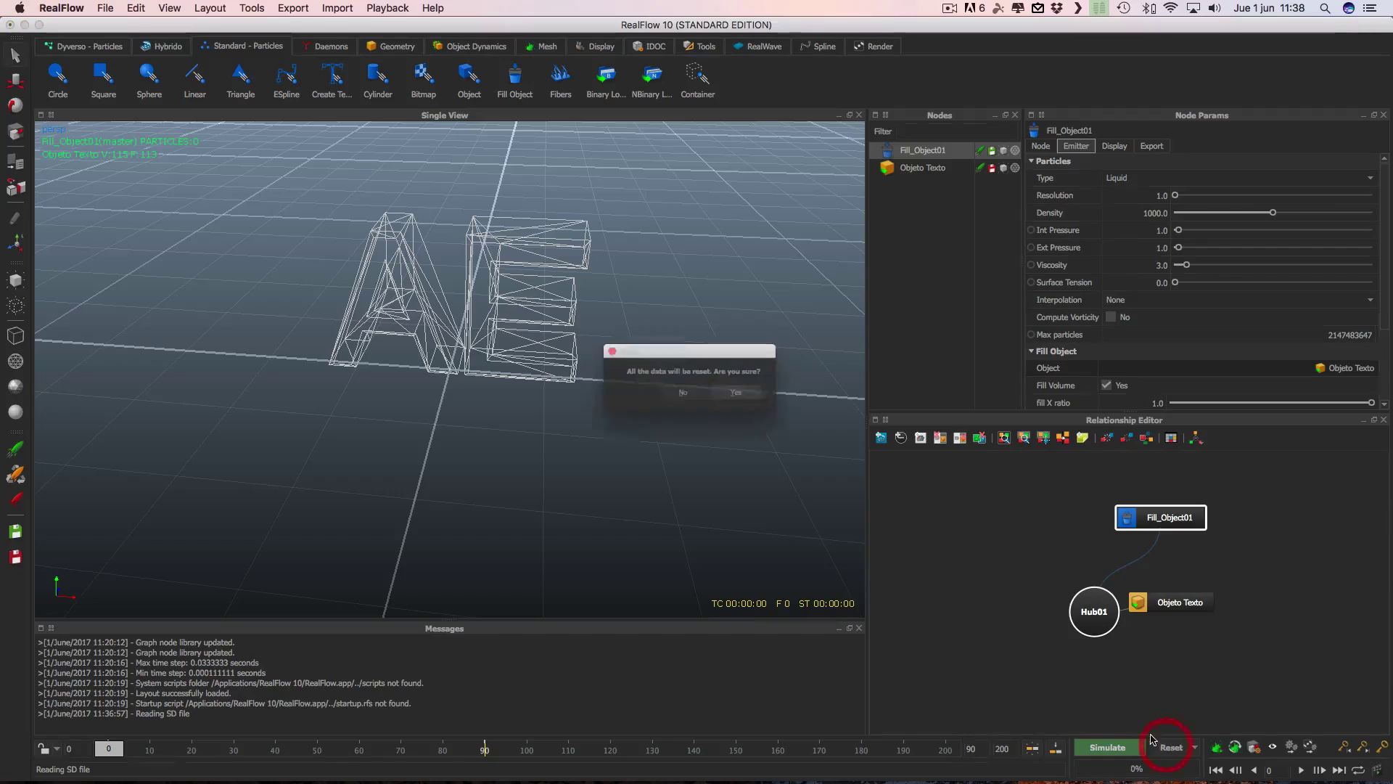
pyautogui.click(744, 396)
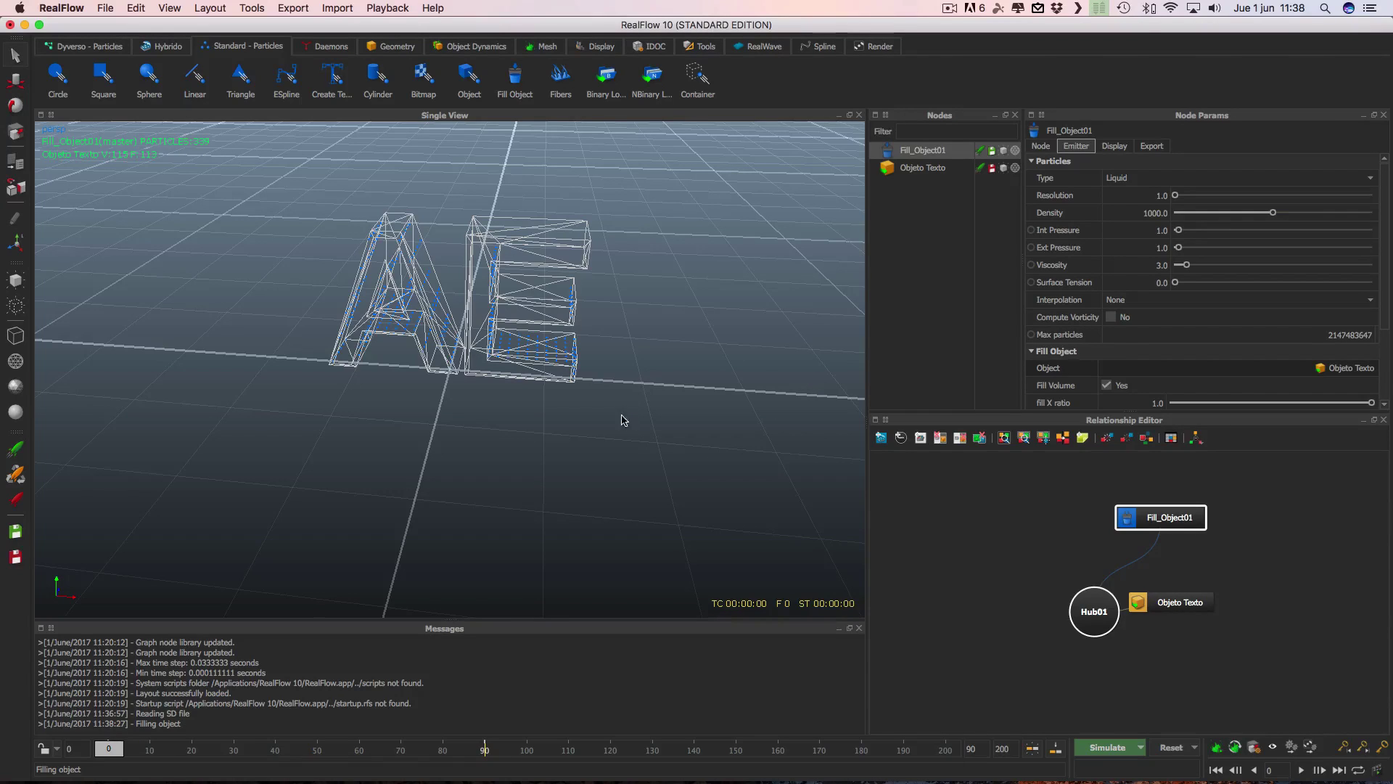
# Start a test simulation, saving the project as TutorialAEllenas.
pyautogui.click(1107, 747)
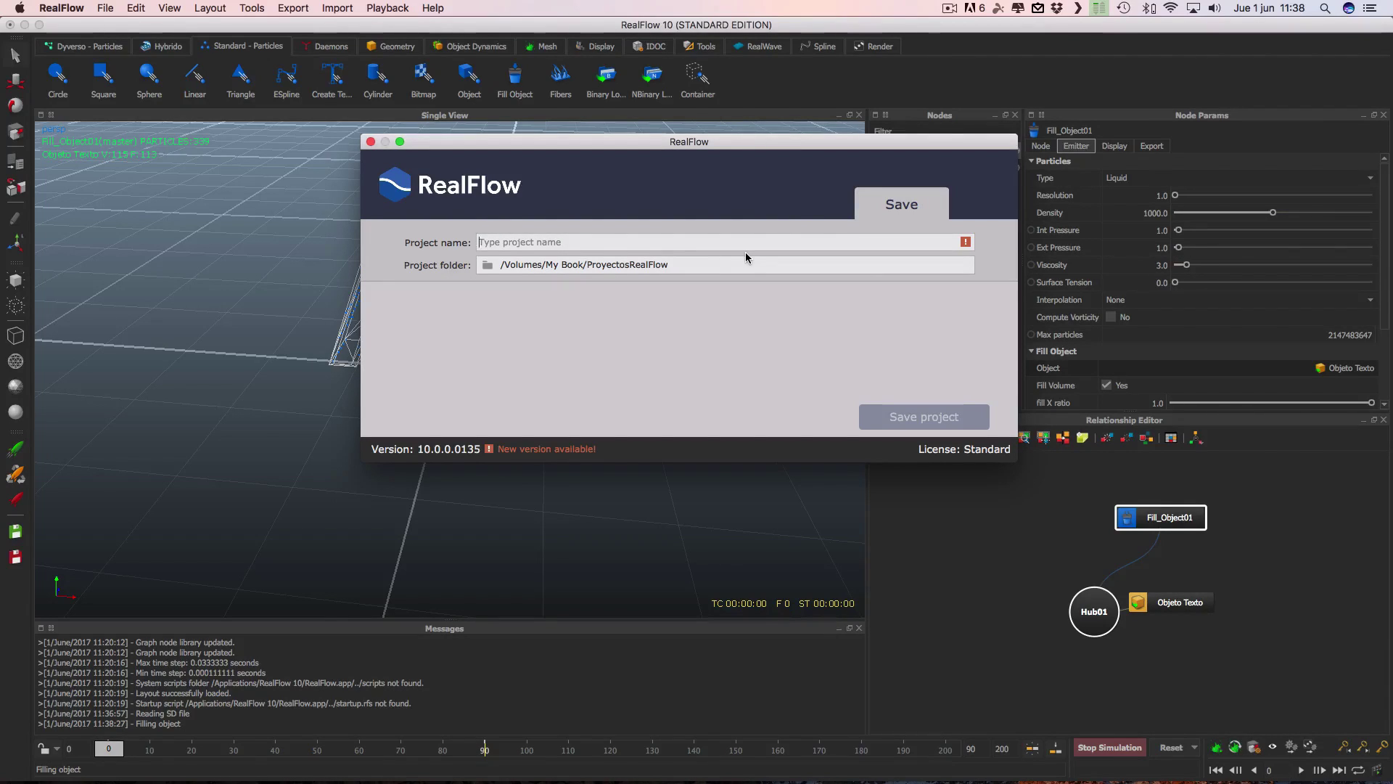
pyautogui.write('TutorialAE')
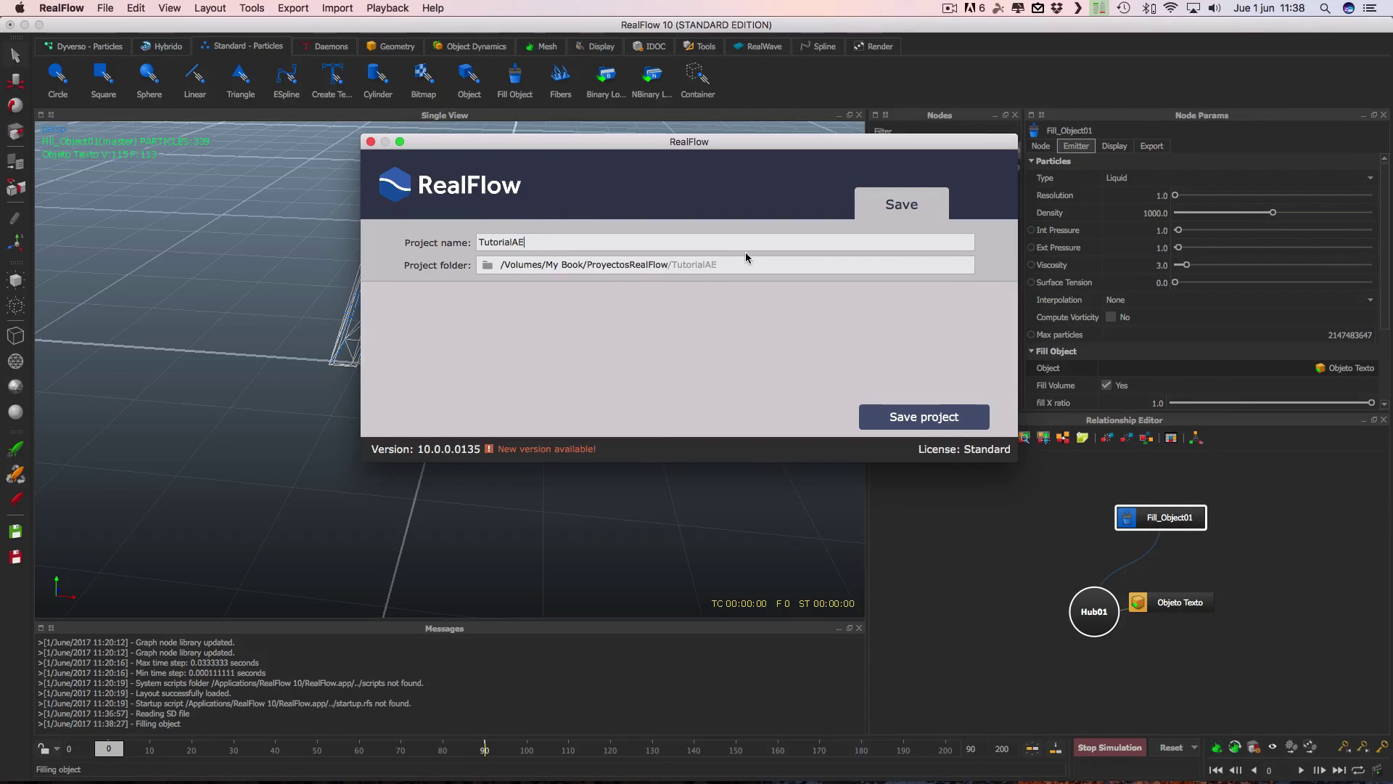
pyautogui.write('I')
pyautogui.write('llen')
pyautogui.write('as')
pyautogui.click(909, 415)
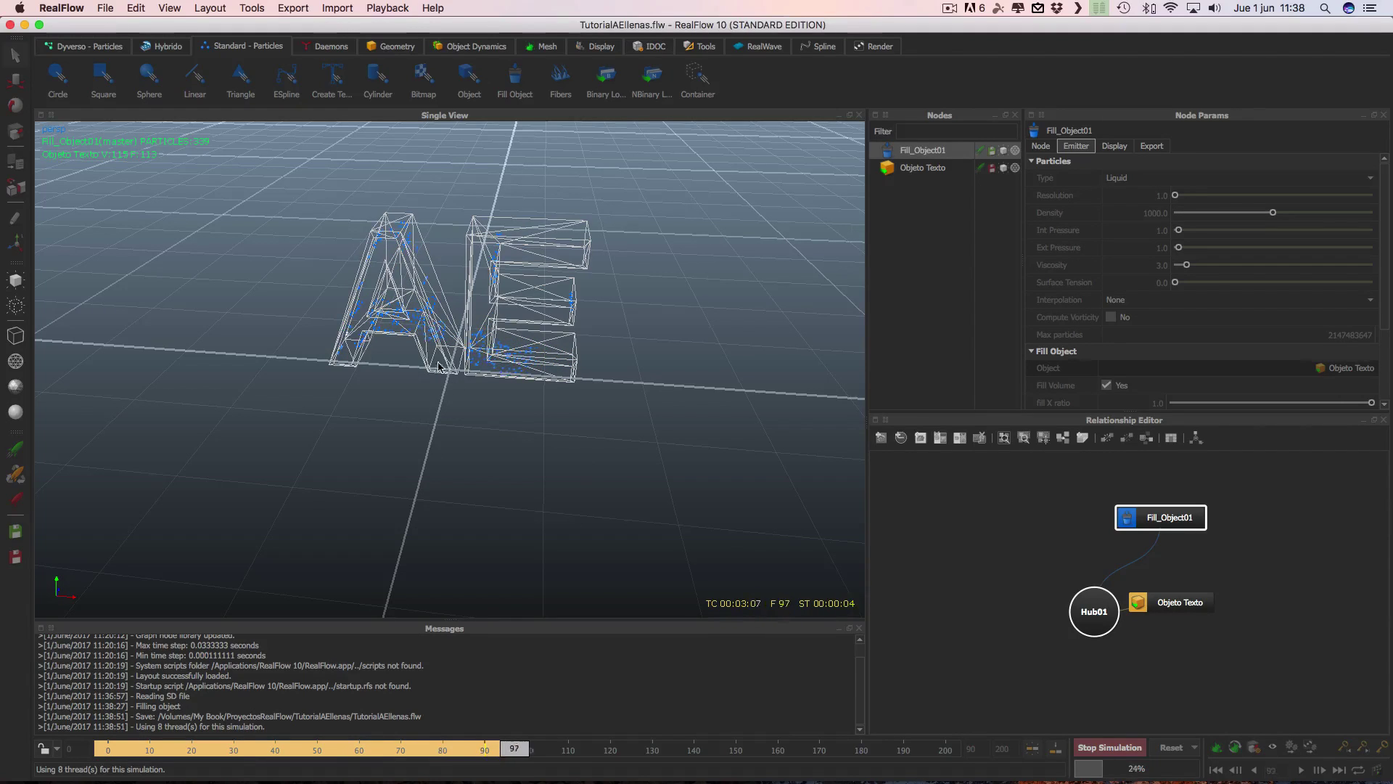
# Stop the simulation and reset it back to frame 0.
pyautogui.click(1115, 748)
pyautogui.click(1169, 749)
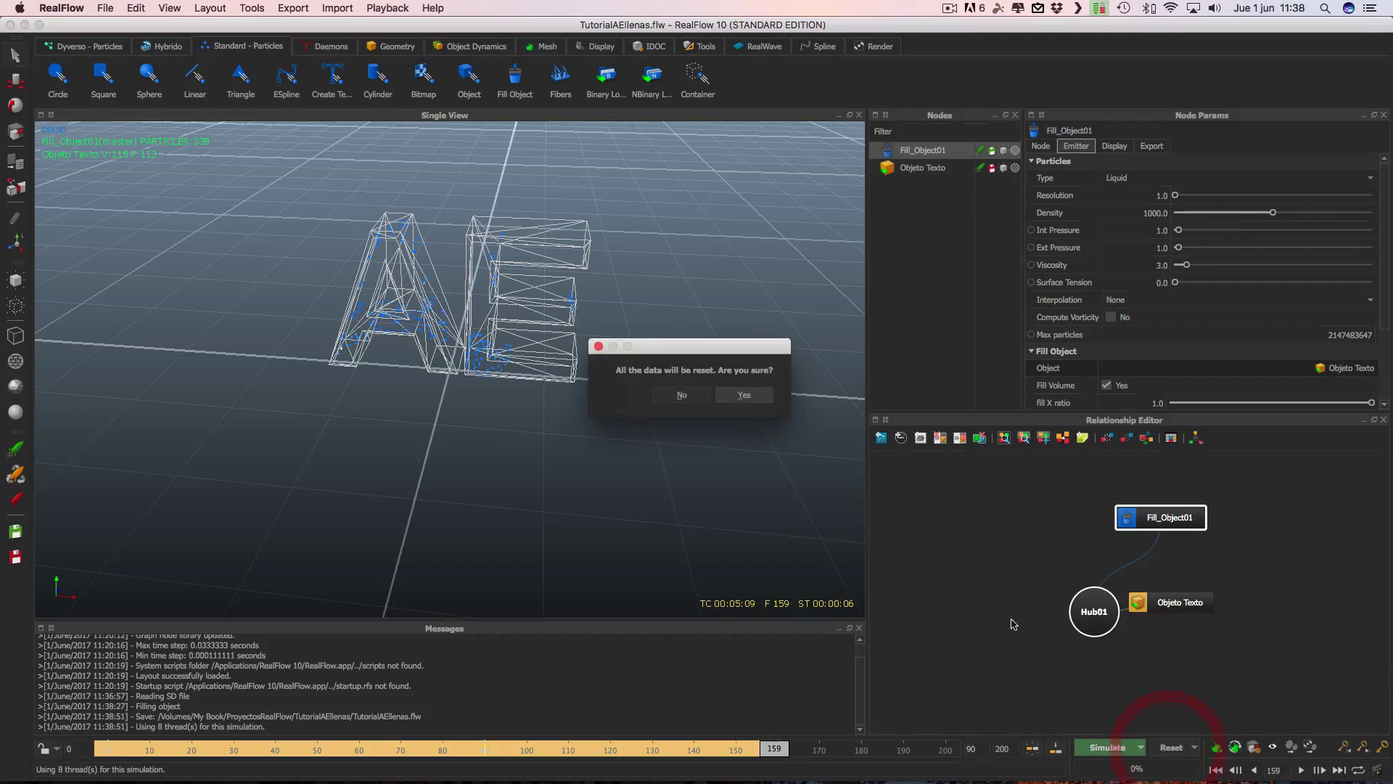
pyautogui.click(739, 396)
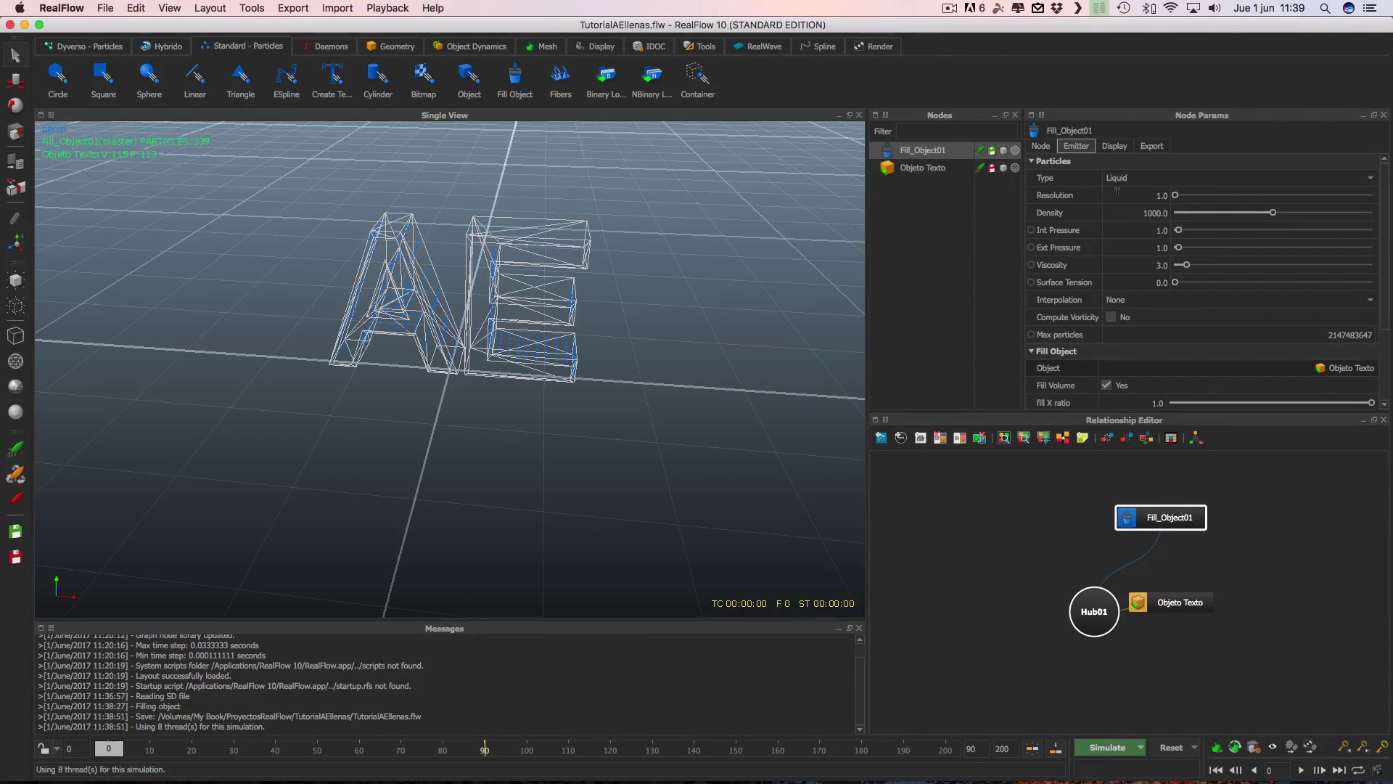
# Set fill Resolution 5.0, Viscosity 2.0, Surface Tension 0.0, and reset to refill the letters.
pyautogui.doubleClick(1160, 195)
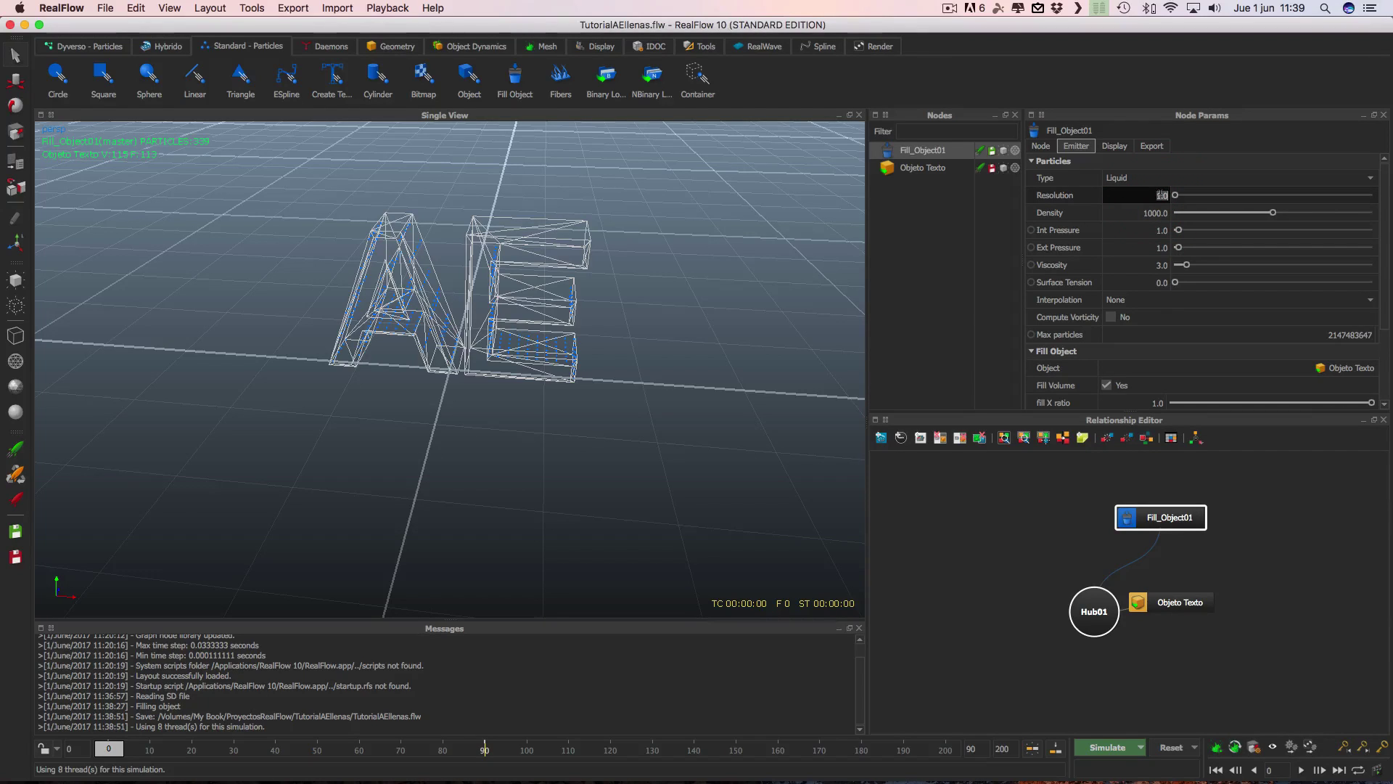
pyautogui.write('5')
pyautogui.click(1028, 196)
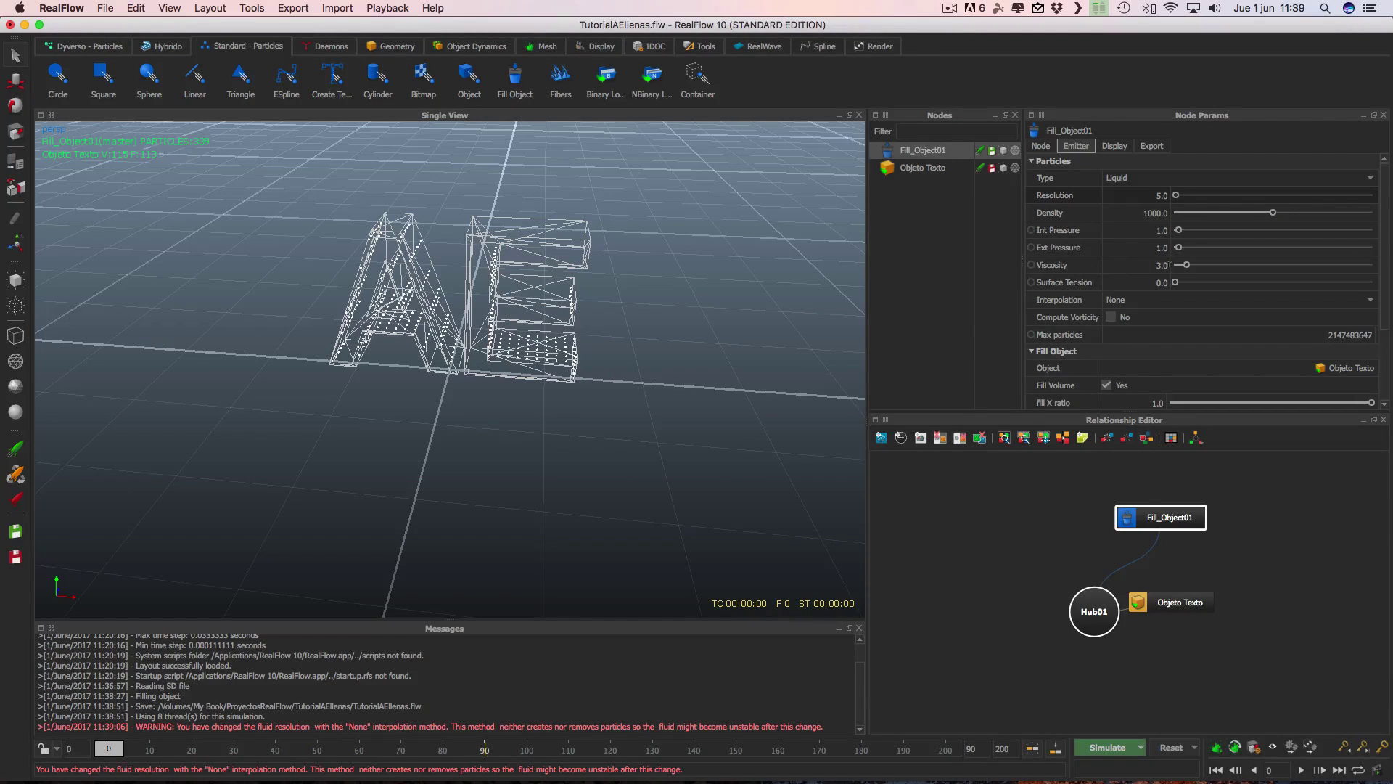
pyautogui.doubleClick(1162, 265)
pyautogui.write('2')
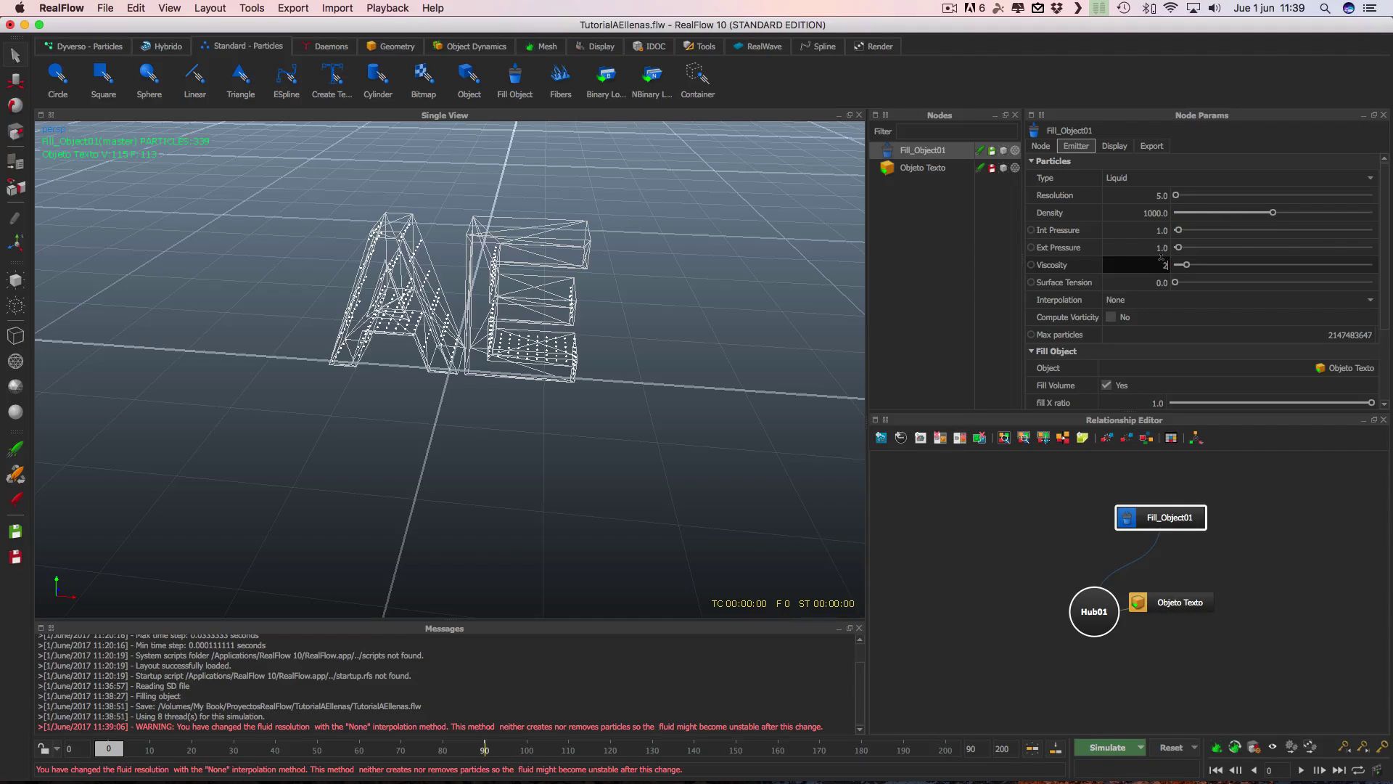
pyautogui.doubleClick(1144, 282)
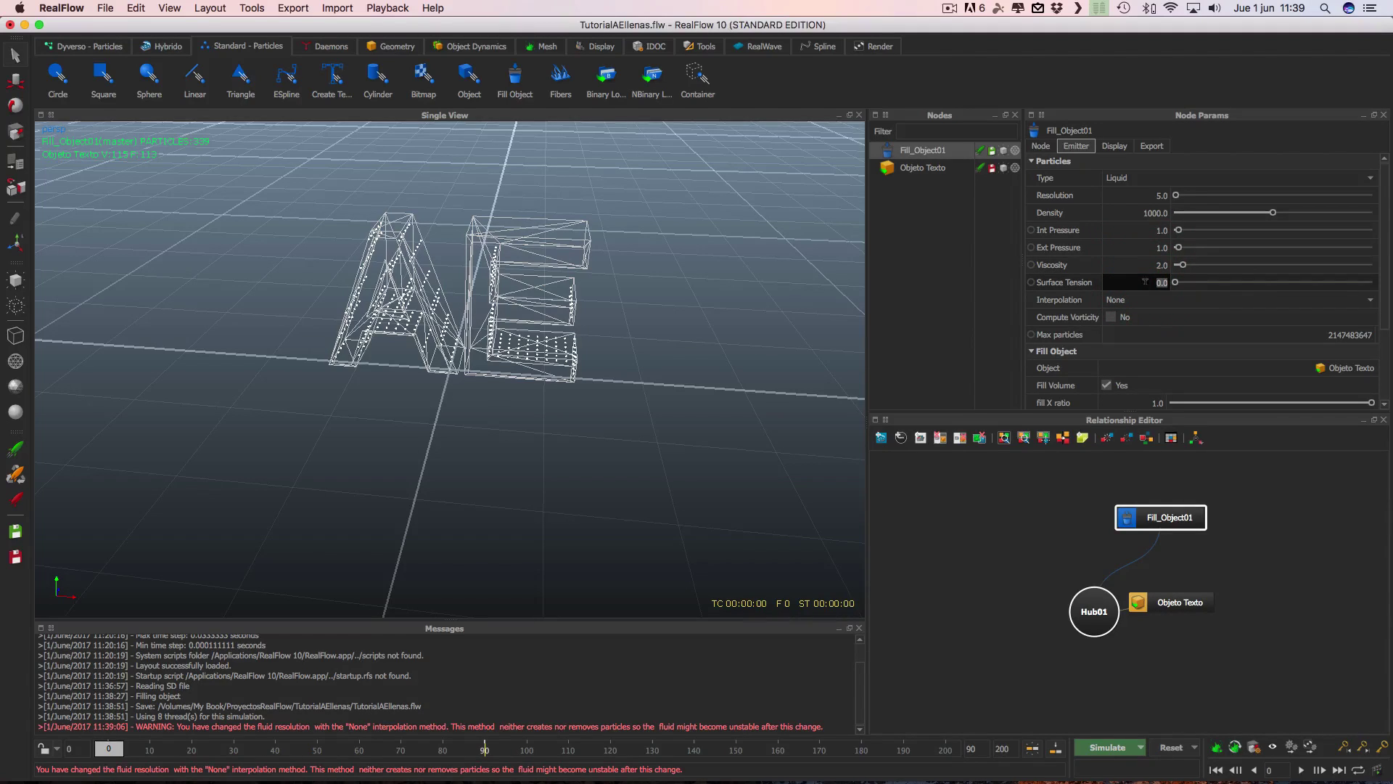
pyautogui.click(1172, 747)
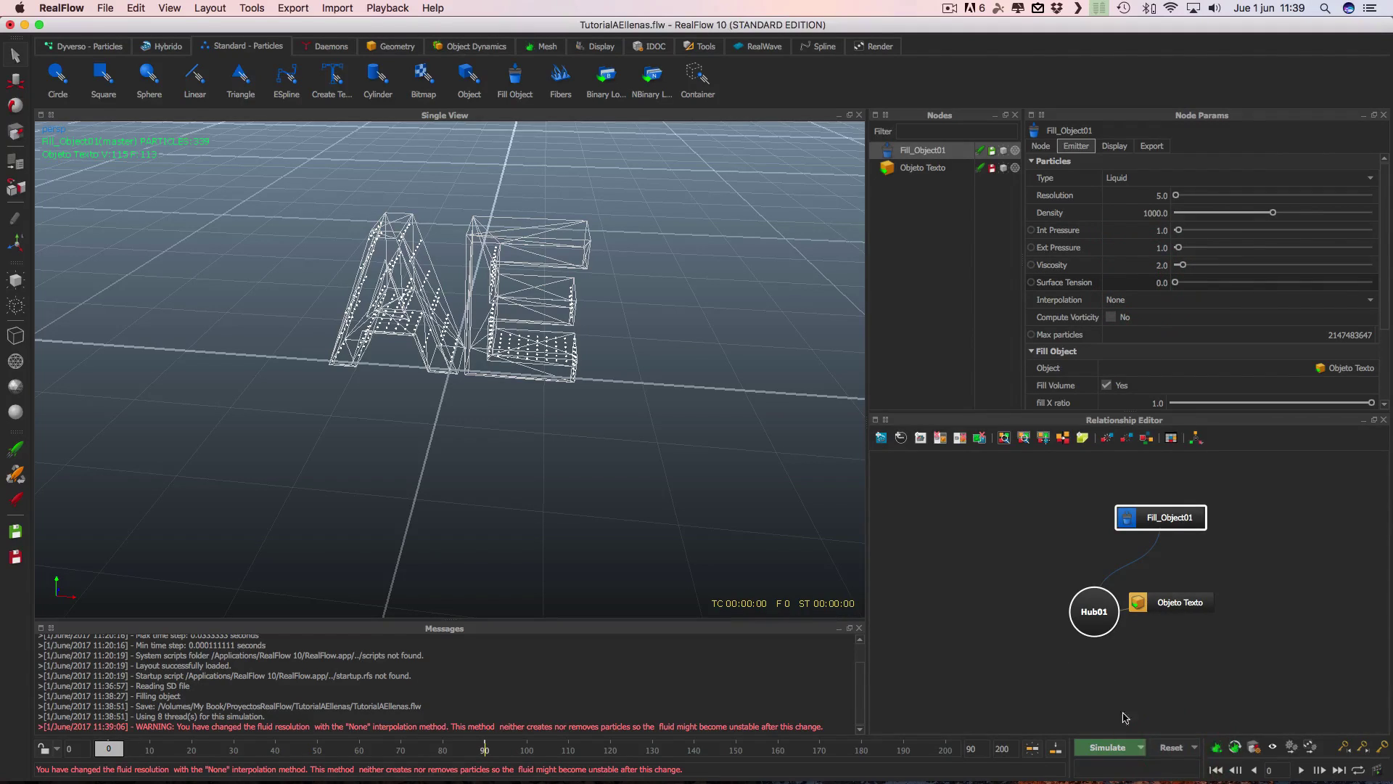
pyautogui.click(1171, 748)
pyautogui.click(745, 392)
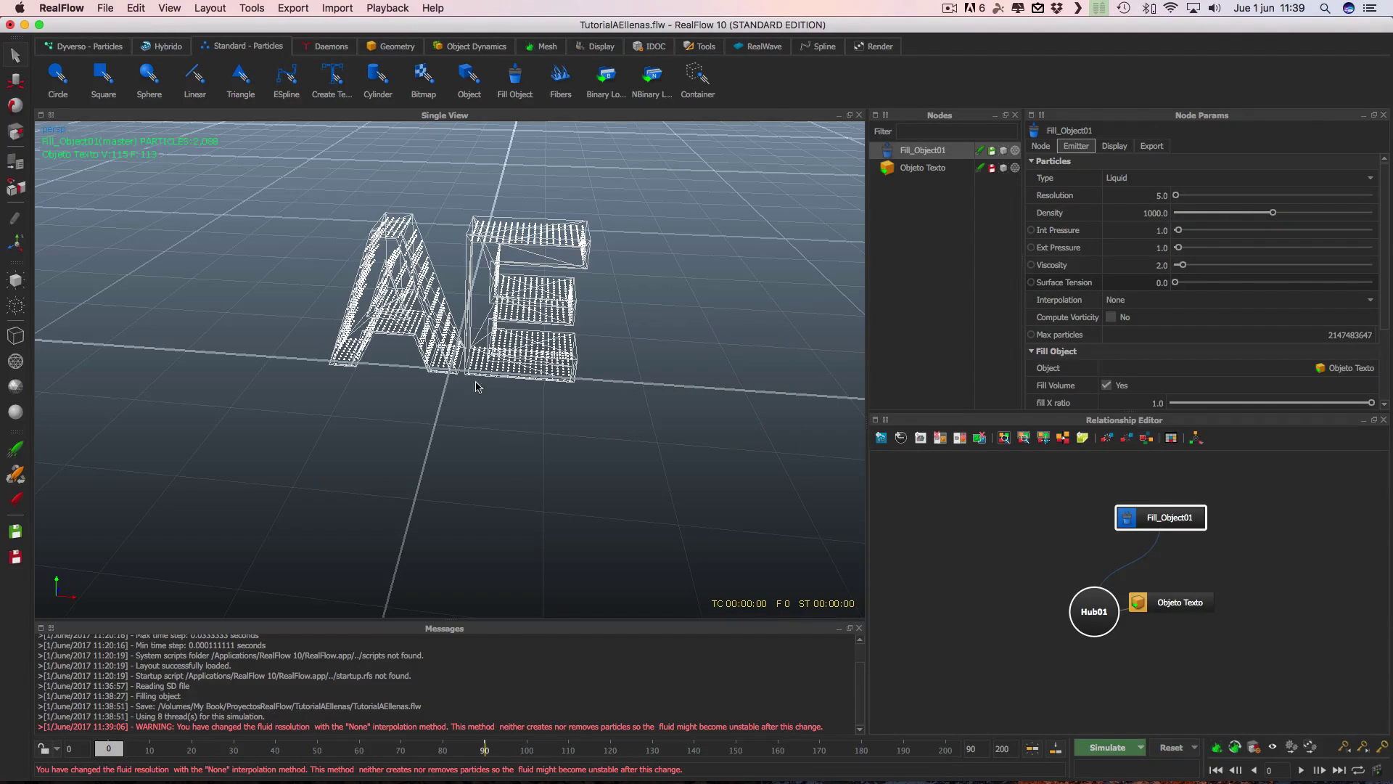
# Run a test simulation to frame 200, then reset it to frame 0.
pyautogui.click(1106, 748)
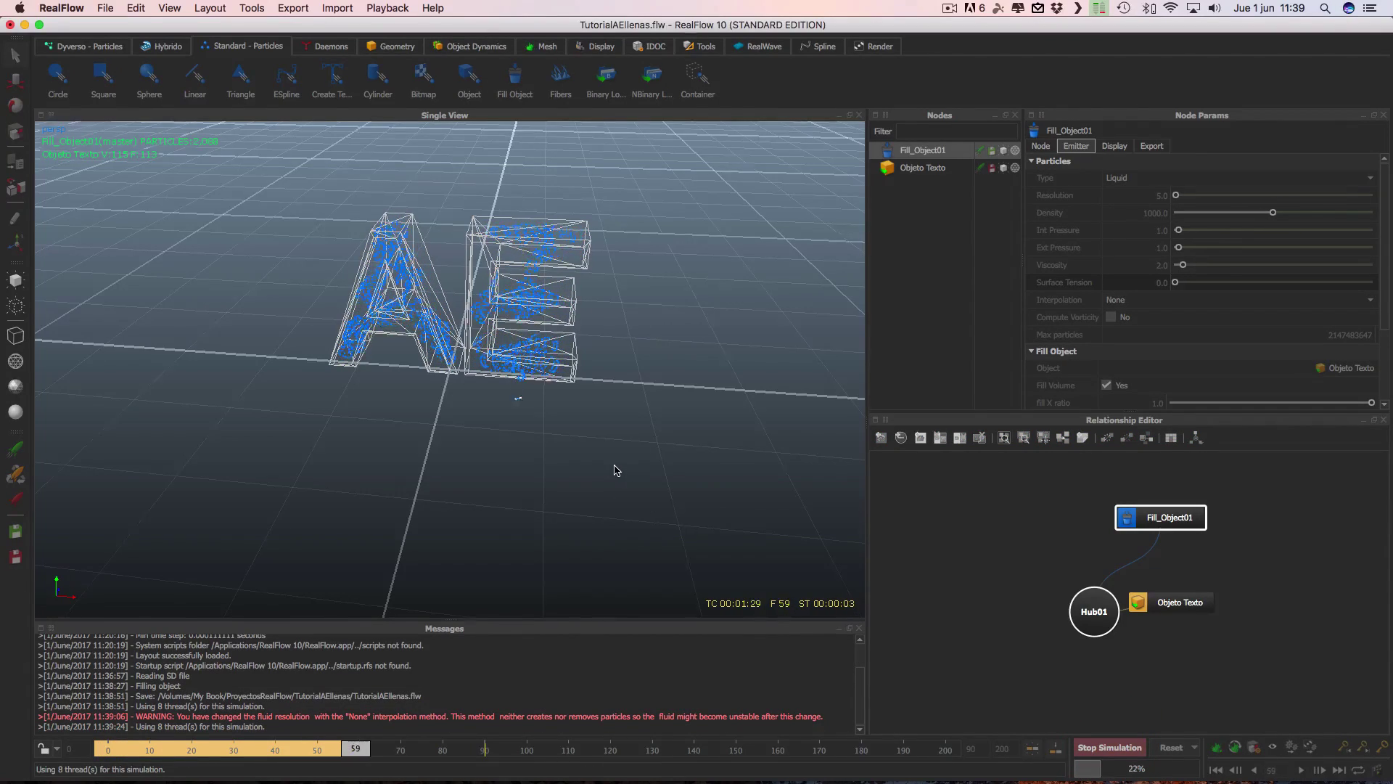
pyautogui.scroll(2, 617, 471)
pyautogui.scroll(2, 616, 471)
pyautogui.scroll(1, 616, 470)
pyautogui.scroll(-1, 616, 470)
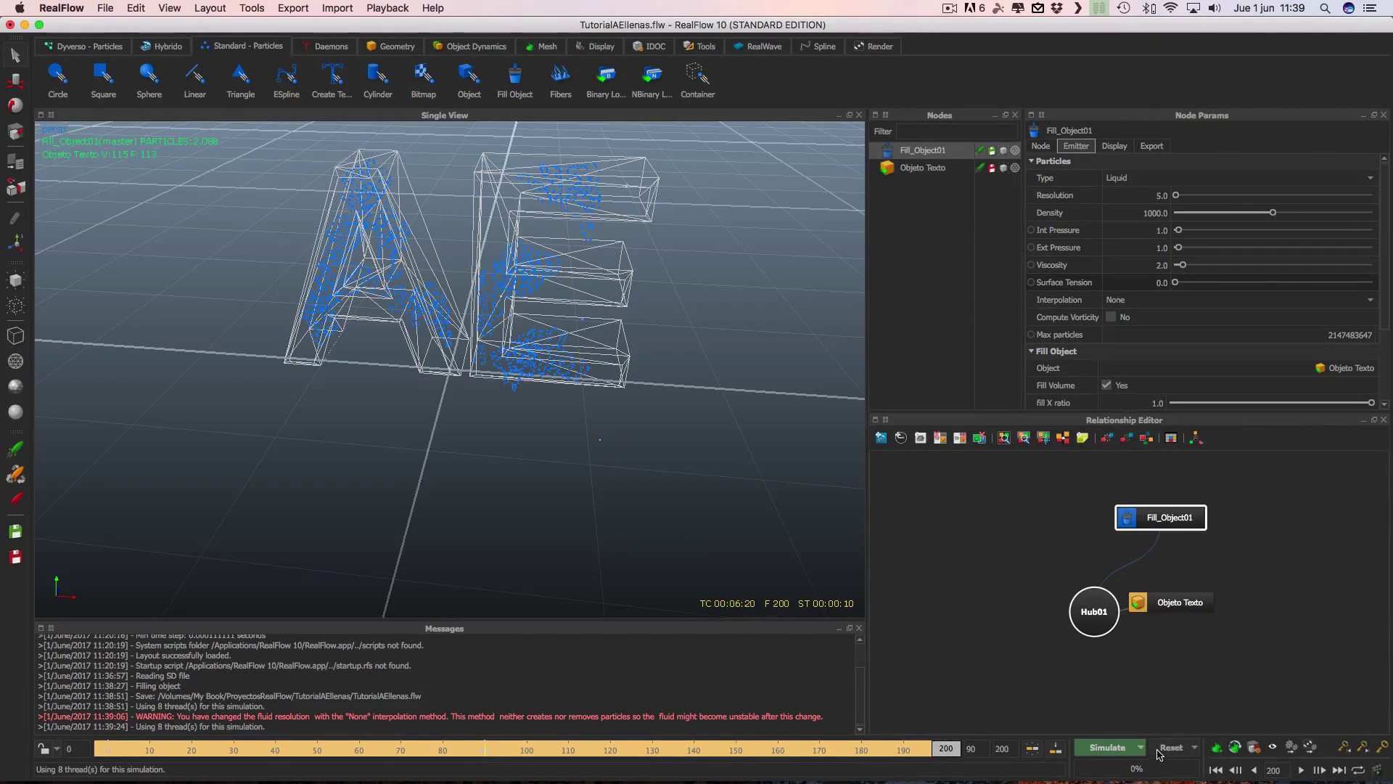
pyautogui.click(1165, 751)
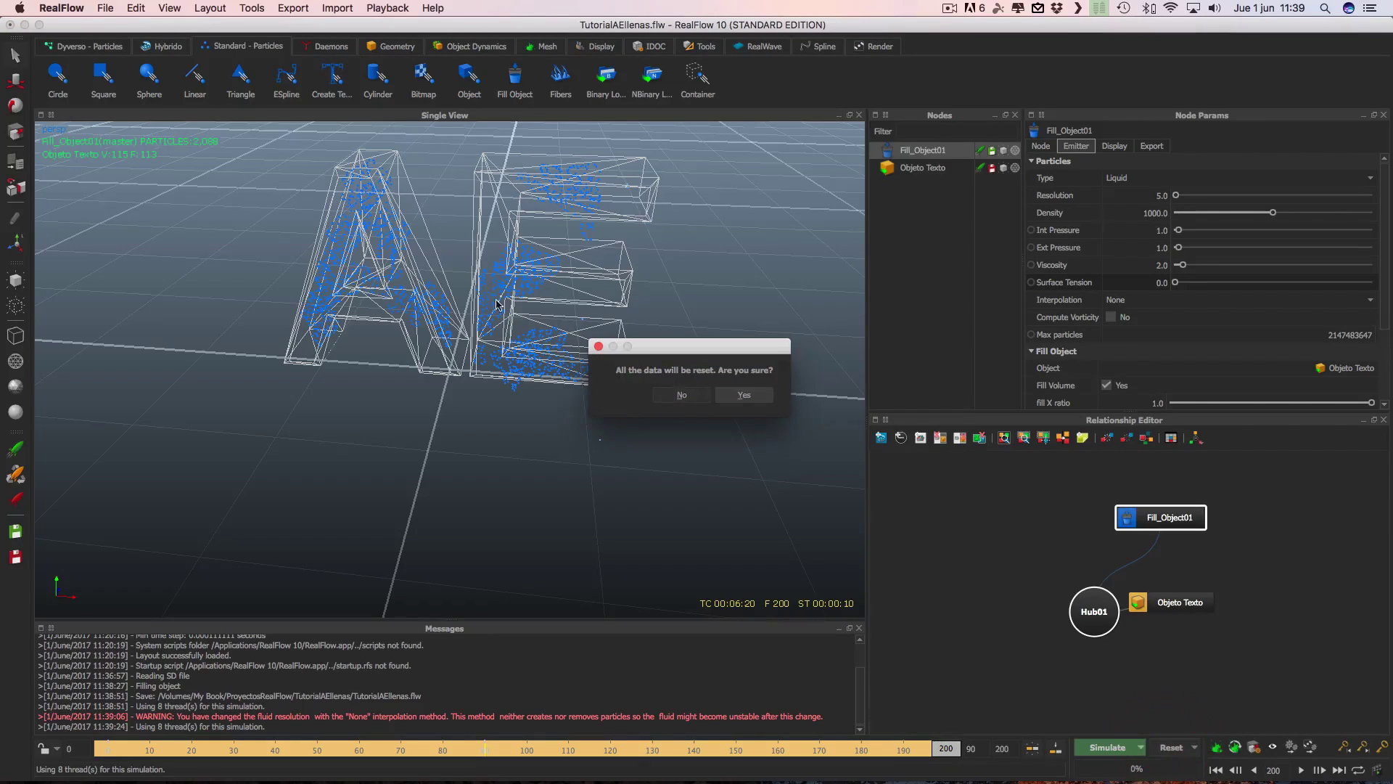
pyautogui.click(740, 395)
pyautogui.scroll(5, 559, 370)
pyautogui.scroll(-5, 559, 371)
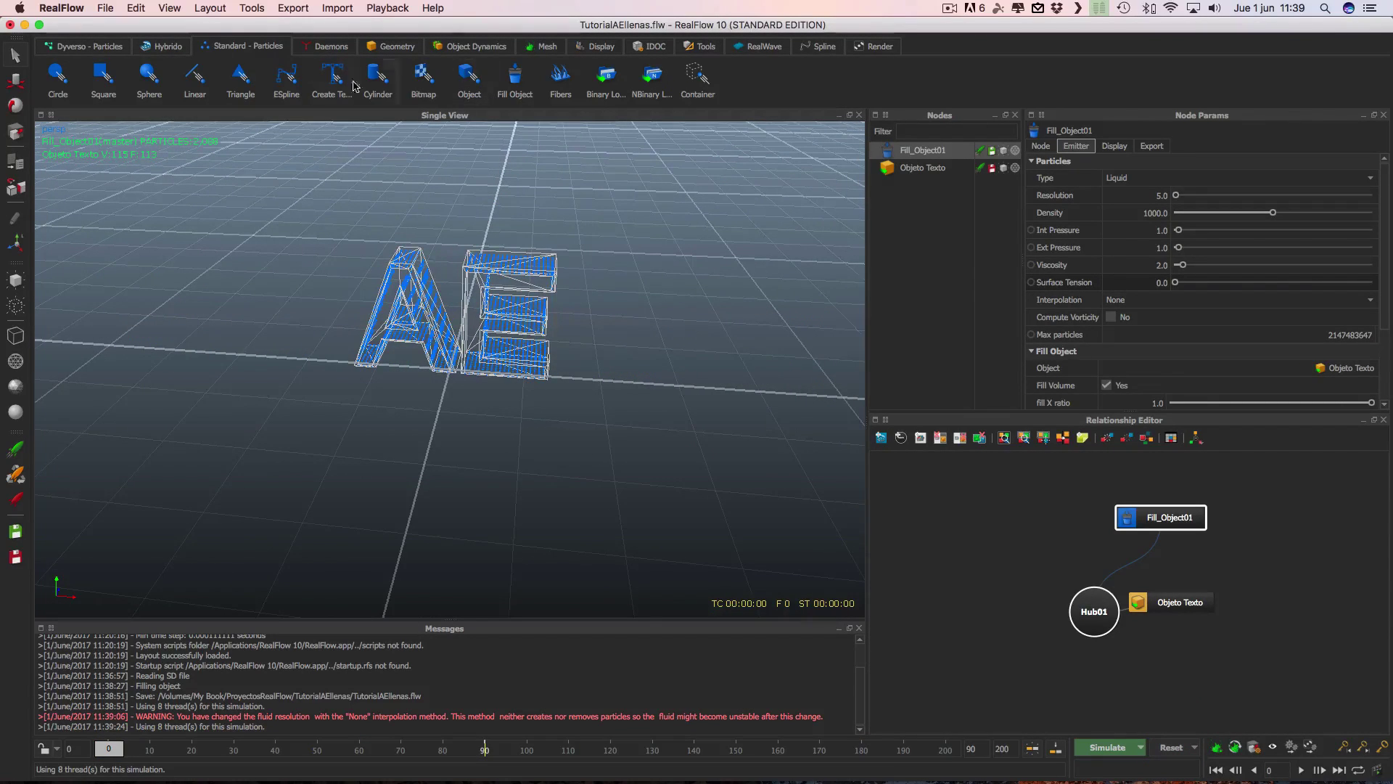
# Add an Attractor daemon and drag it along Y high above the AE letters.
pyautogui.click(320, 47)
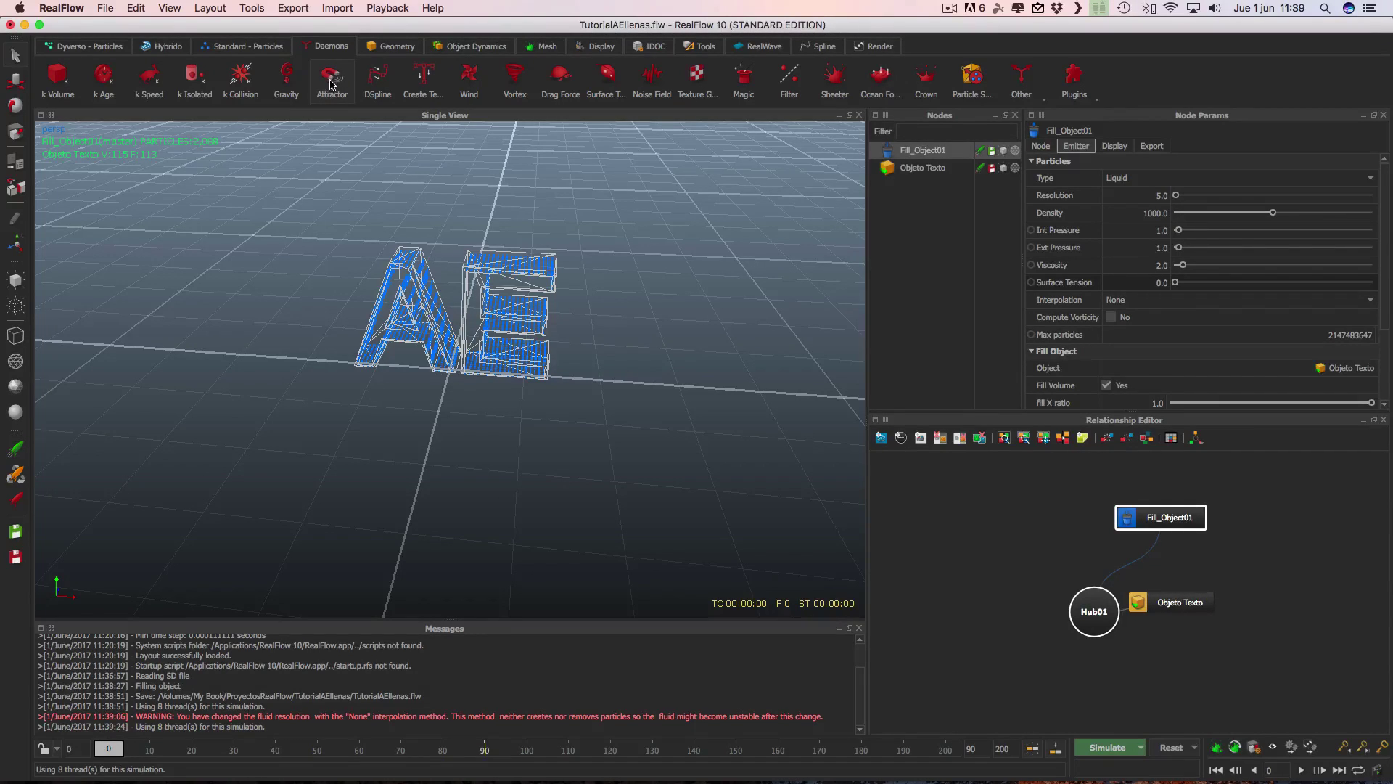
pyautogui.click(330, 85)
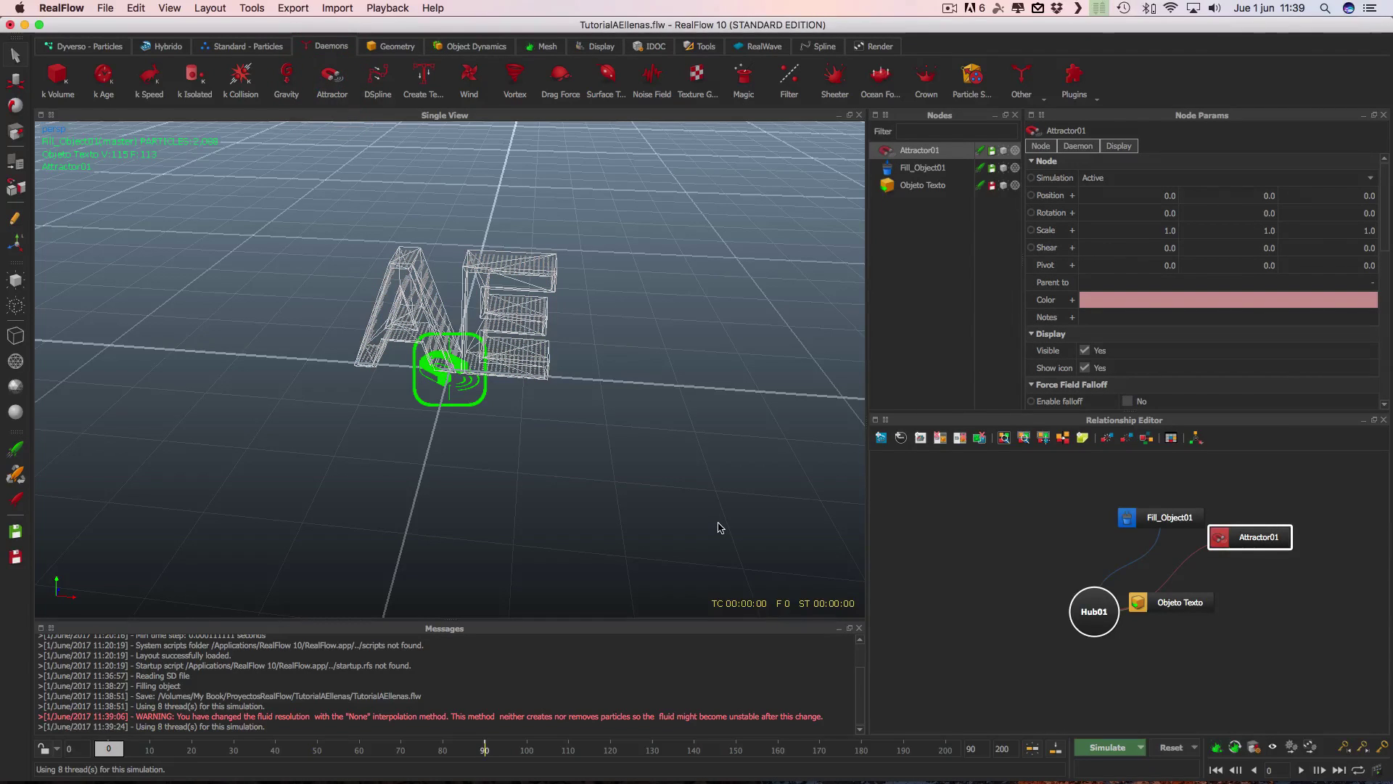
pyautogui.click(14, 82)
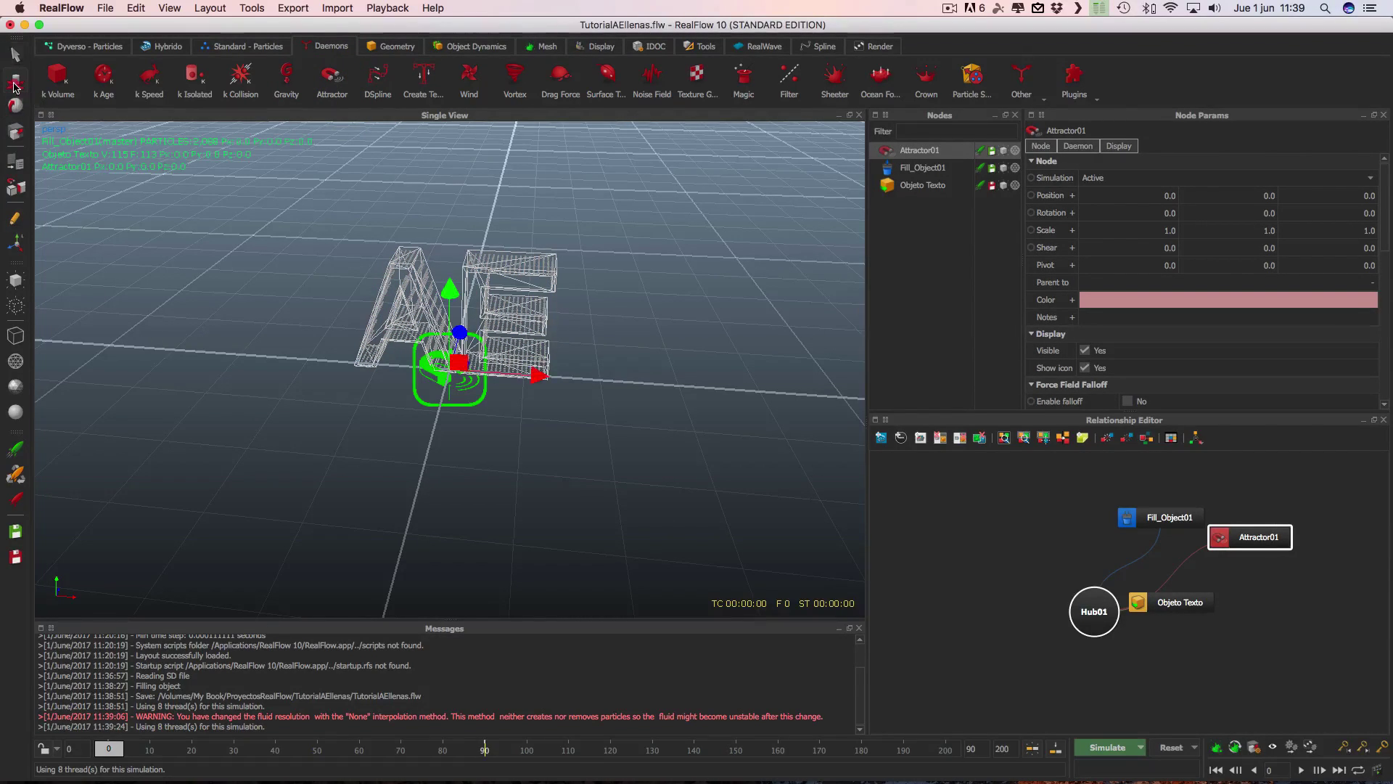
pyautogui.moveTo(450, 298); pyautogui.dragTo(450, 94)
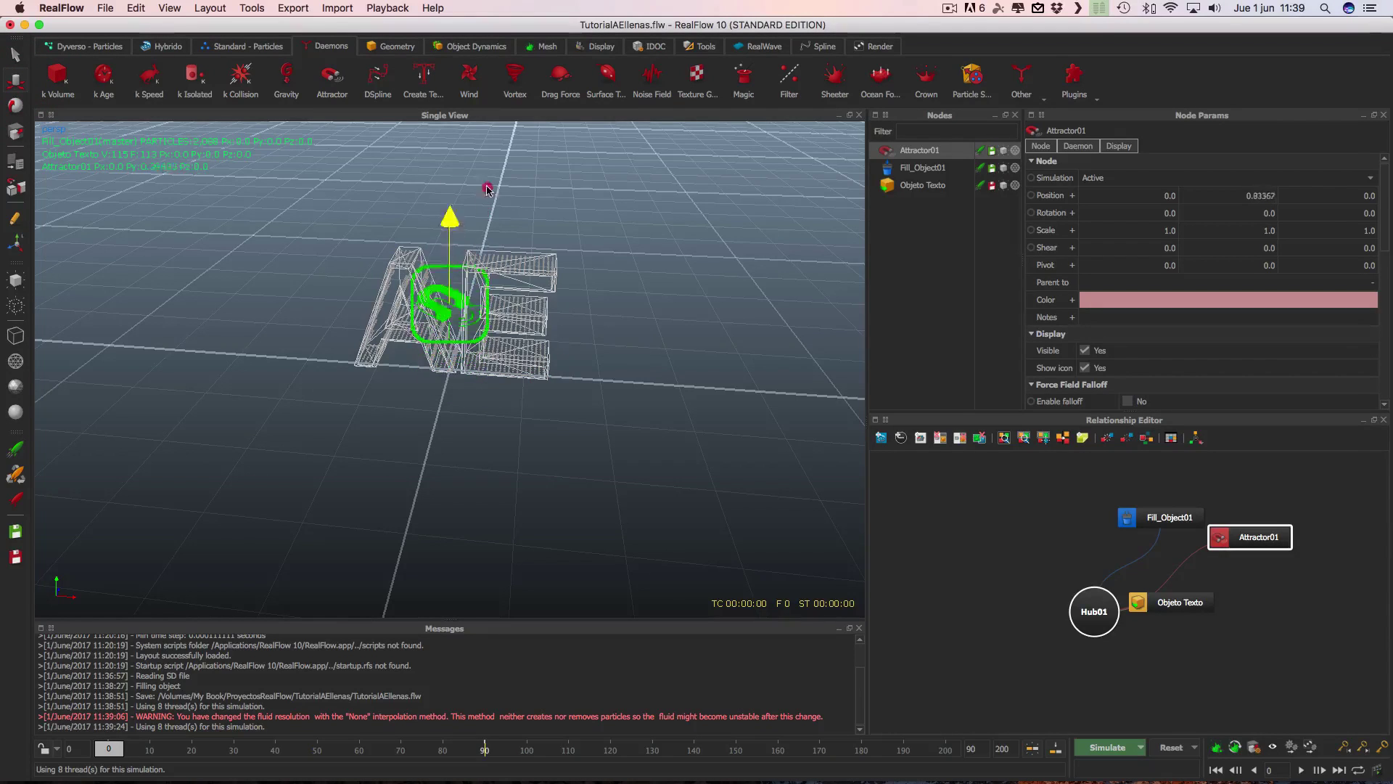
pyautogui.scroll(-3, 661, 305)
pyautogui.scroll(-3, 660, 304)
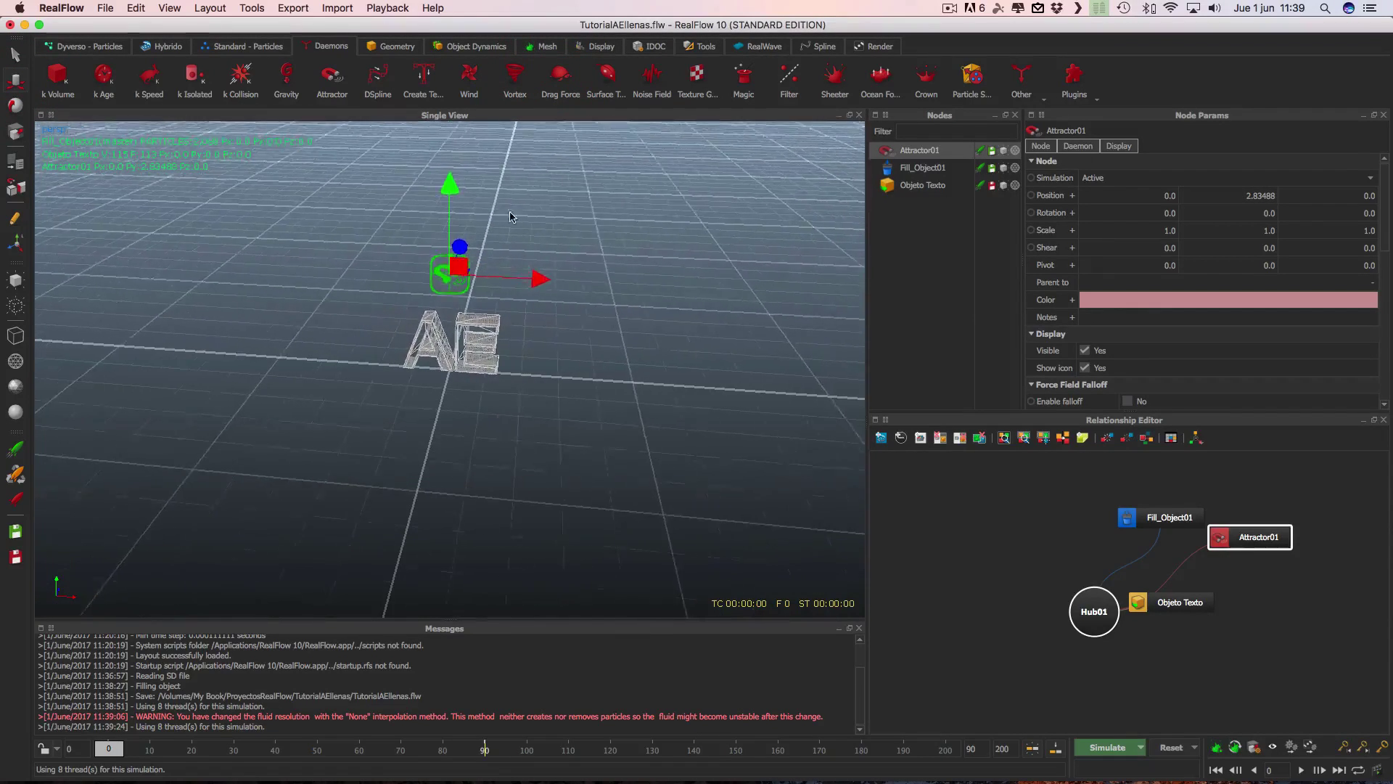
pyautogui.moveTo(450, 182); pyautogui.dragTo(453, 57)
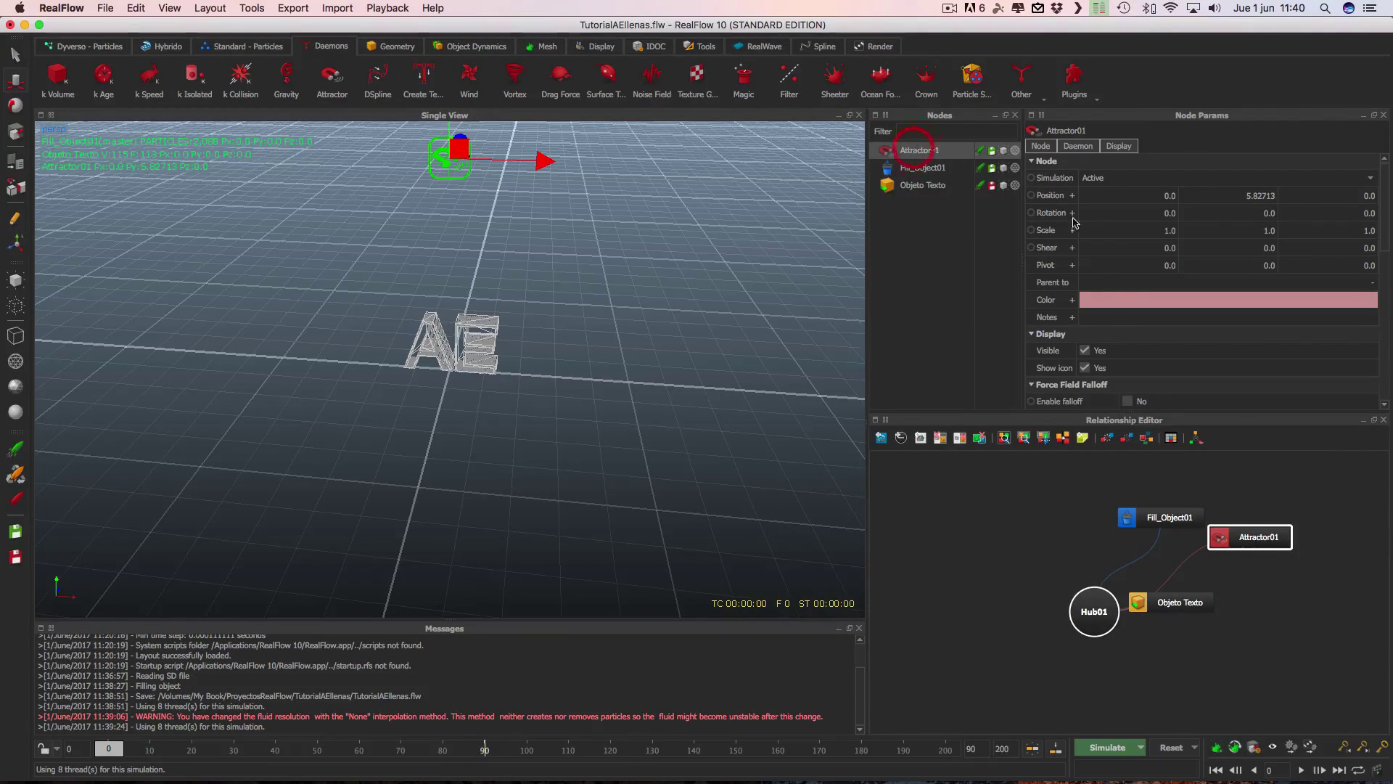
pyautogui.scroll(-5, 1108, 290)
pyautogui.scroll(-3, 1096, 299)
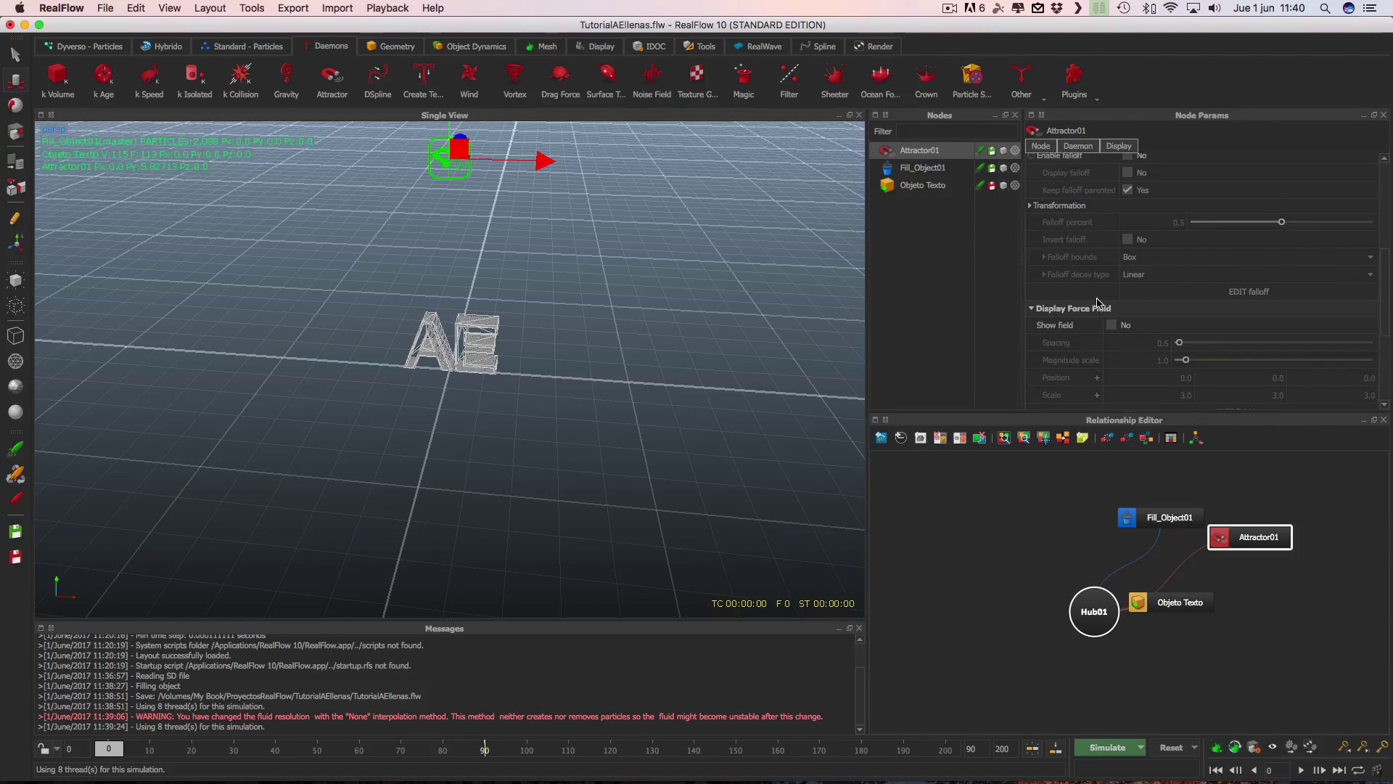
pyautogui.scroll(-3, 1098, 303)
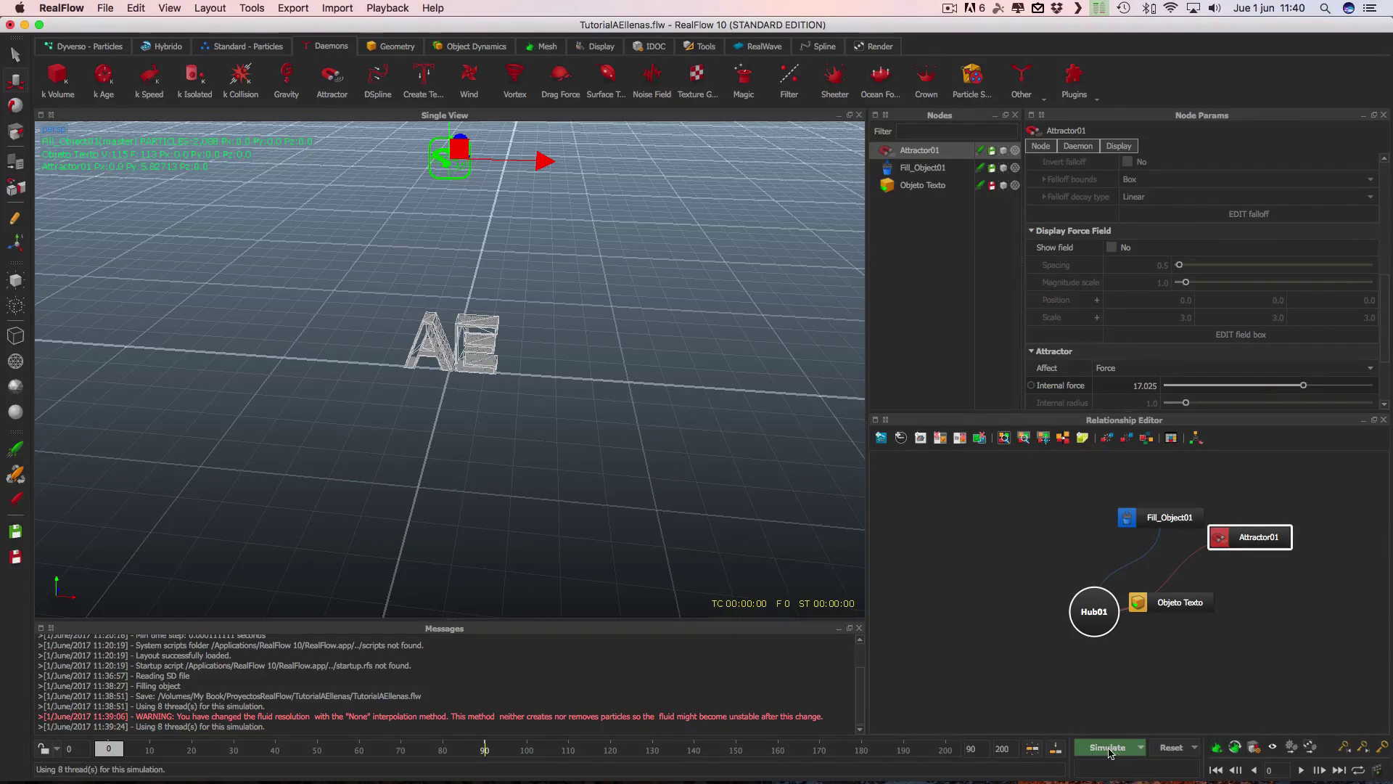
# Delete the old simulation caches and rerun the simulation with the attractor.
pyautogui.click(1144, 748)
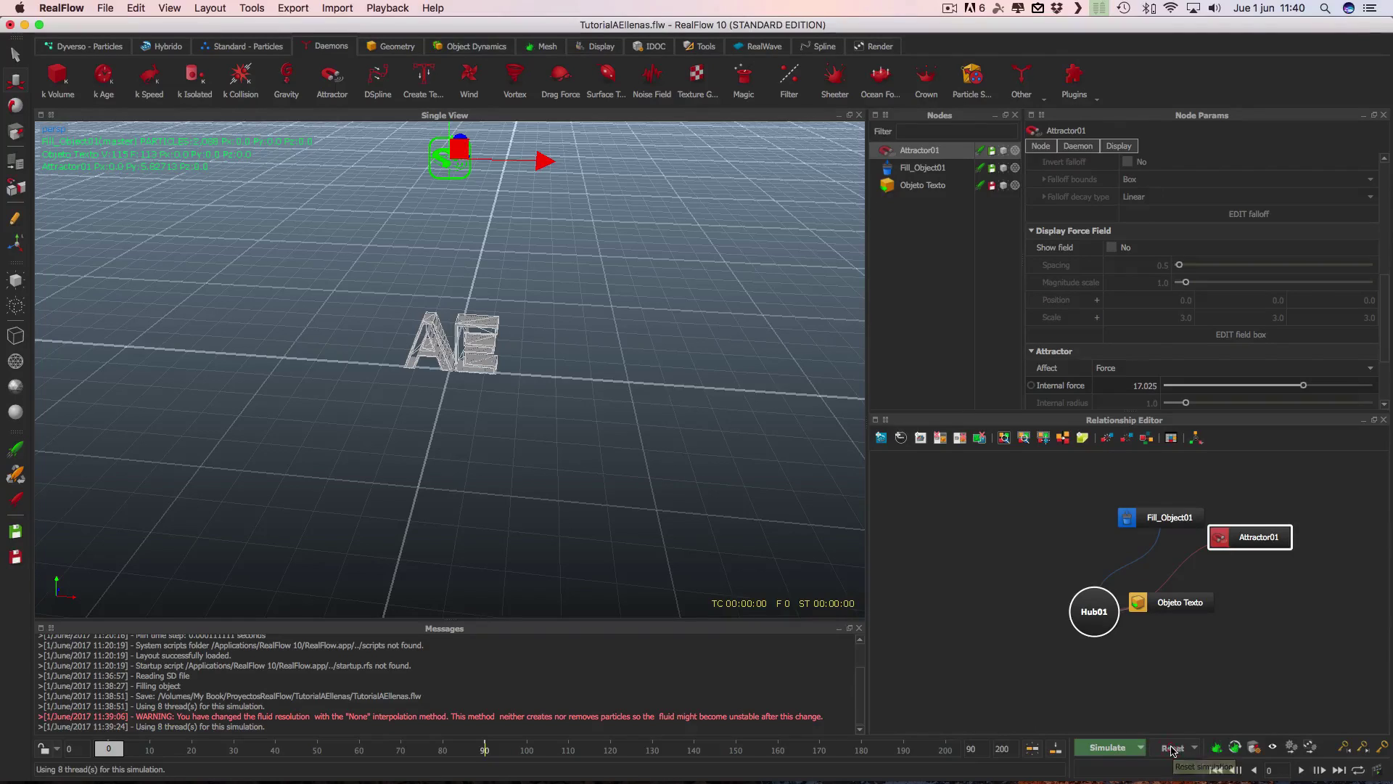
pyautogui.click(751, 394)
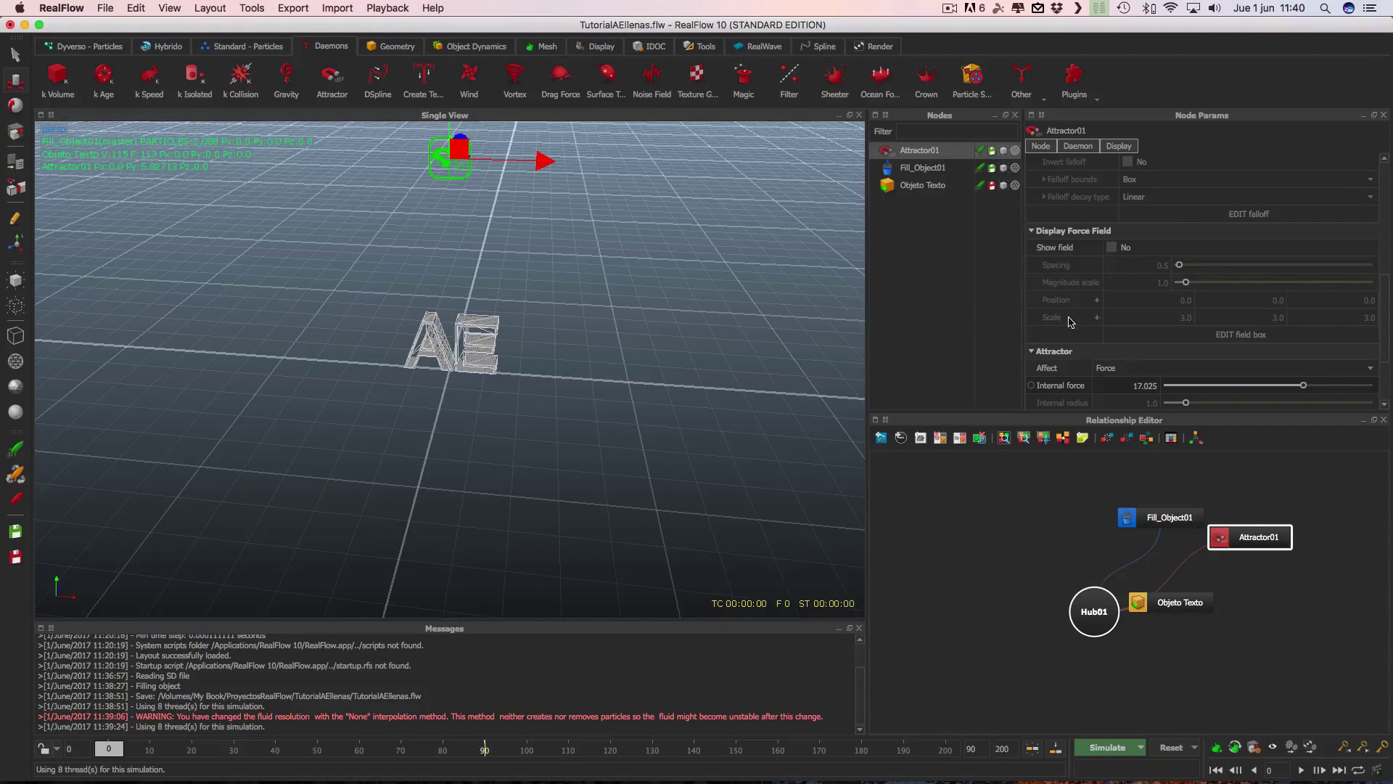
pyautogui.click(1110, 747)
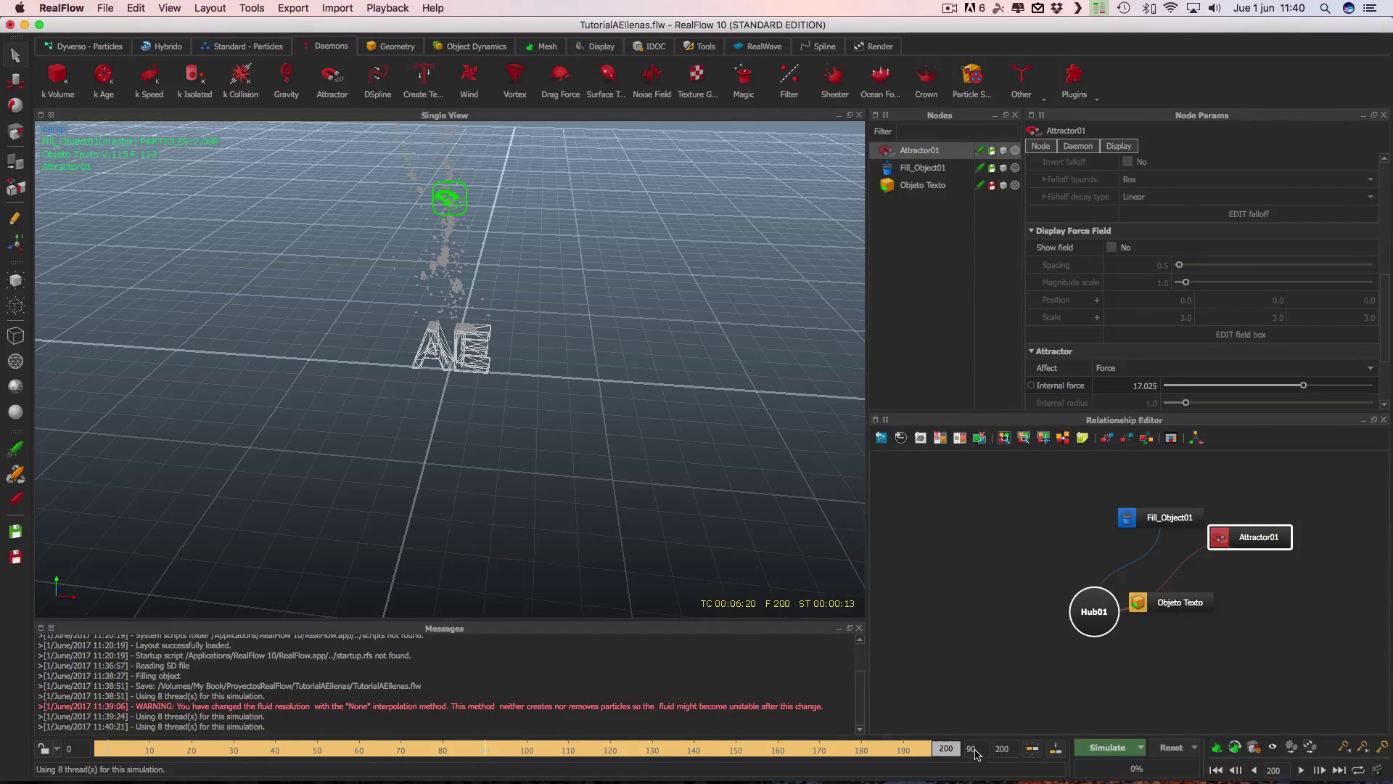
# Replay the cached splash from the first frame, zooming in on the AE letters.
pyautogui.click(1257, 770)
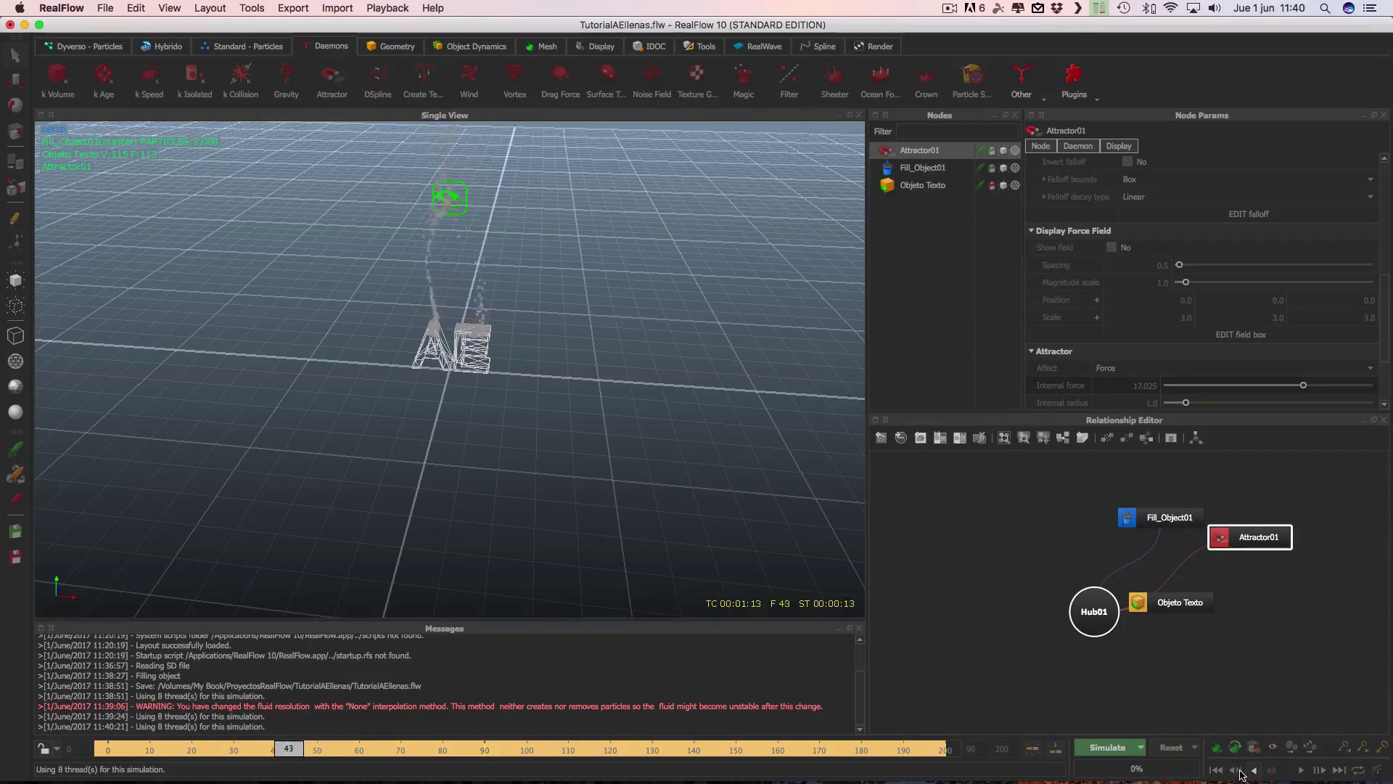
pyautogui.click(1217, 771)
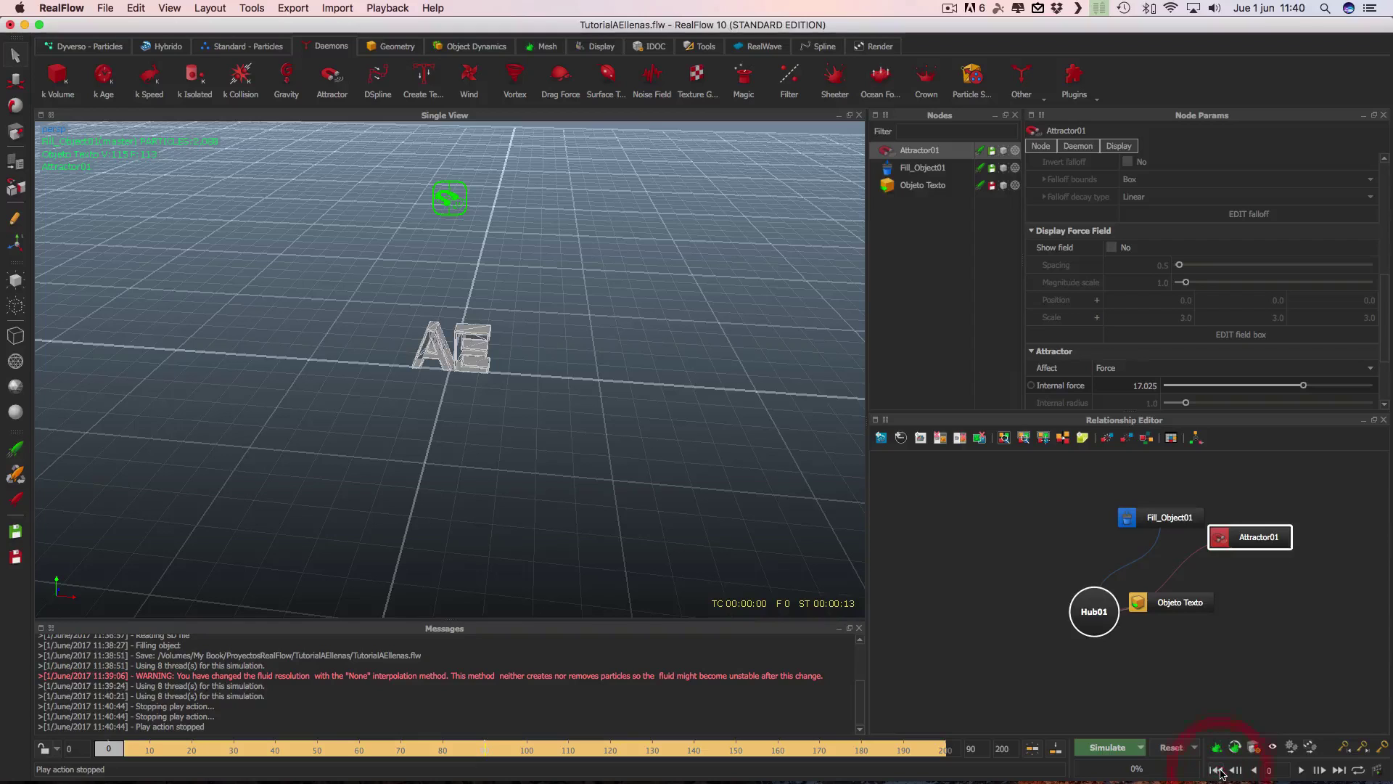
pyautogui.click(1302, 771)
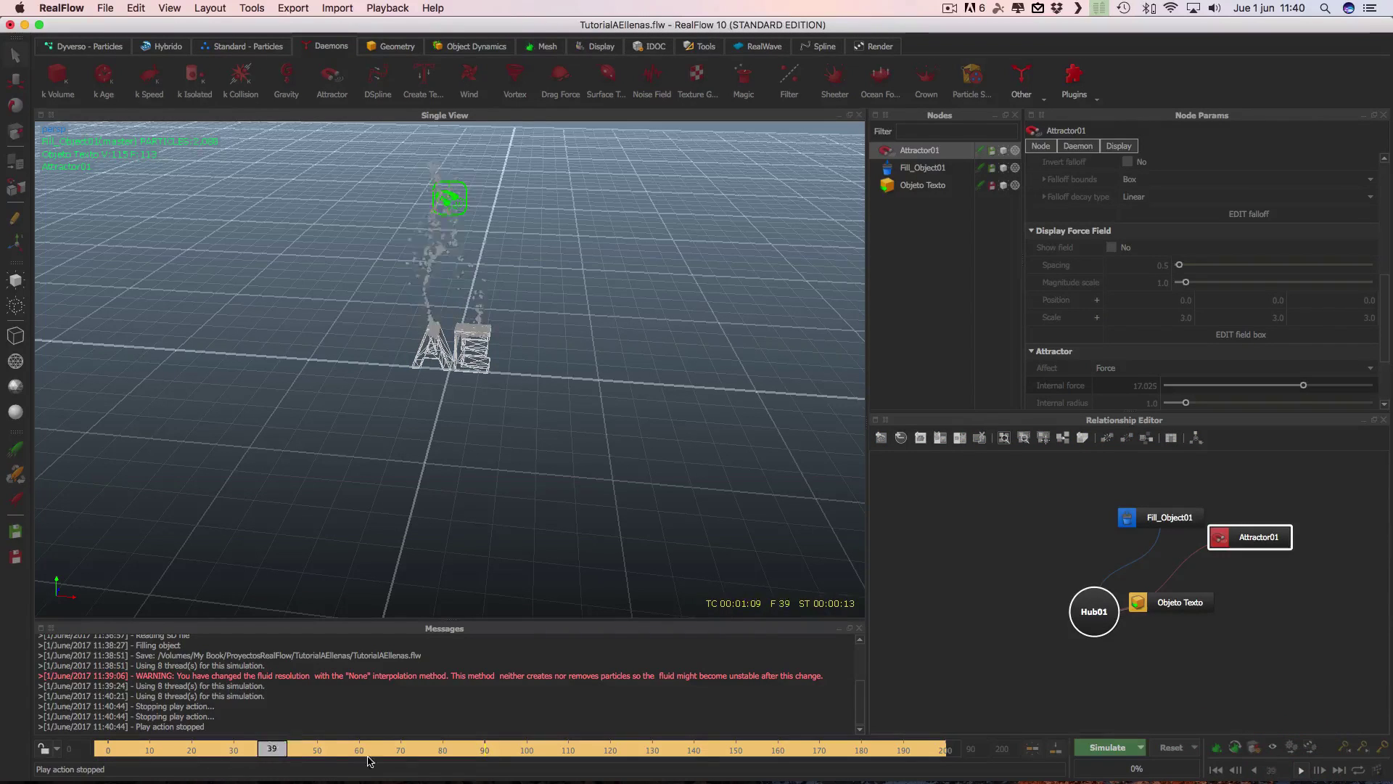
pyautogui.click(486, 759)
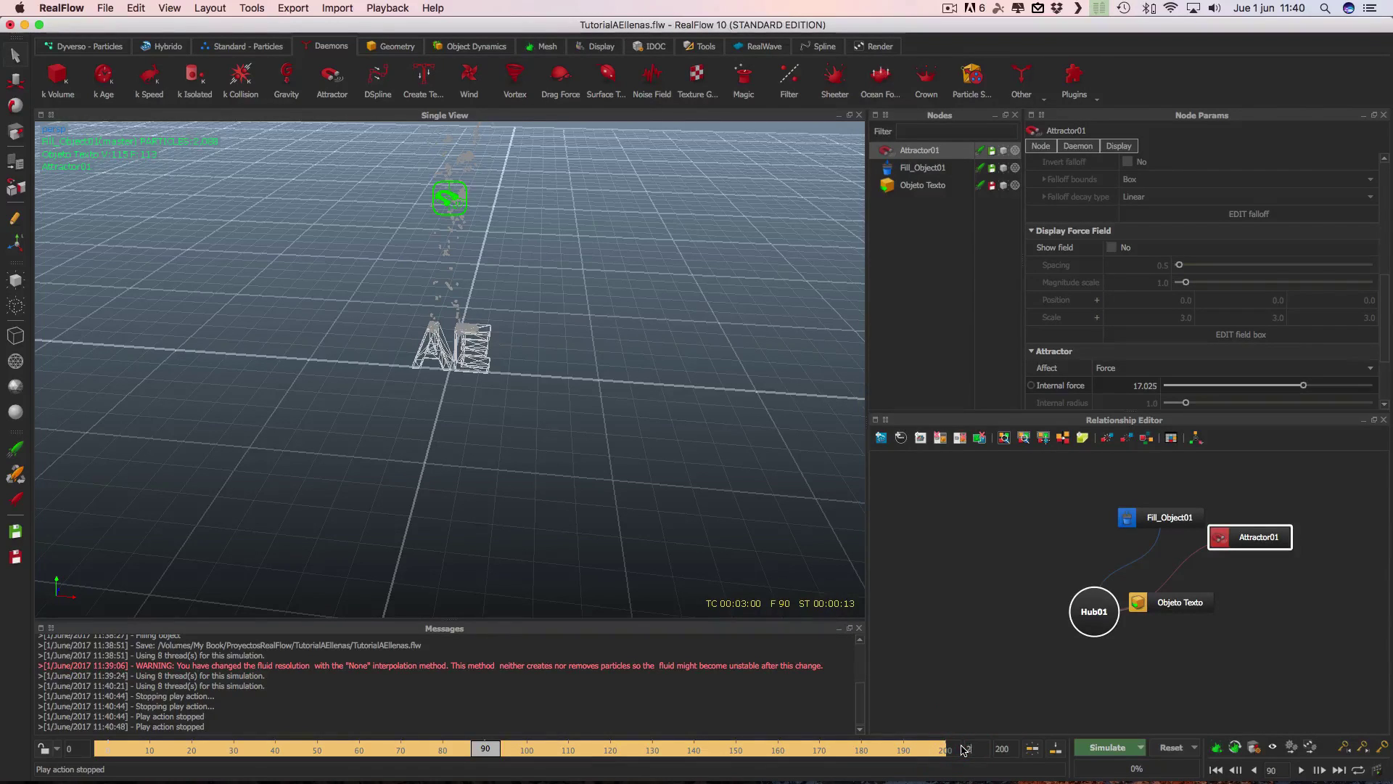
pyautogui.click(981, 723)
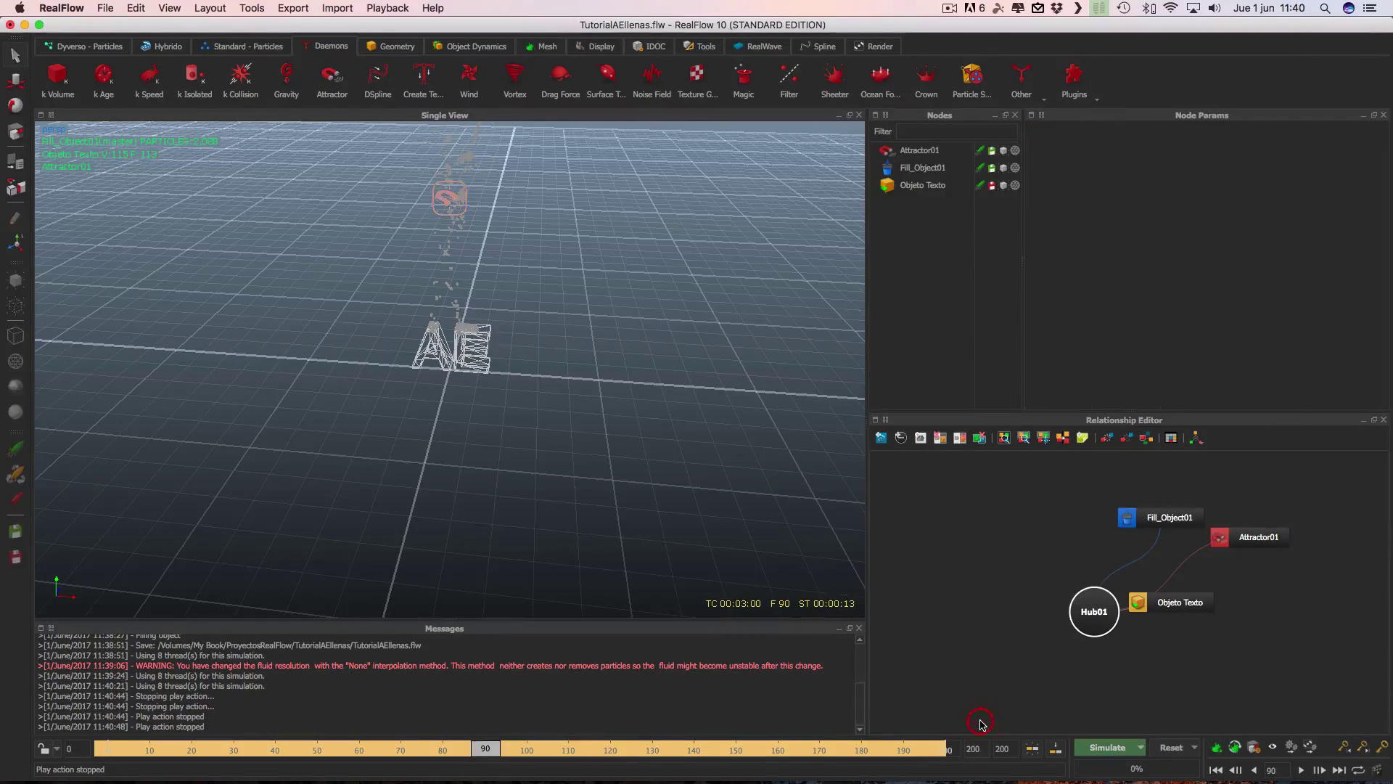
pyautogui.click(1219, 771)
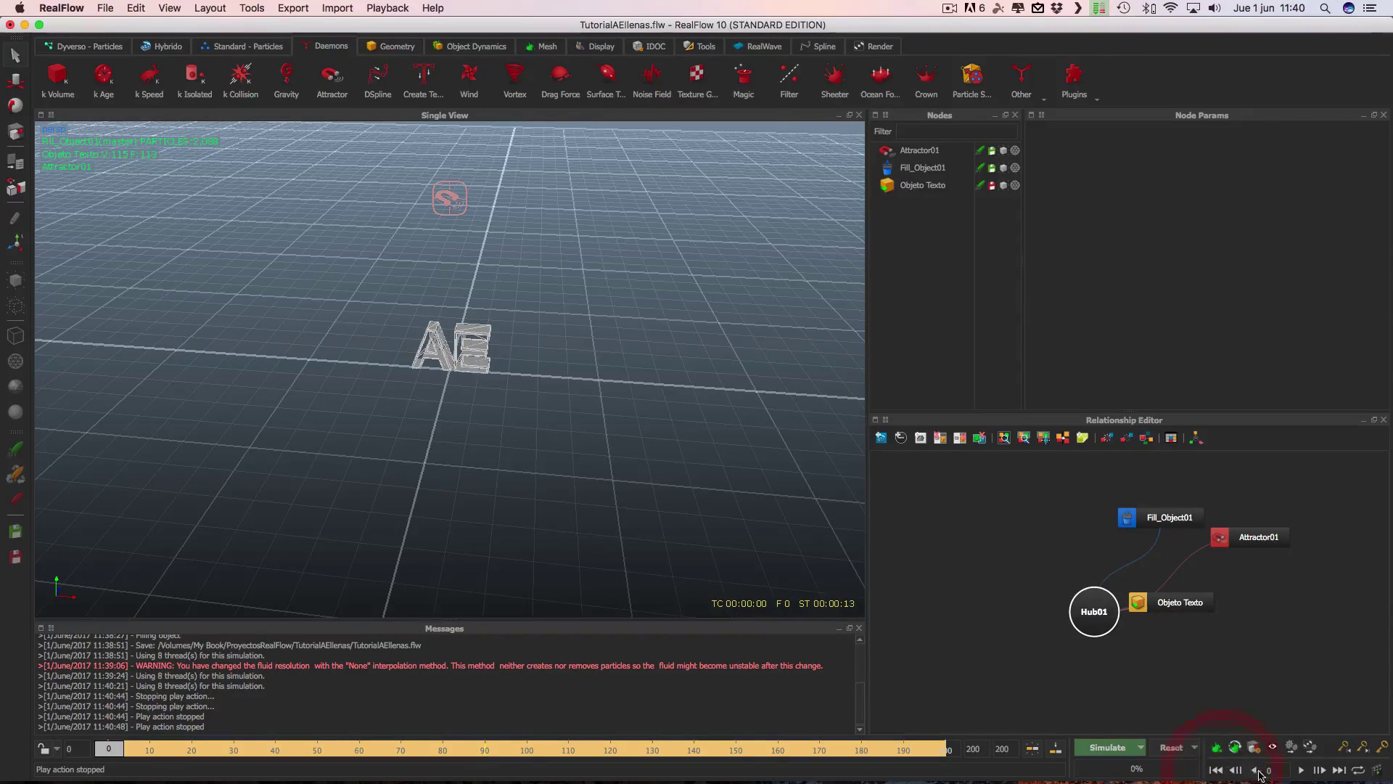
pyautogui.click(1302, 771)
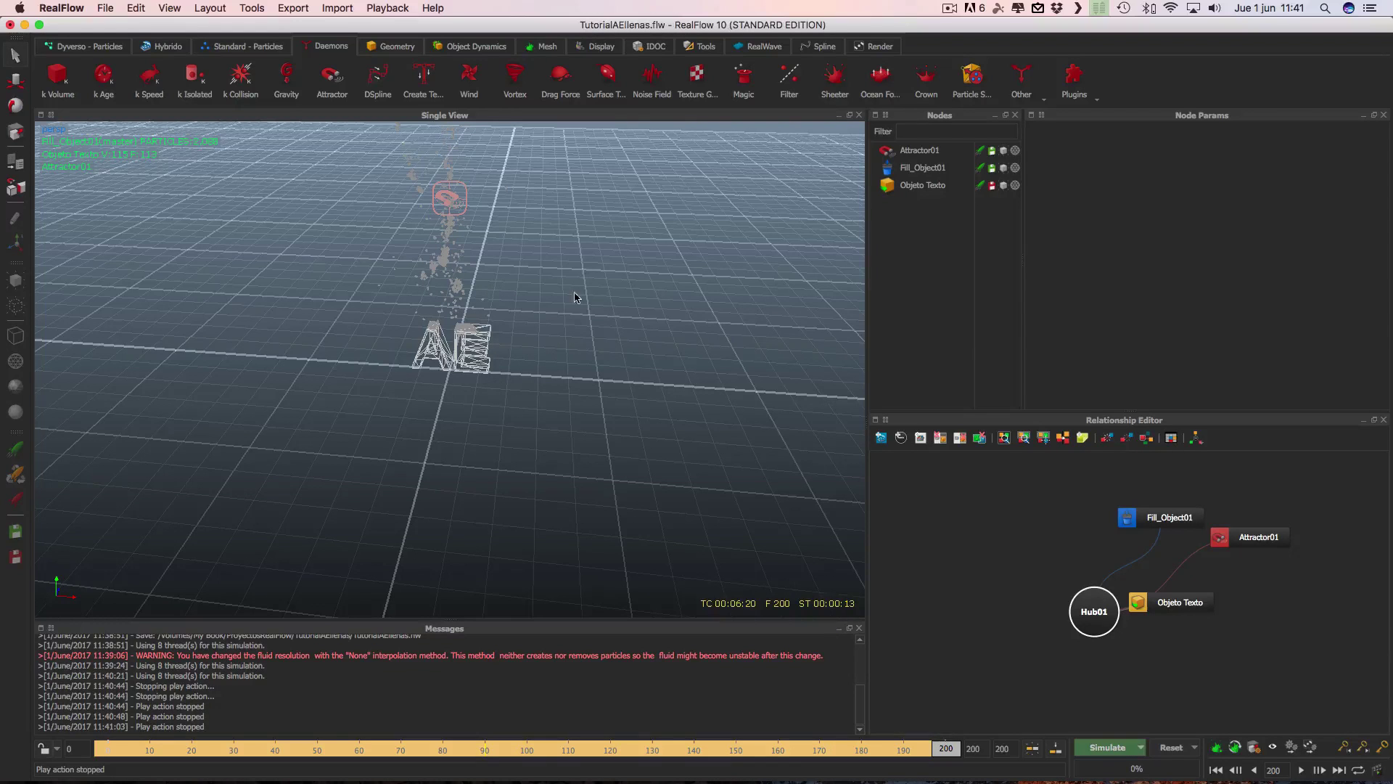
pyautogui.keyDown('alt'); pyautogui.moveTo(423, 310); pyautogui.dragTo(472, 370, button='right'); pyautogui.keyUp('alt')
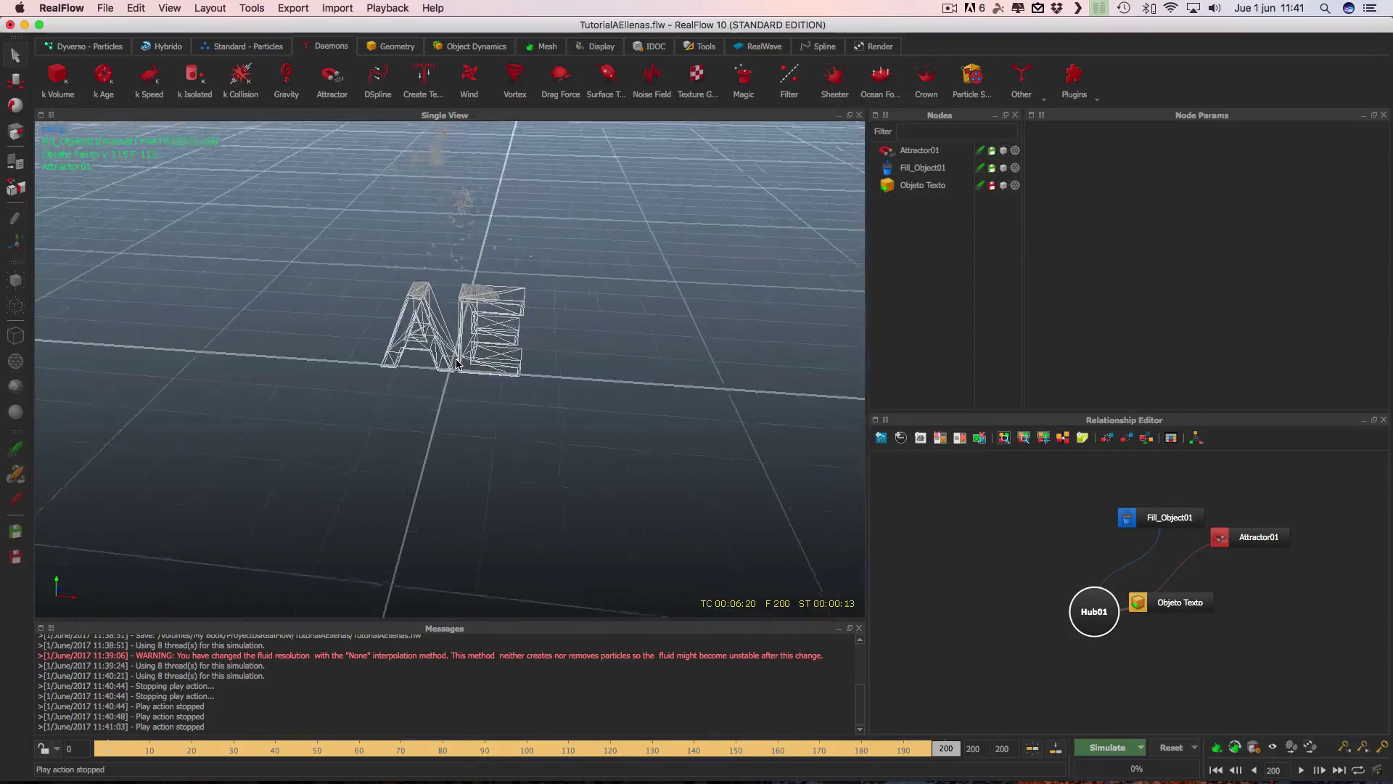
pyautogui.scroll(-5, 667, 389)
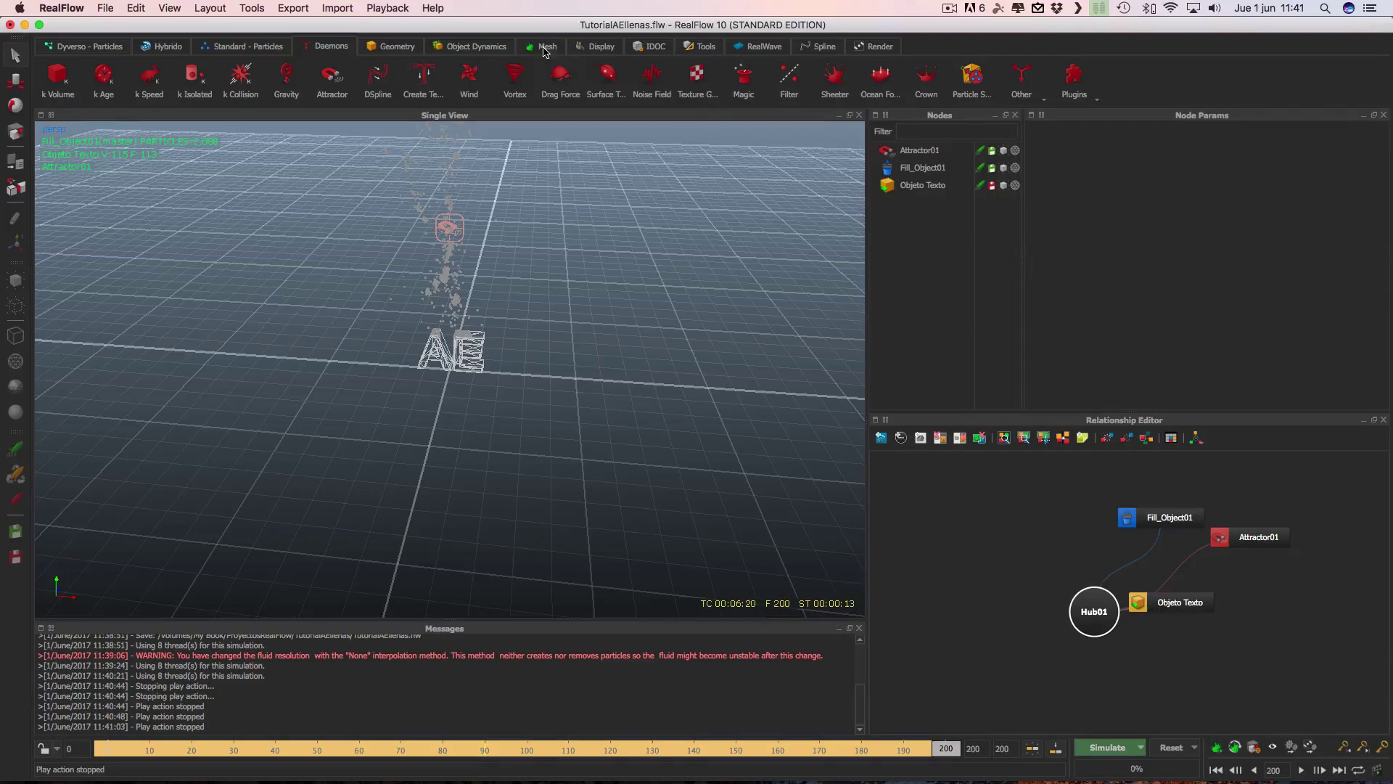
# Create a ParticleMesh01 node linked to the Fill_Object01 liquid.
pyautogui.click(546, 47)
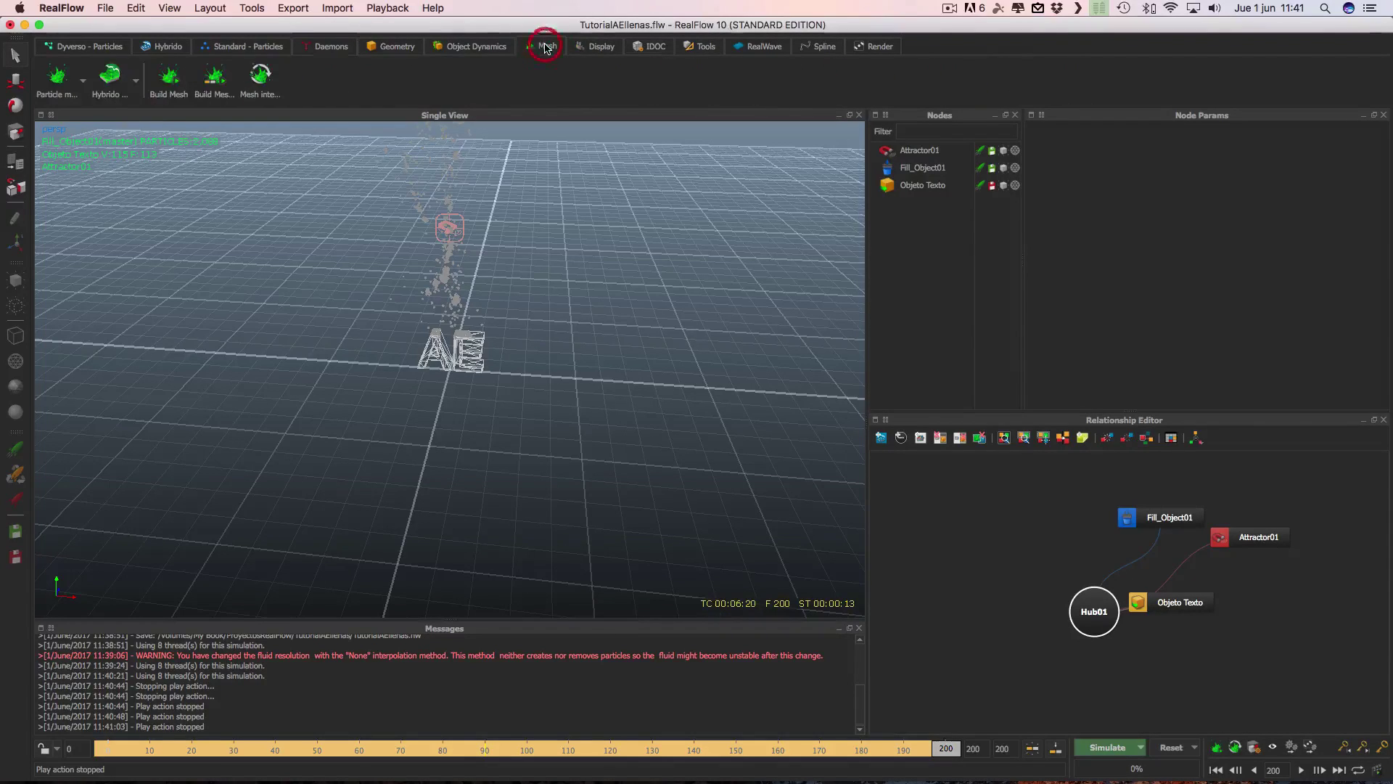
pyautogui.click(50, 80)
pyautogui.click(873, 203)
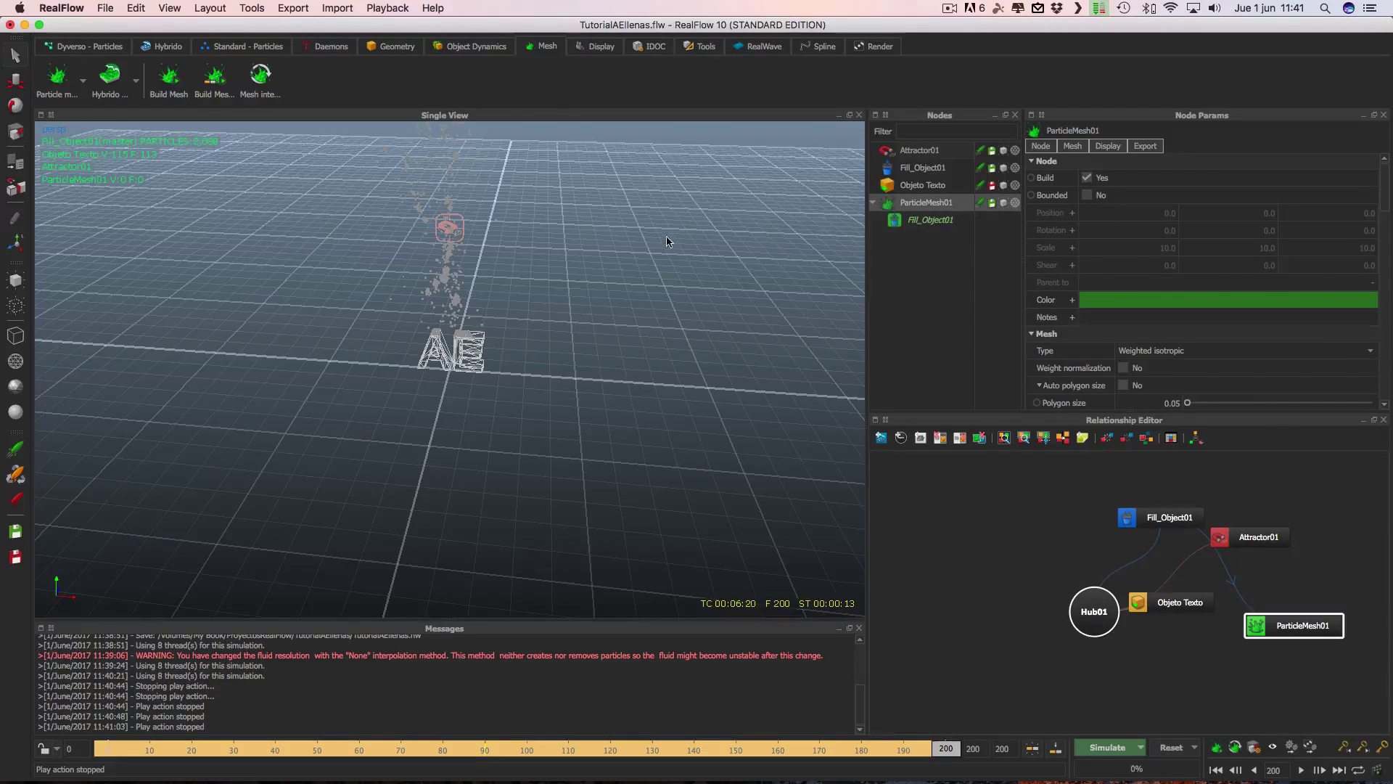
# Deselect ParticleMesh01 and request a reset of all simulation data.
pyautogui.keyDown('alt'); pyautogui.moveTo(660, 239); pyautogui.dragTo(548, 310); pyautogui.keyUp('alt')
pyautogui.click(548, 310)
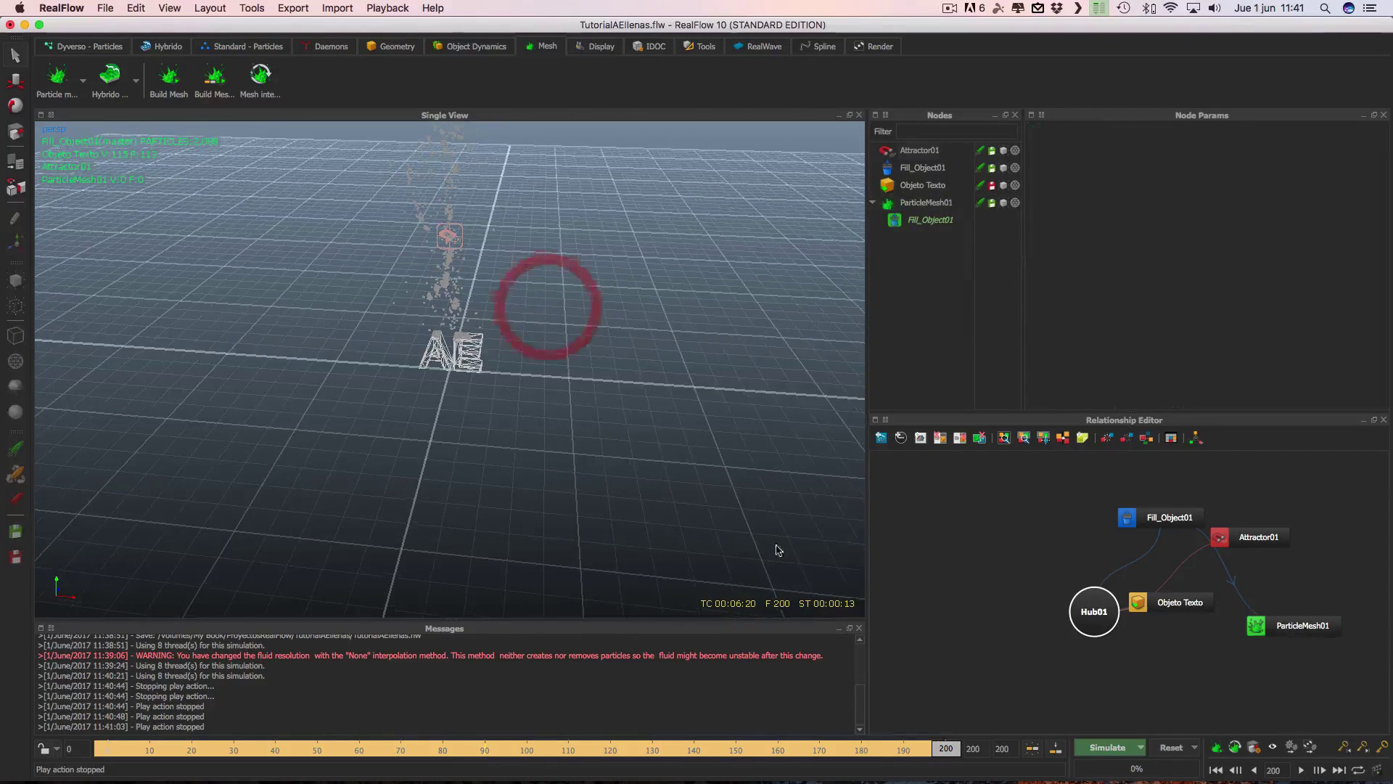
pyautogui.click(1181, 751)
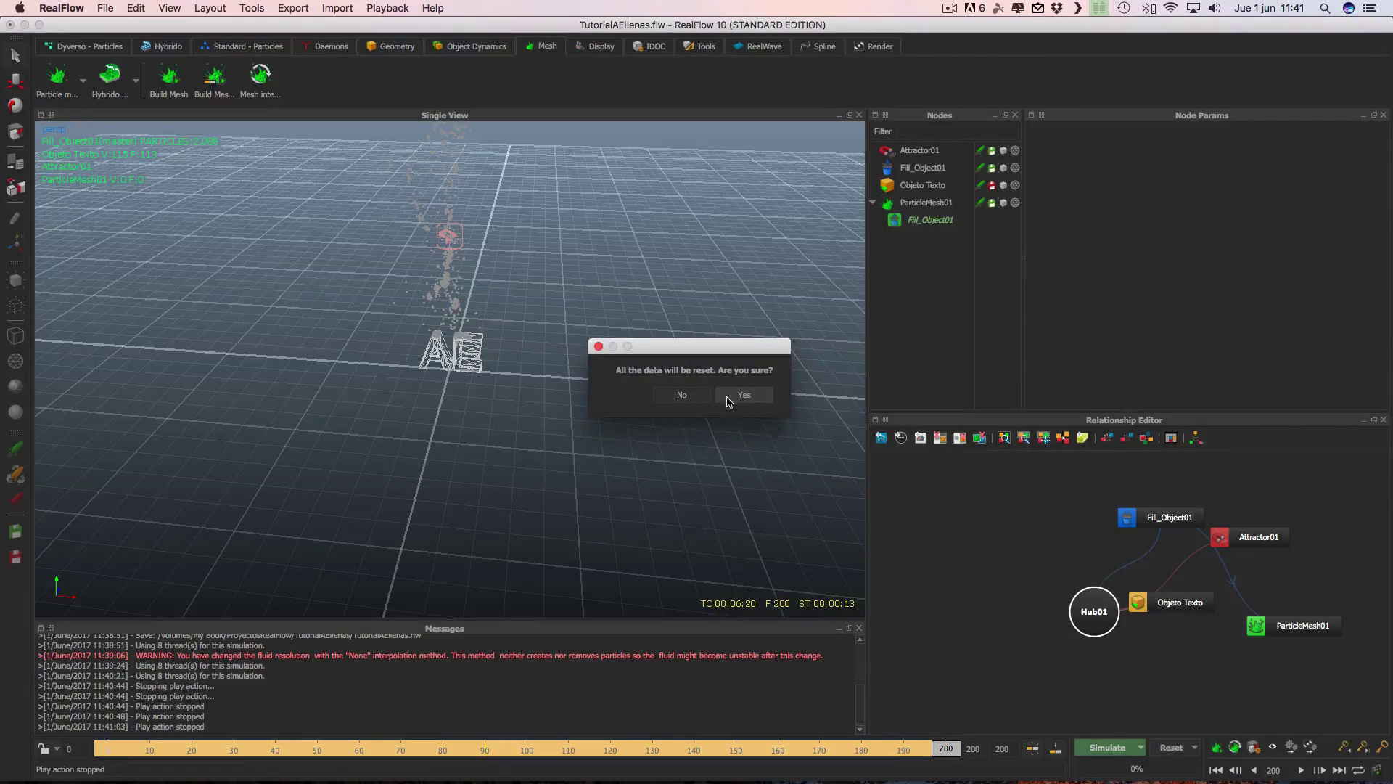
# Confirm the reset and start the meshed liquid simulation.
pyautogui.click(731, 396)
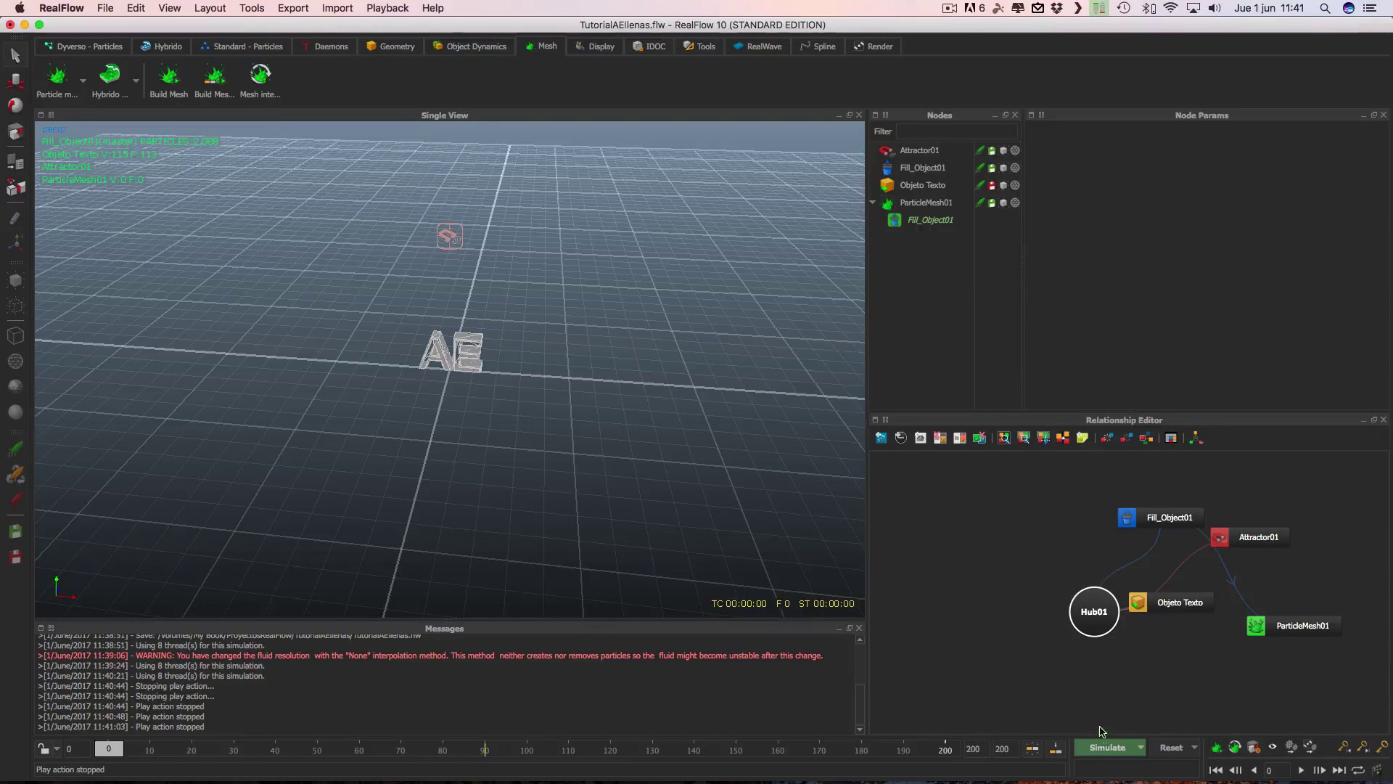
pyautogui.click(1104, 747)
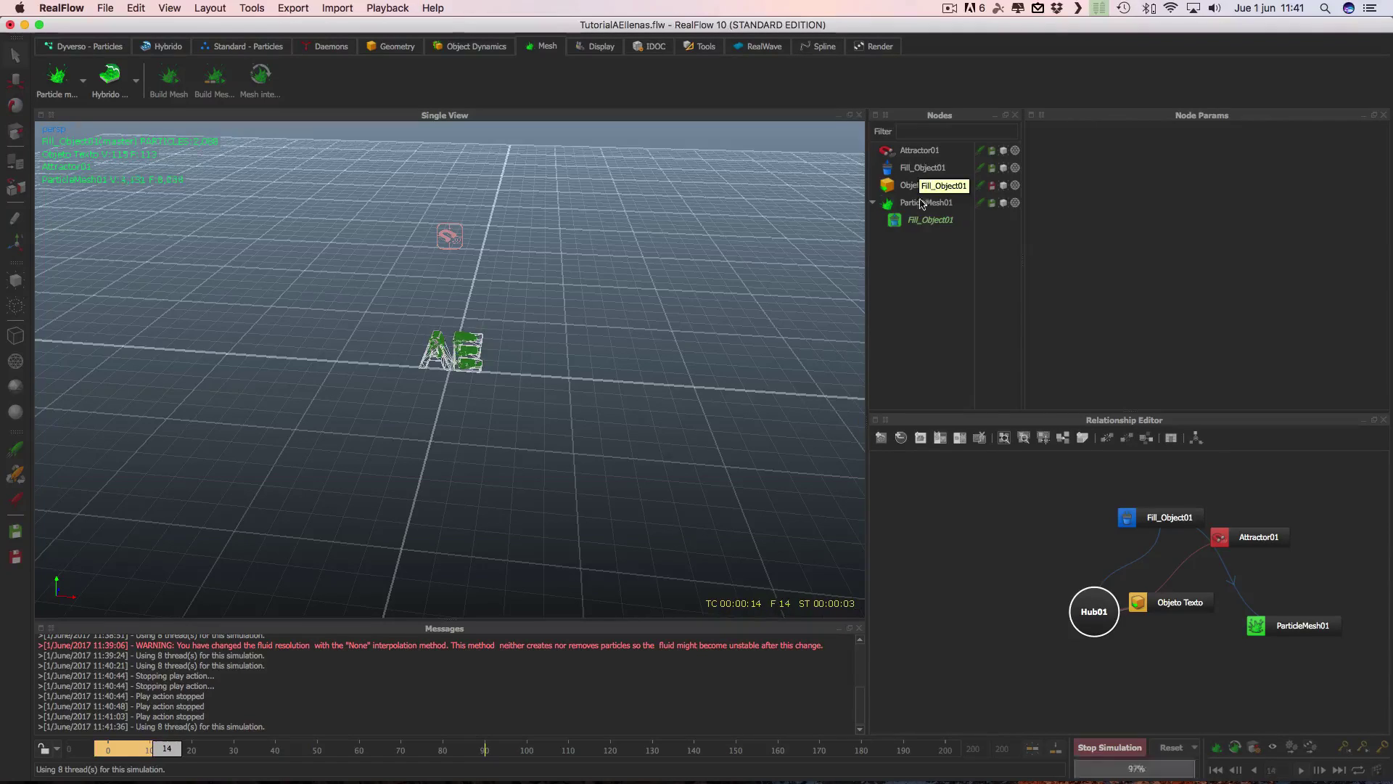
pyautogui.scroll(3, 668, 294)
pyautogui.scroll(2, 668, 294)
pyautogui.scroll(2, 669, 295)
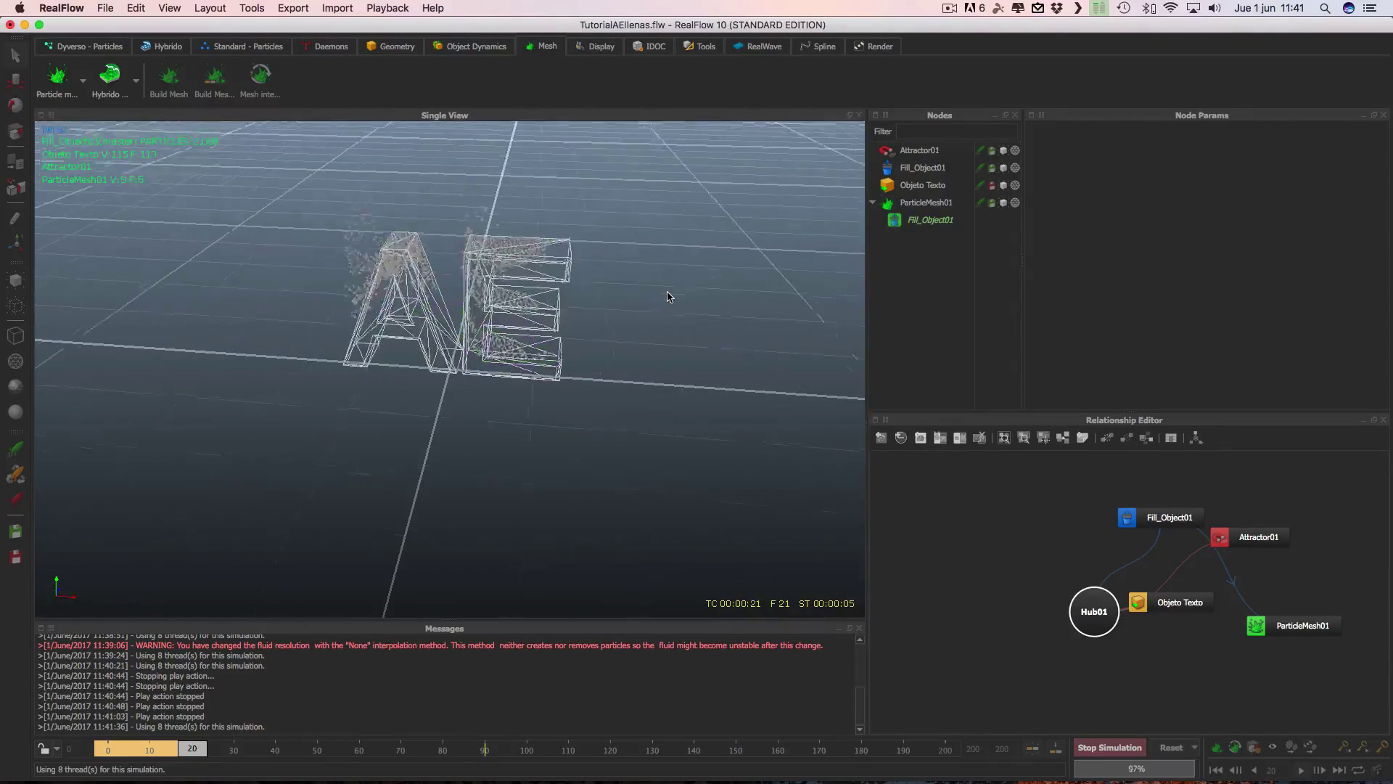
pyautogui.scroll(3, 668, 295)
pyautogui.scroll(-2, 668, 296)
pyautogui.scroll(-3, 668, 296)
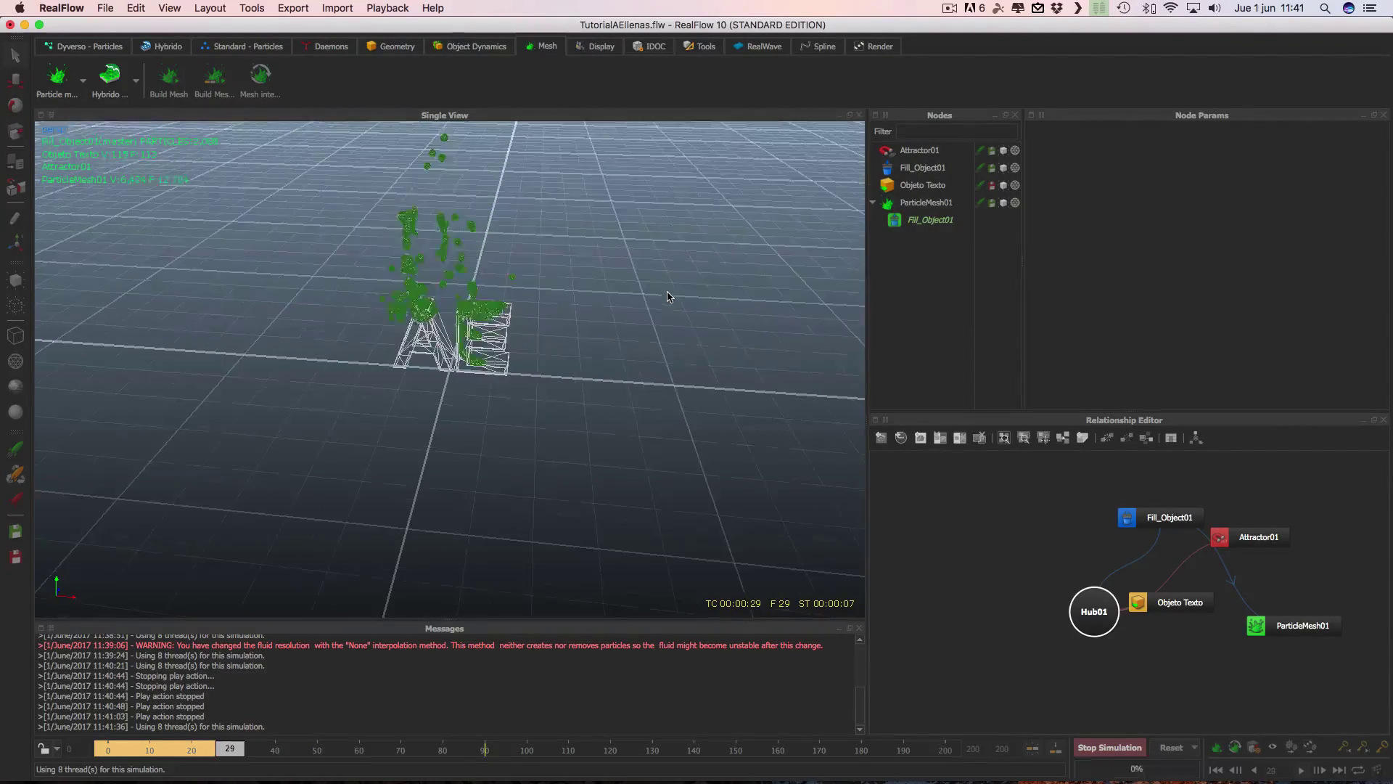
# Inspect the ParticleMesh01 and Fill_Object01 settings while the simulation runs.
pyautogui.click(934, 203)
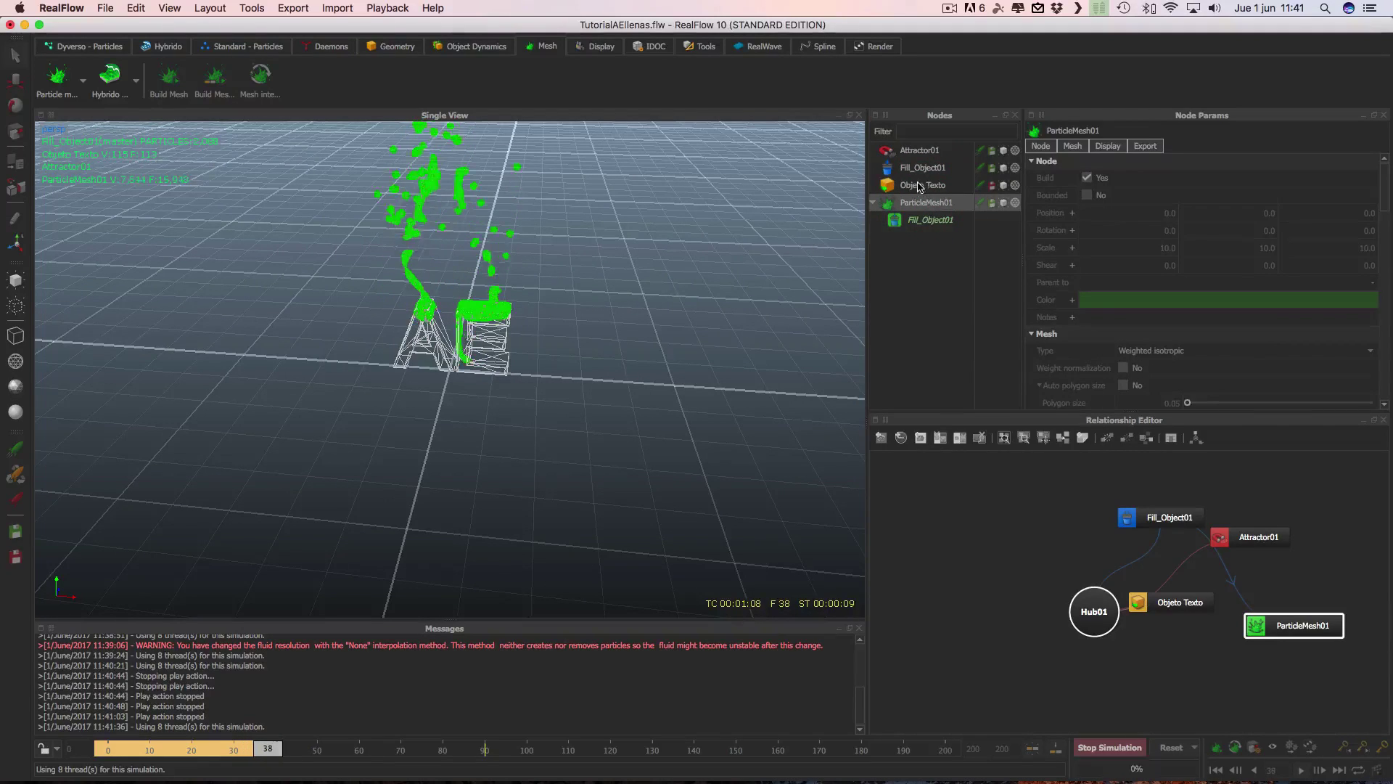
pyautogui.click(920, 183)
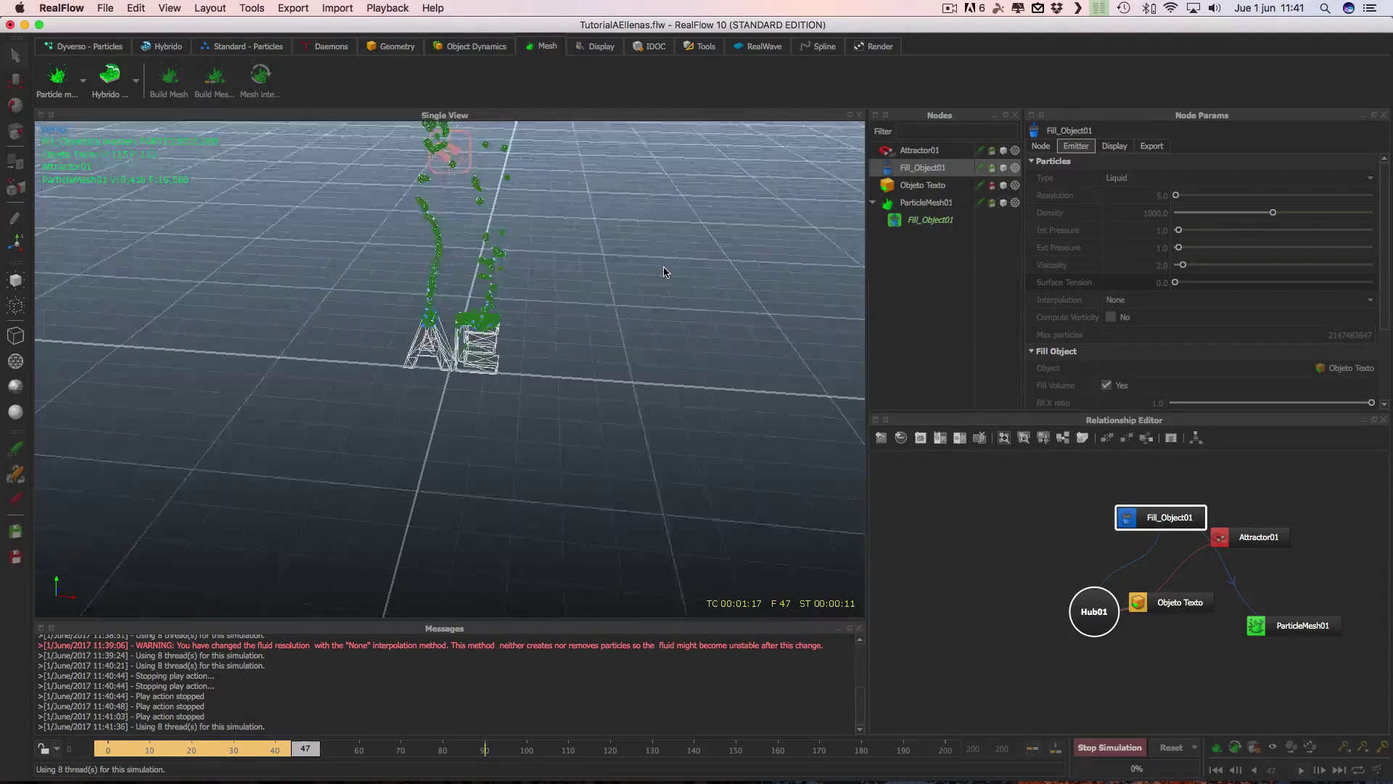
pyautogui.scroll(1, 664, 272)
pyautogui.scroll(2, 665, 272)
pyautogui.scroll(1, 664, 272)
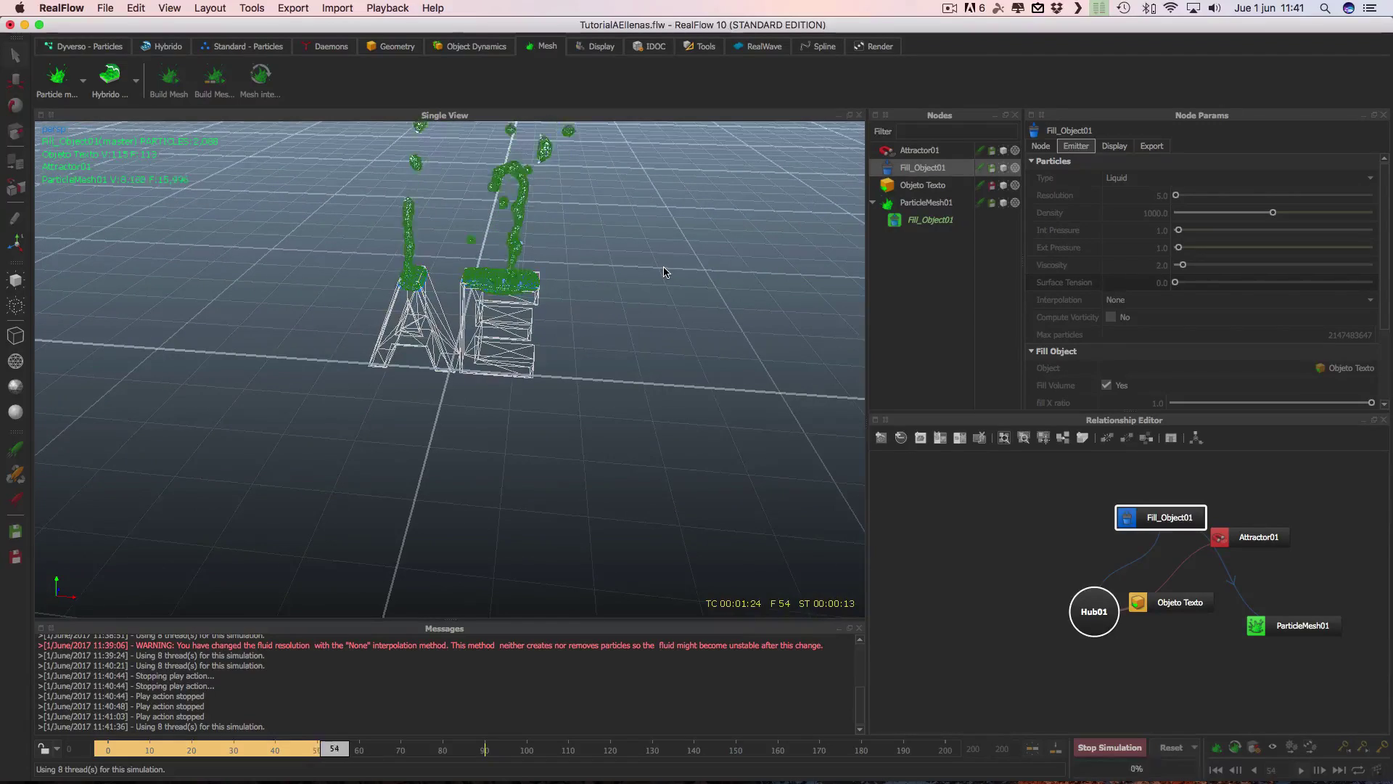
pyautogui.scroll(-2, 664, 272)
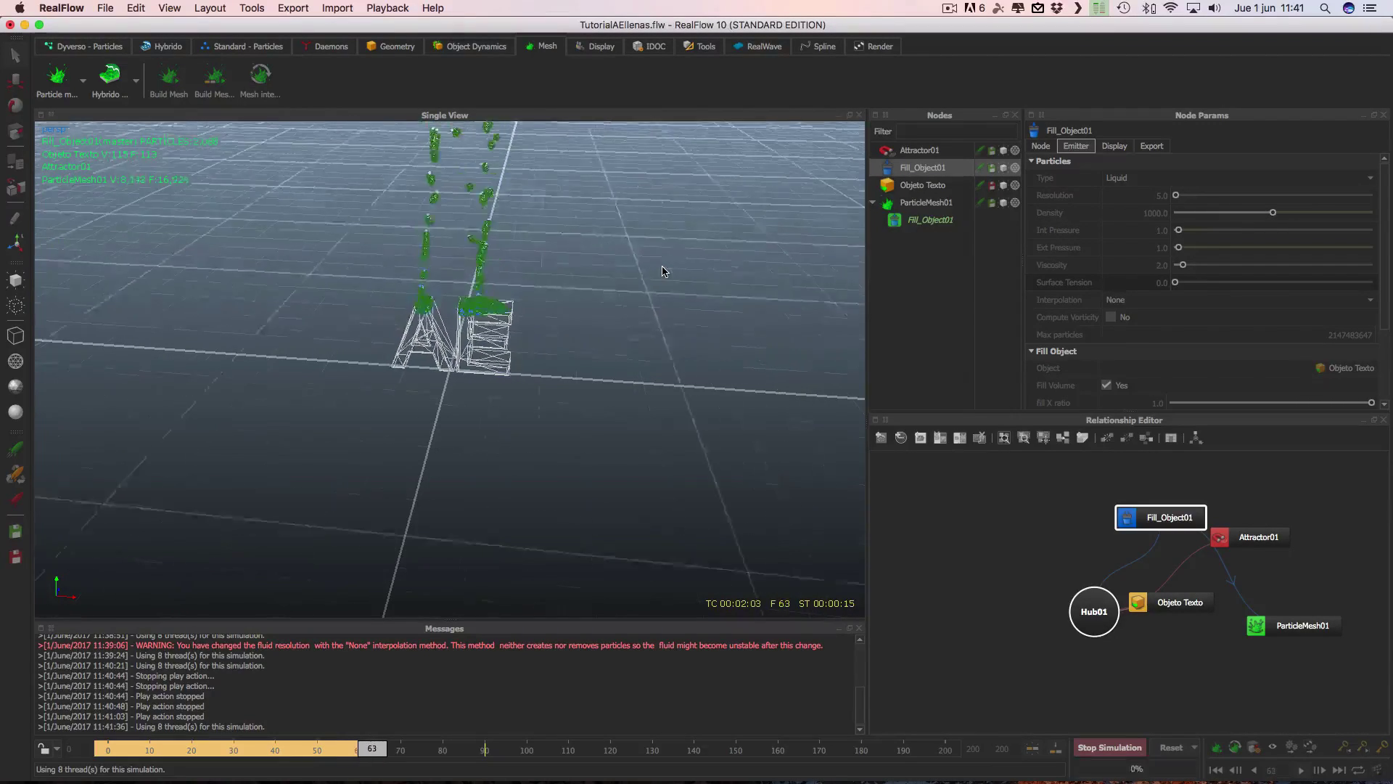
pyautogui.scroll(-1, 662, 272)
pyautogui.scroll(-3, 663, 272)
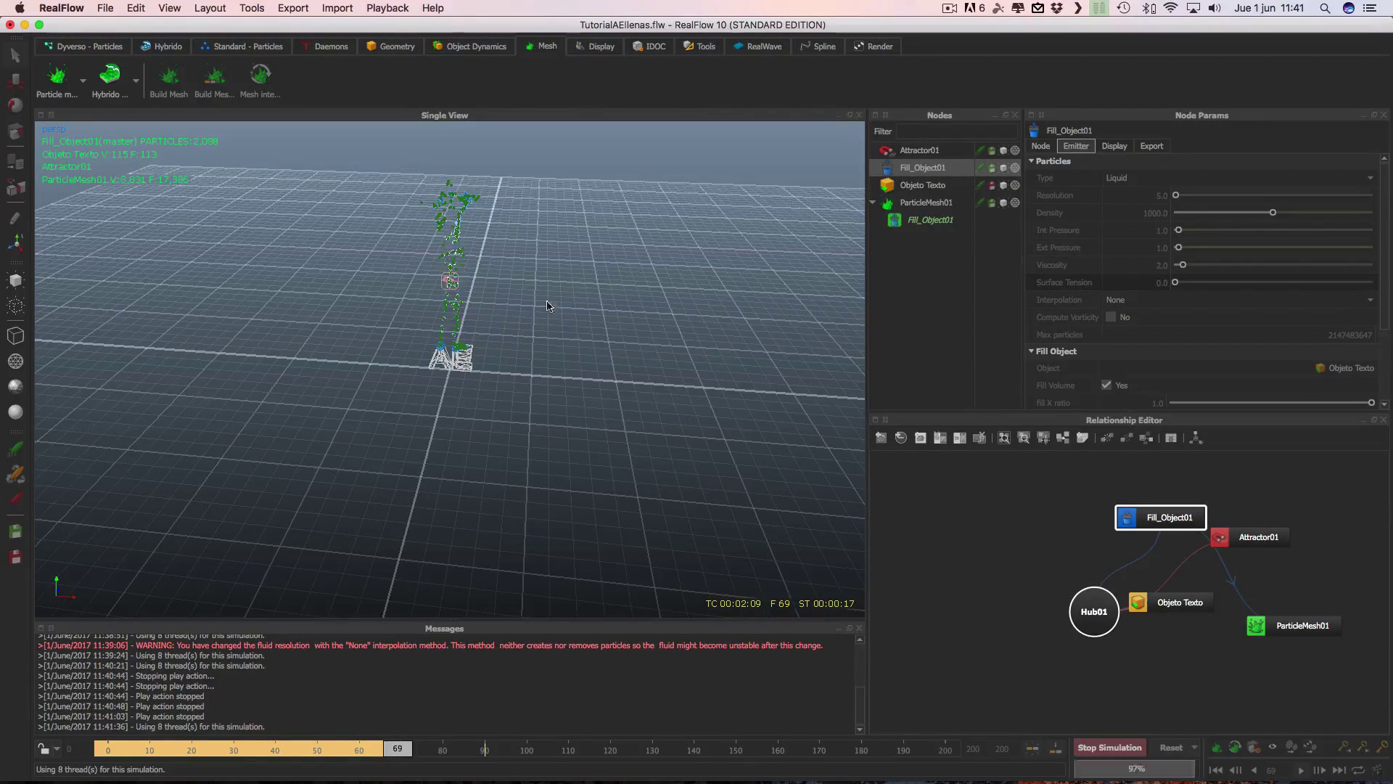
# Review ParticleMesh01 and Attractor01 parameters as the meshed liquid rises.
pyautogui.click(923, 202)
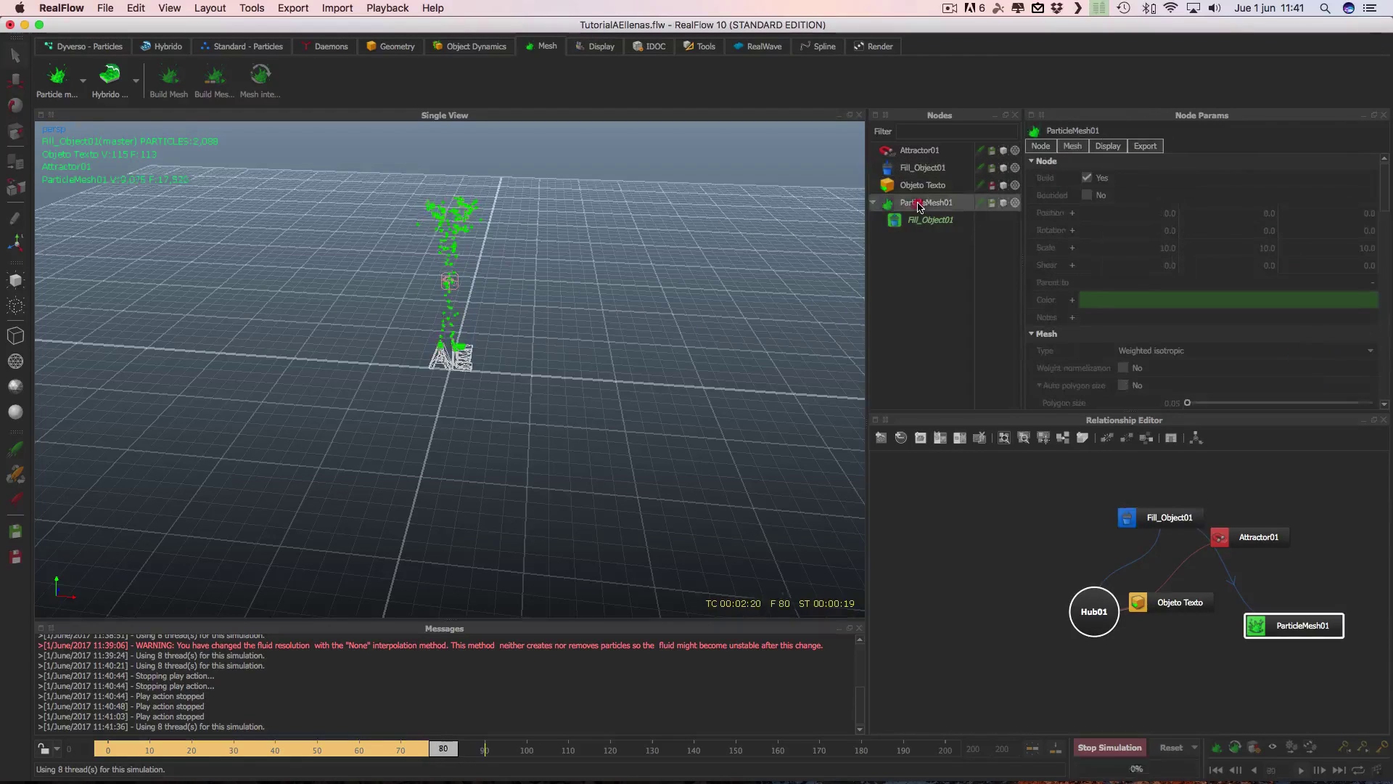
pyautogui.click(919, 150)
pyautogui.scroll(1, 634, 384)
pyautogui.scroll(2, 634, 384)
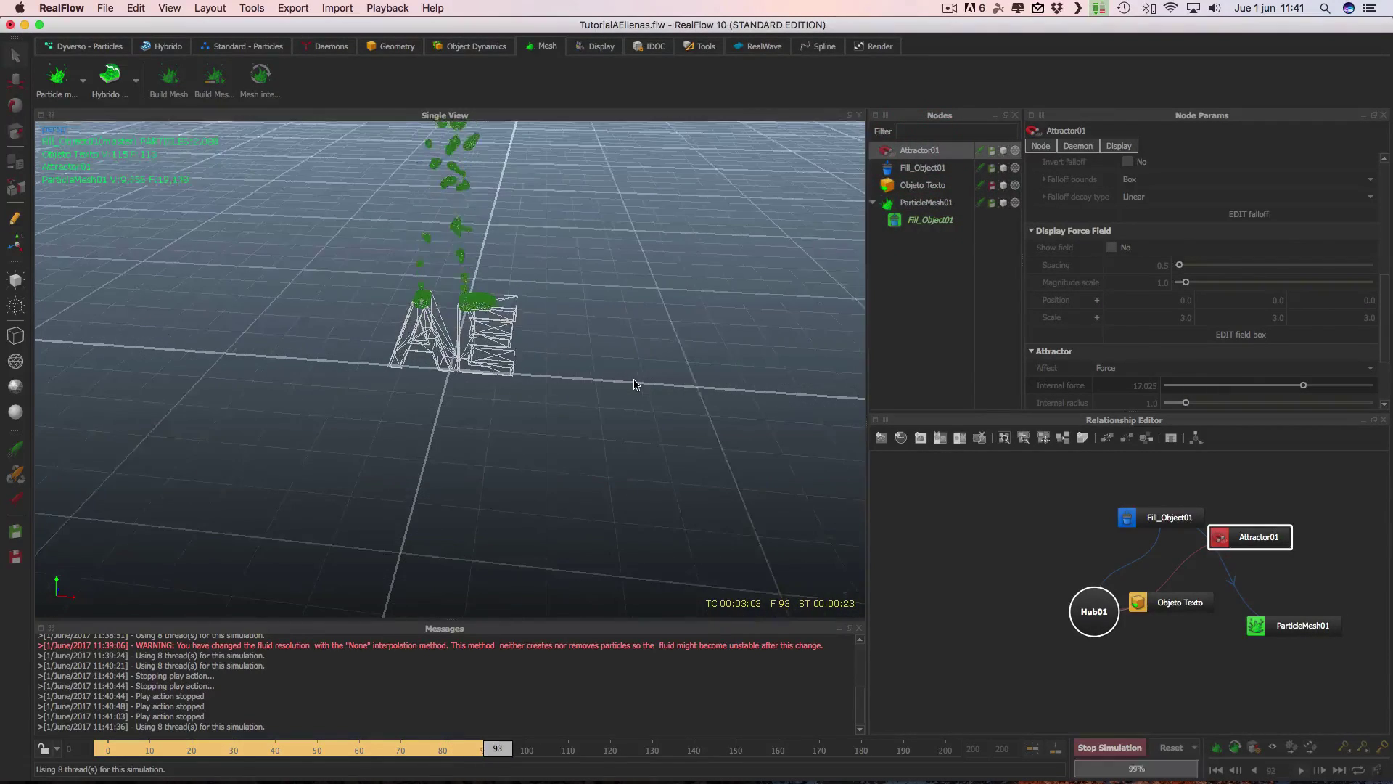
pyautogui.scroll(1, 634, 385)
pyautogui.scroll(2, 634, 385)
pyautogui.scroll(3, 634, 384)
pyautogui.scroll(-3, 634, 385)
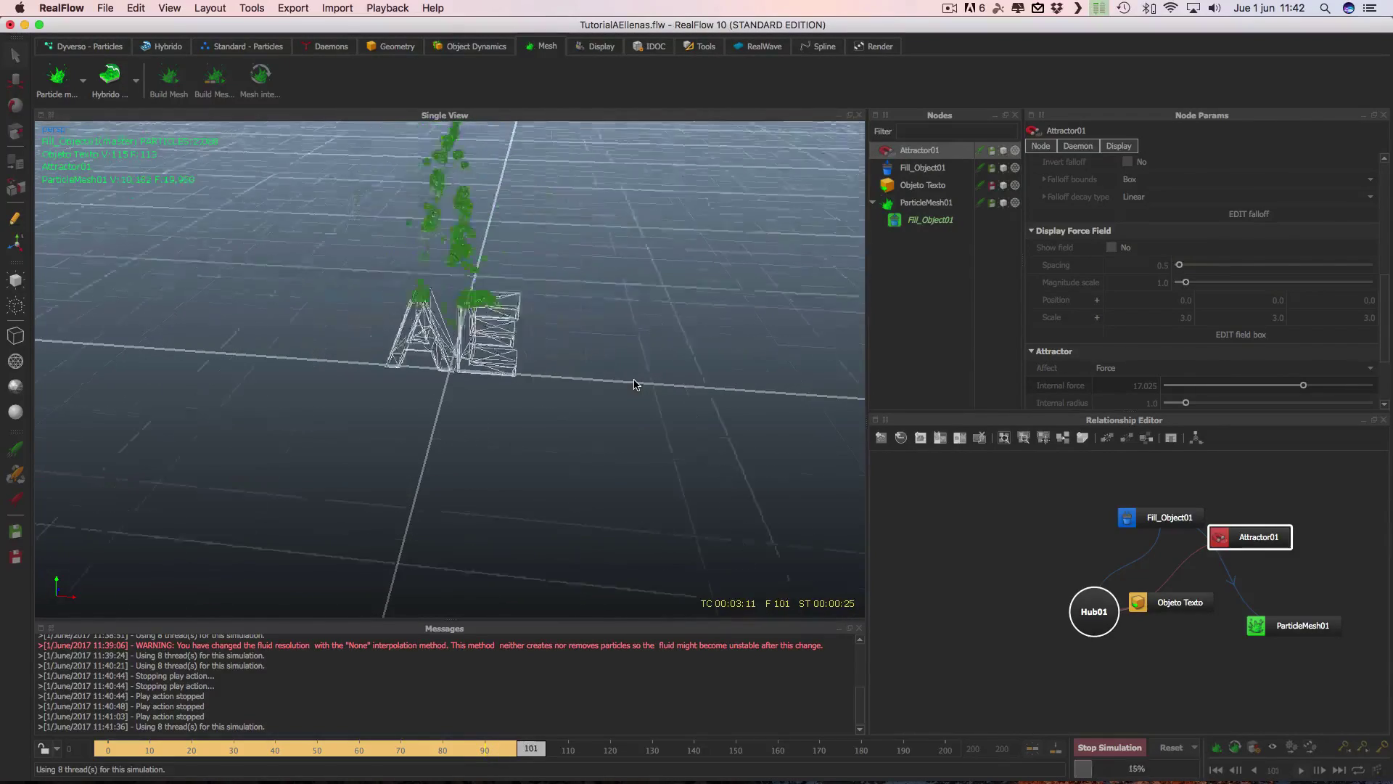
pyautogui.scroll(-2, 634, 385)
pyautogui.scroll(-2, 634, 384)
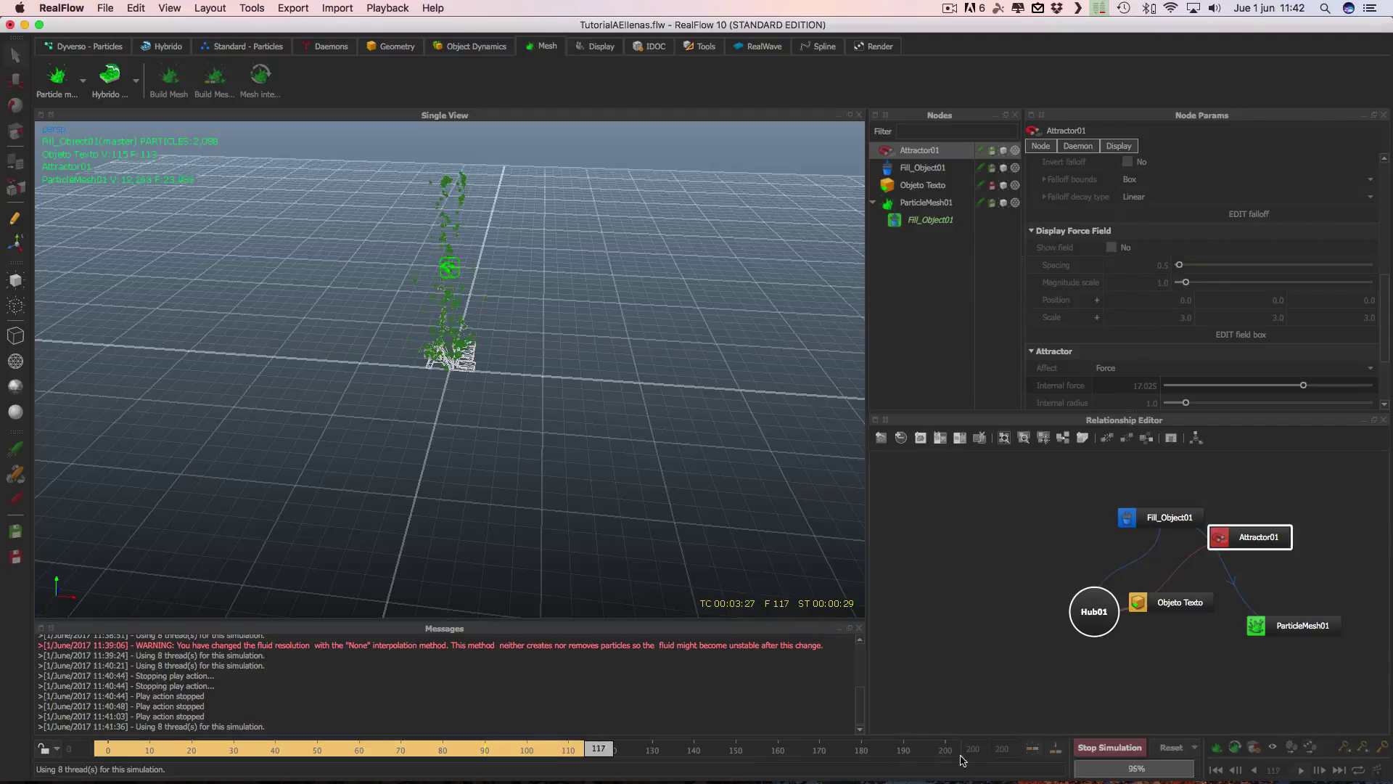
pyautogui.scroll(2, 481, 428)
pyautogui.scroll(3, 482, 428)
pyautogui.scroll(-1, 482, 428)
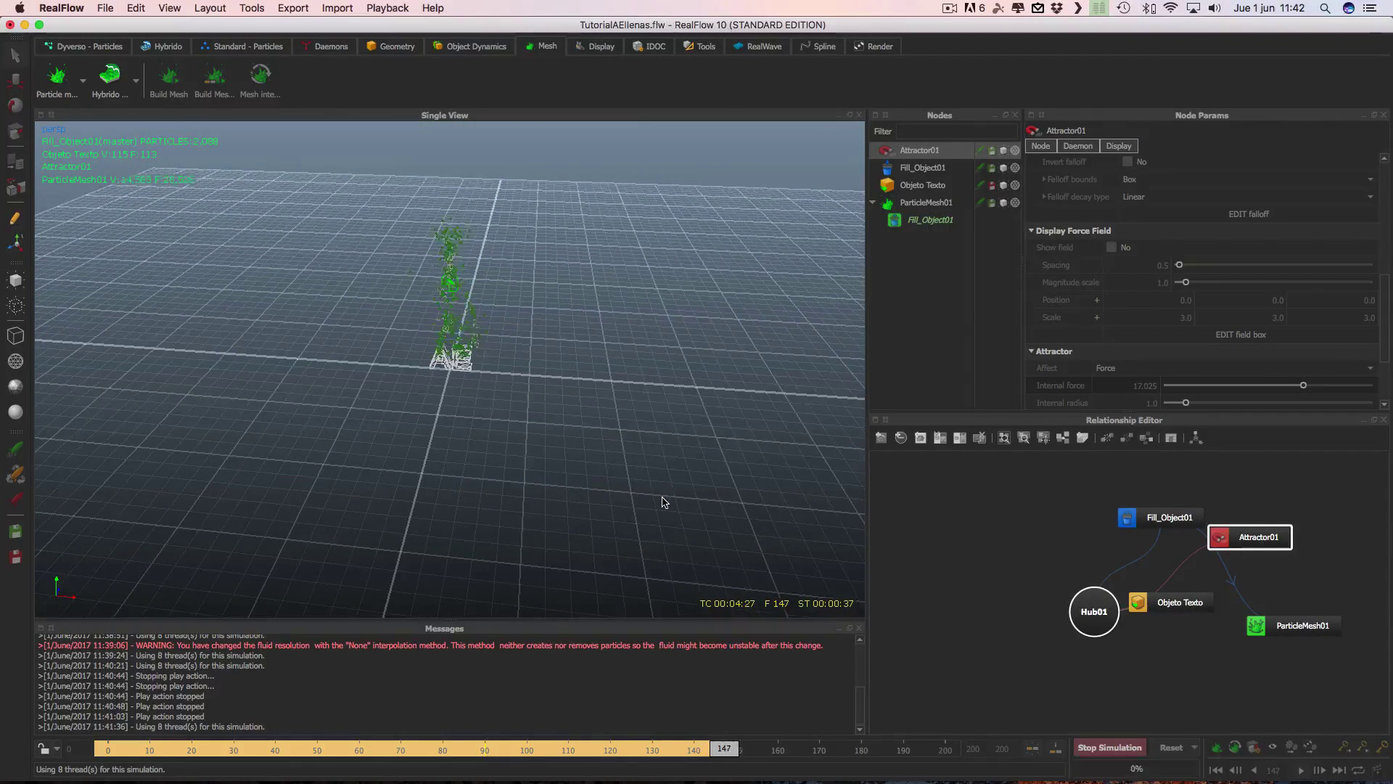
# Stop the simulation at frame 158, zoom in on the green mesh, and deselect Attractor01.
pyautogui.click(1099, 748)
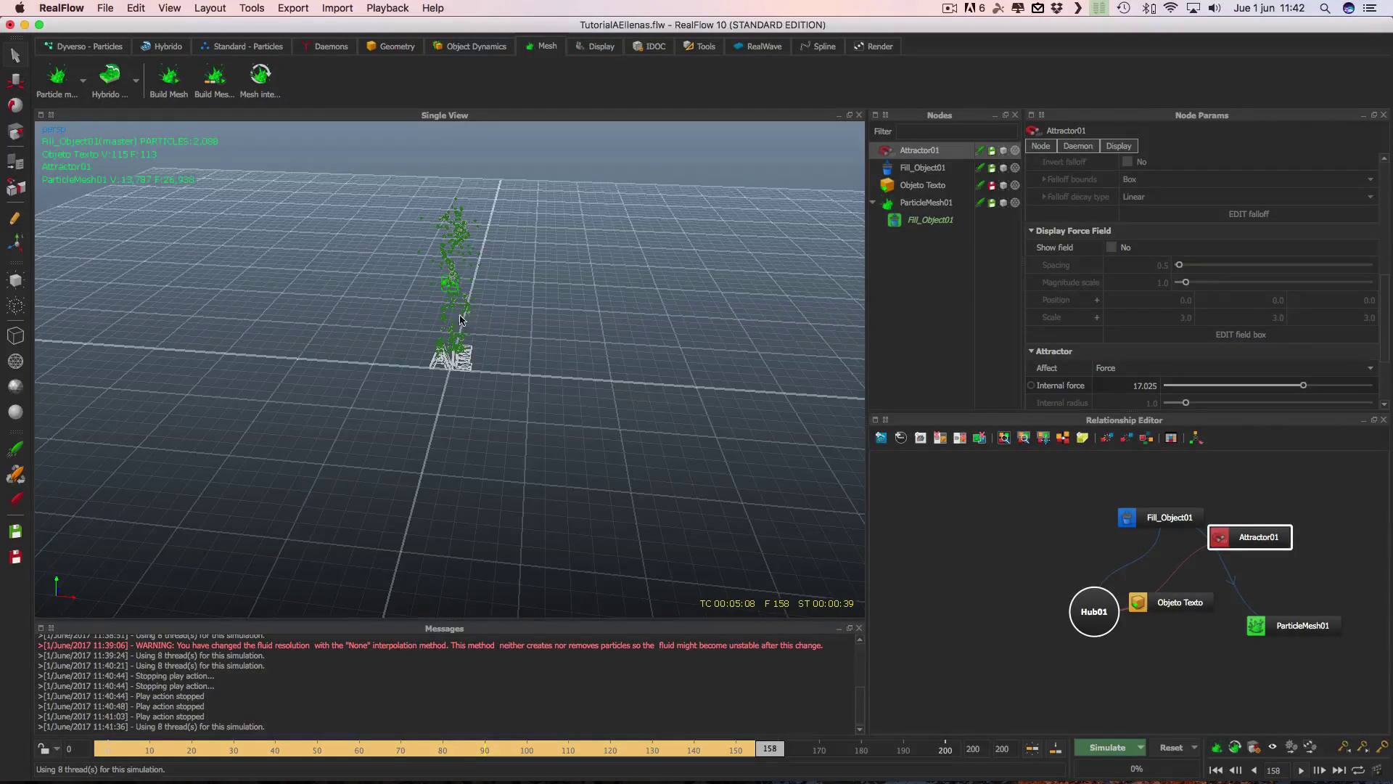
pyautogui.scroll(2, 488, 360)
pyautogui.scroll(3, 490, 360)
pyautogui.scroll(1, 497, 360)
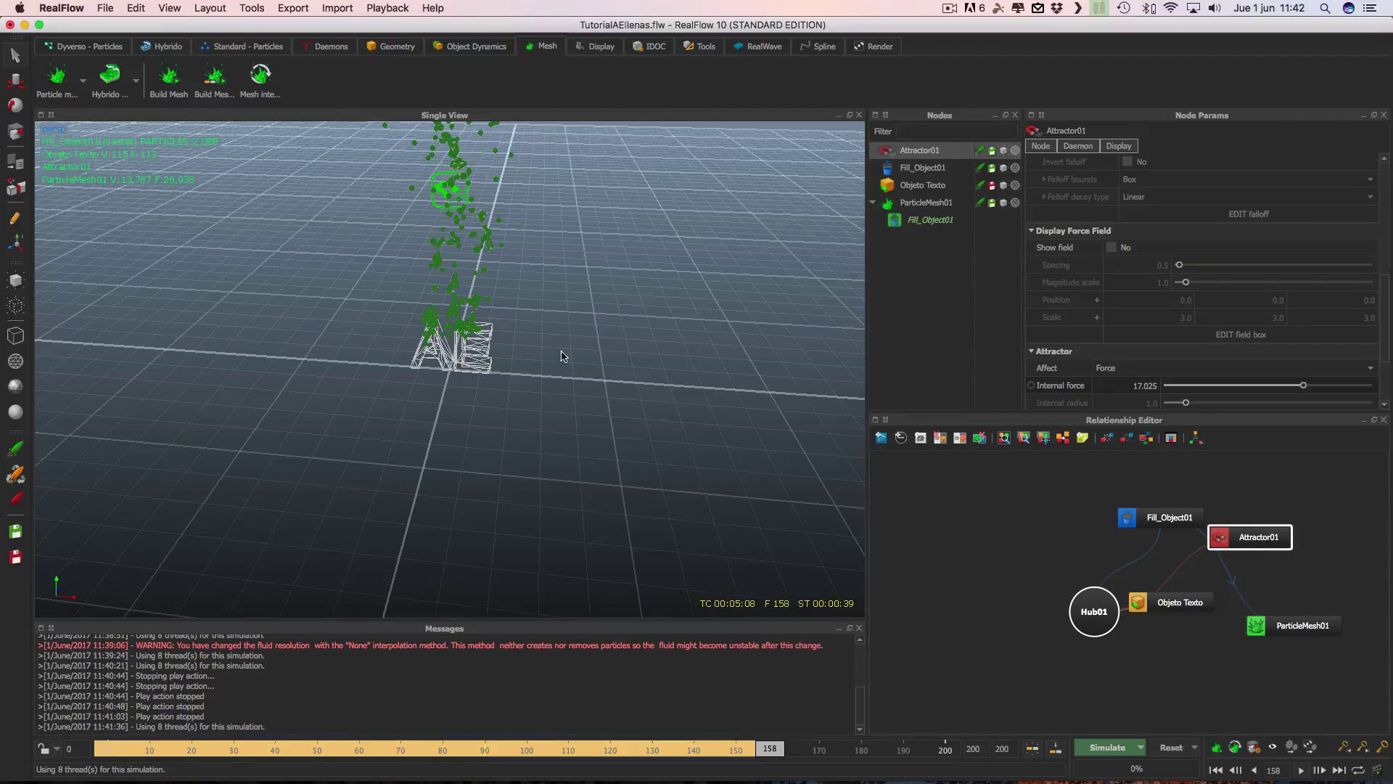
pyautogui.click(606, 324)
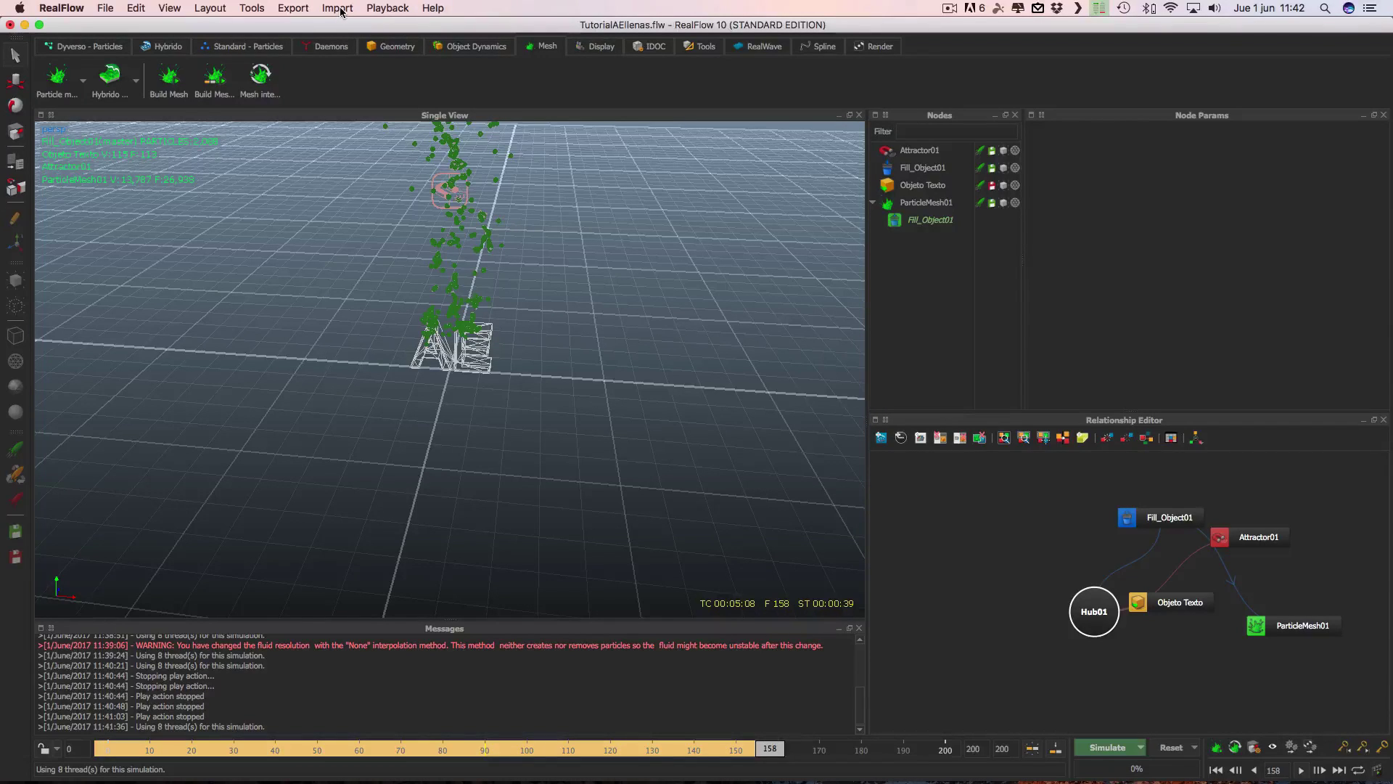
# In Export Central, switch ParticleMesh01 from .abc mesh sequence to .bin mesh cache.
pyautogui.click(294, 8)
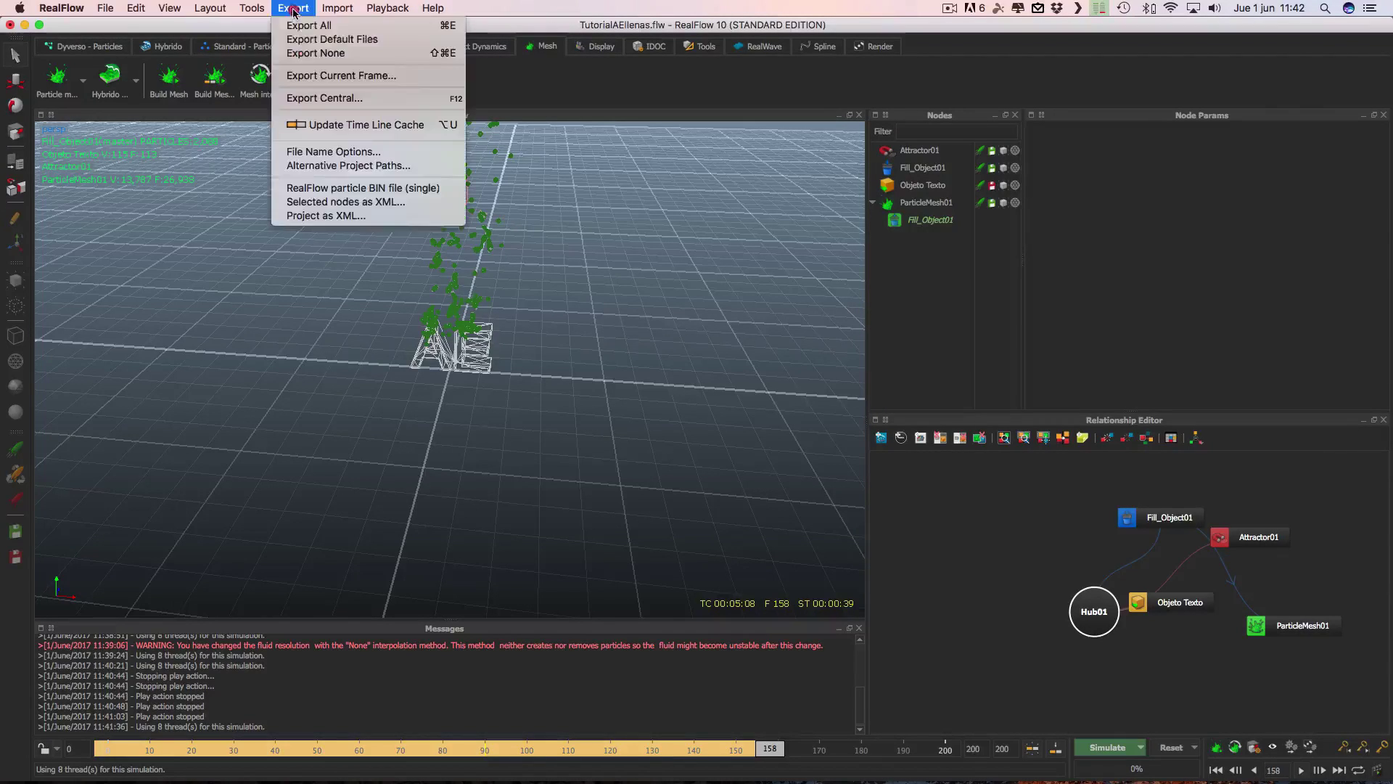
pyautogui.click(313, 99)
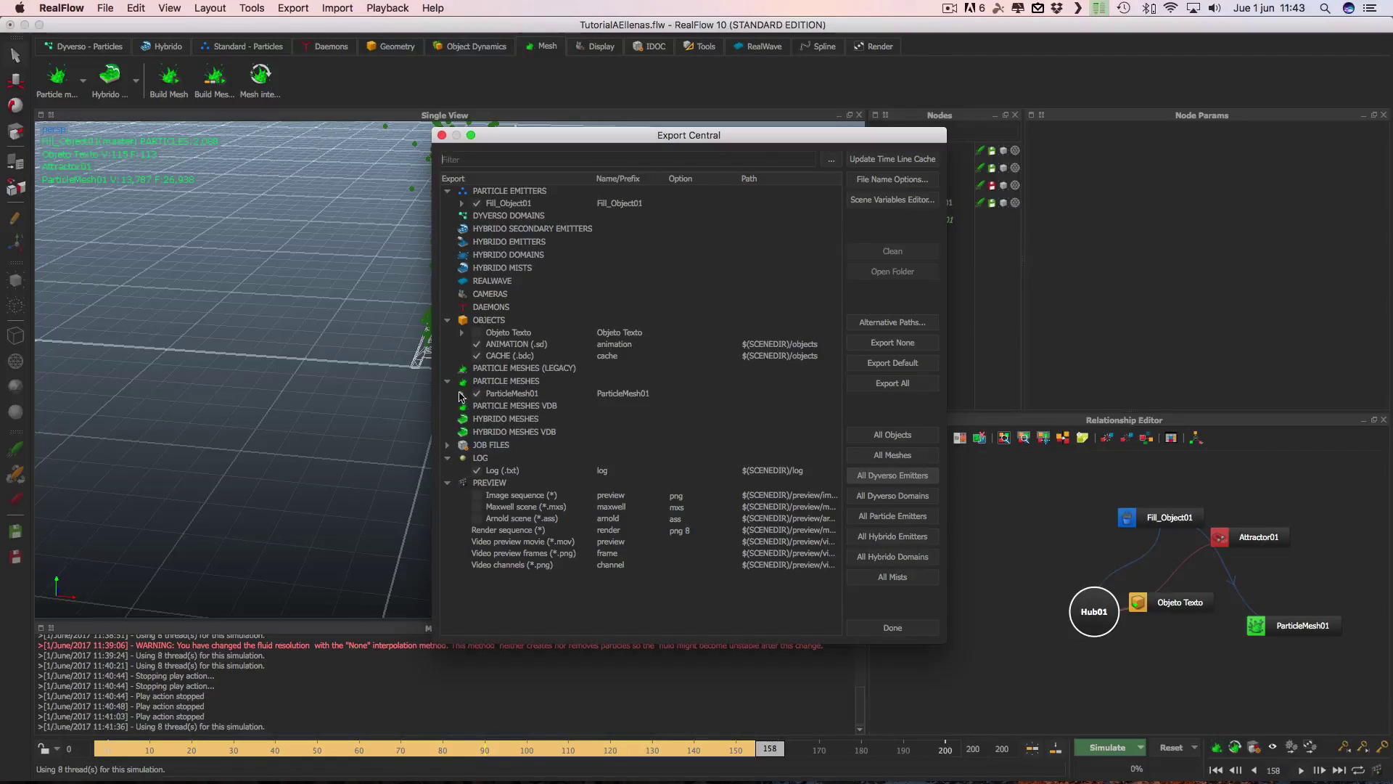
pyautogui.click(462, 395)
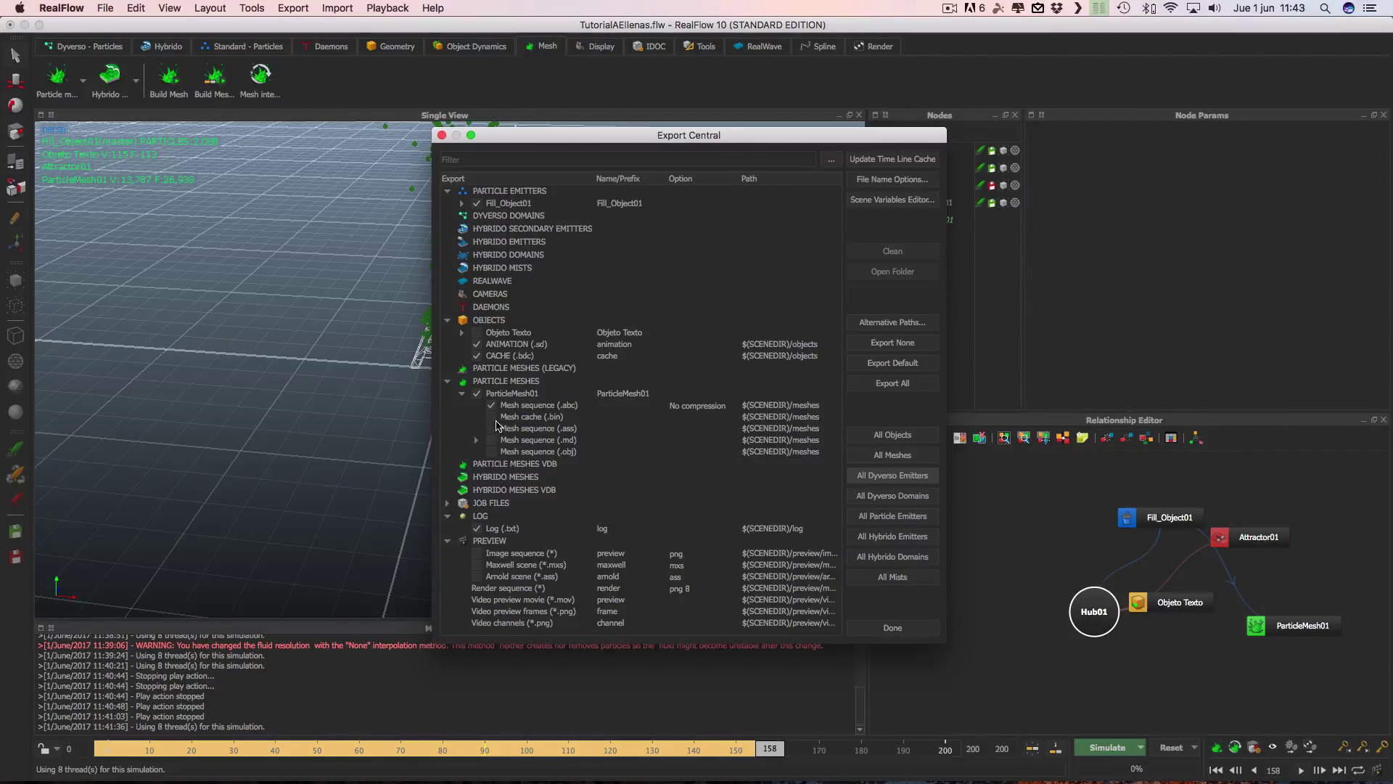
pyautogui.click(492, 407)
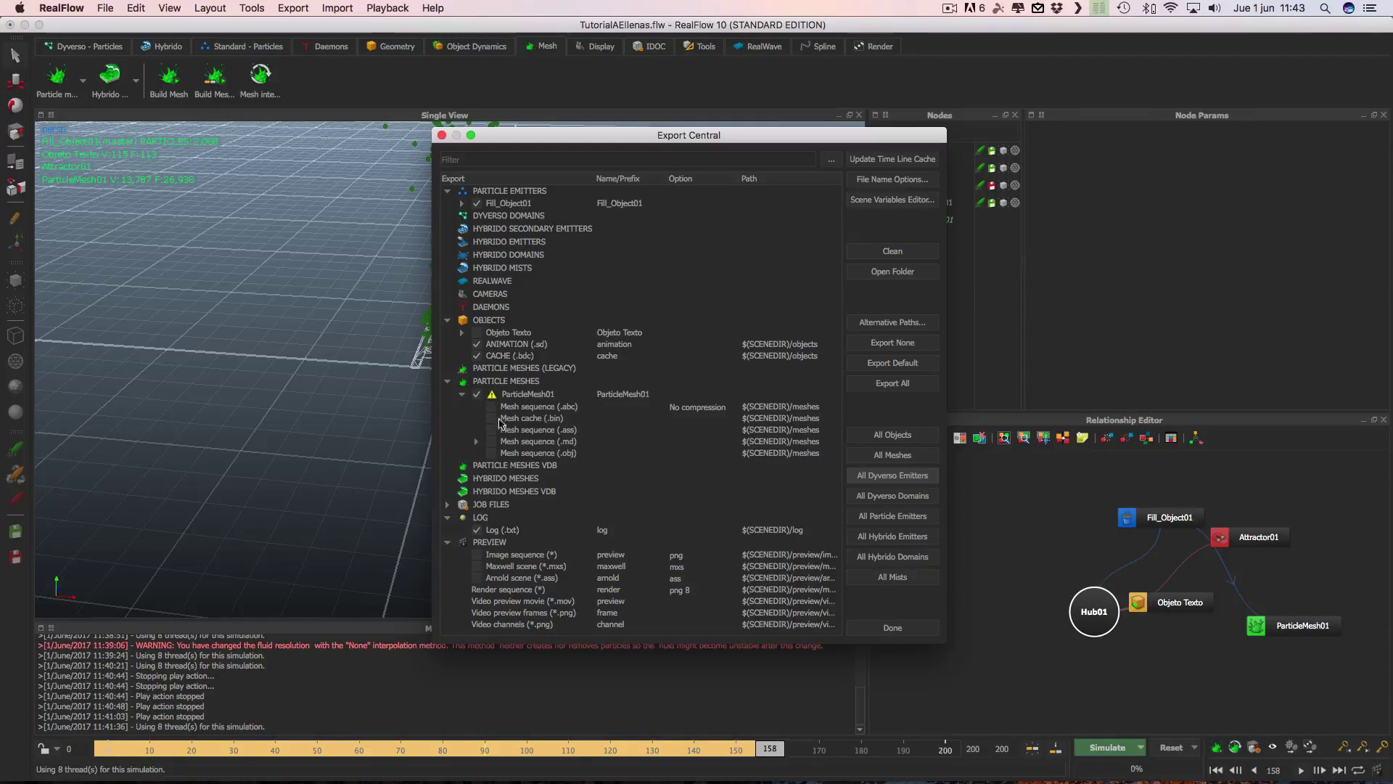
pyautogui.click(492, 418)
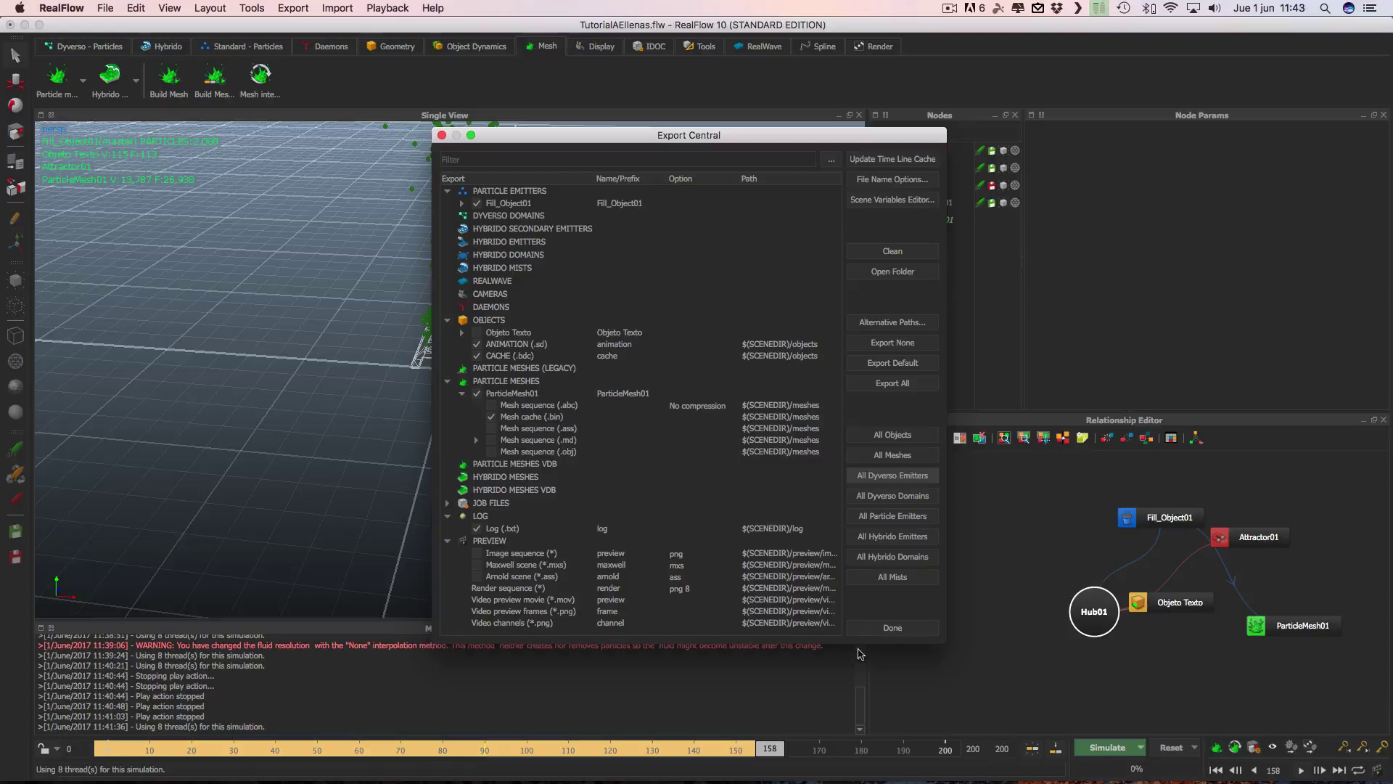
pyautogui.click(893, 629)
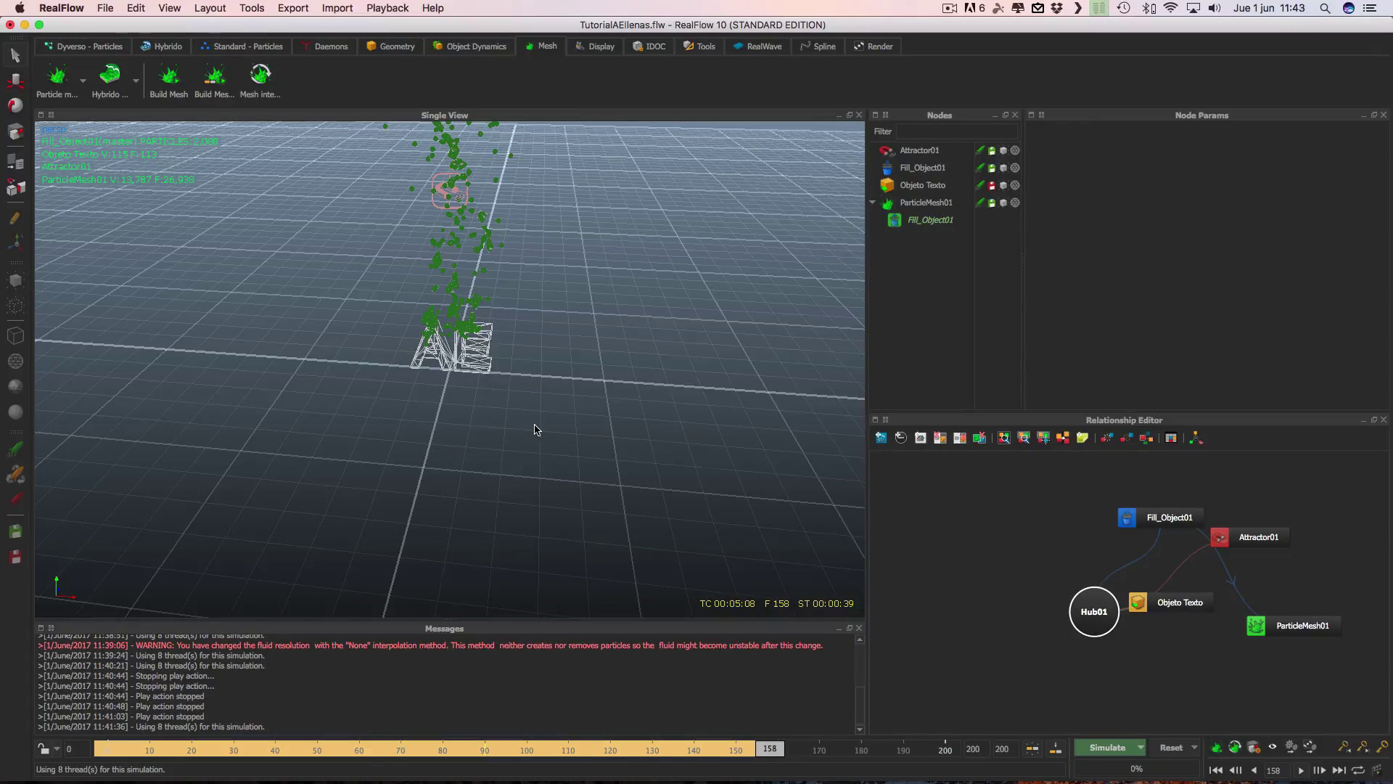
pyautogui.keyDown('alt'); pyautogui.moveTo(537, 475); pyautogui.dragTo(544, 470); pyautogui.keyUp('alt')
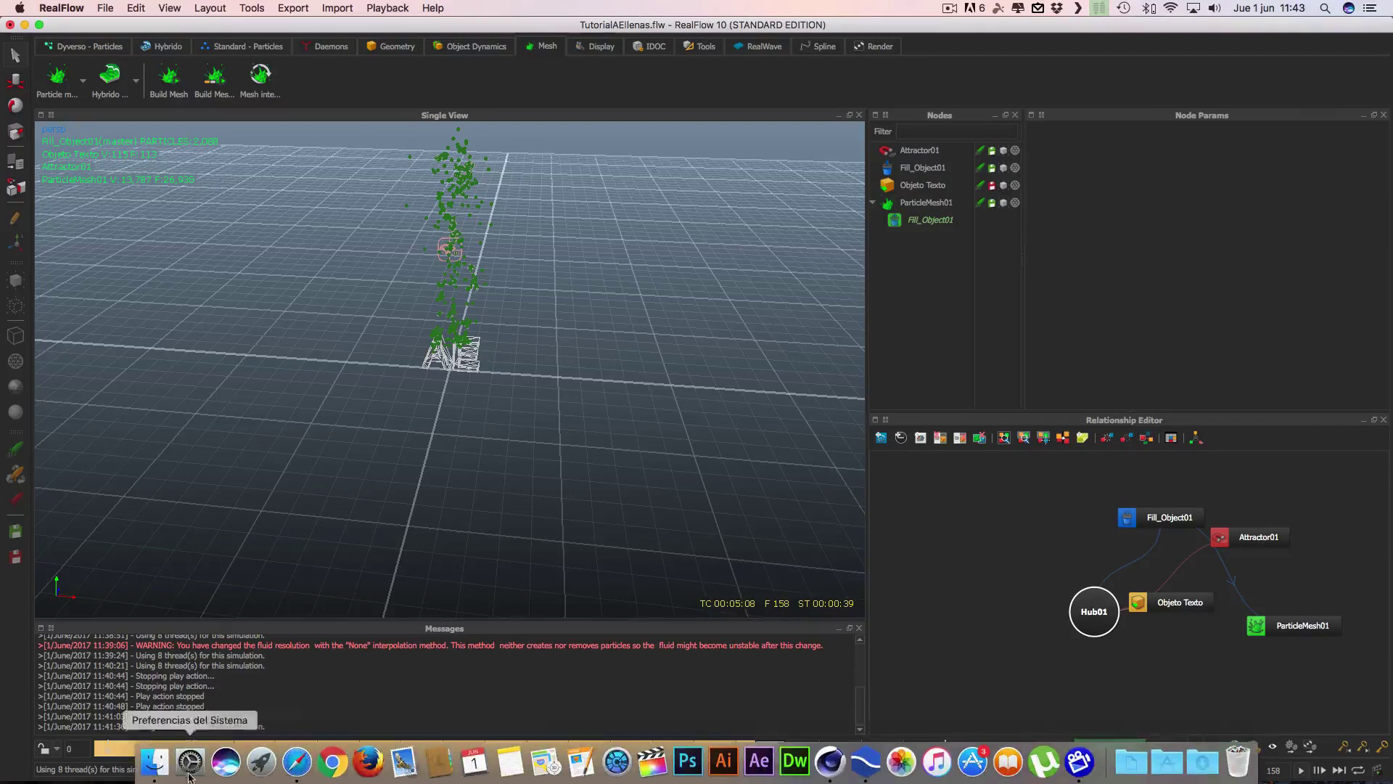
pyautogui.click(129, 759)
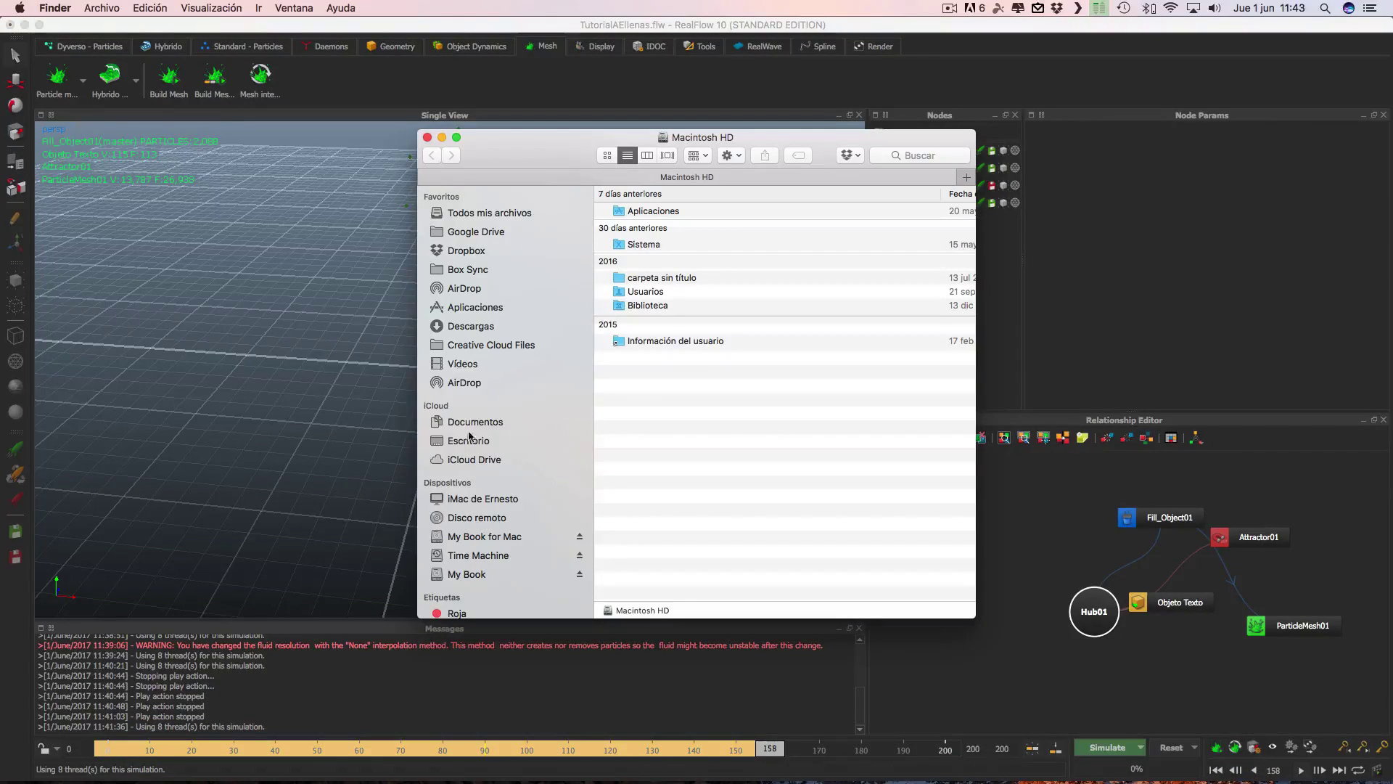
# Navigate to the ProyectosRealFlow folder on the My Book drive.
pyautogui.scroll(-3, 486, 457)
pyautogui.click(470, 498)
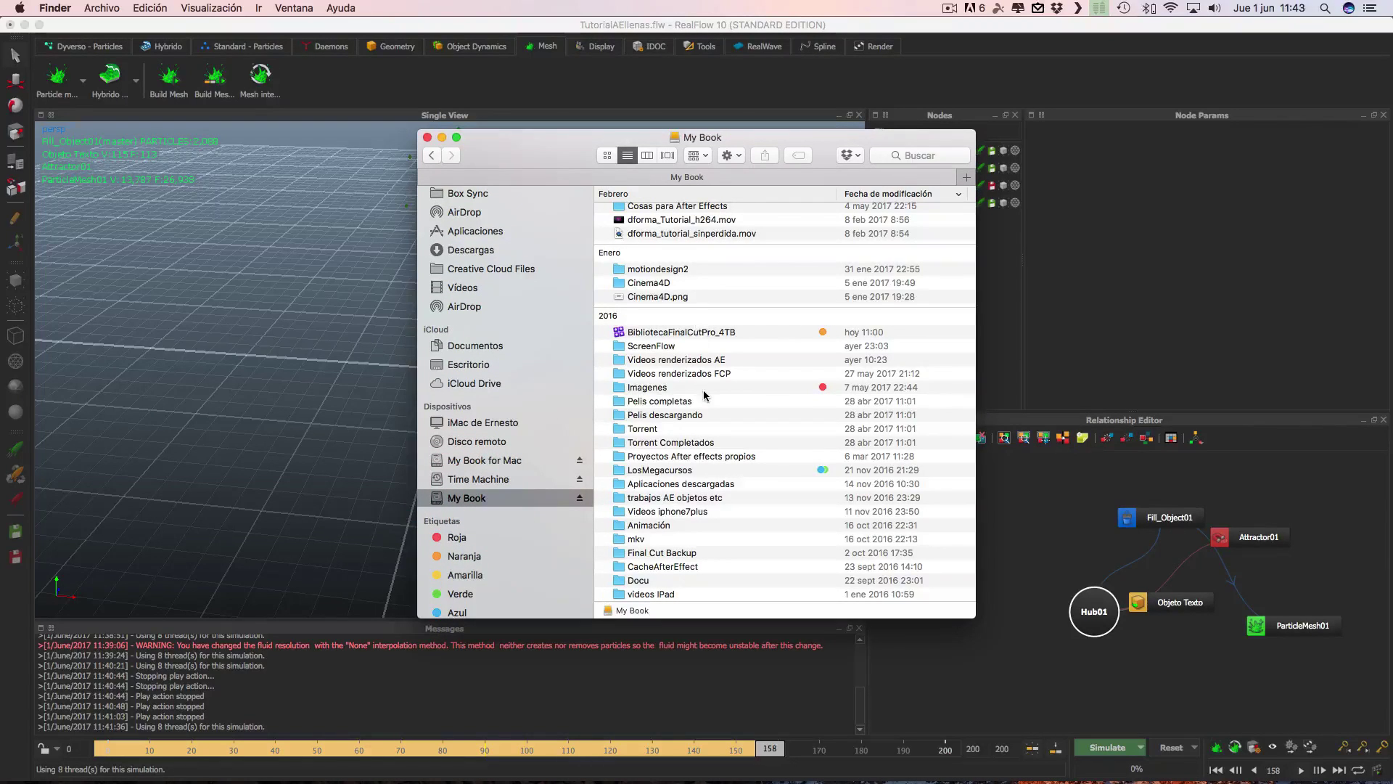
pyautogui.scroll(2, 704, 401)
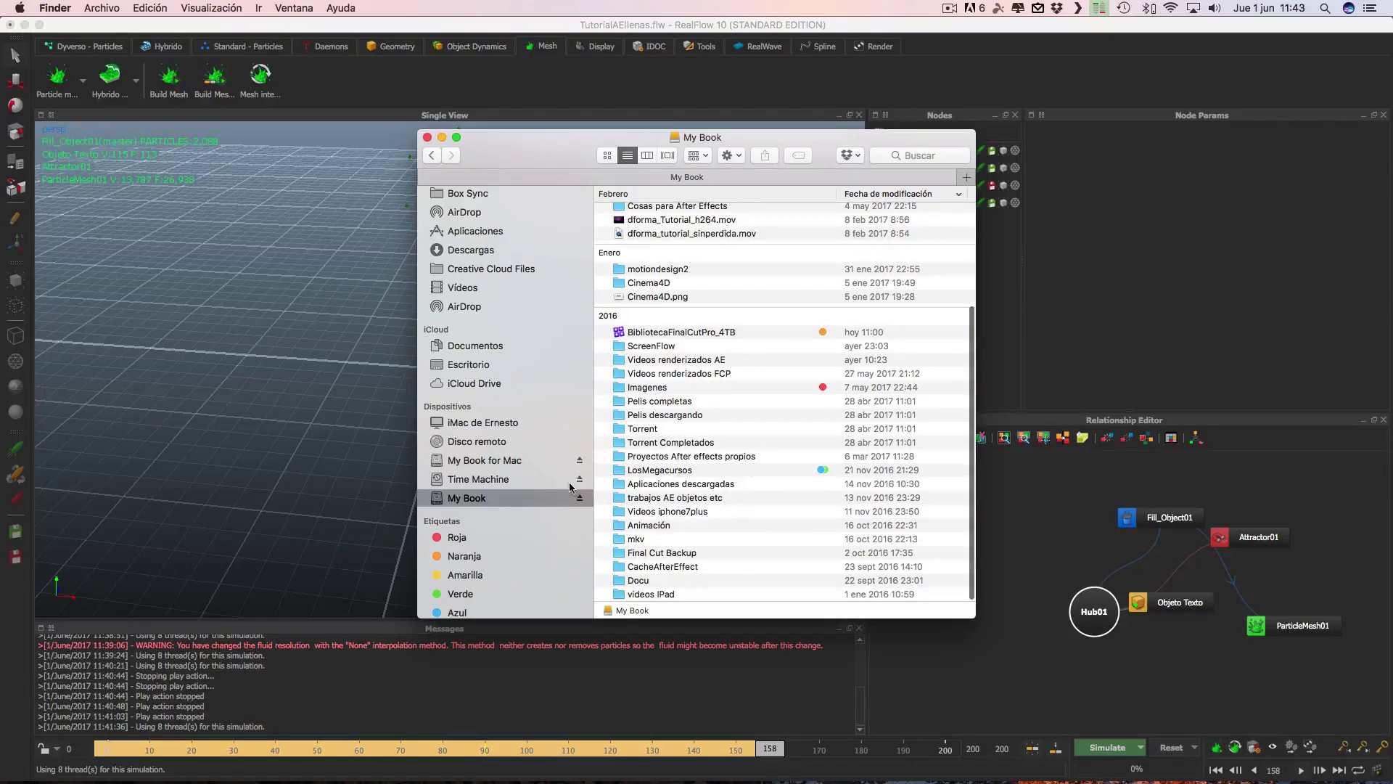
pyautogui.scroll(3, 658, 354)
pyautogui.scroll(3, 659, 355)
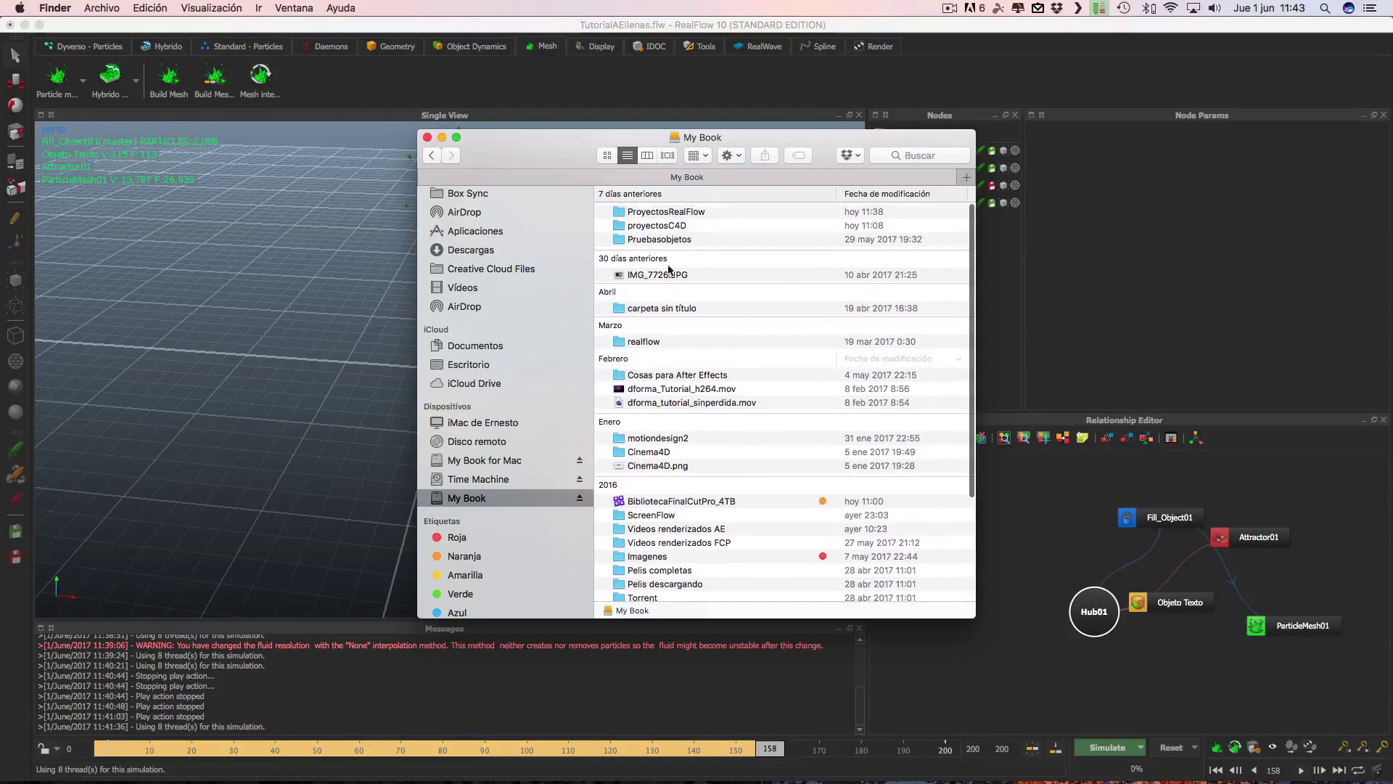
pyautogui.doubleClick(668, 212)
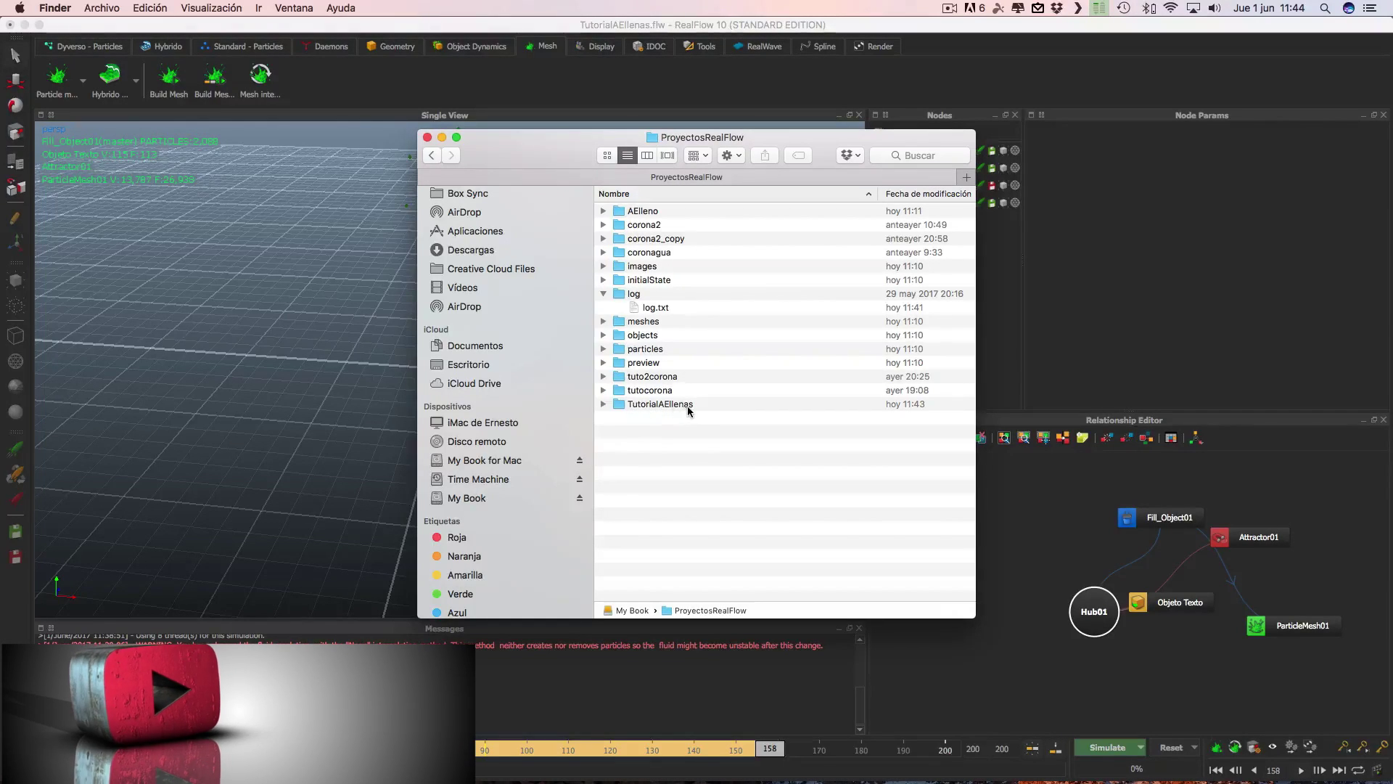
# Expand TutorialAEllenas > meshes and browse the exported ParticleMesh01 .abc files.
pyautogui.click(603, 404)
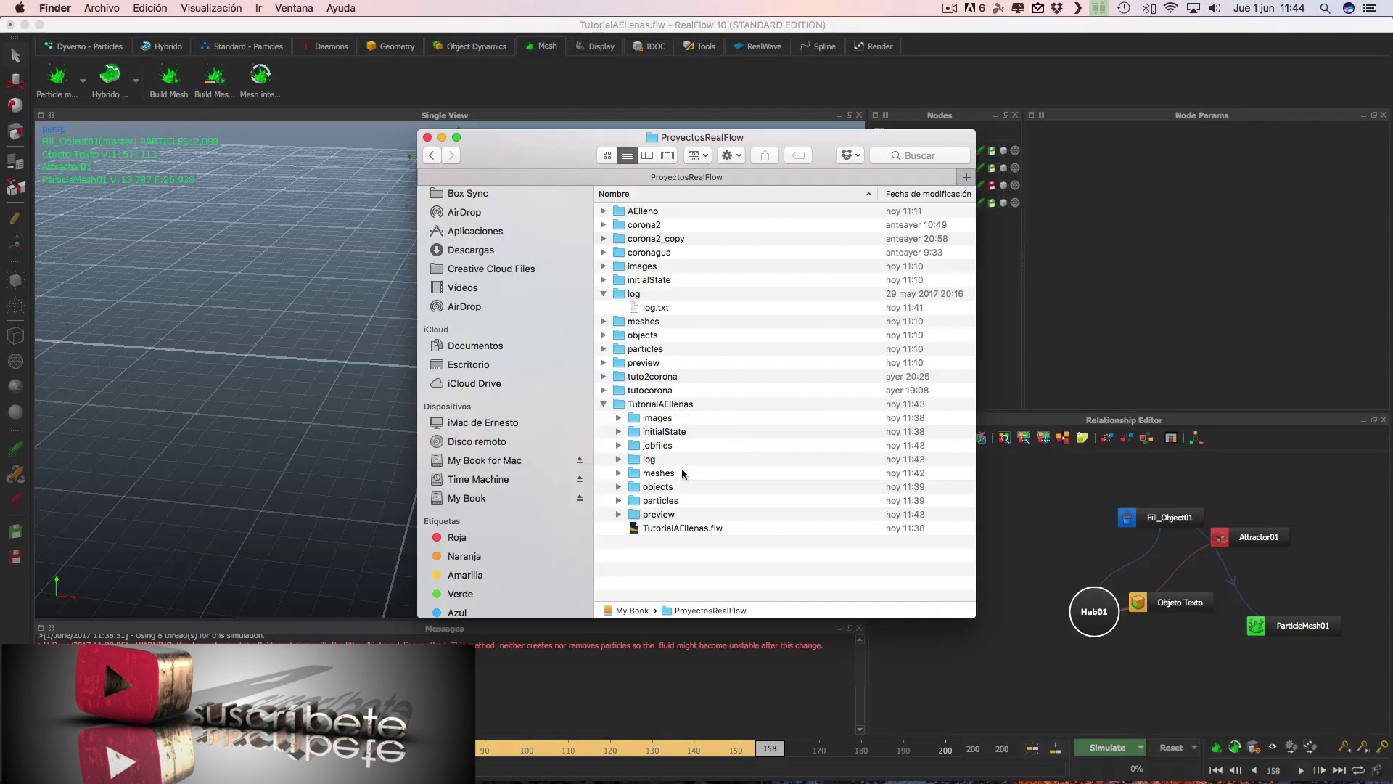
pyautogui.click(618, 473)
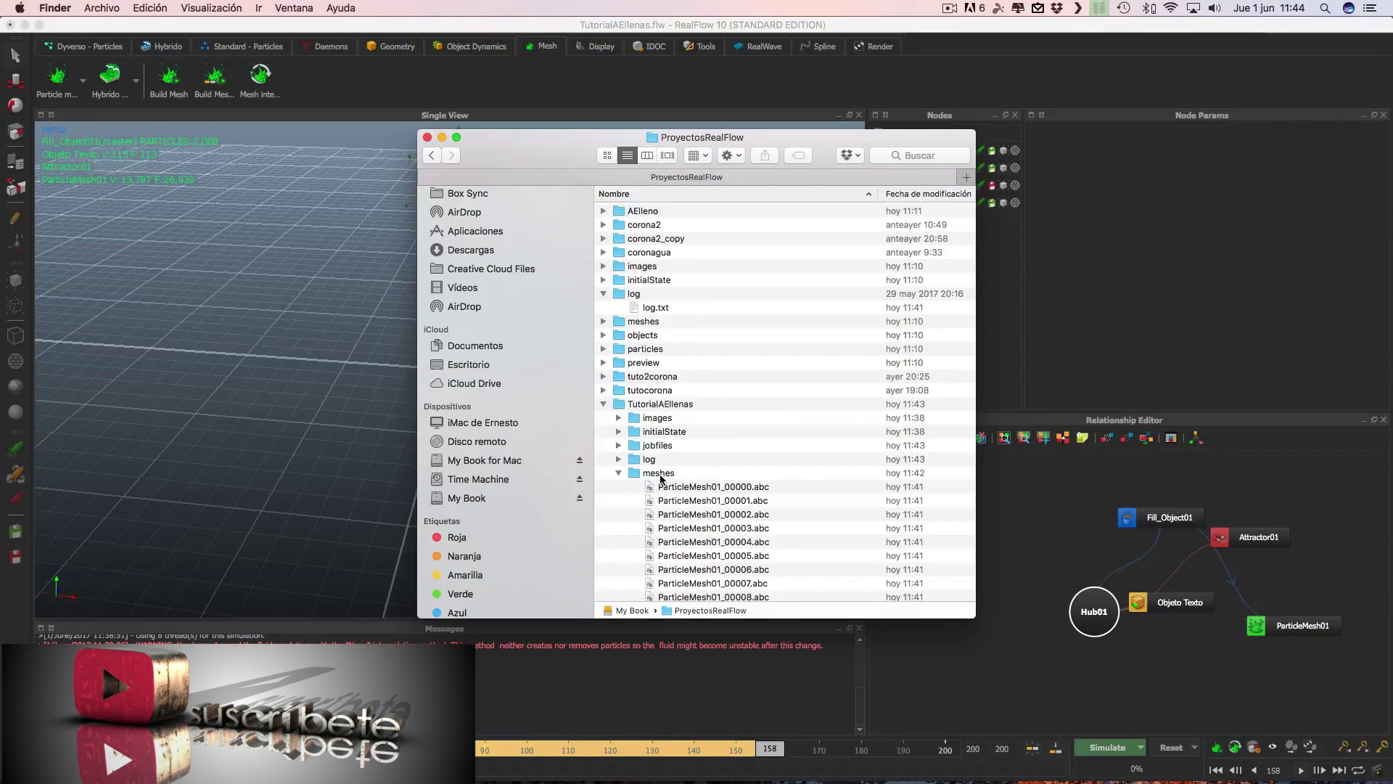
pyautogui.scroll(-5, 749, 484)
pyautogui.scroll(-5, 749, 484)
pyautogui.scroll(-3, 748, 483)
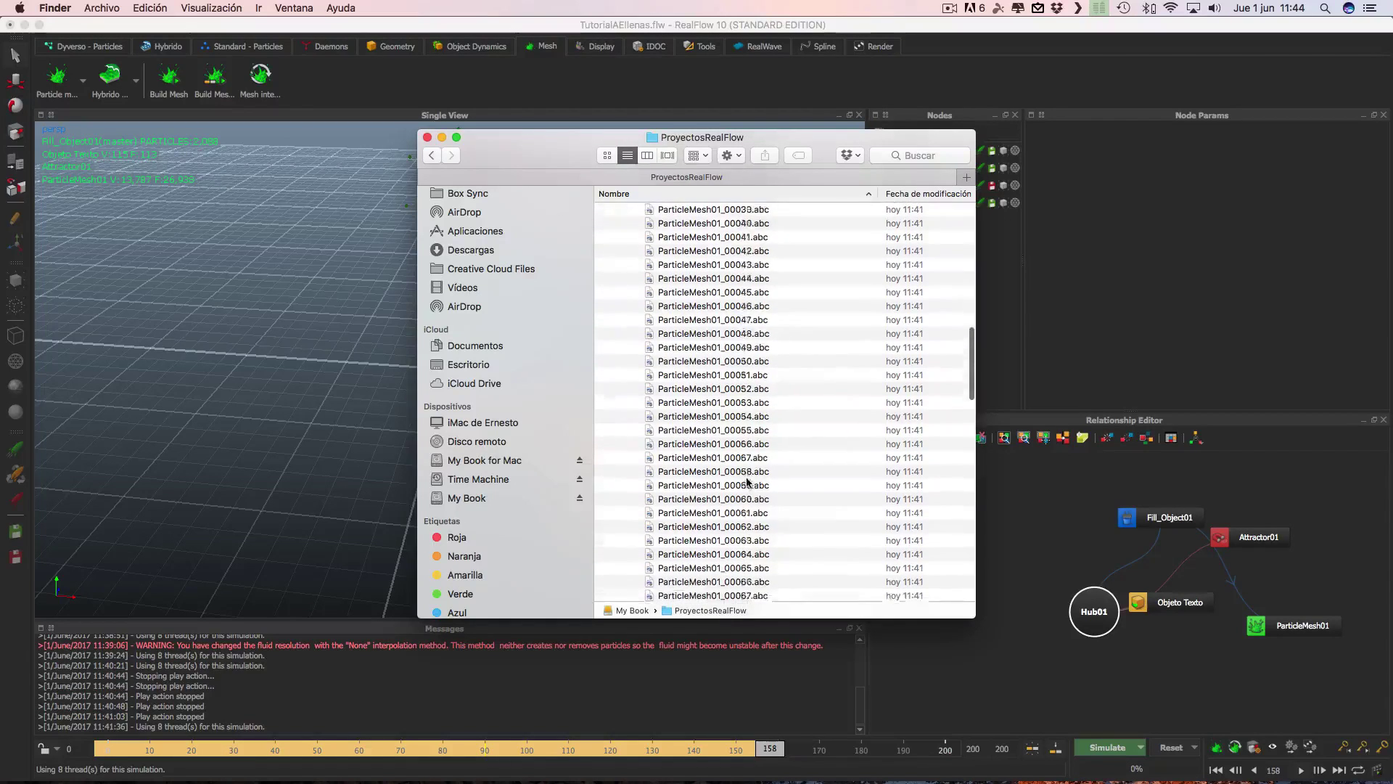
pyautogui.scroll(-5, 748, 483)
pyautogui.scroll(-5, 747, 482)
pyautogui.scroll(-5, 747, 480)
pyautogui.scroll(-5, 745, 478)
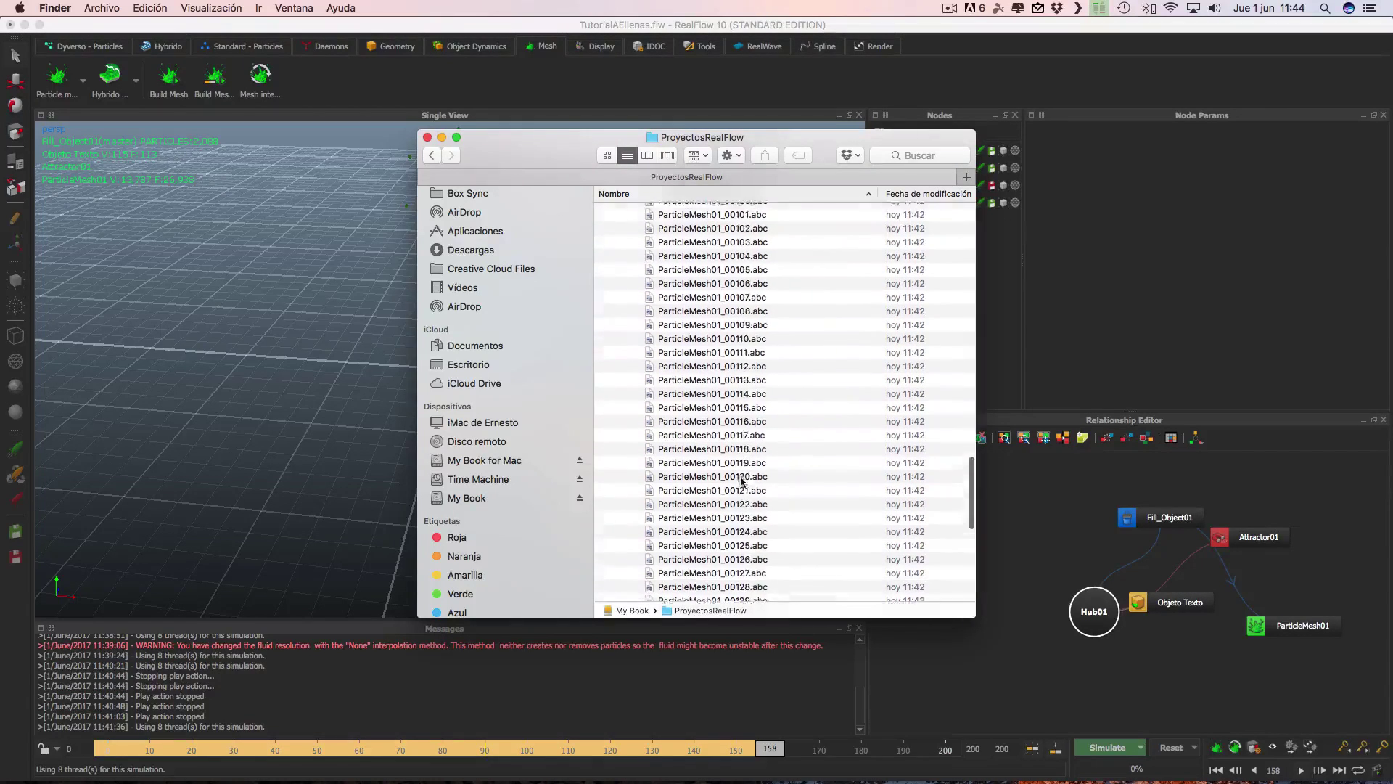
pyautogui.scroll(-5, 744, 478)
pyautogui.scroll(-5, 741, 479)
pyautogui.scroll(-5, 741, 481)
pyautogui.scroll(5, 742, 481)
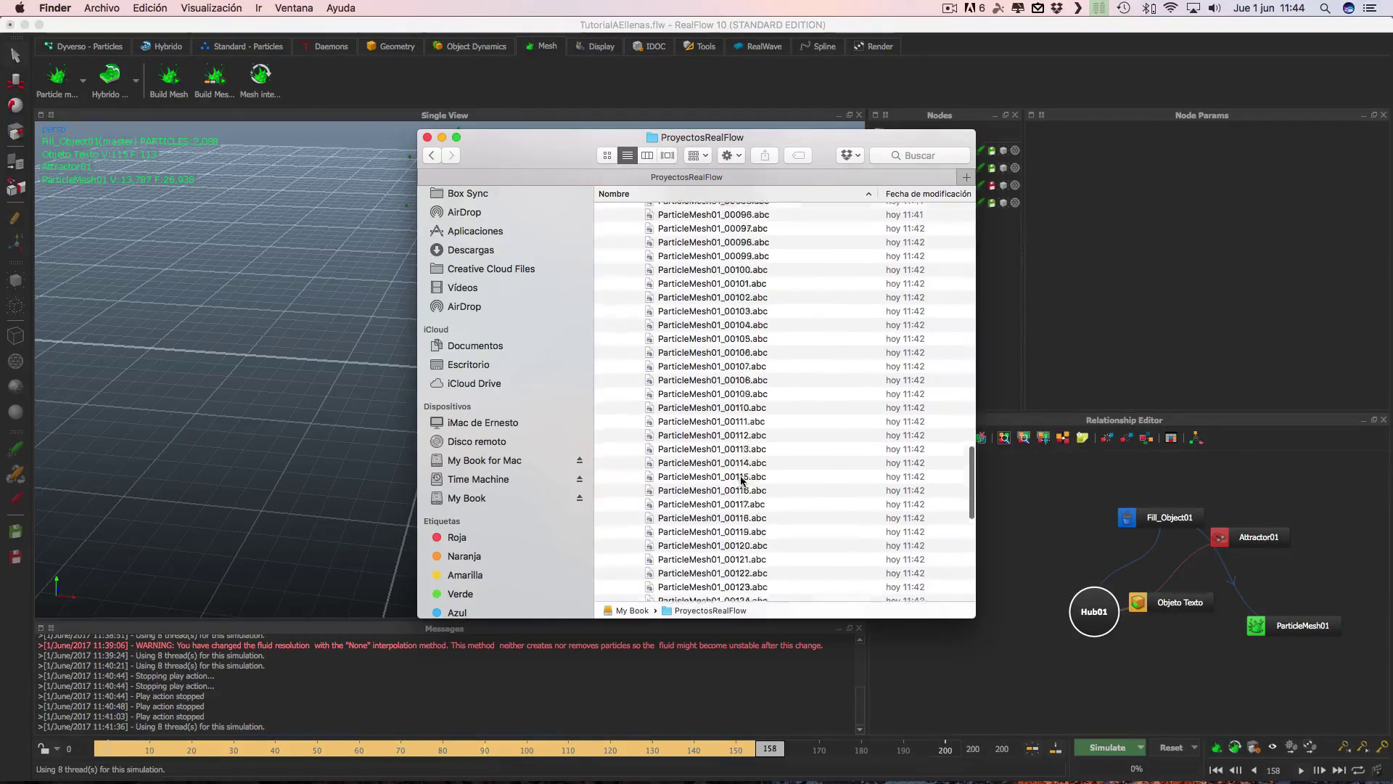
pyautogui.scroll(10, 741, 480)
pyautogui.scroll(15, 742, 480)
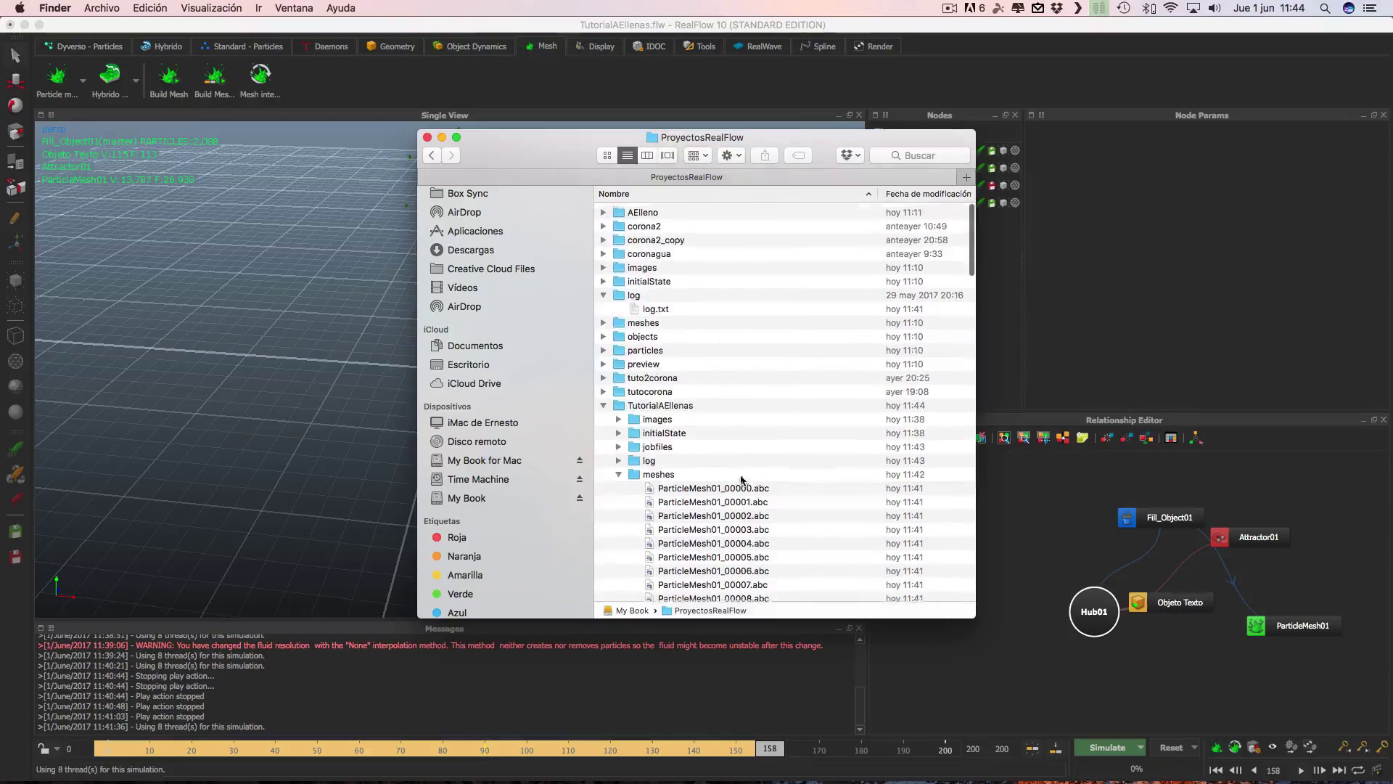
# Collapse the meshes folder, close Finder, and return to RealFlow.
pyautogui.click(618, 473)
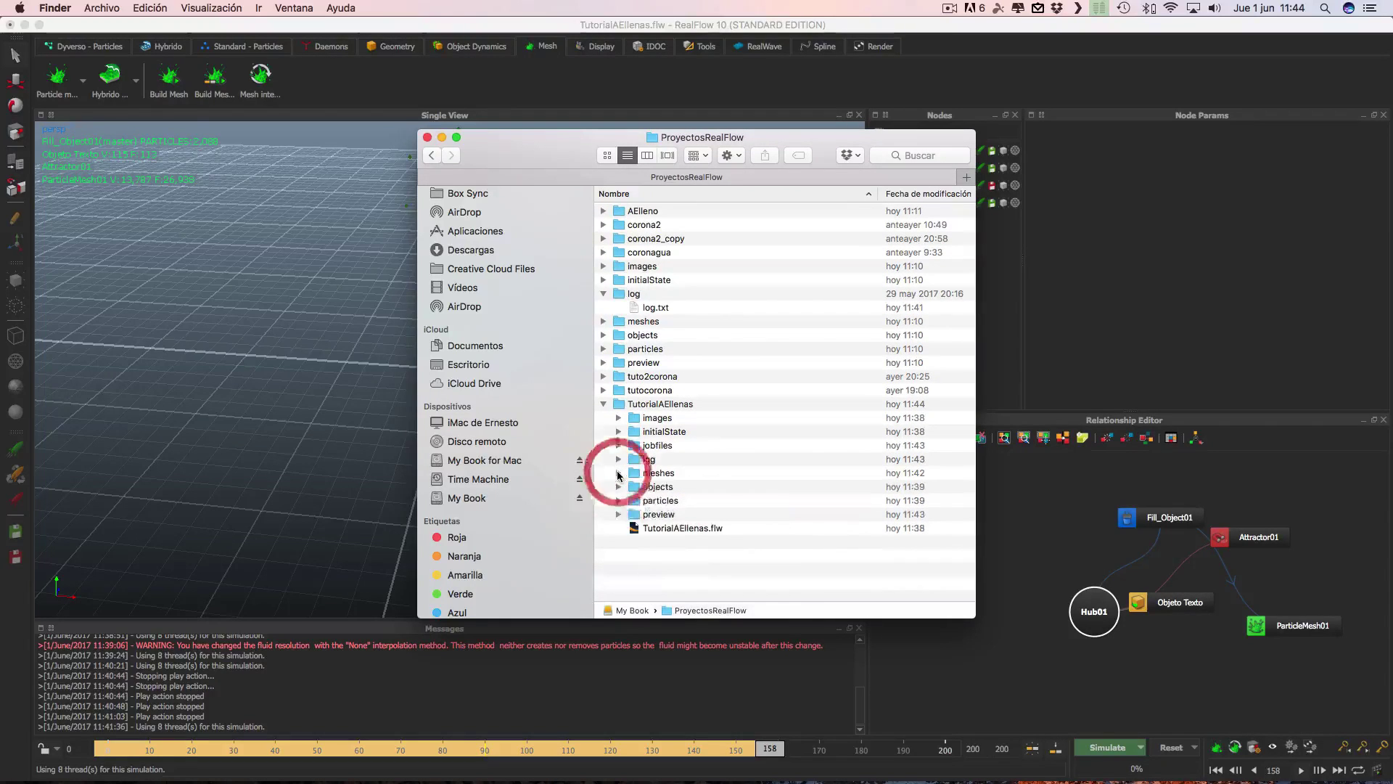
pyautogui.click(428, 138)
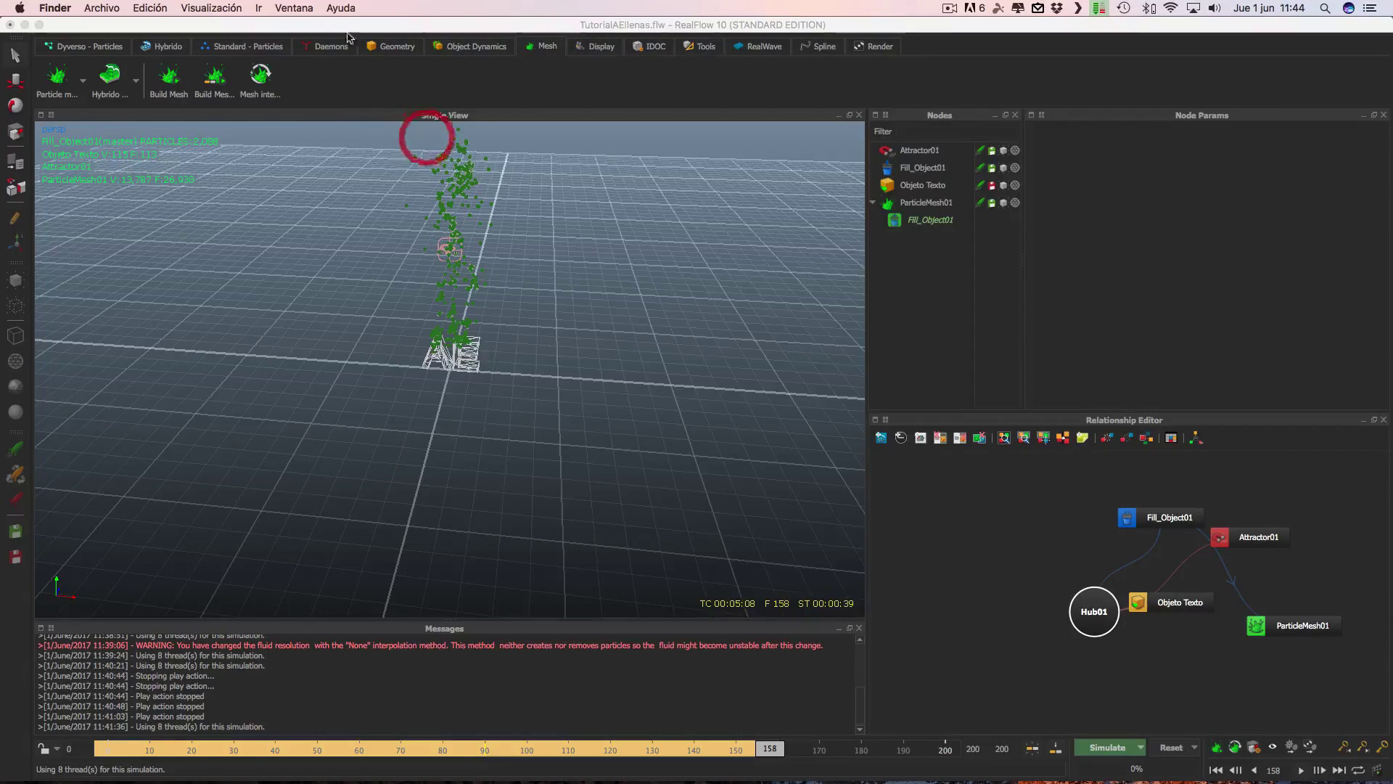
pyautogui.click(231, 8)
pyautogui.click(712, 284)
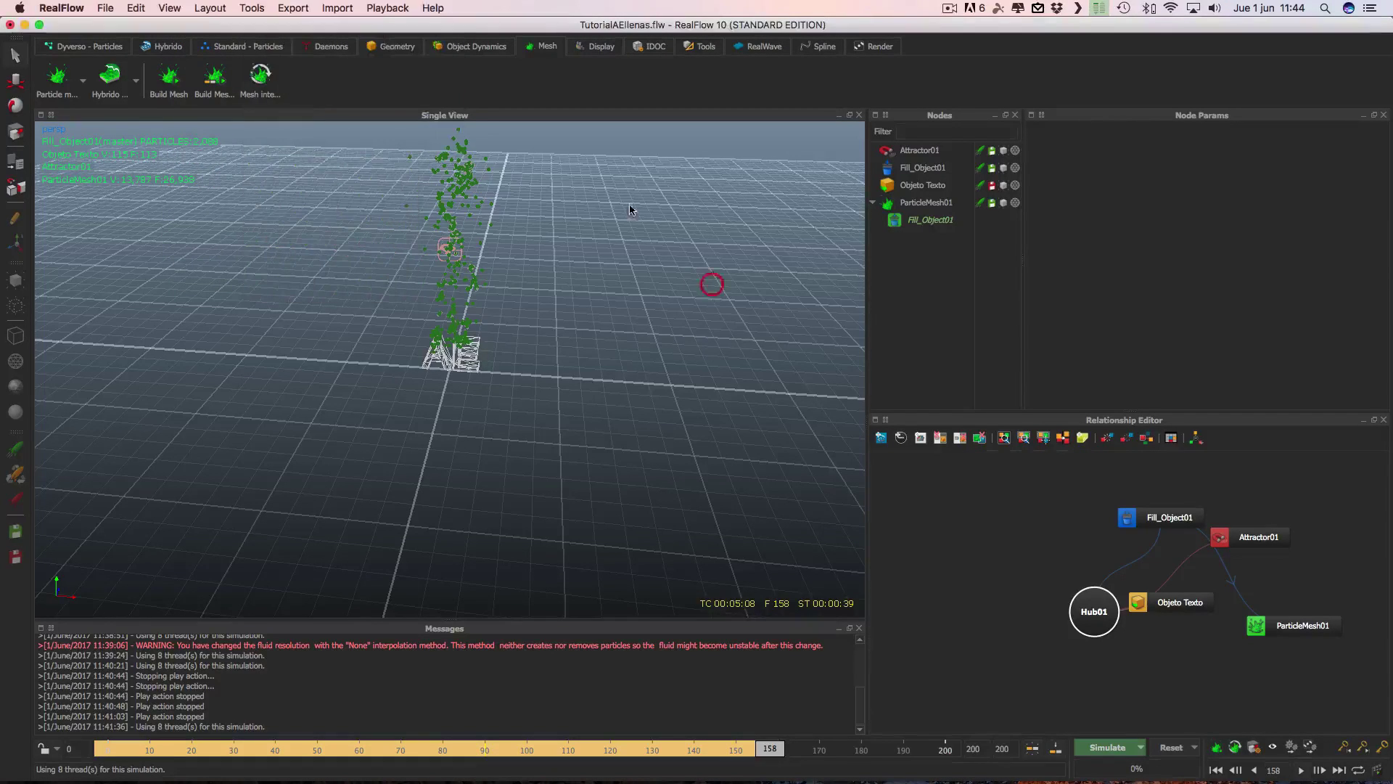
# Reopen Export Central to recheck ParticleMesh01's .bin mesh export, then close it.
pyautogui.click(293, 8)
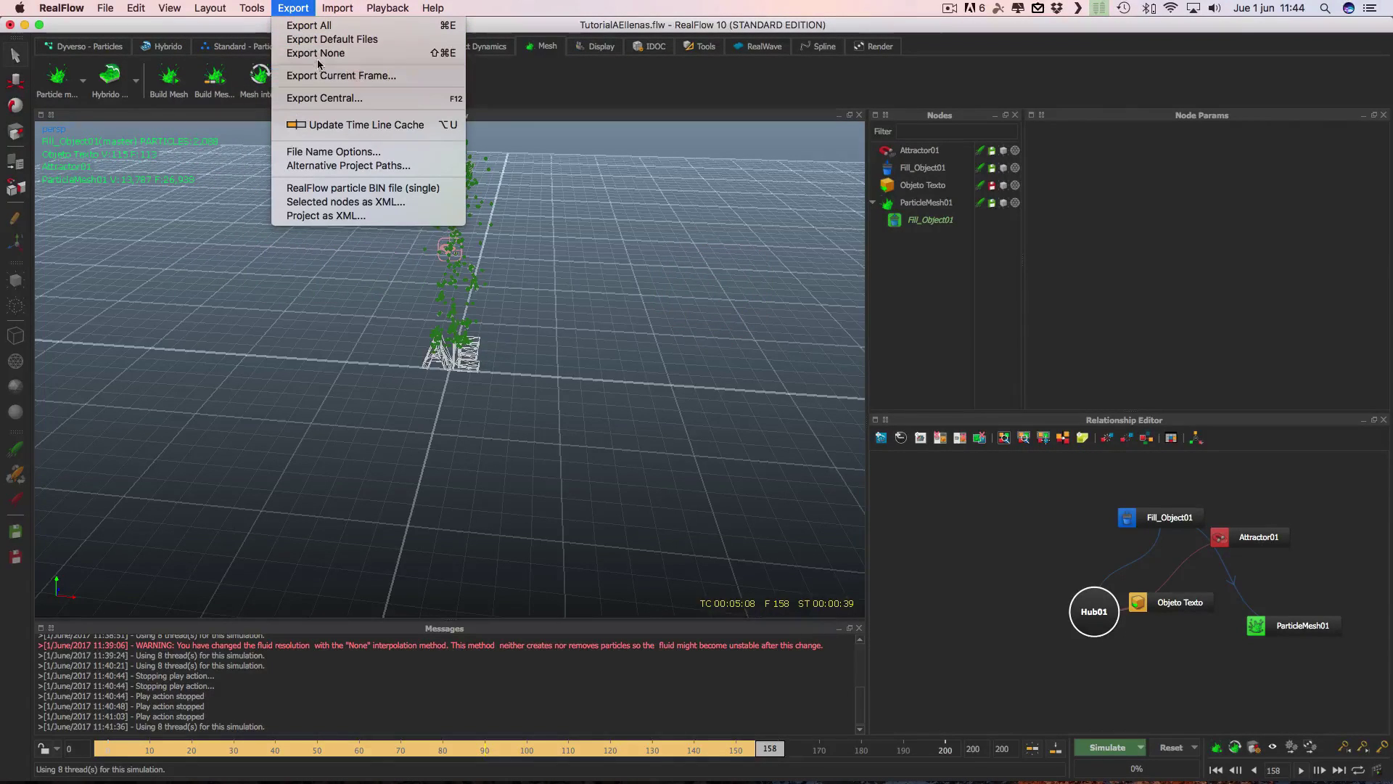
pyautogui.click(316, 97)
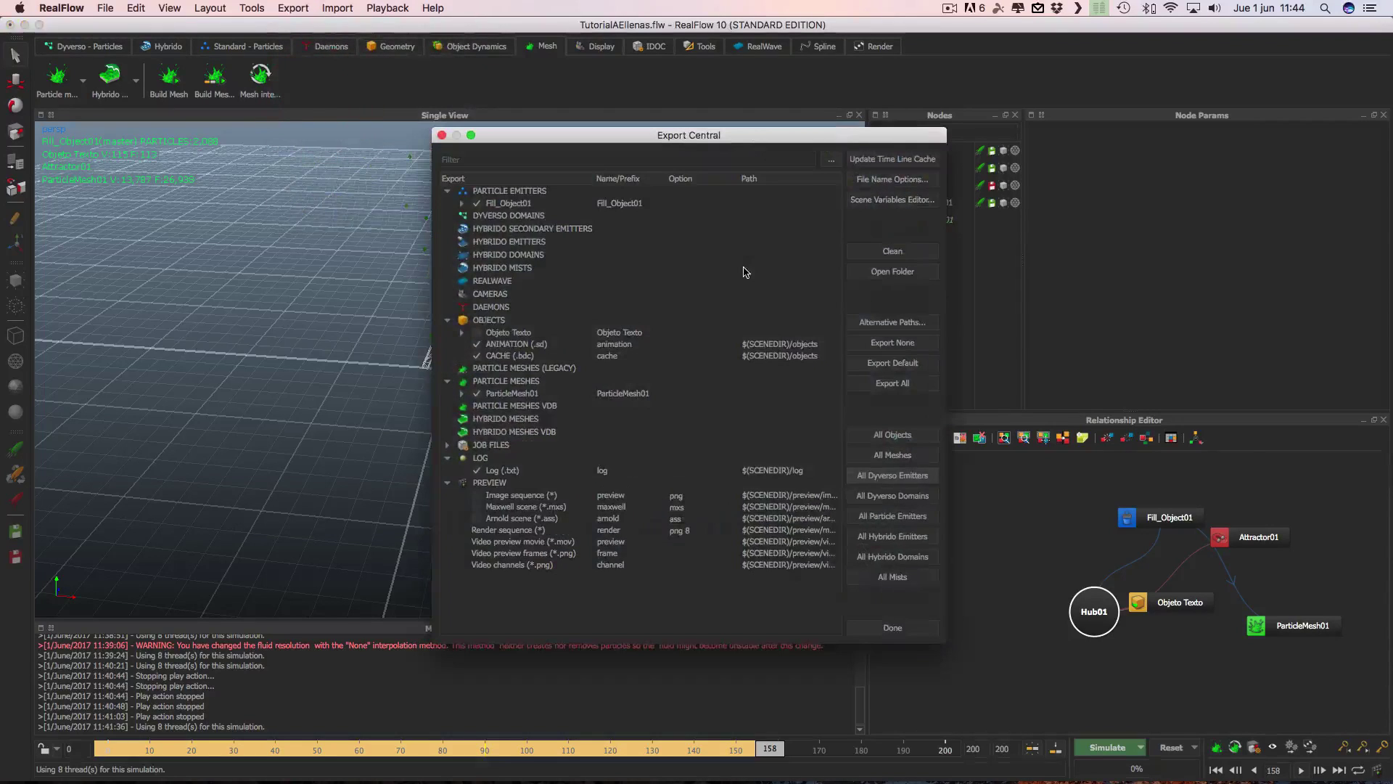
pyautogui.click(461, 394)
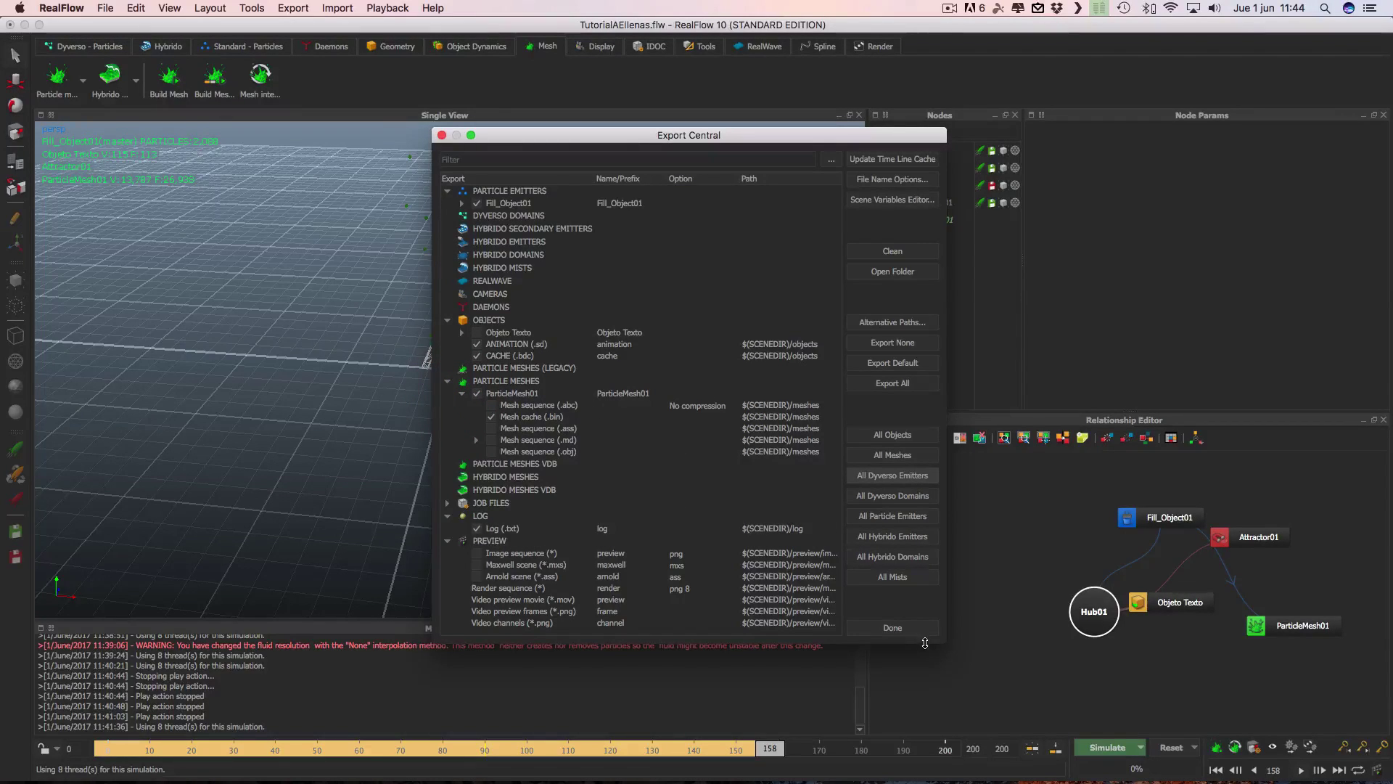
pyautogui.click(904, 634)
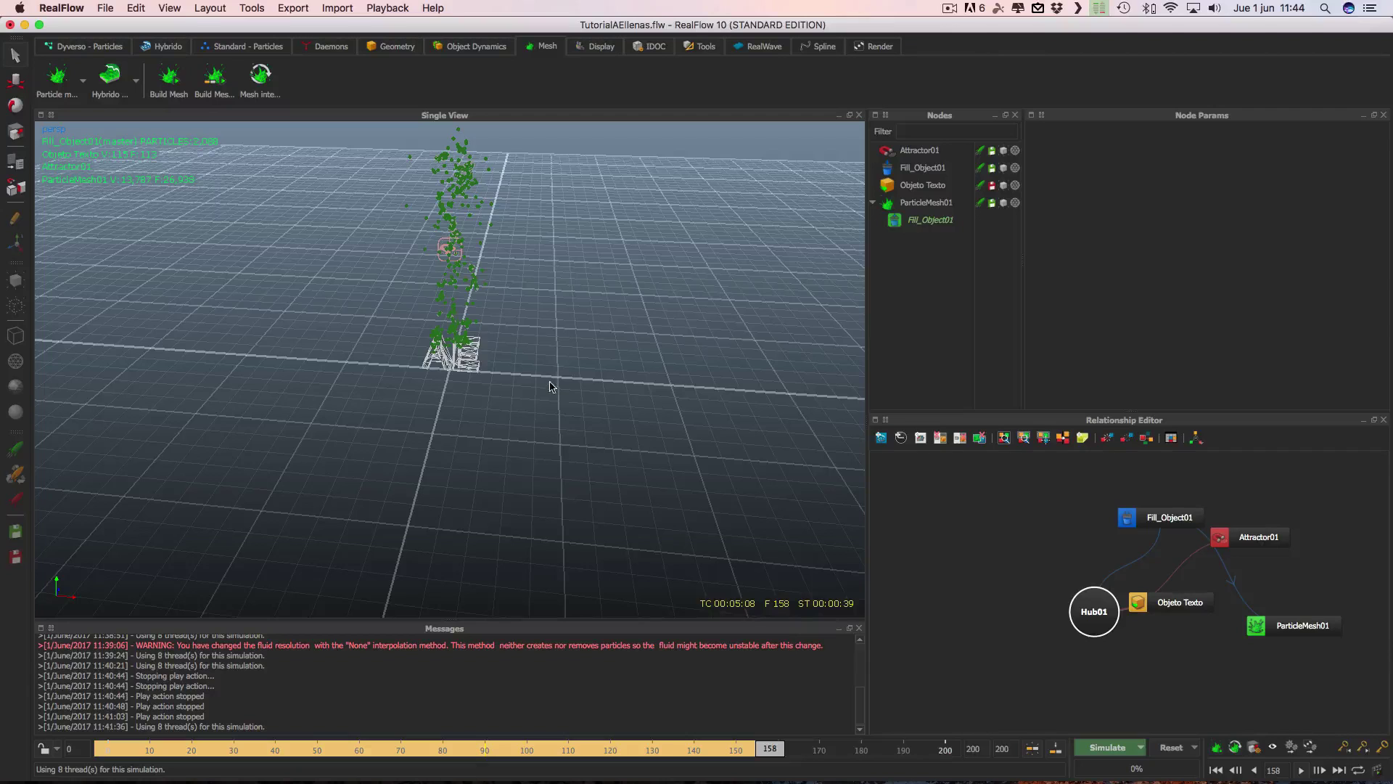
# Reset all simulation data and re-simulate the splash, stopping at frame 156.
pyautogui.click(1171, 747)
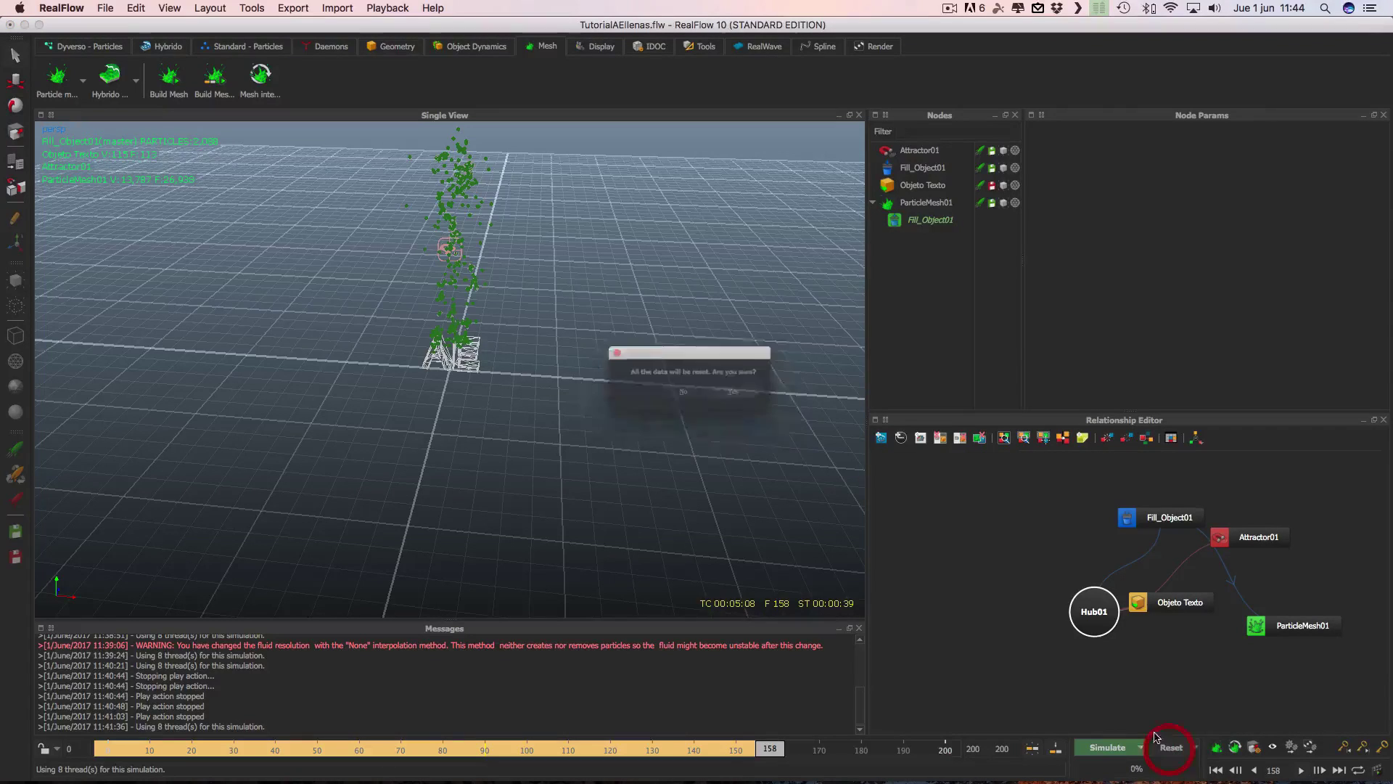
pyautogui.click(742, 395)
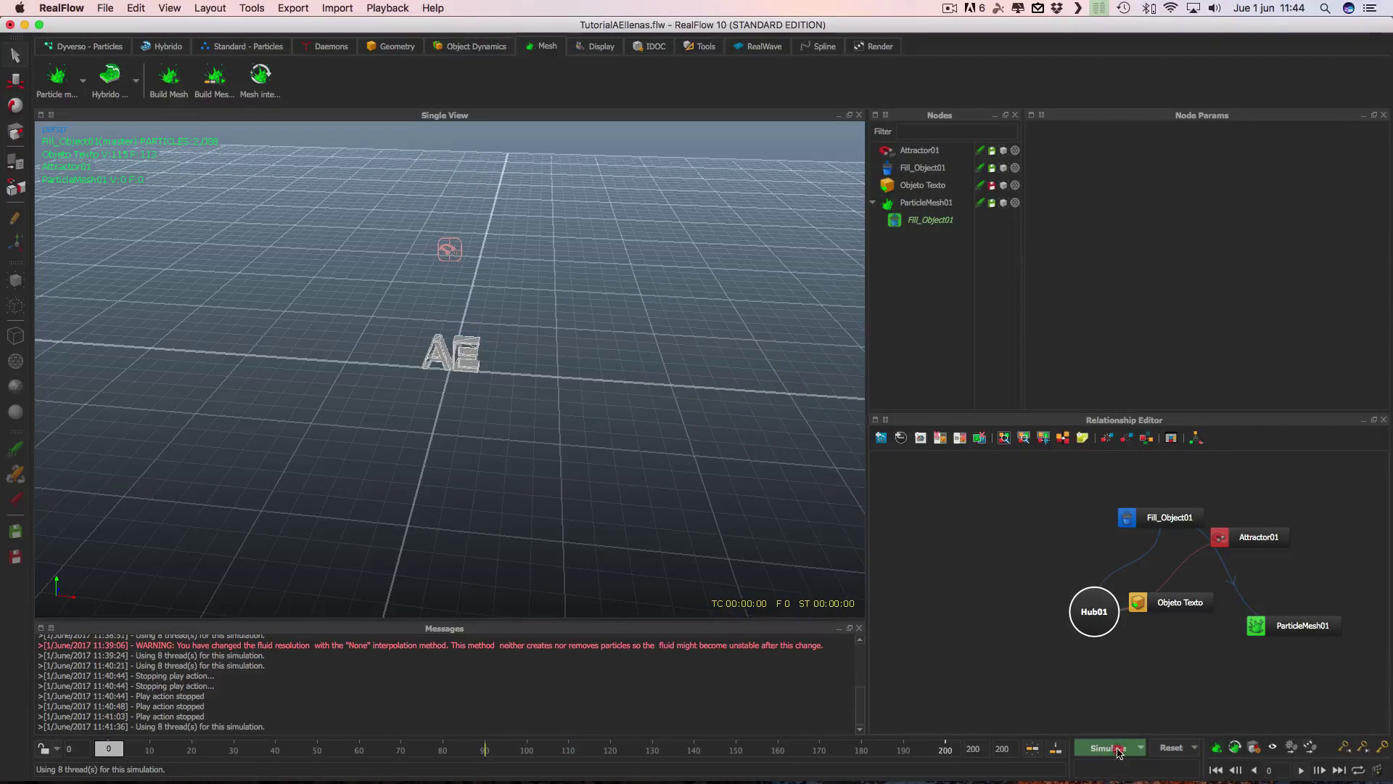
pyautogui.click(1107, 747)
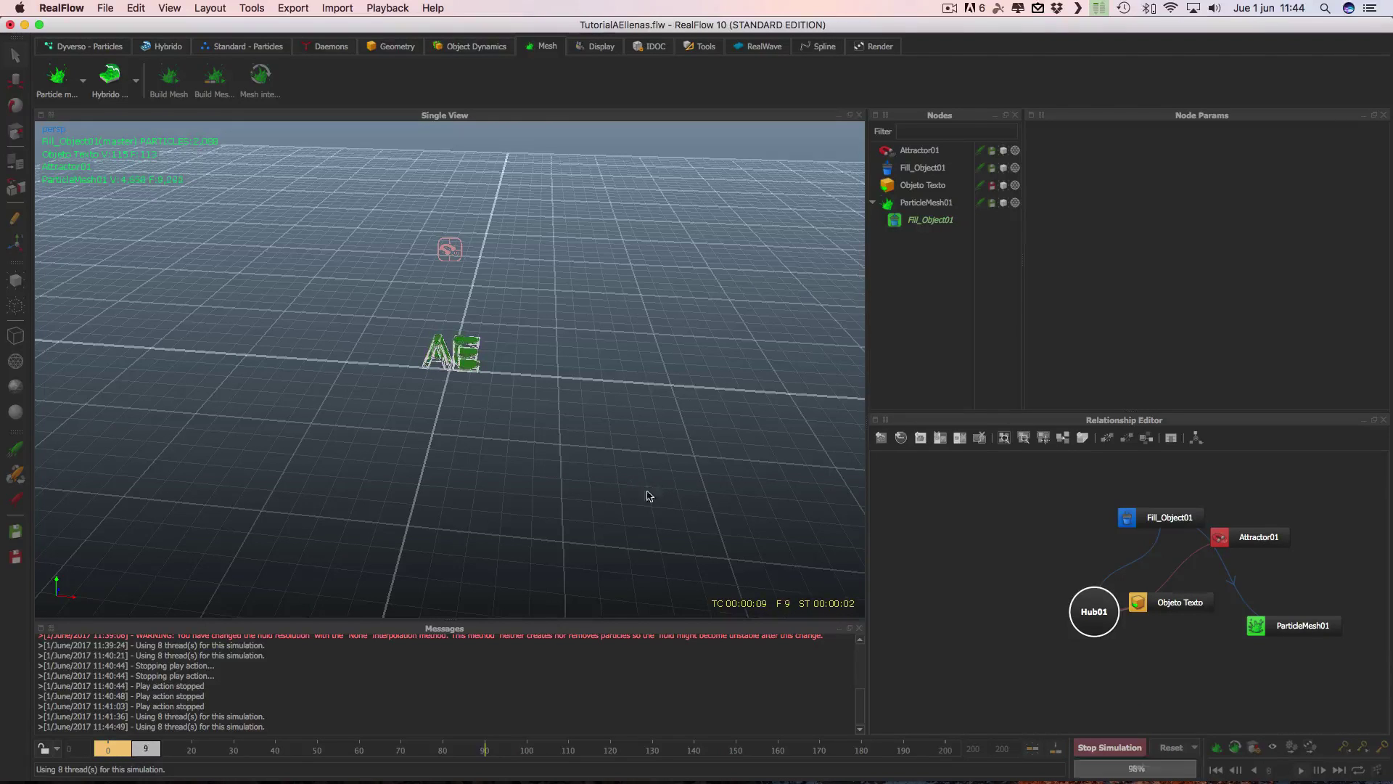
pyautogui.keyDown('alt'); pyautogui.moveTo(503, 435); pyautogui.dragTo(424, 425); pyautogui.keyUp('alt')
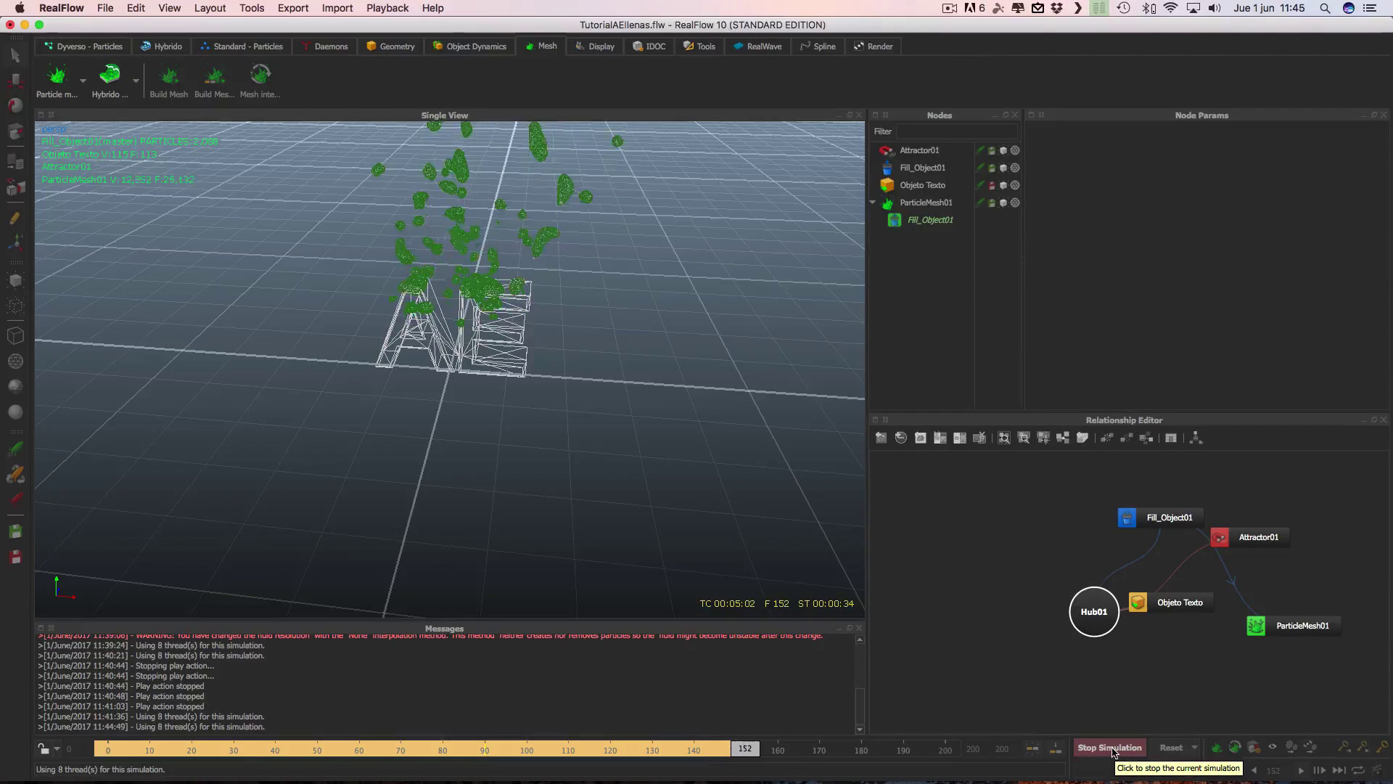
pyautogui.click(1113, 750)
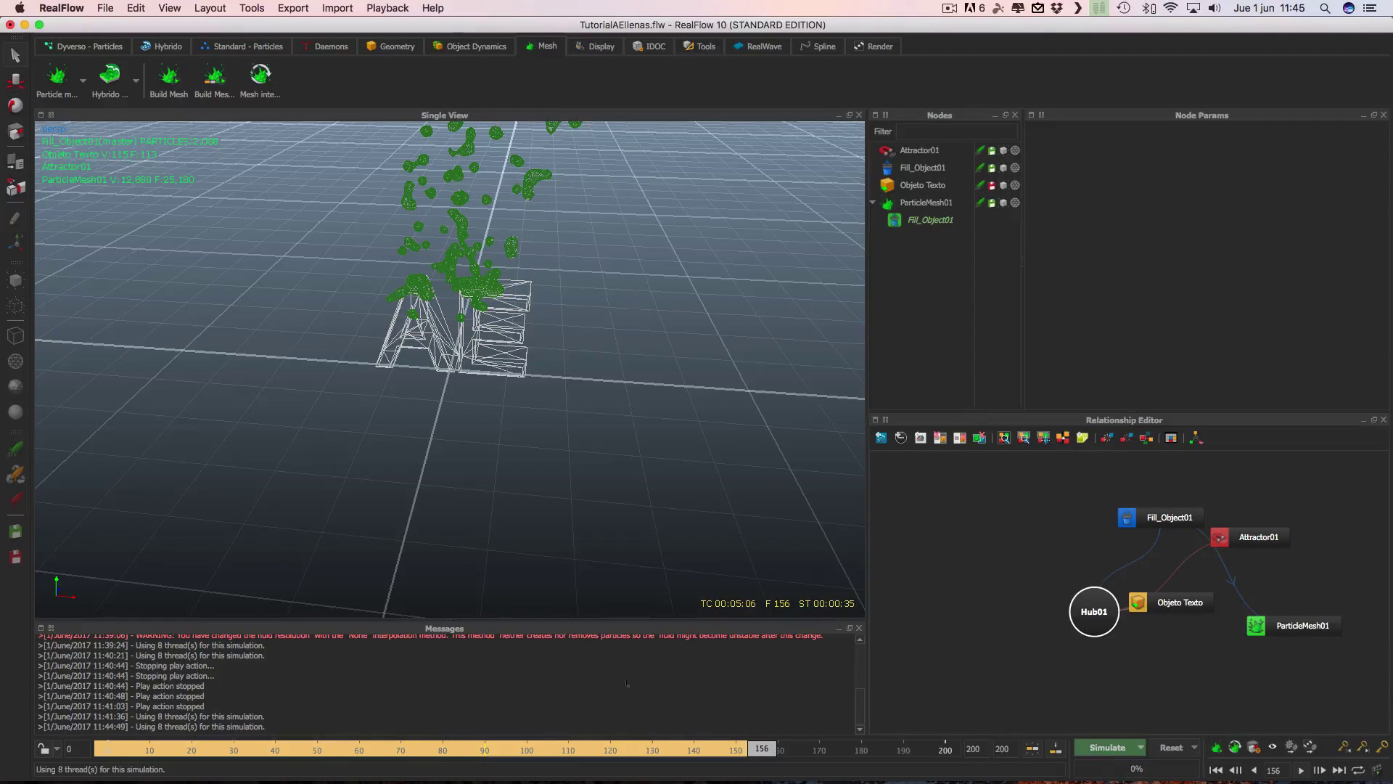
# Rewind to frame 0 and play back the cached simulation.
pyautogui.click(1221, 772)
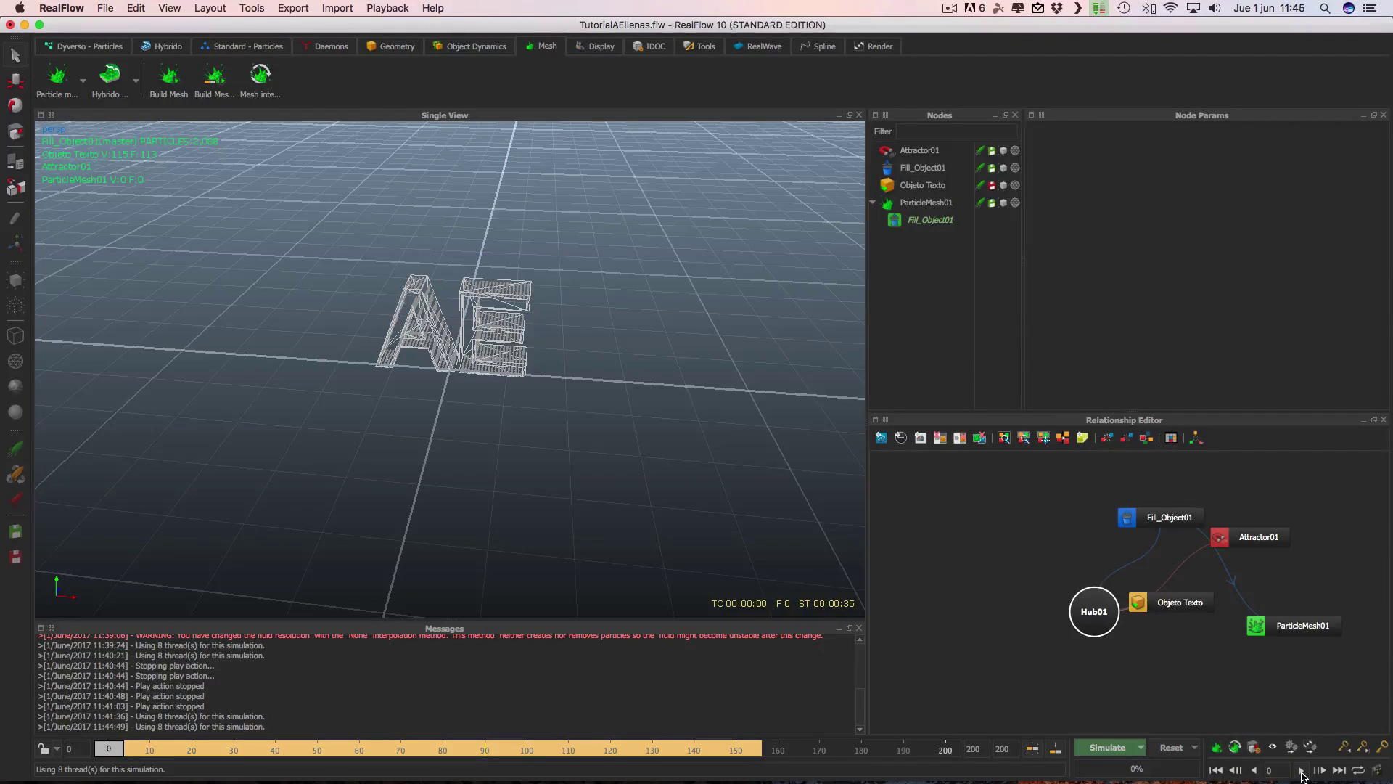
pyautogui.click(1301, 772)
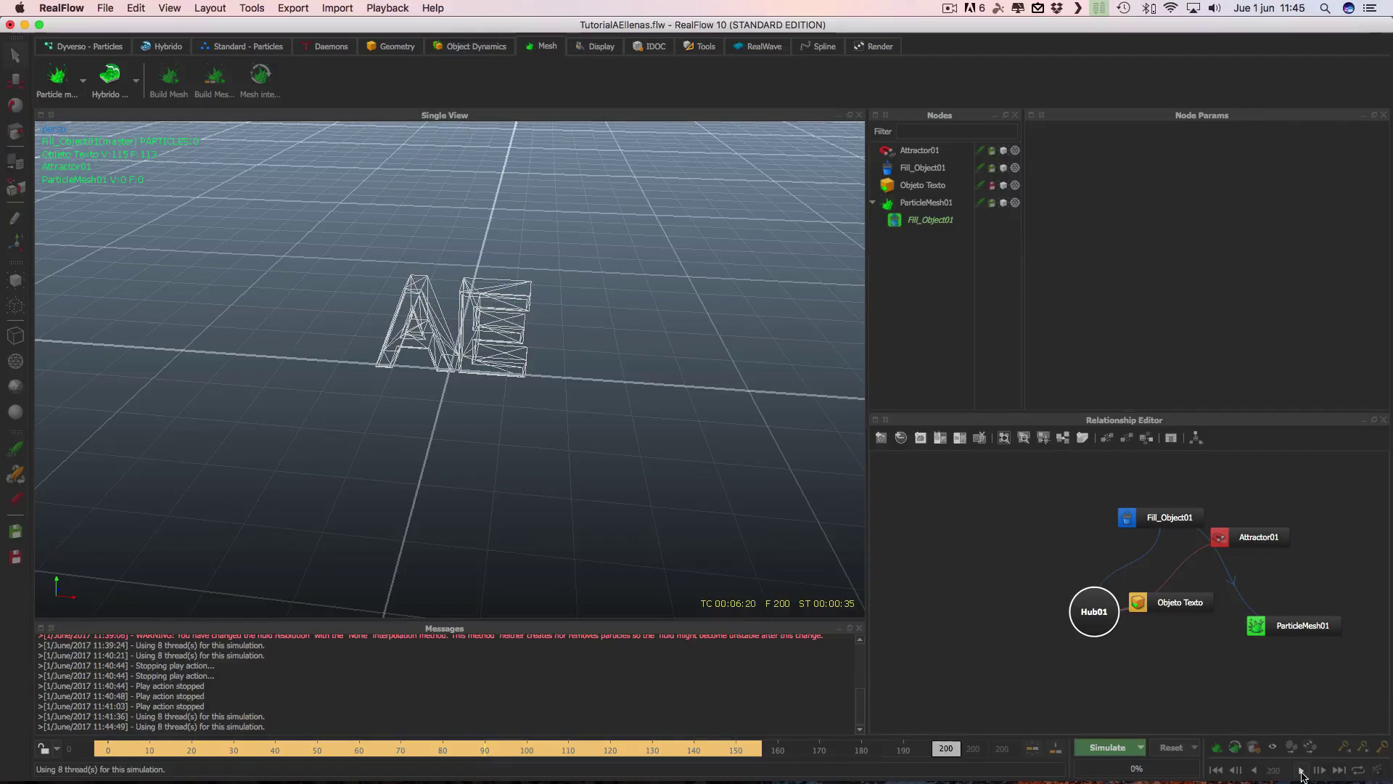
pyautogui.keyDown('alt'); pyautogui.moveTo(609, 483); pyautogui.dragTo(615, 487); pyautogui.keyUp('alt')
pyautogui.scroll(-3, 615, 487)
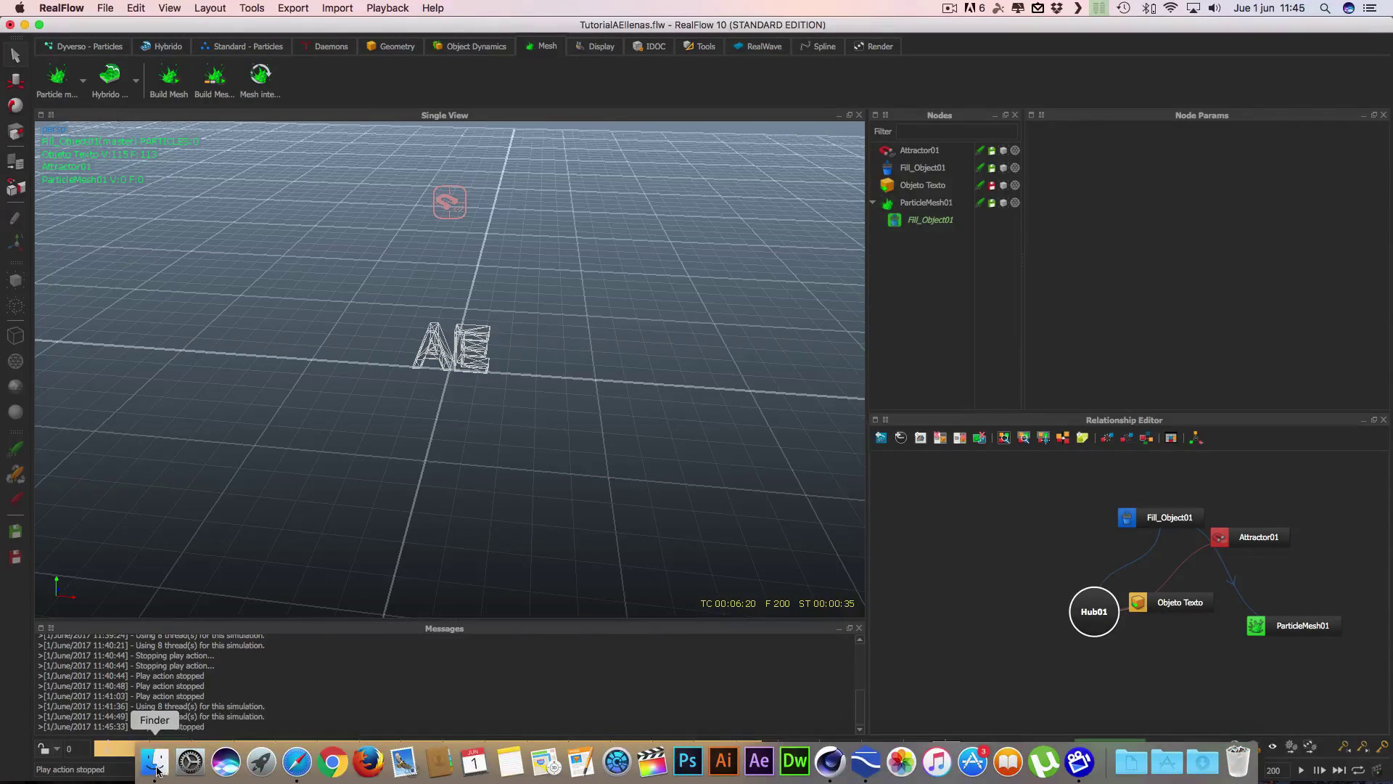
# Open My Book > ProyectosRealFlow in Finder and expand the TutorialAEllenas meshes folder.
pyautogui.click(164, 769)
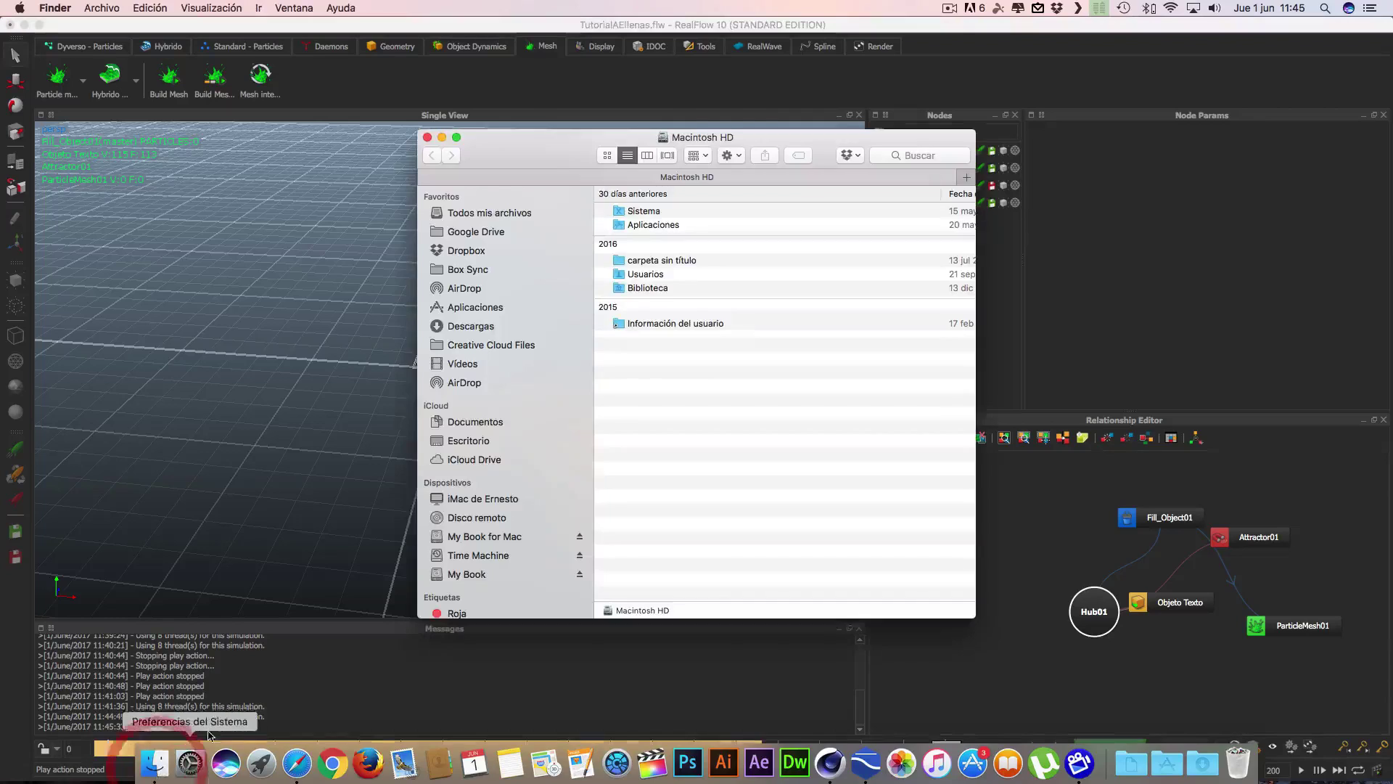
pyautogui.click(464, 574)
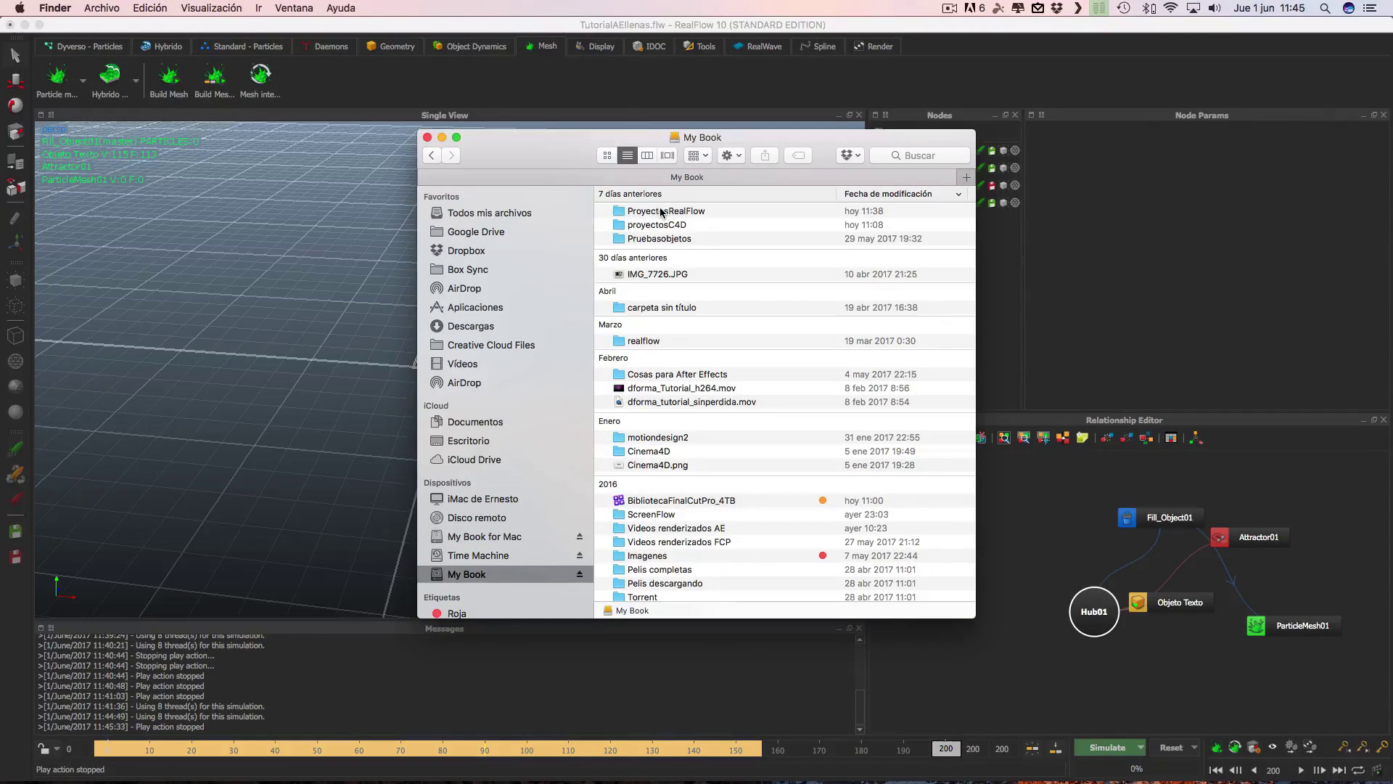
pyautogui.doubleClick(662, 211)
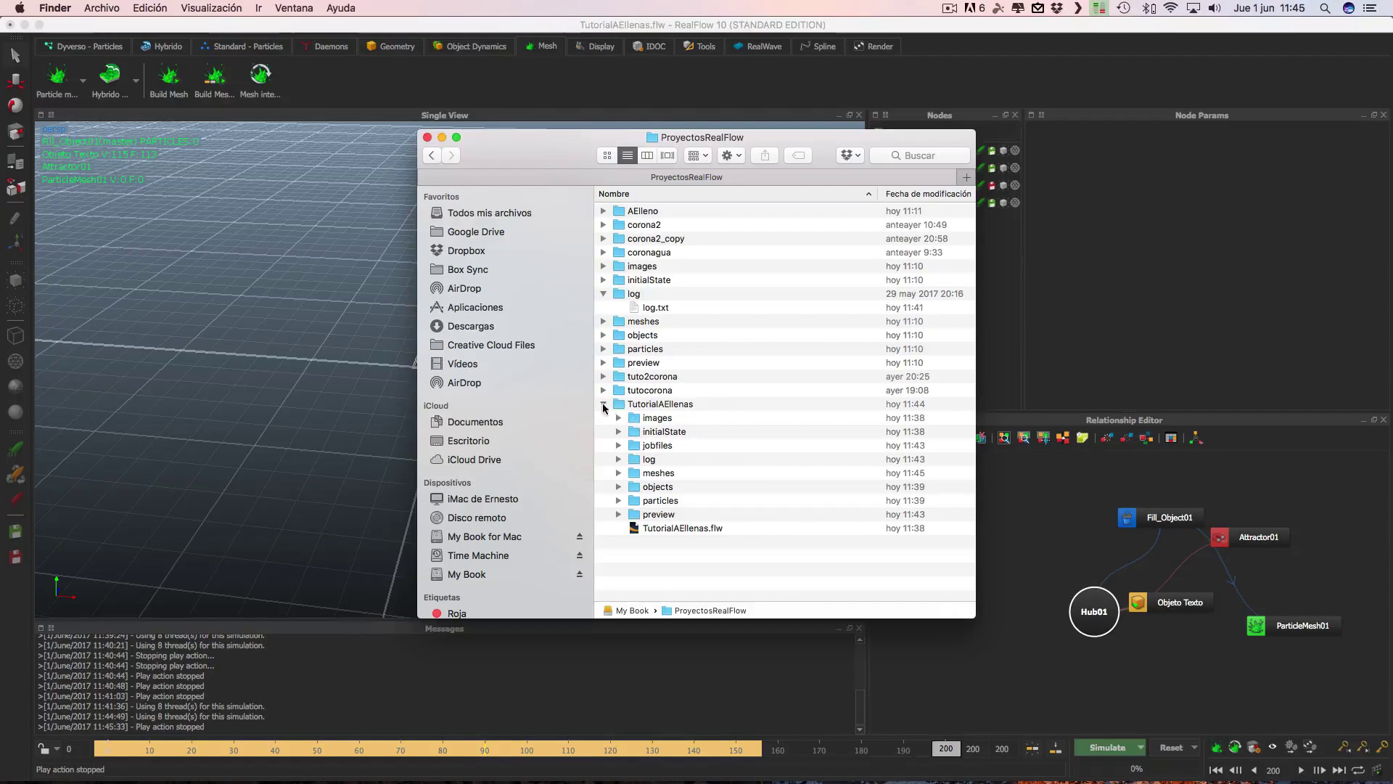
pyautogui.click(618, 473)
# Scroll through the ParticleMesh01 .bin and .abc files, then close the window.
pyautogui.scroll(-5, 754, 406)
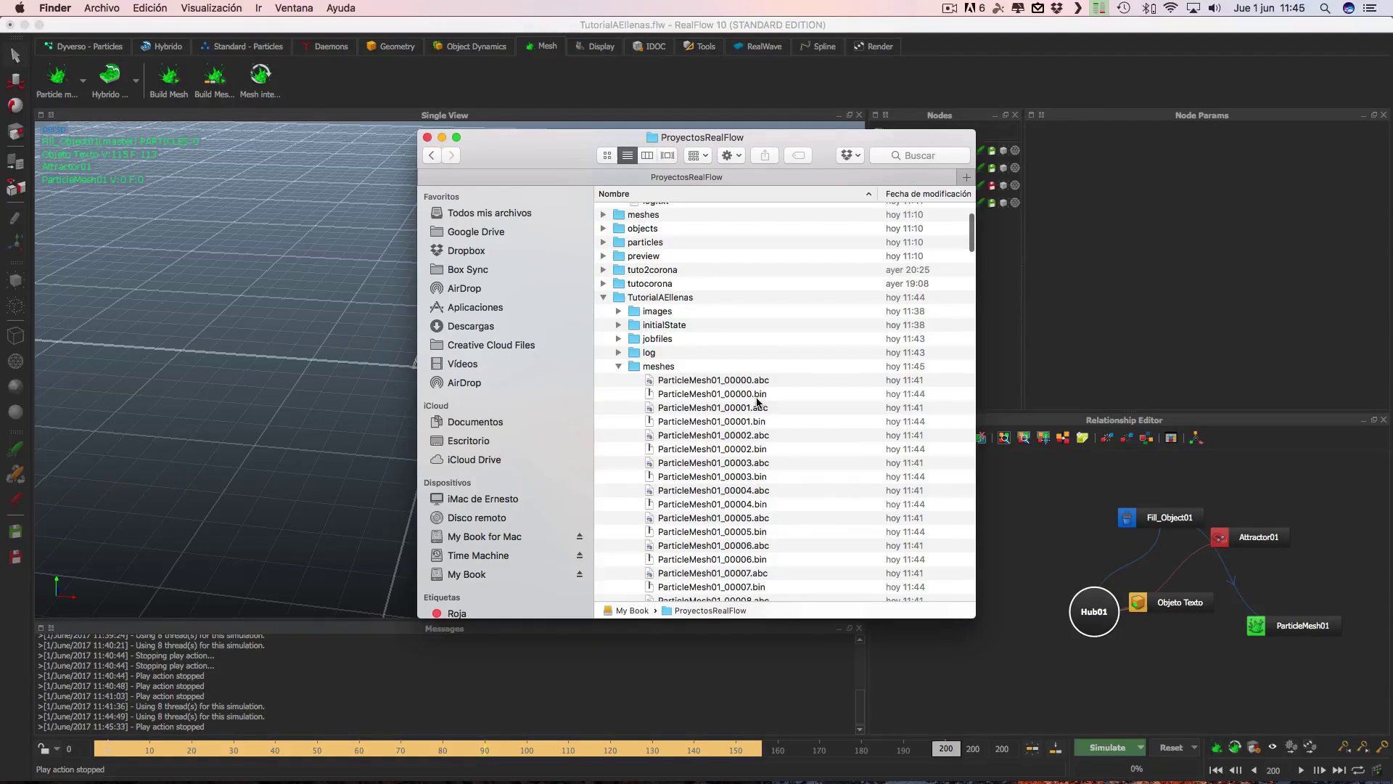
pyautogui.scroll(-3, 744, 435)
pyautogui.scroll(-3, 740, 446)
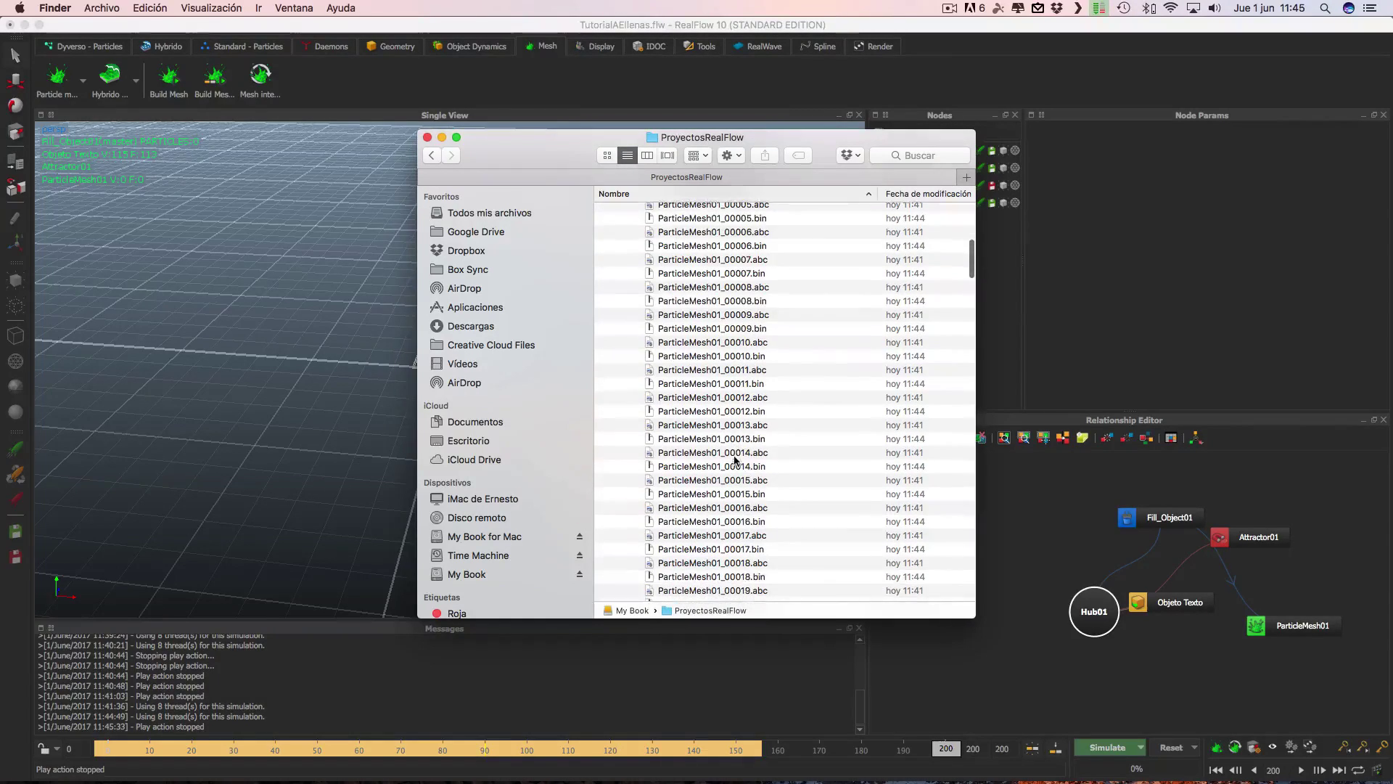
pyautogui.scroll(-2, 739, 453)
pyautogui.scroll(-3, 737, 455)
pyautogui.scroll(-5, 737, 454)
pyautogui.scroll(-5, 737, 451)
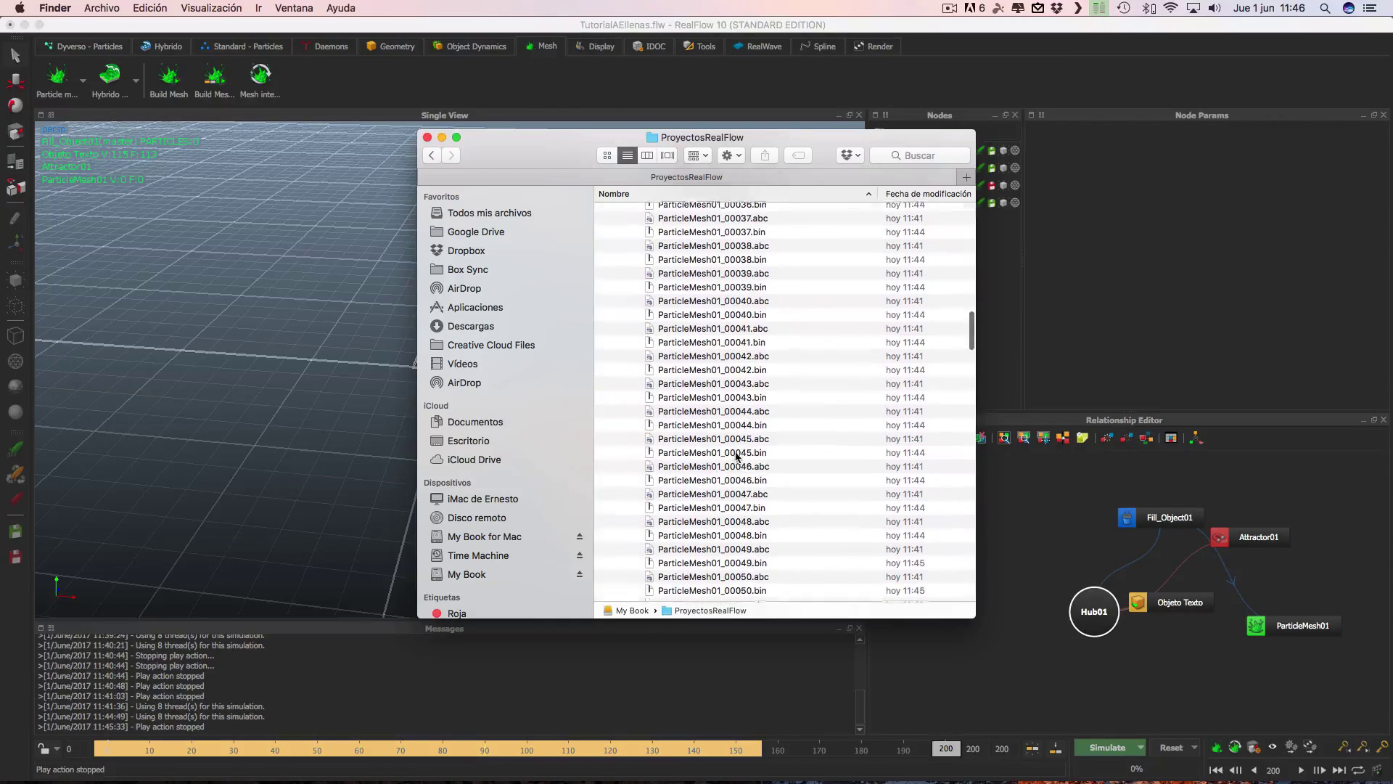
pyautogui.scroll(-5, 737, 448)
pyautogui.scroll(-5, 737, 444)
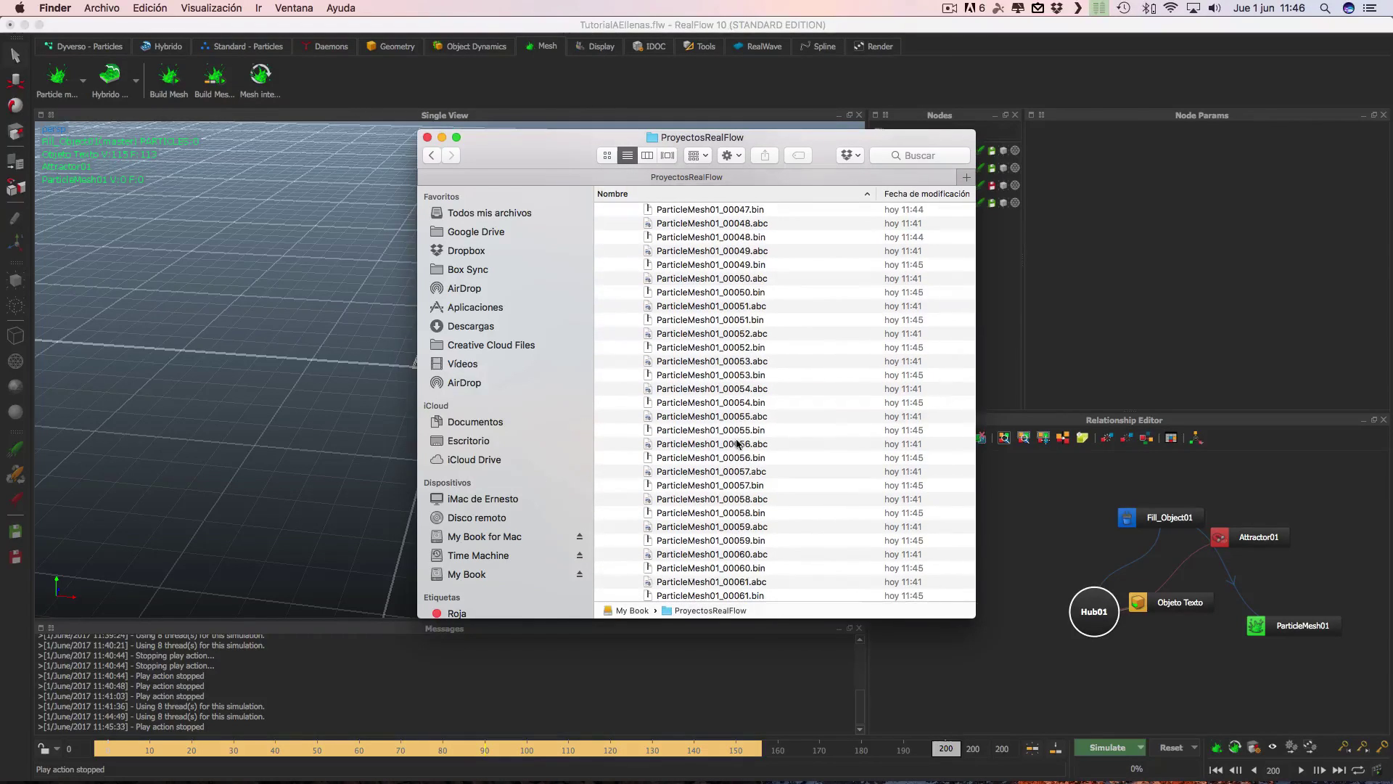
pyautogui.click(428, 137)
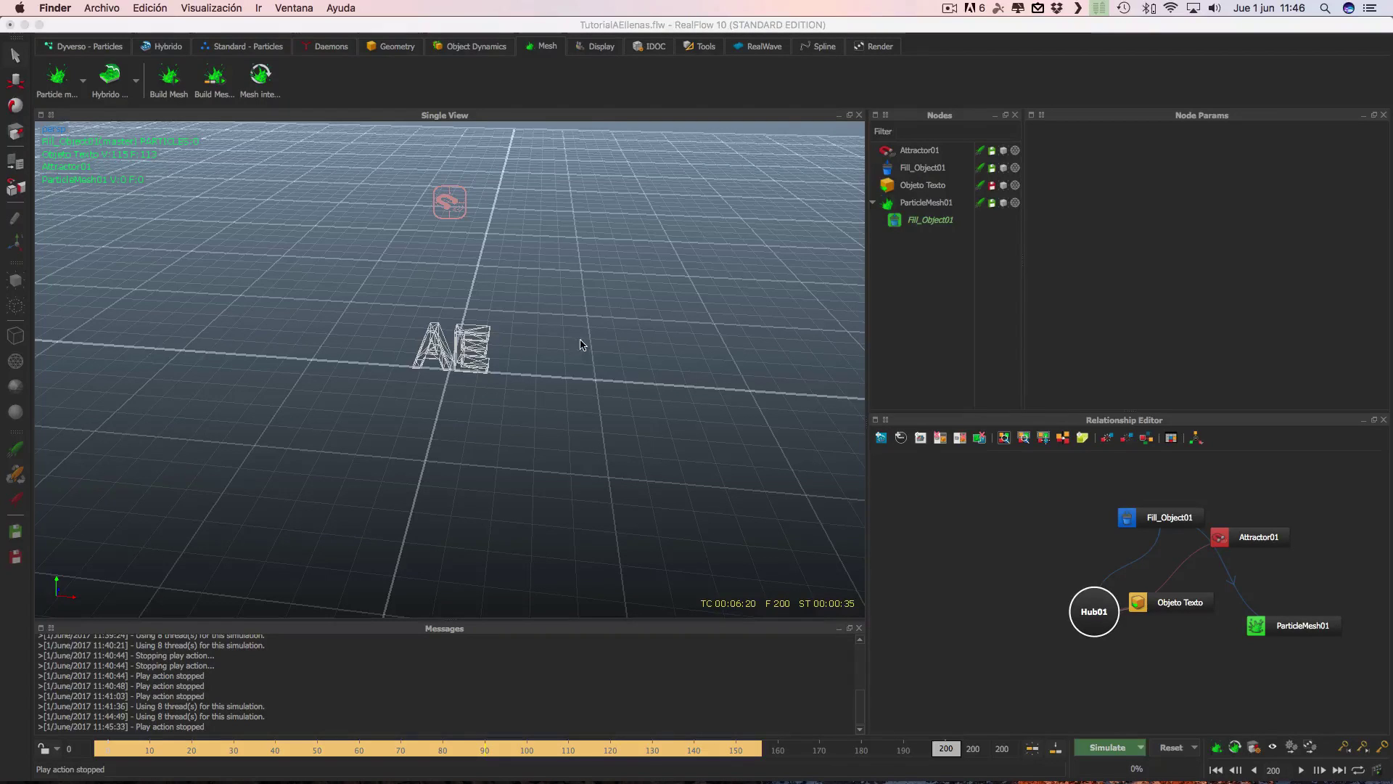
# Bring RealFlow to the front and save the TutorialAEllenas project.
pyautogui.scroll(3, 484, 349)
pyautogui.scroll(-3, 522, 326)
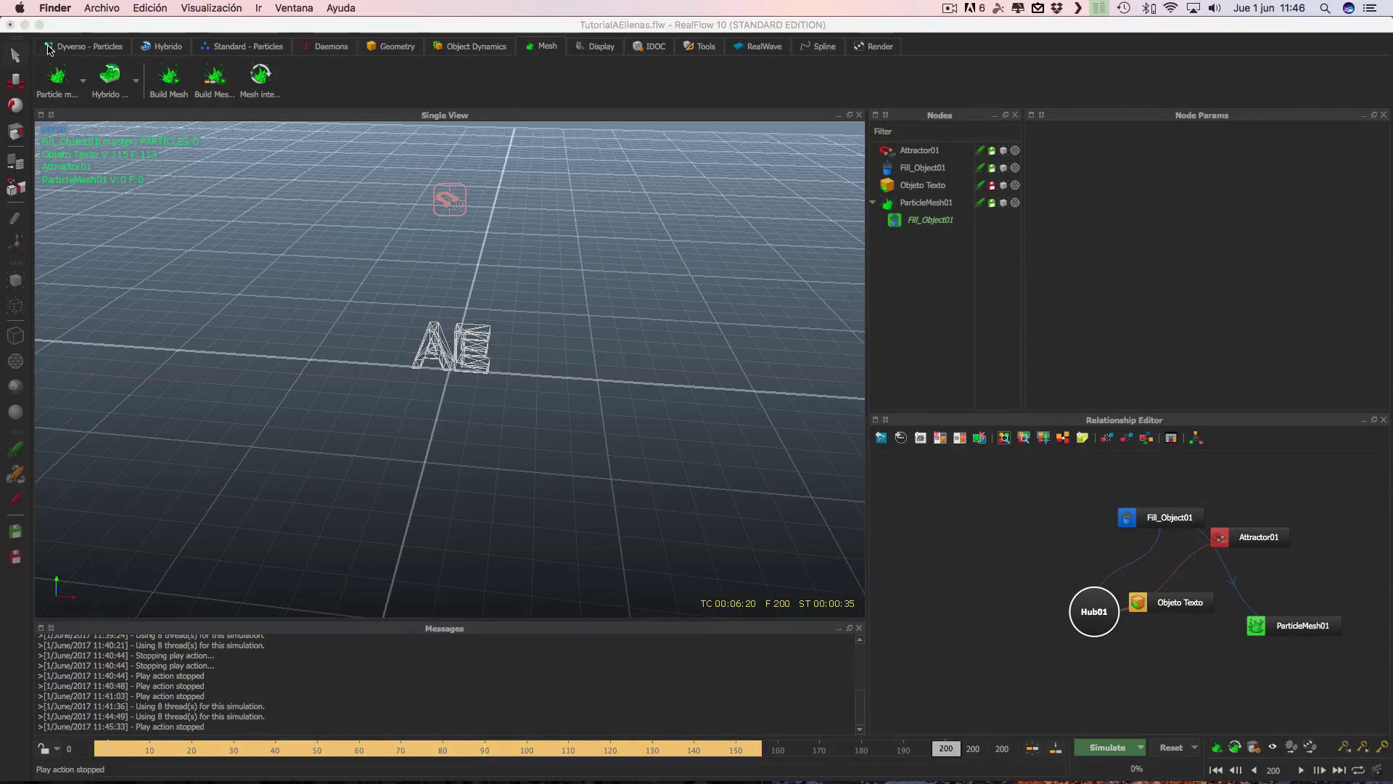
pyautogui.click(52, 9)
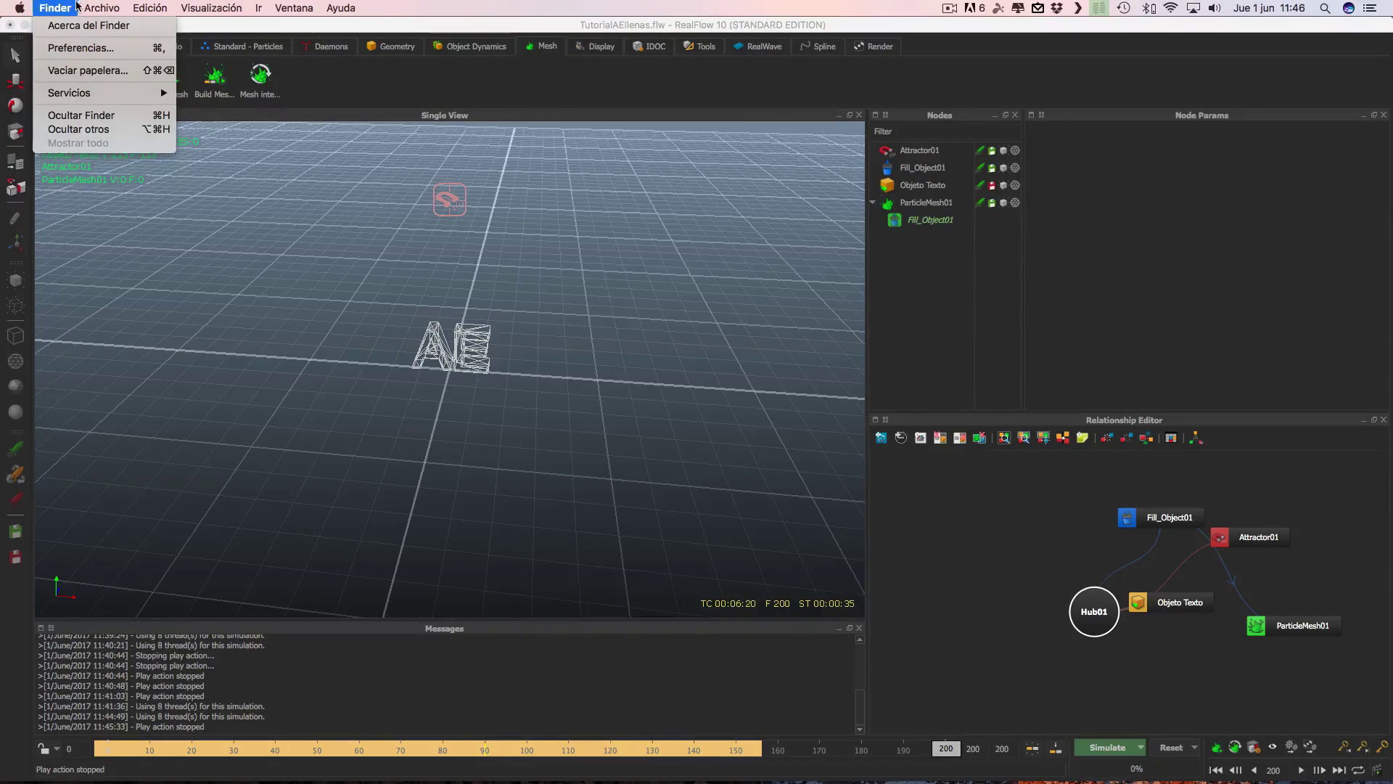
pyautogui.click(450, 199)
pyautogui.click(103, 9)
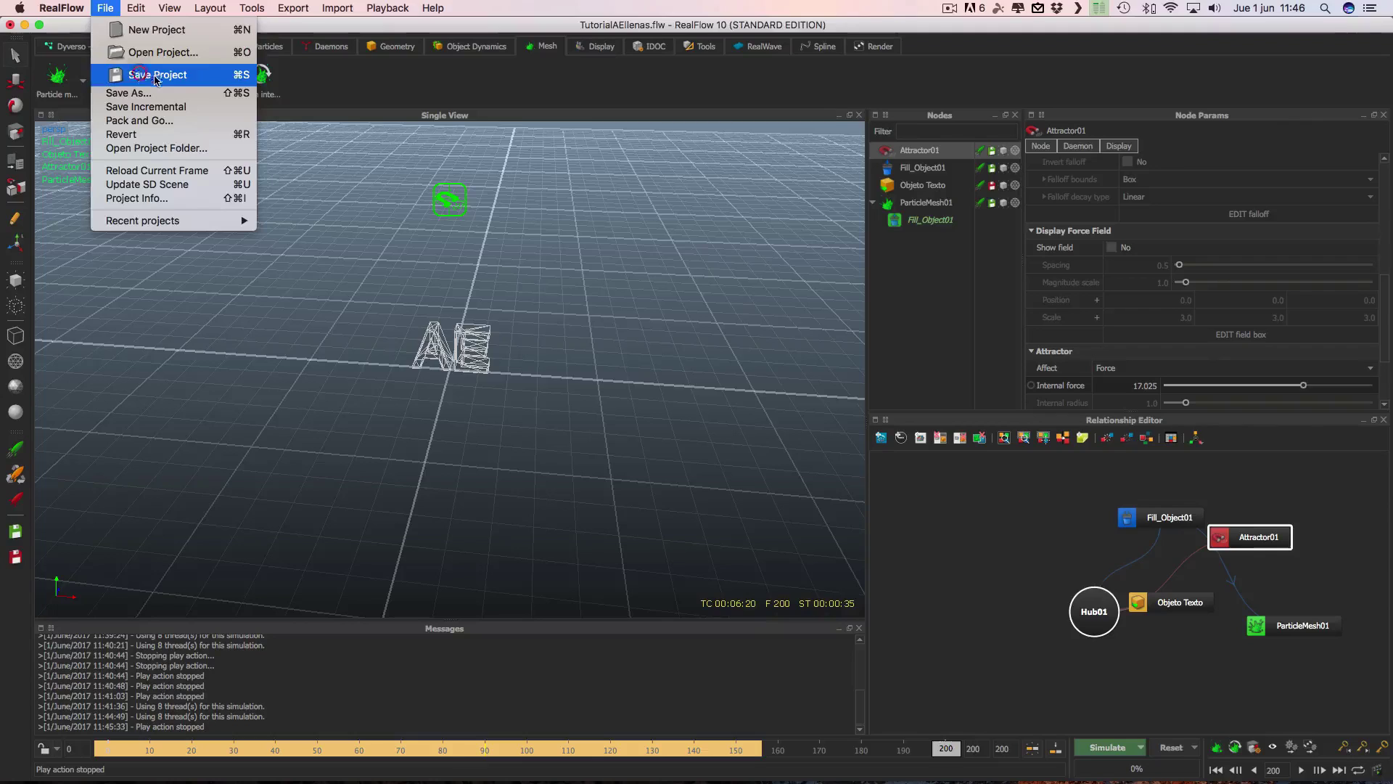
pyautogui.click(155, 76)
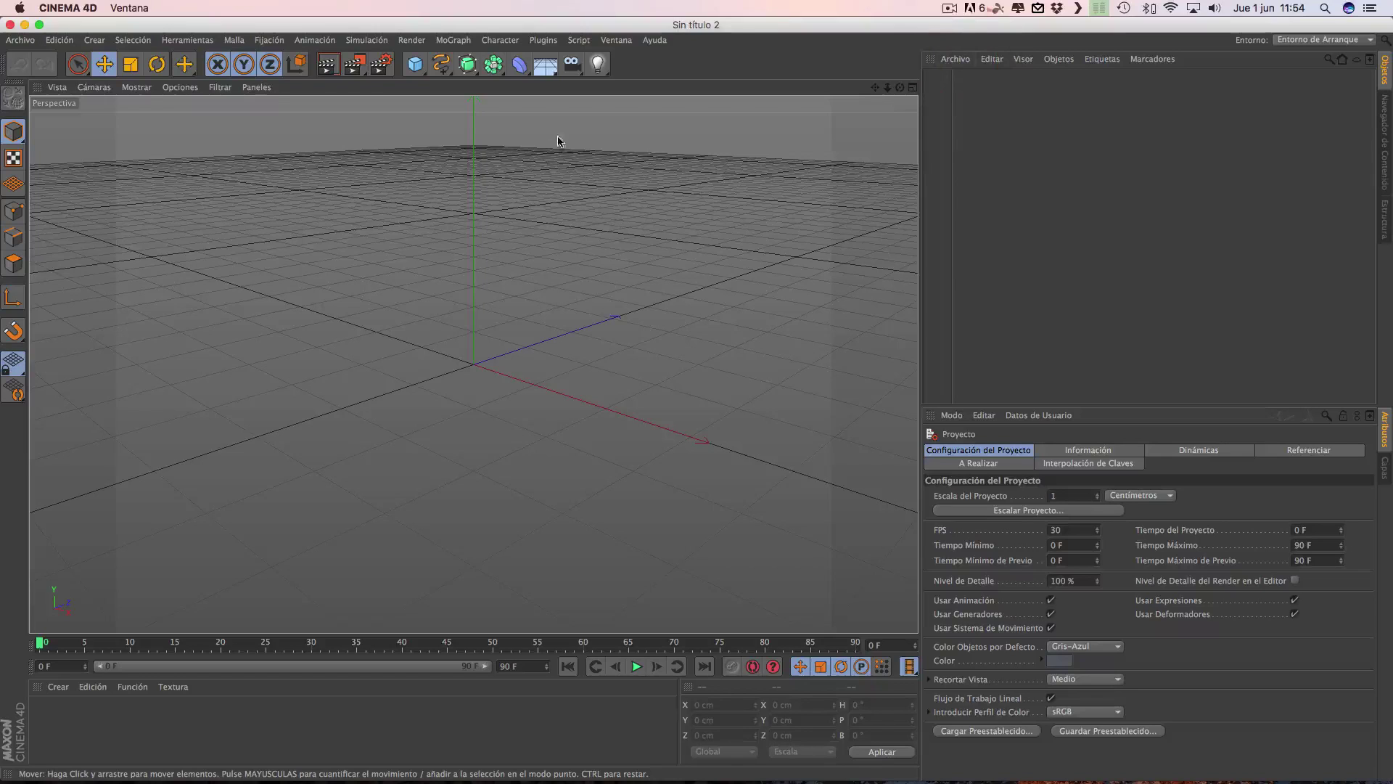
# Start the RealFlow SD Importer and browse for its Object(s) file.
pyautogui.click(543, 40)
pyautogui.moveTo(577, 82)
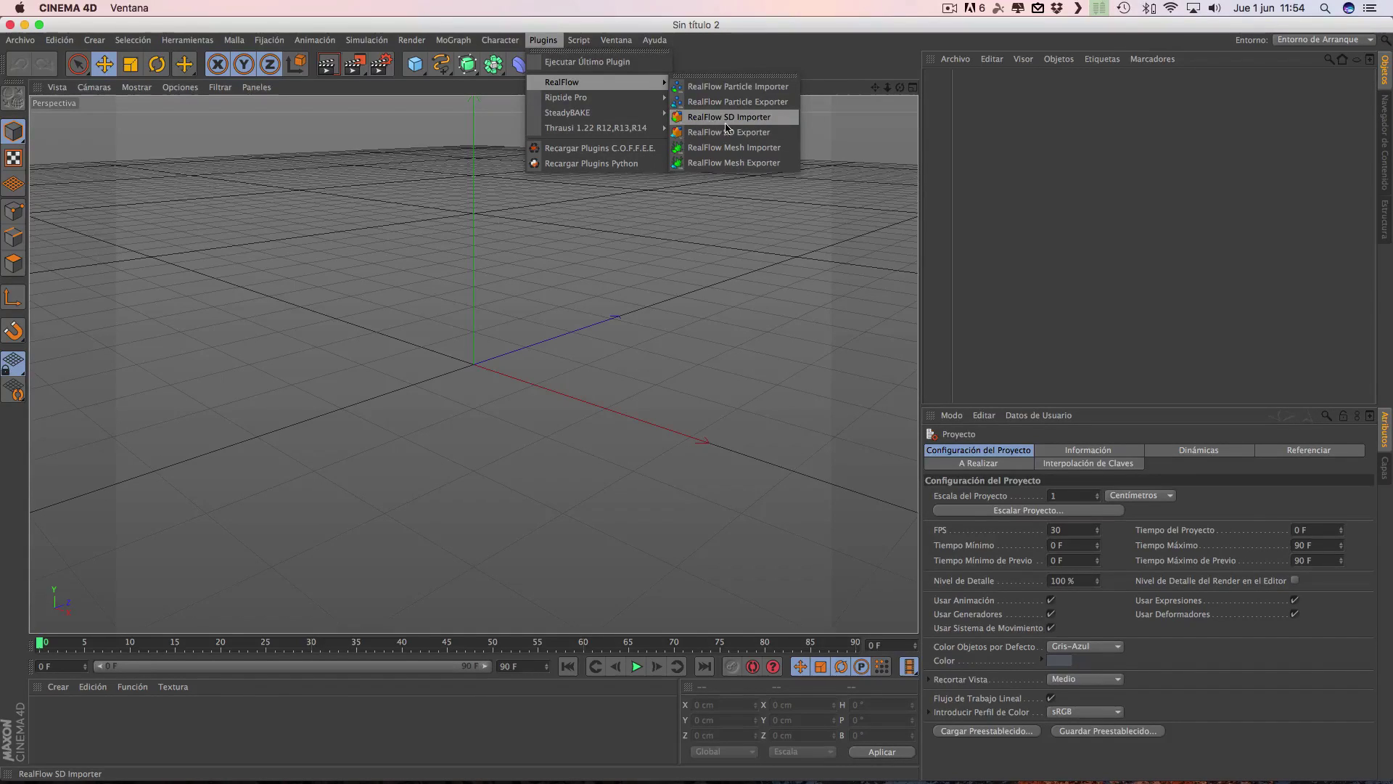
pyautogui.click(729, 119)
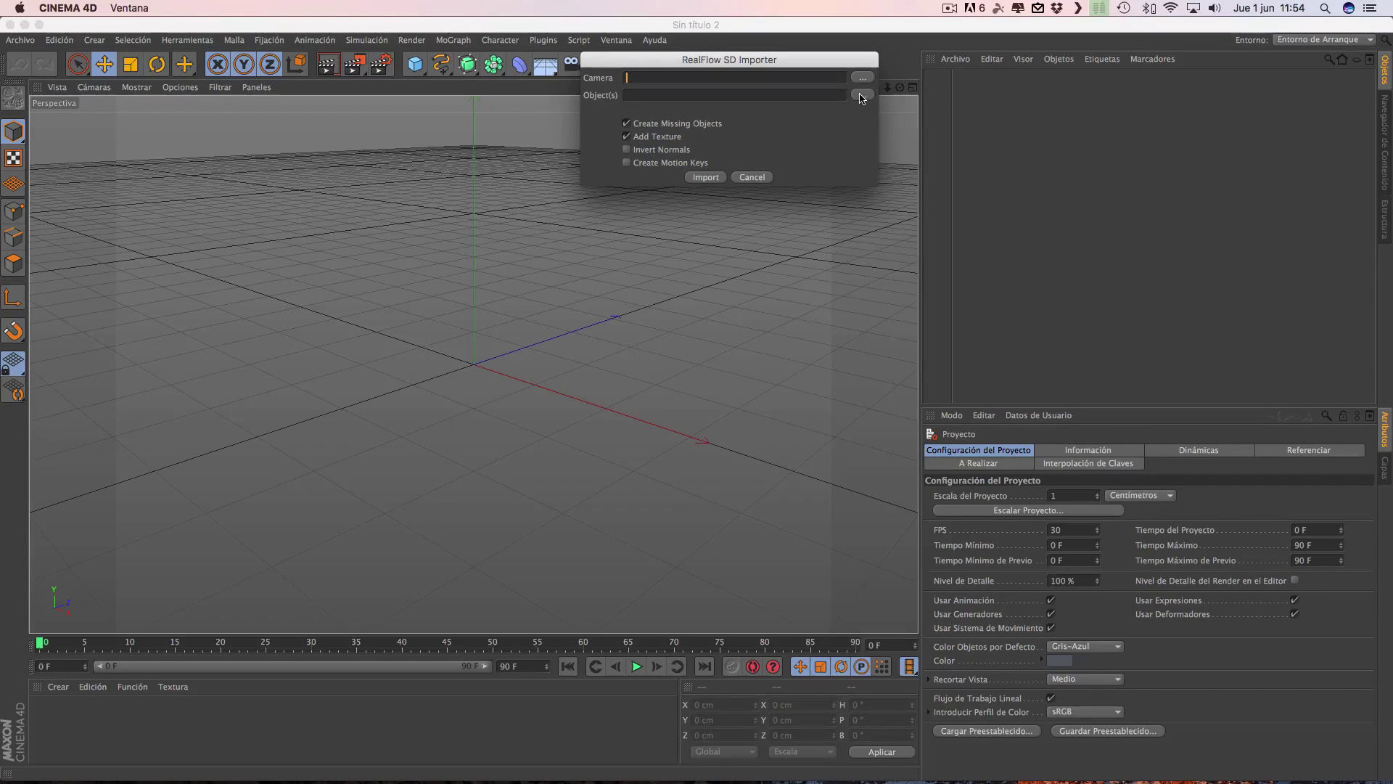
pyautogui.click(860, 98)
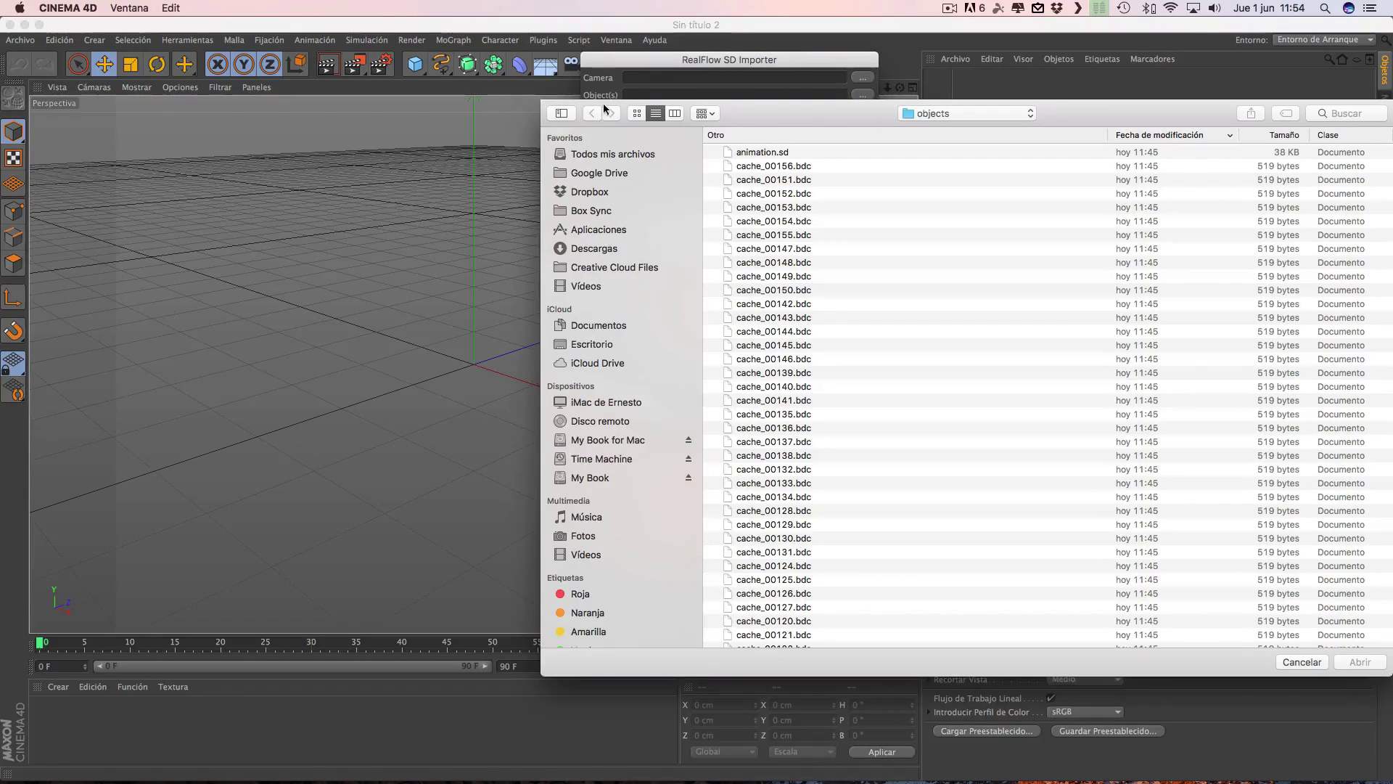
pyautogui.click(761, 153)
pyautogui.scroll(-3, 604, 431)
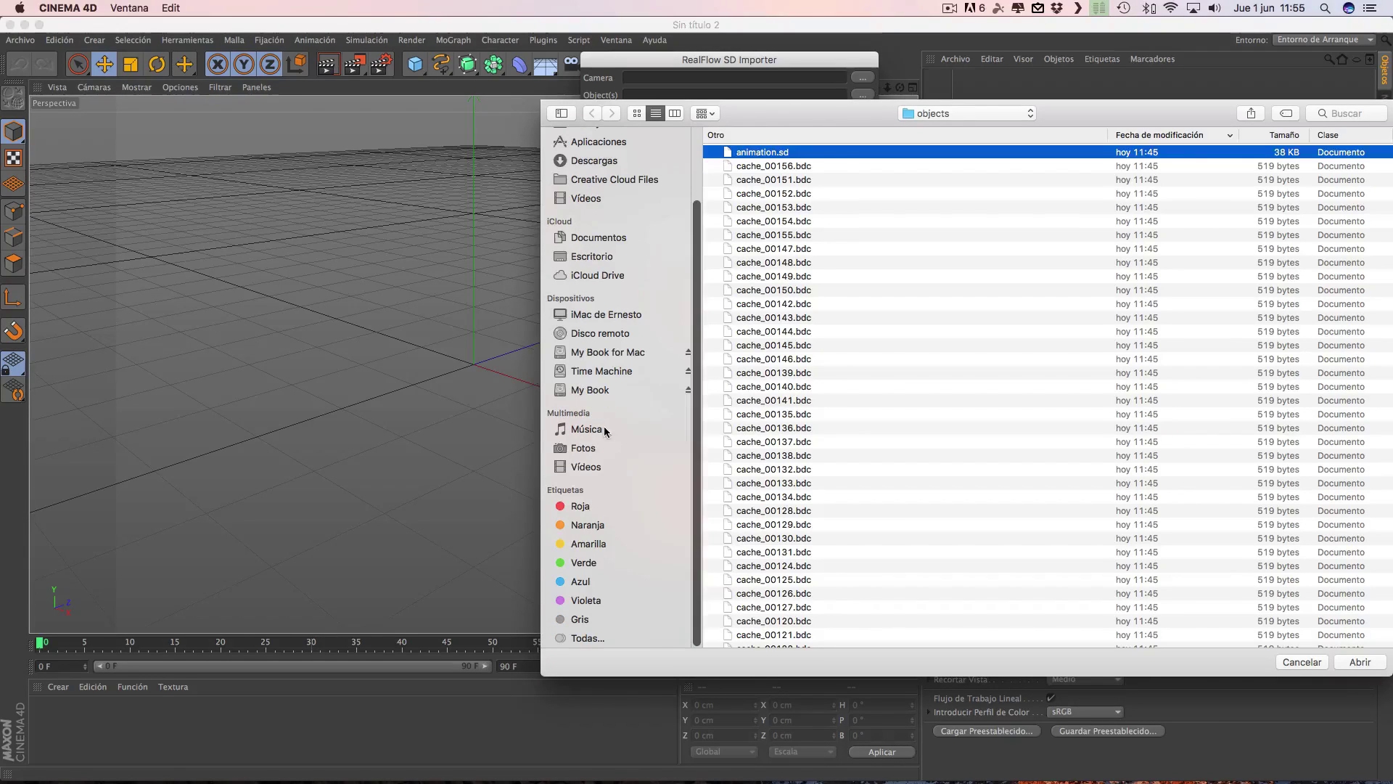
# Import animation.sd from My Book/ProyectosRealFlow/TutorialAEllenas/objects into the scene.
pyautogui.click(584, 390)
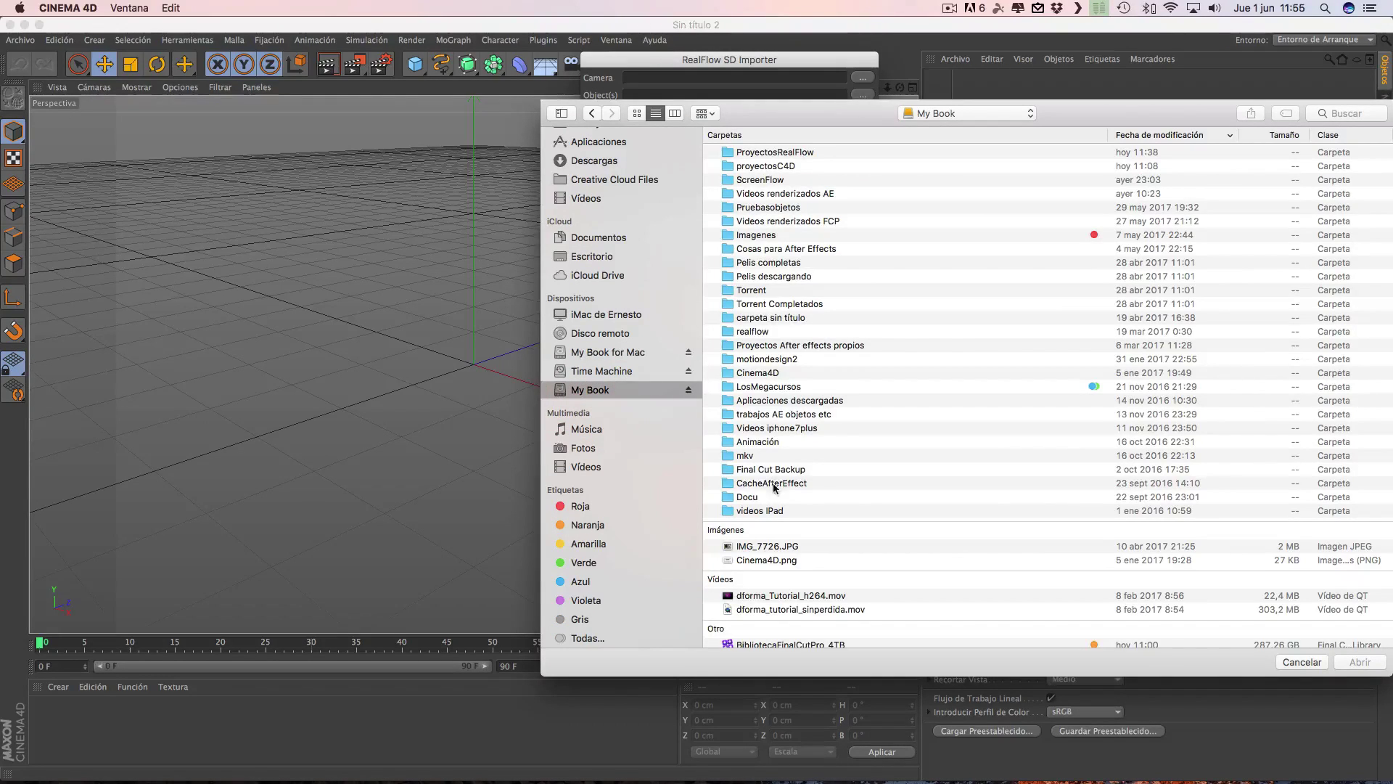
pyautogui.scroll(2, 798, 297)
pyautogui.doubleClick(775, 152)
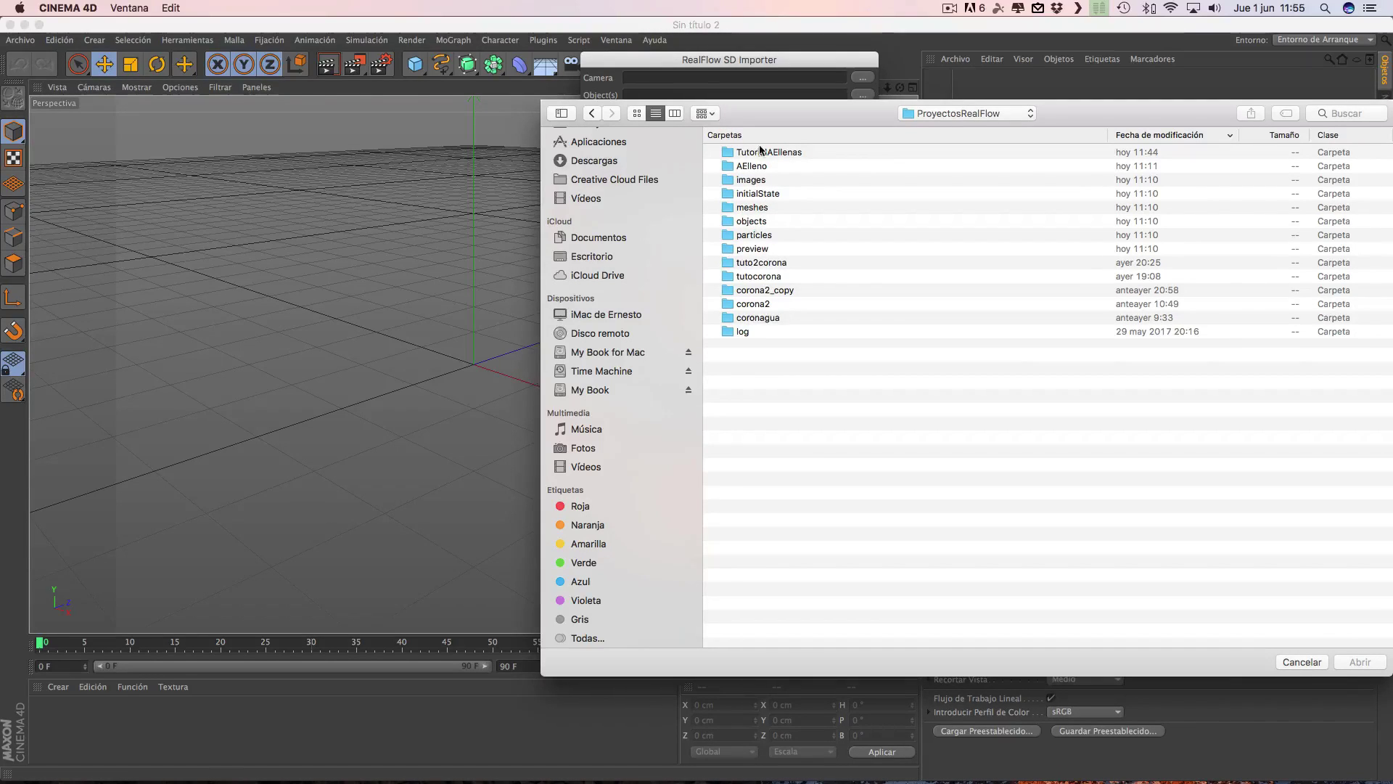
pyautogui.doubleClick(757, 153)
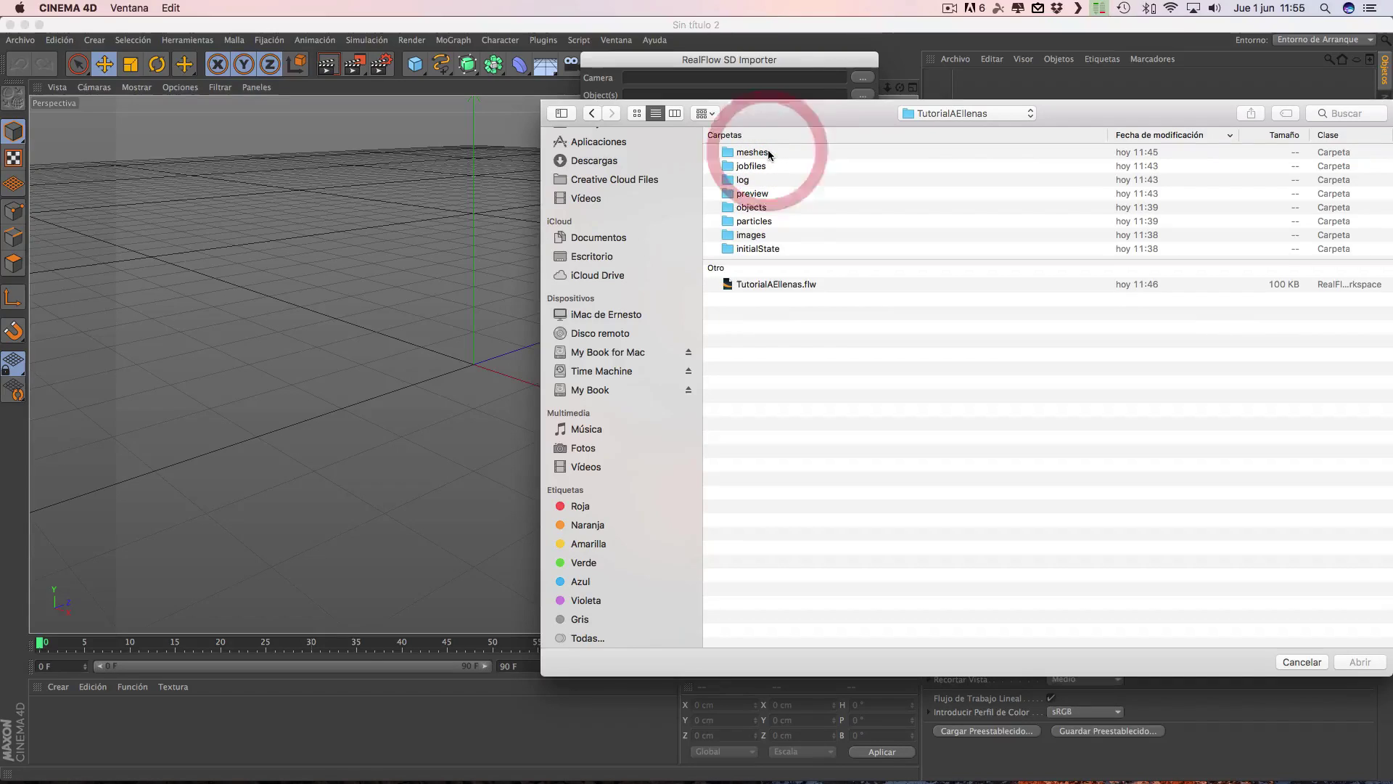
pyautogui.doubleClick(747, 208)
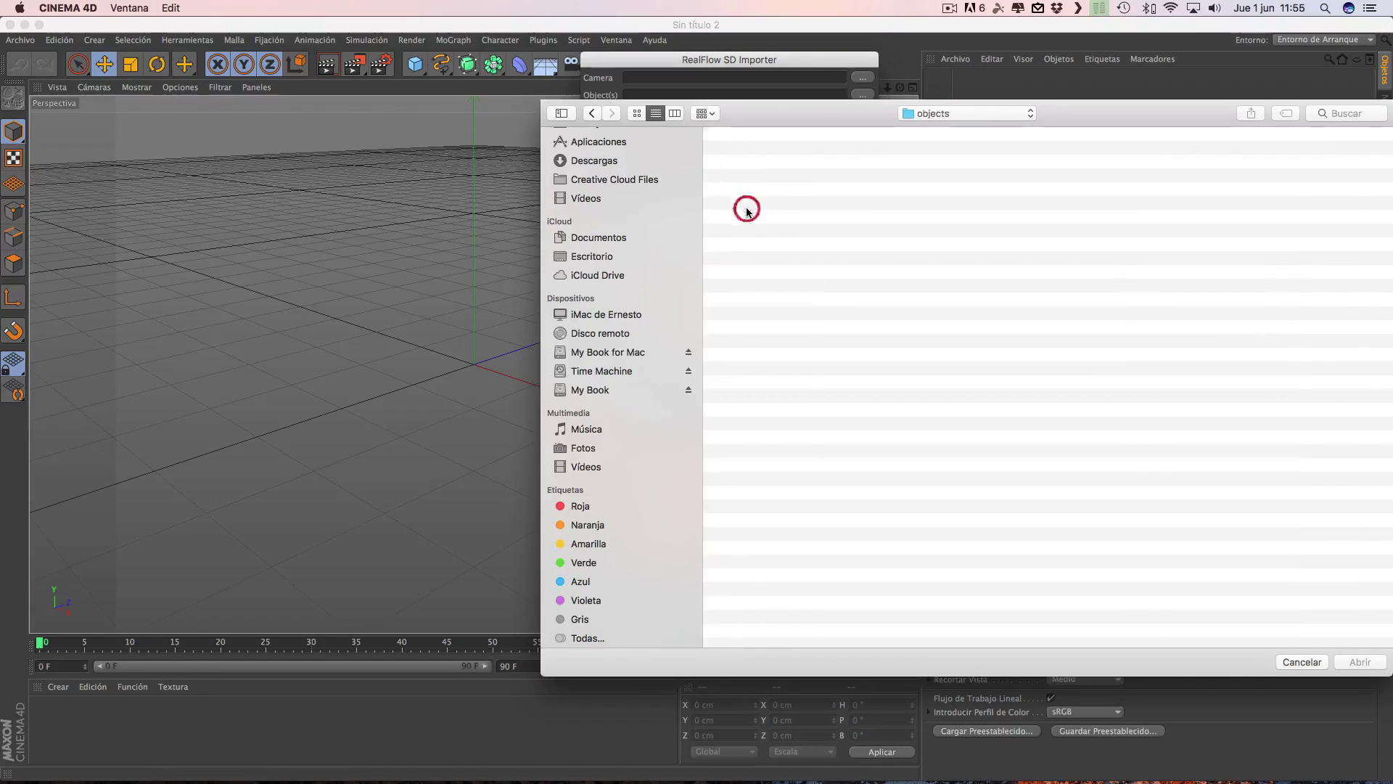
pyautogui.click(753, 155)
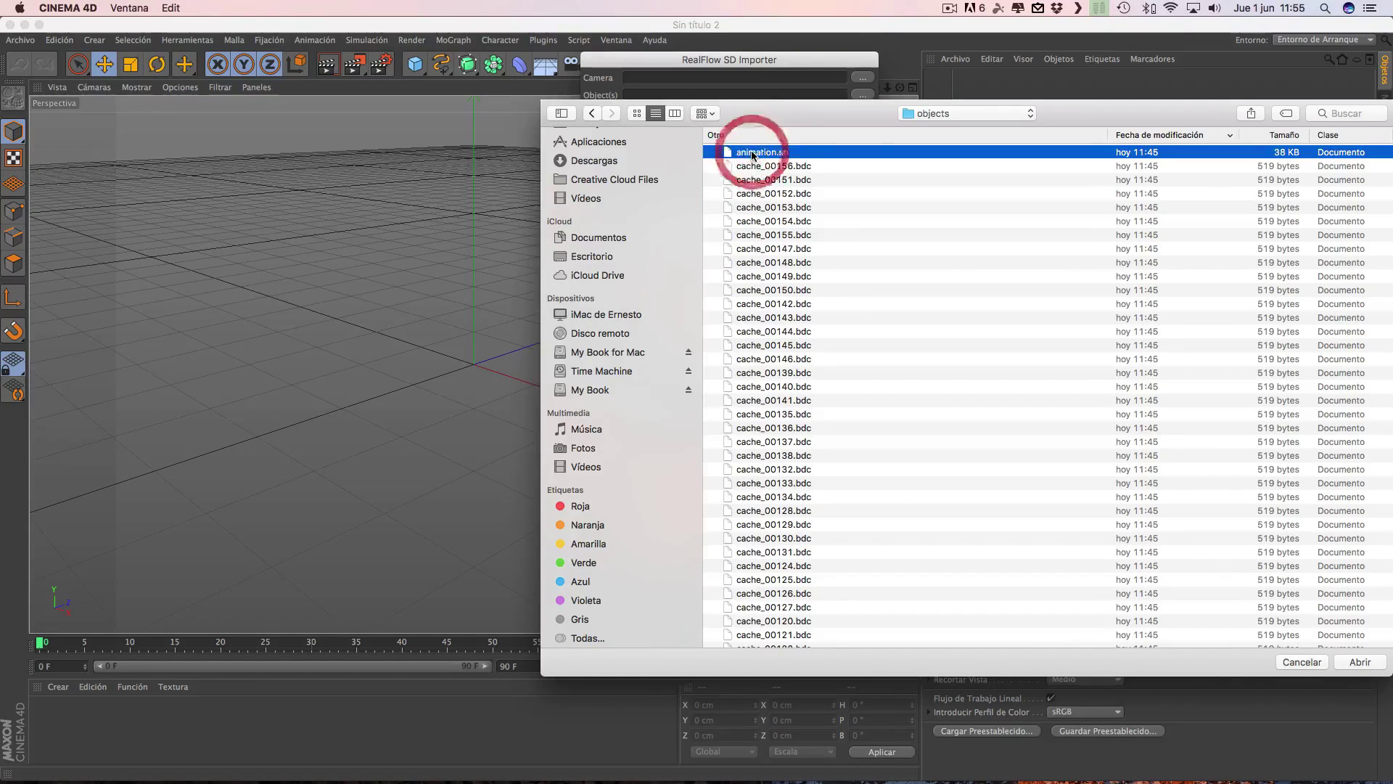
pyautogui.click(1377, 662)
pyautogui.click(704, 177)
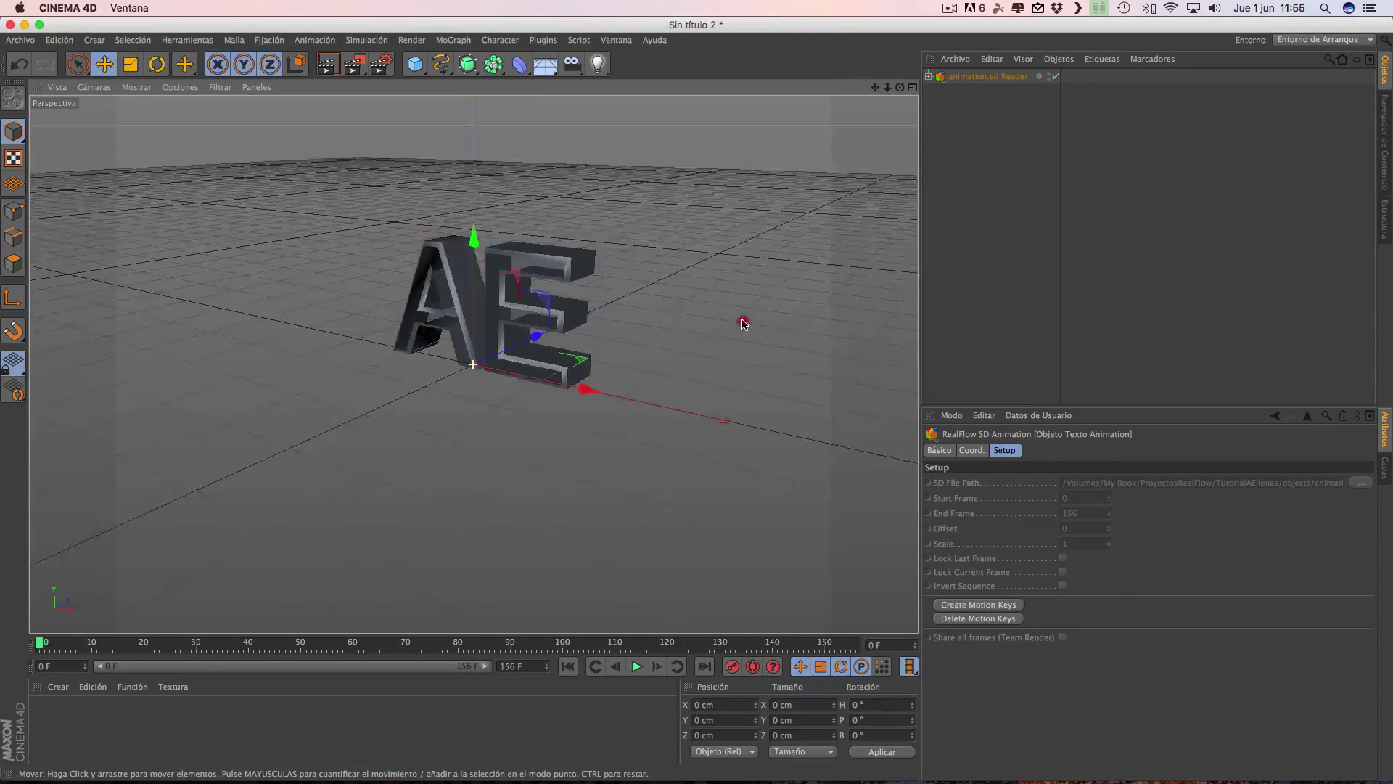
# Orbit around the imported AE letters, then bring up the Plugins menu.
pyautogui.keyDown('alt'); pyautogui.moveTo(682, 332); pyautogui.dragTo(782, 314); pyautogui.keyUp('alt')
pyautogui.moveTo(685, 323)
pyautogui.keyDown('alt'); pyautogui.mouseDown()
pyautogui.moveTo(311, 373)
pyautogui.moveTo(684, 451)
pyautogui.moveTo(622, 521)
pyautogui.moveTo(653, 563)
pyautogui.moveTo(737, 560)
pyautogui.moveTo(907, 465)
pyautogui.moveTo(864, 386)
pyautogui.moveTo(761, 498)
pyautogui.moveTo(679, 513)
pyautogui.moveTo(598, 481)
pyautogui.moveTo(566, 381)
pyautogui.moveTo(622, 351)
pyautogui.mouseUp(); pyautogui.keyUp('alt')
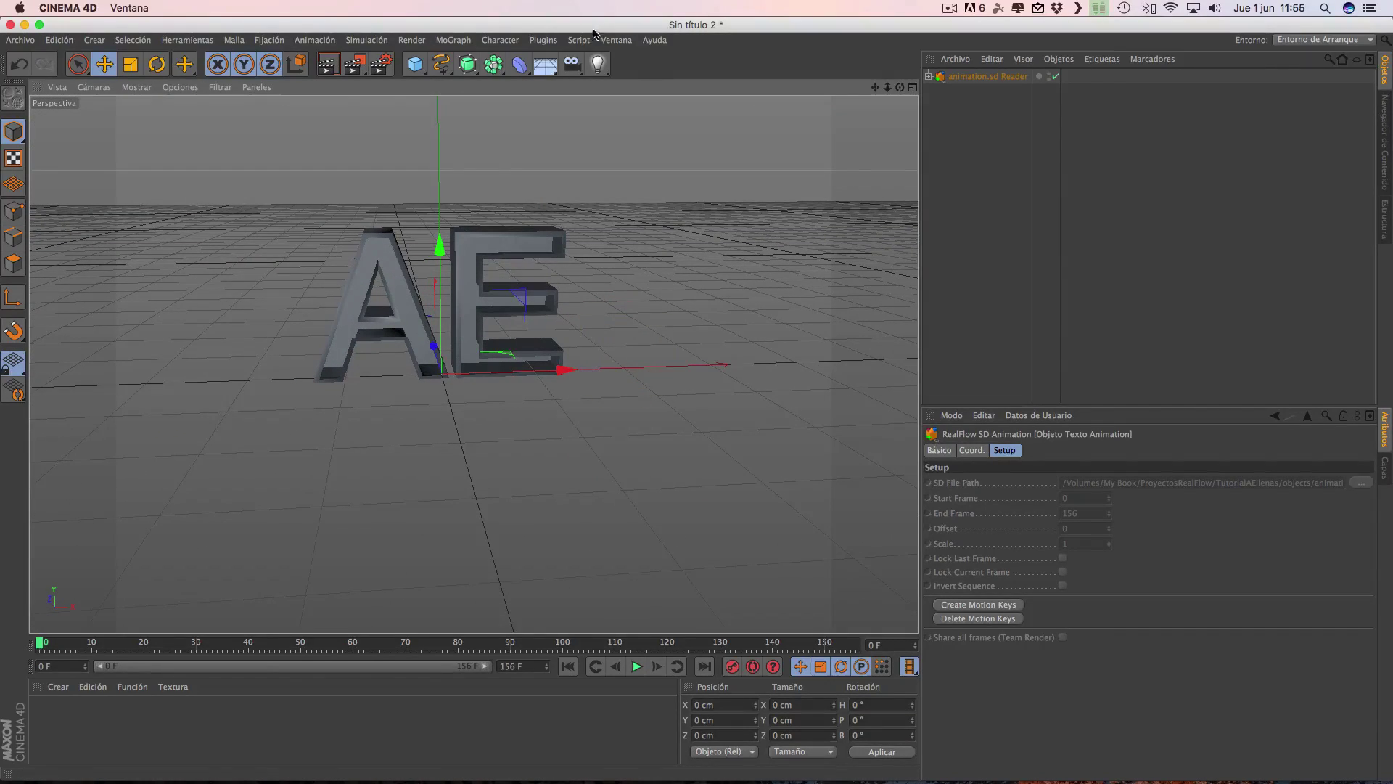
pyautogui.click(548, 42)
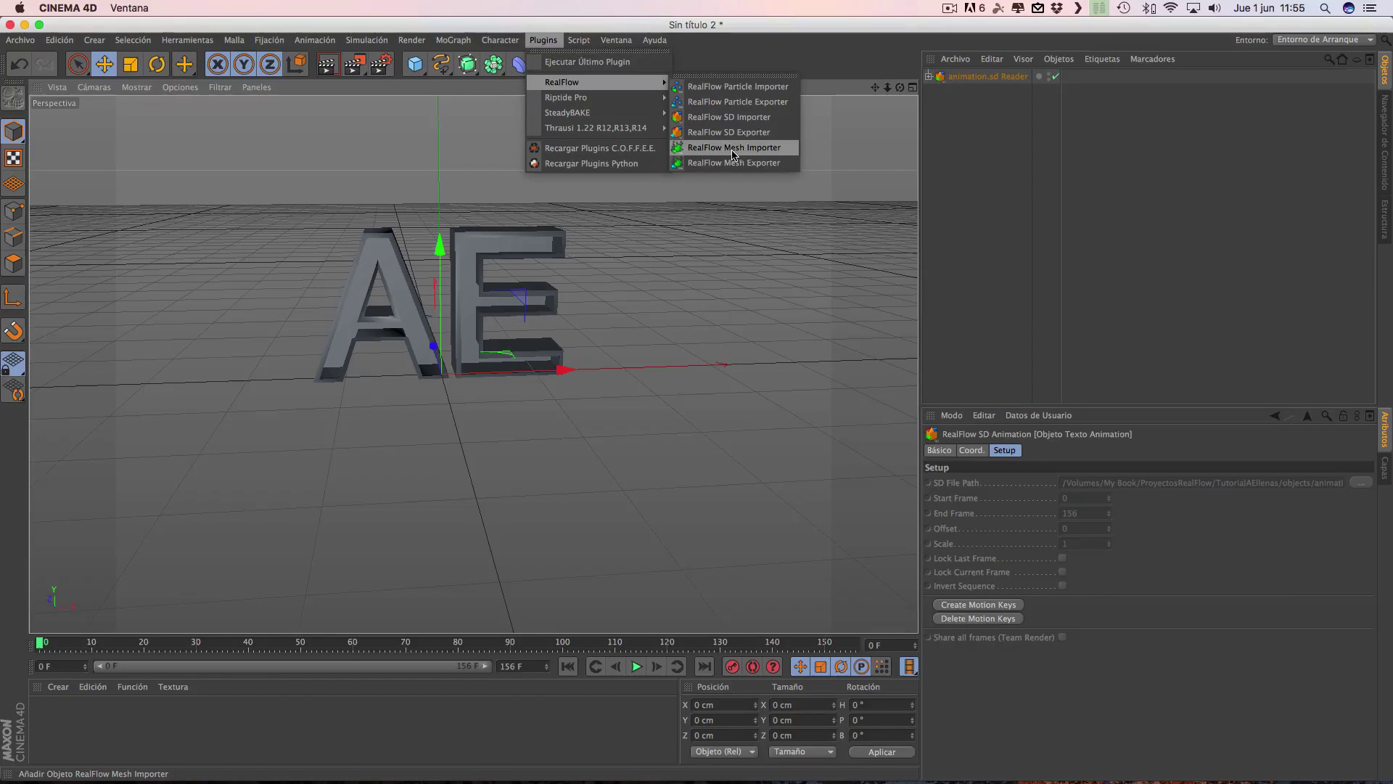
# Add a RealFlow Mesh Importer and browse to My Book/ProyectosRealFlow/TutorialAEllenas/meshes.
pyautogui.click(734, 148)
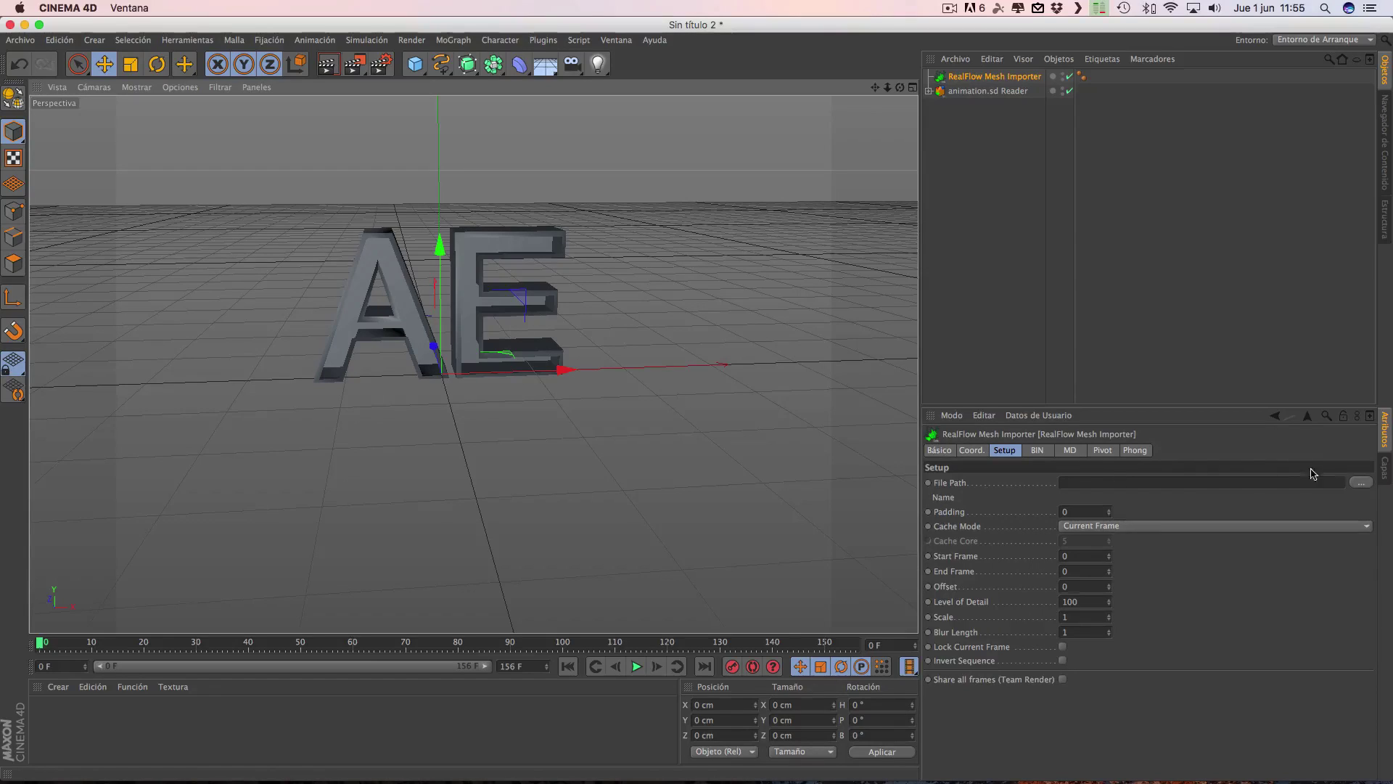
pyautogui.click(1361, 483)
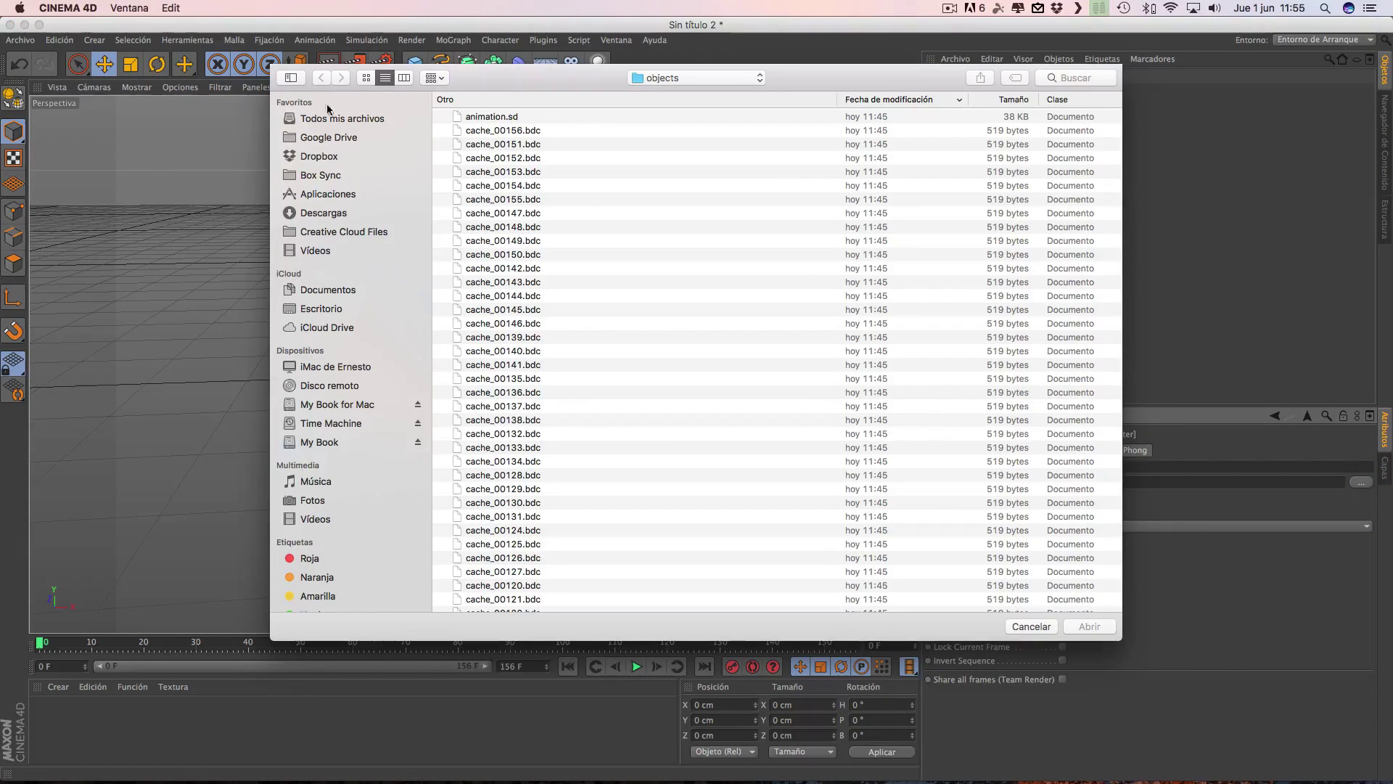
pyautogui.scroll(-3, 287, 515)
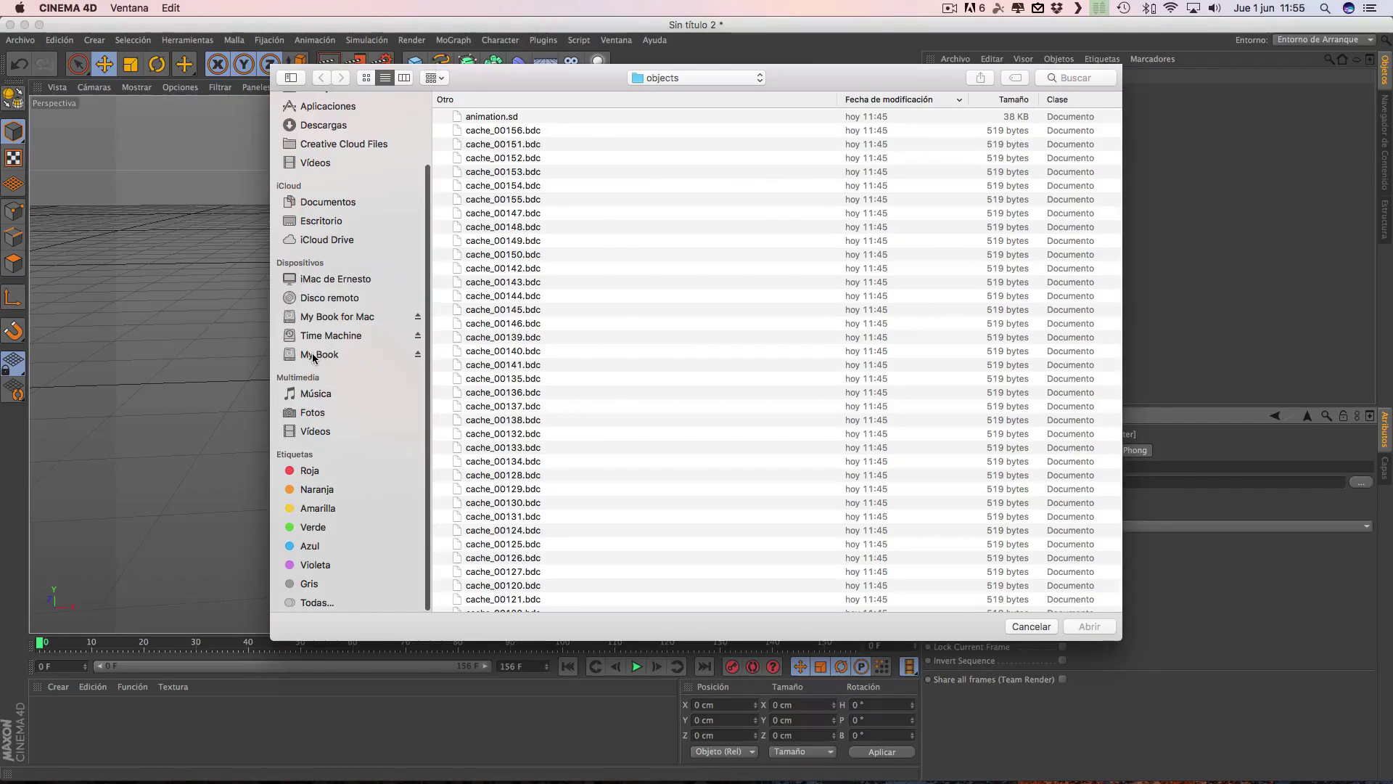
pyautogui.click(313, 356)
pyautogui.doubleClick(506, 116)
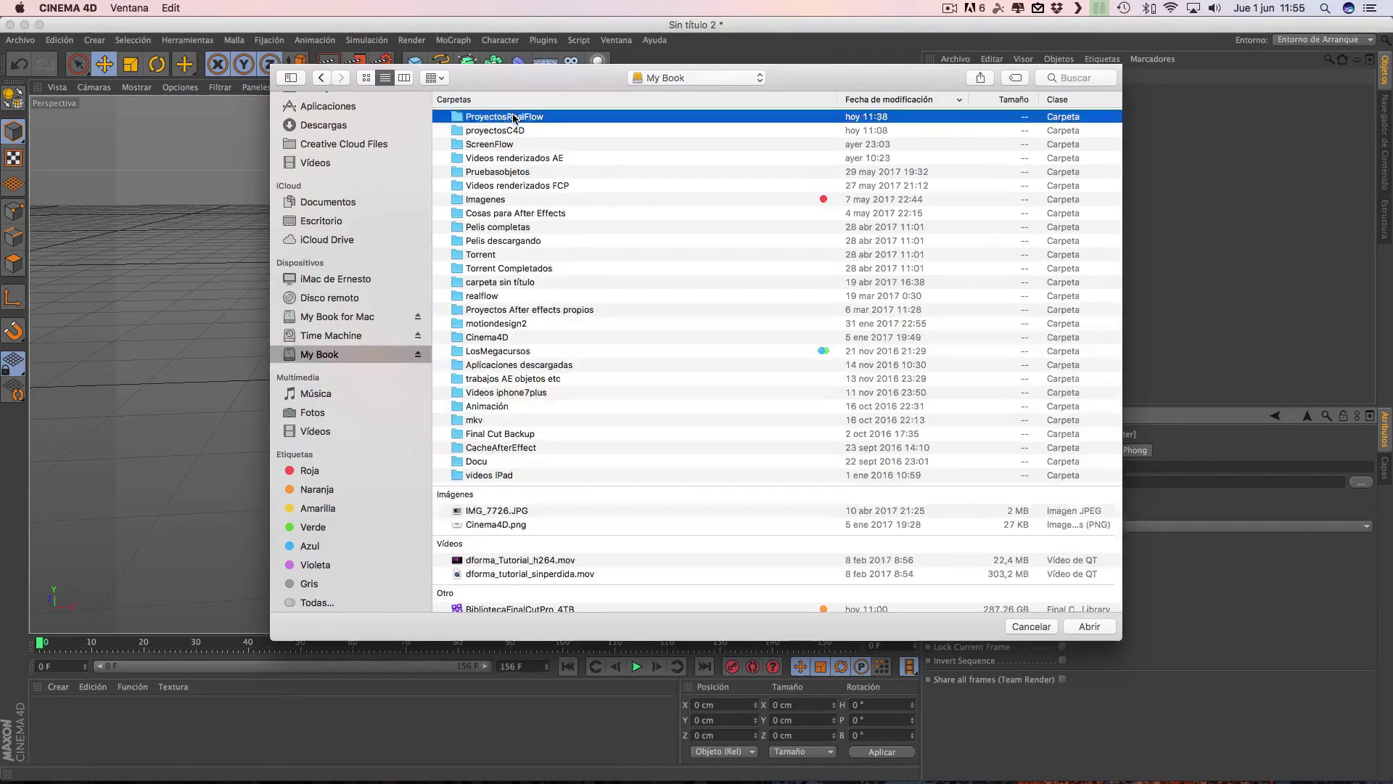
pyautogui.doubleClick(492, 118)
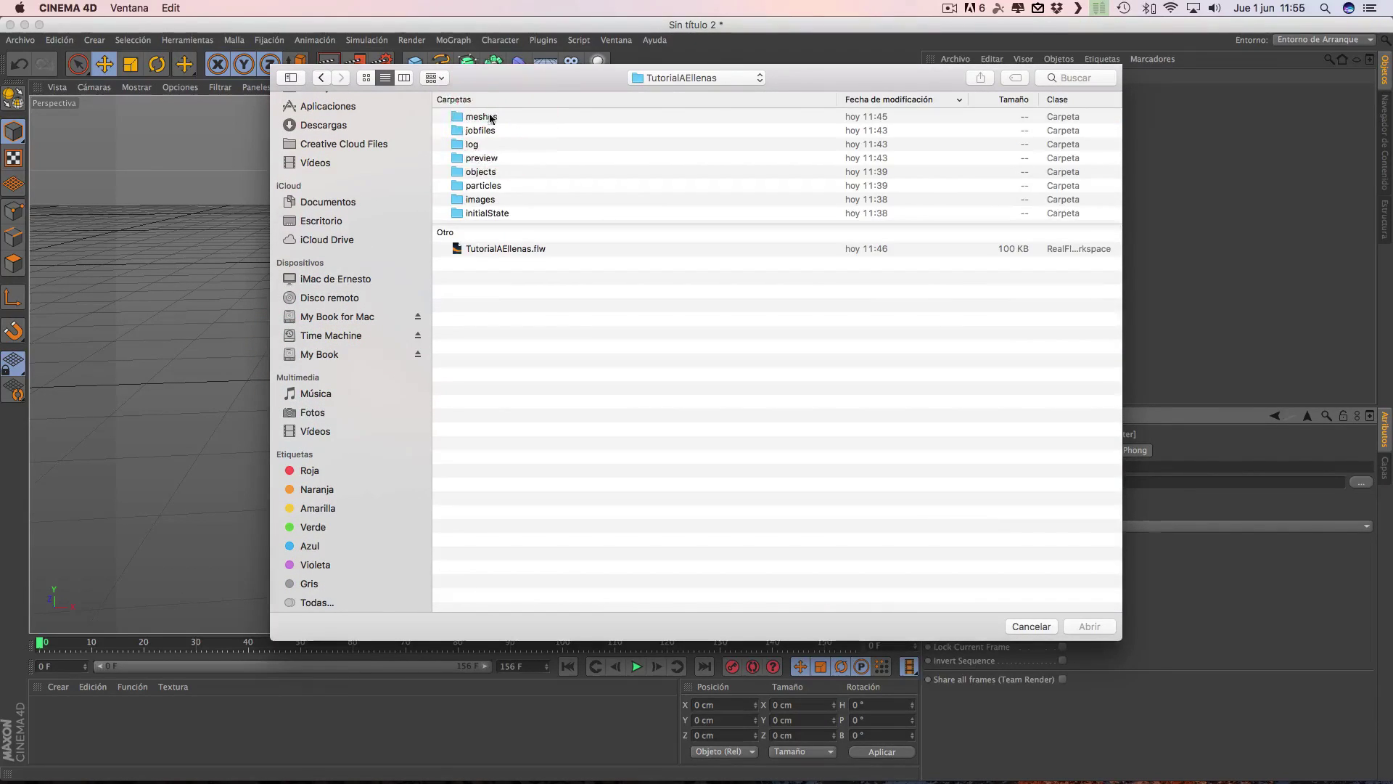
pyautogui.doubleClick(472, 118)
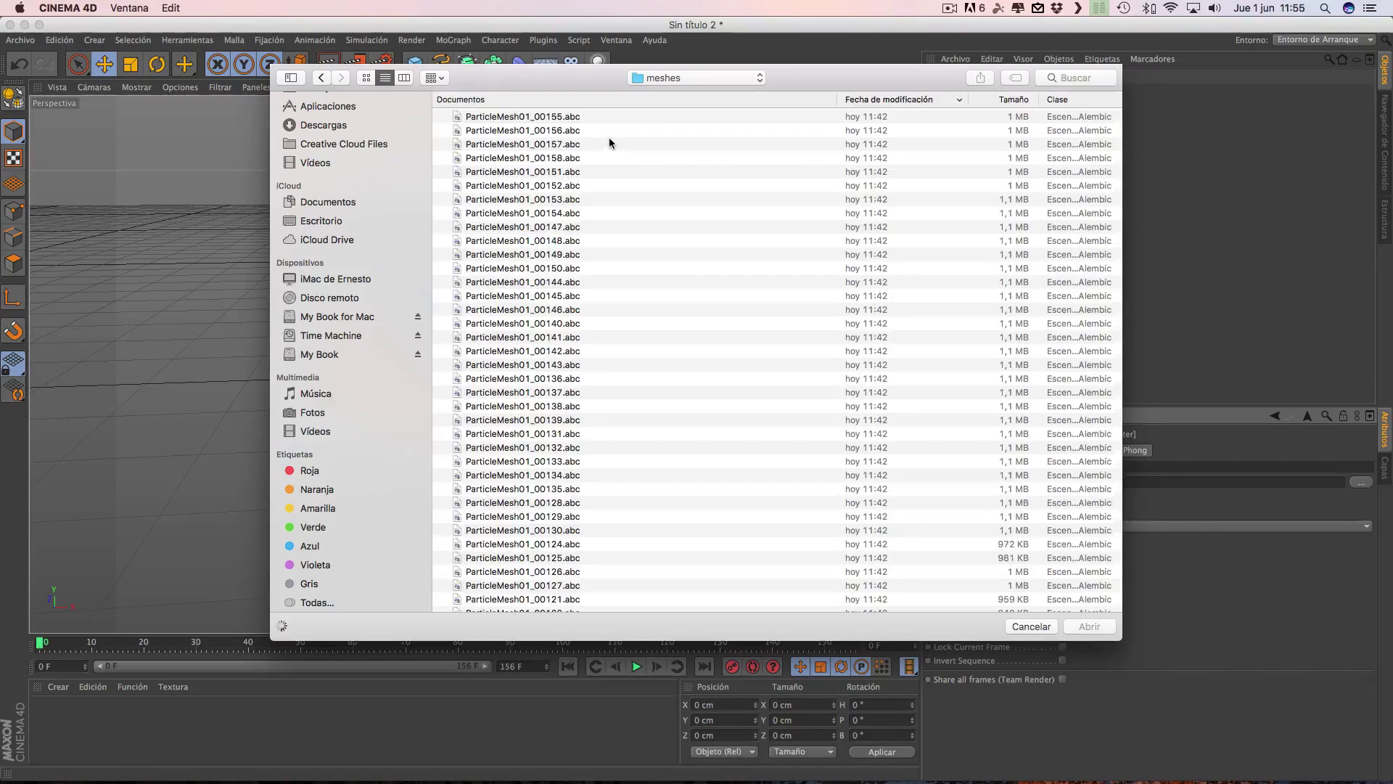
# Scroll to the .bin mesh files and select ParticleMesh01_00001.bin.
pyautogui.scroll(-5, 517, 246)
pyautogui.scroll(-5, 517, 247)
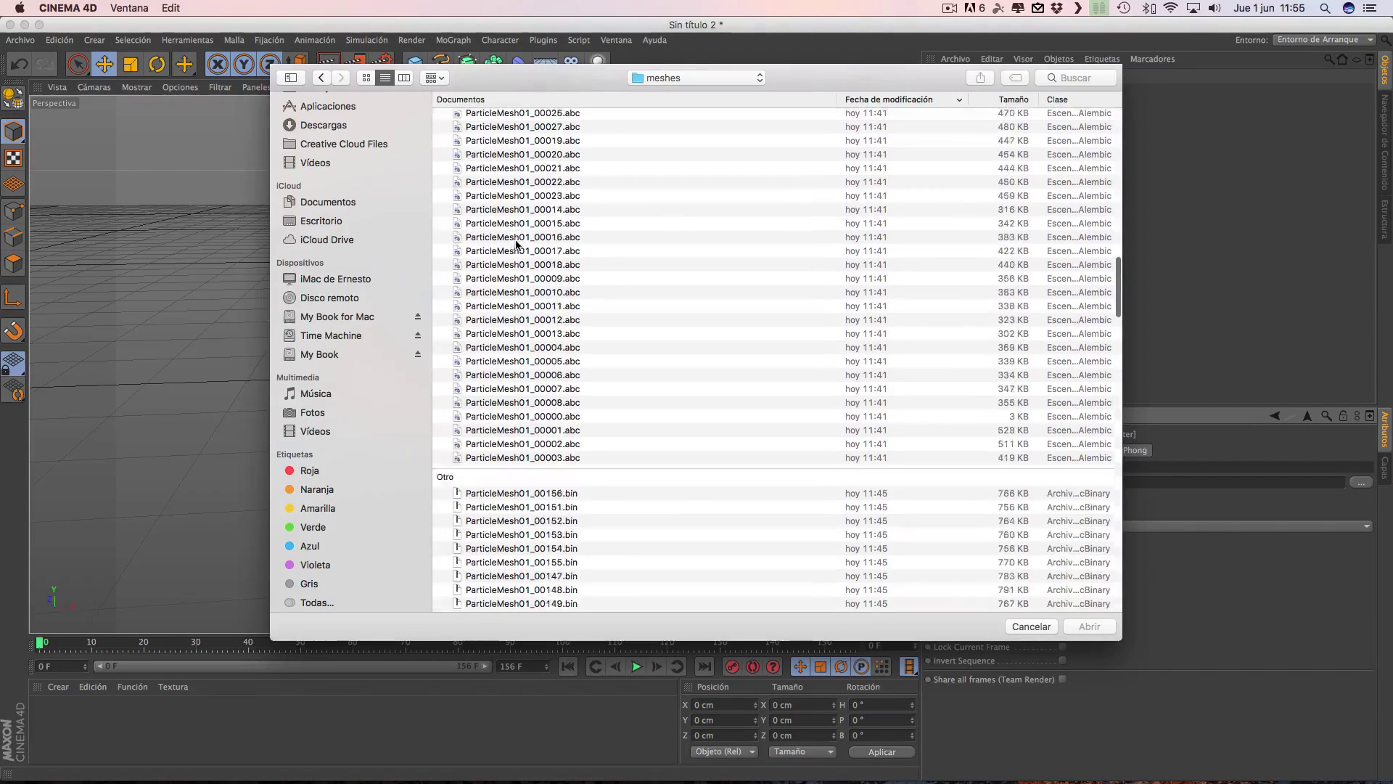
pyautogui.scroll(-5, 517, 247)
pyautogui.scroll(3, 516, 245)
pyautogui.scroll(2, 516, 246)
pyautogui.scroll(3, 516, 245)
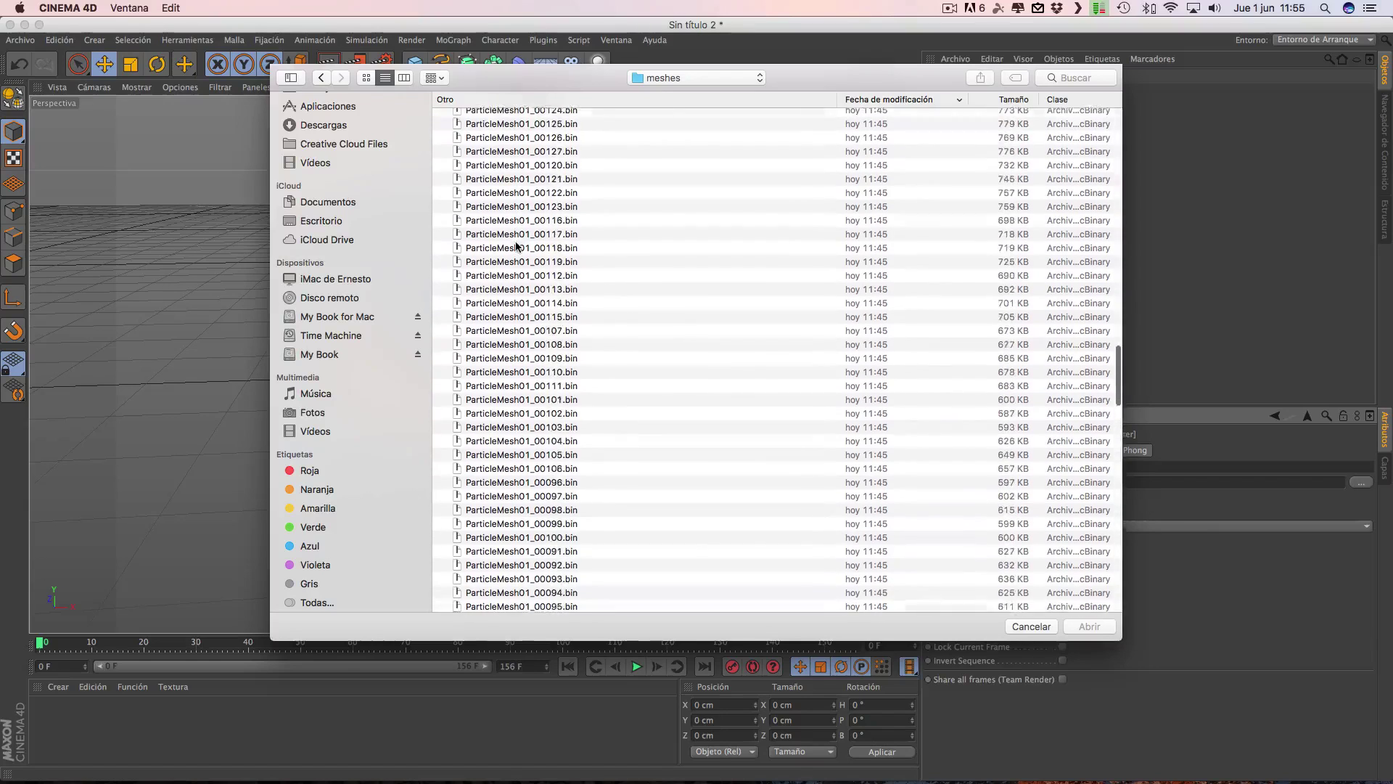
pyautogui.scroll(2, 517, 245)
pyautogui.scroll(-5, 581, 435)
pyautogui.scroll(-5, 624, 566)
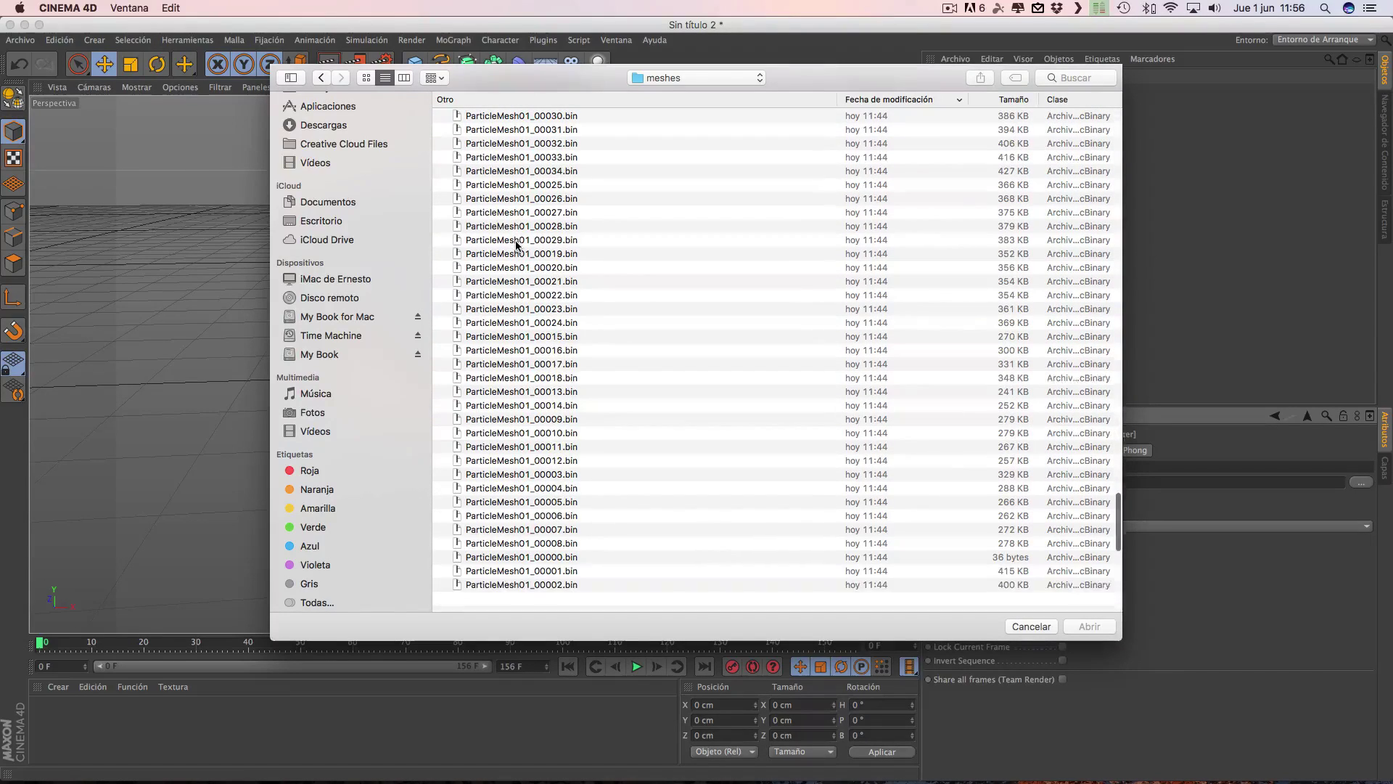
pyautogui.scroll(-5, 628, 581)
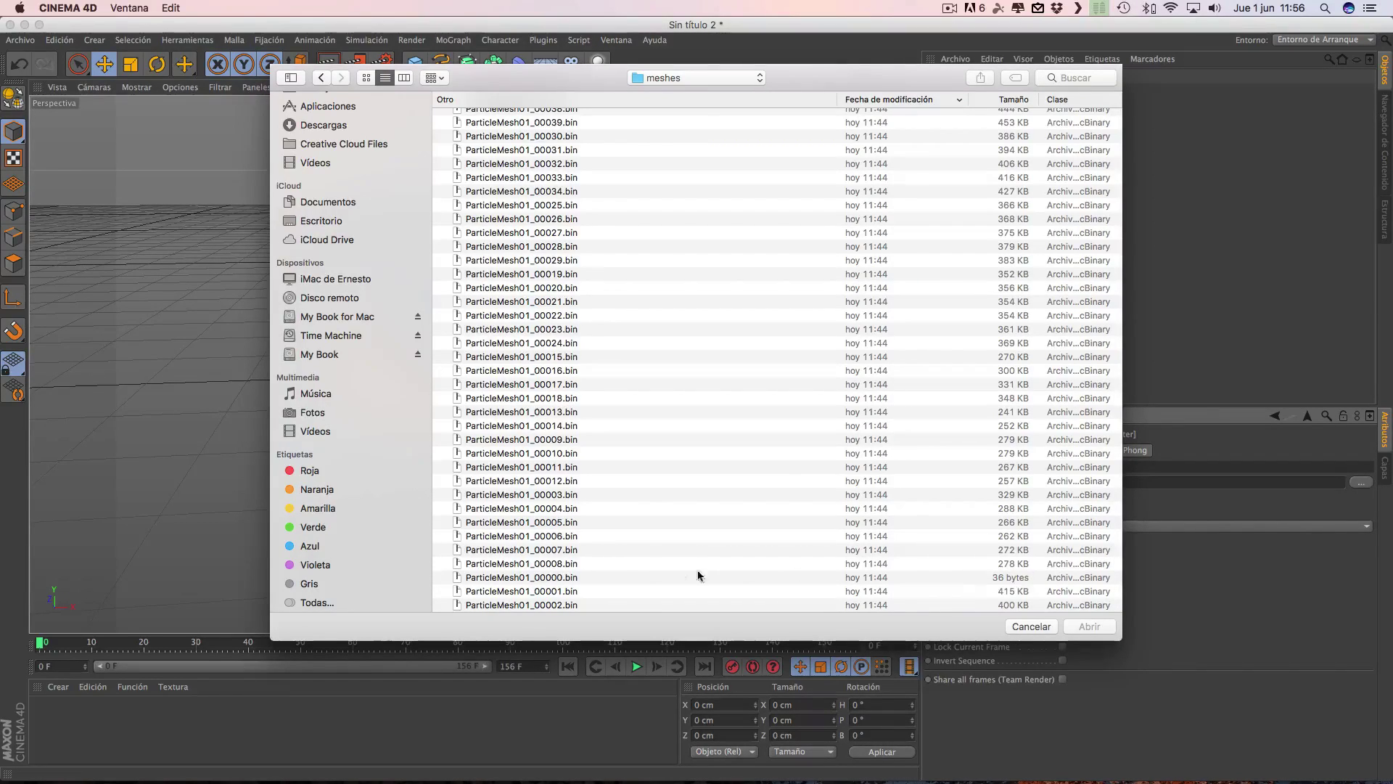
pyautogui.click(539, 592)
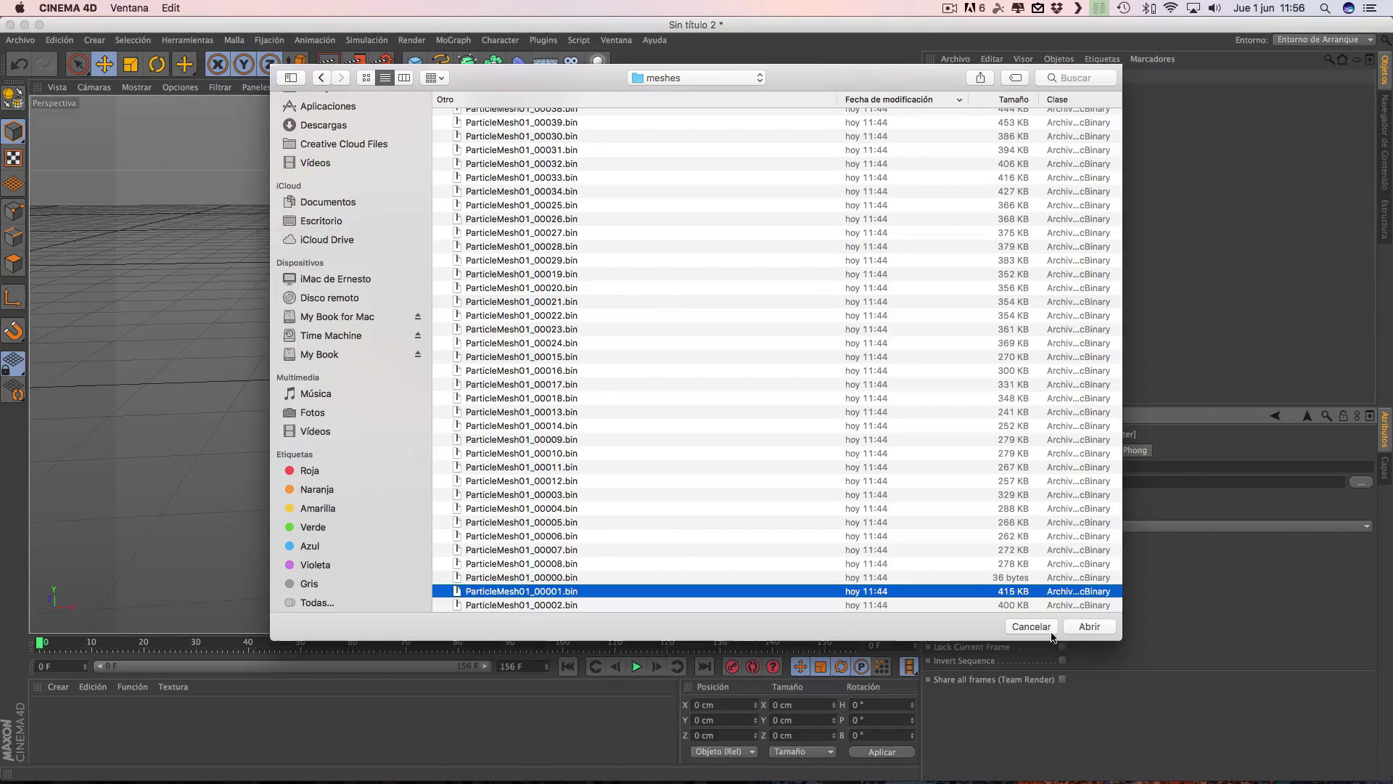
# Load the ParticleMesh01 .bin sequence and play it back, stopping at frame 55.
pyautogui.click(1089, 626)
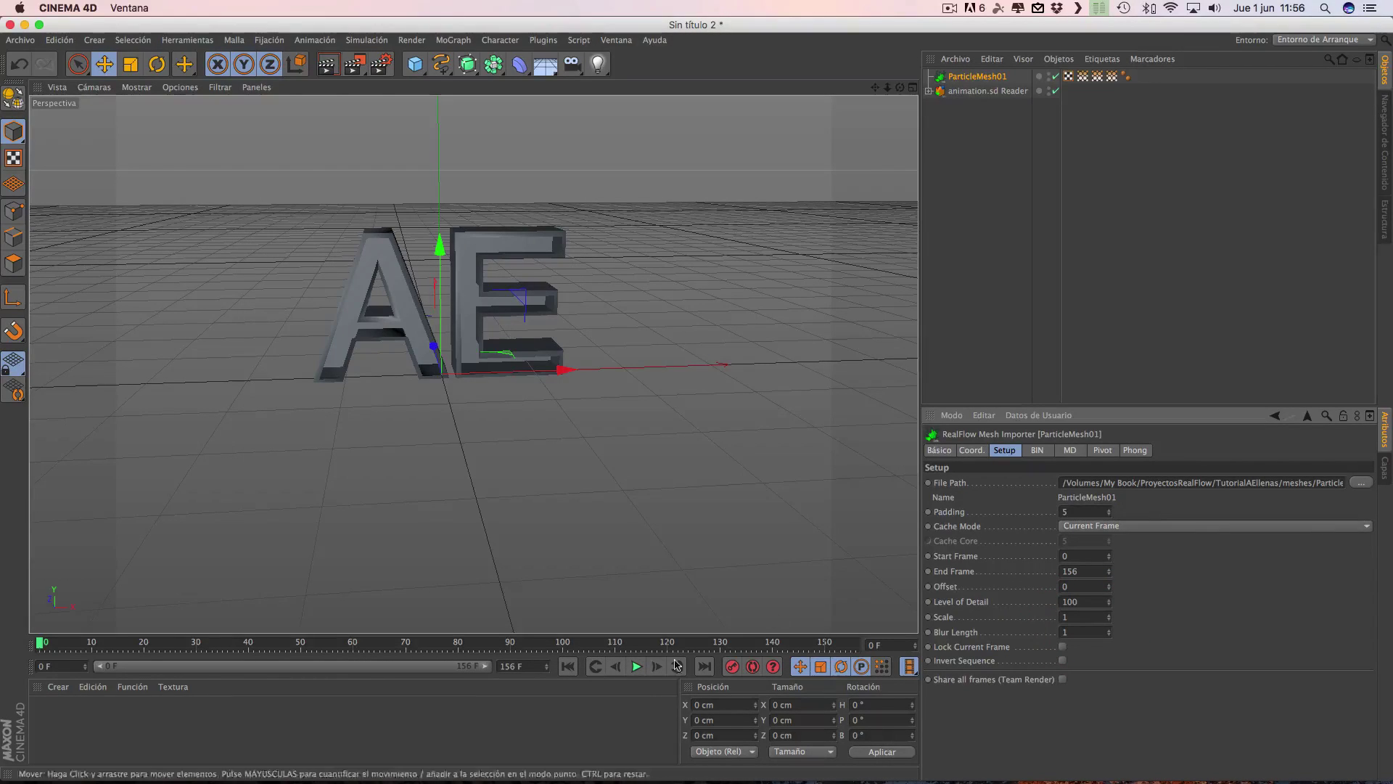
pyautogui.click(637, 666)
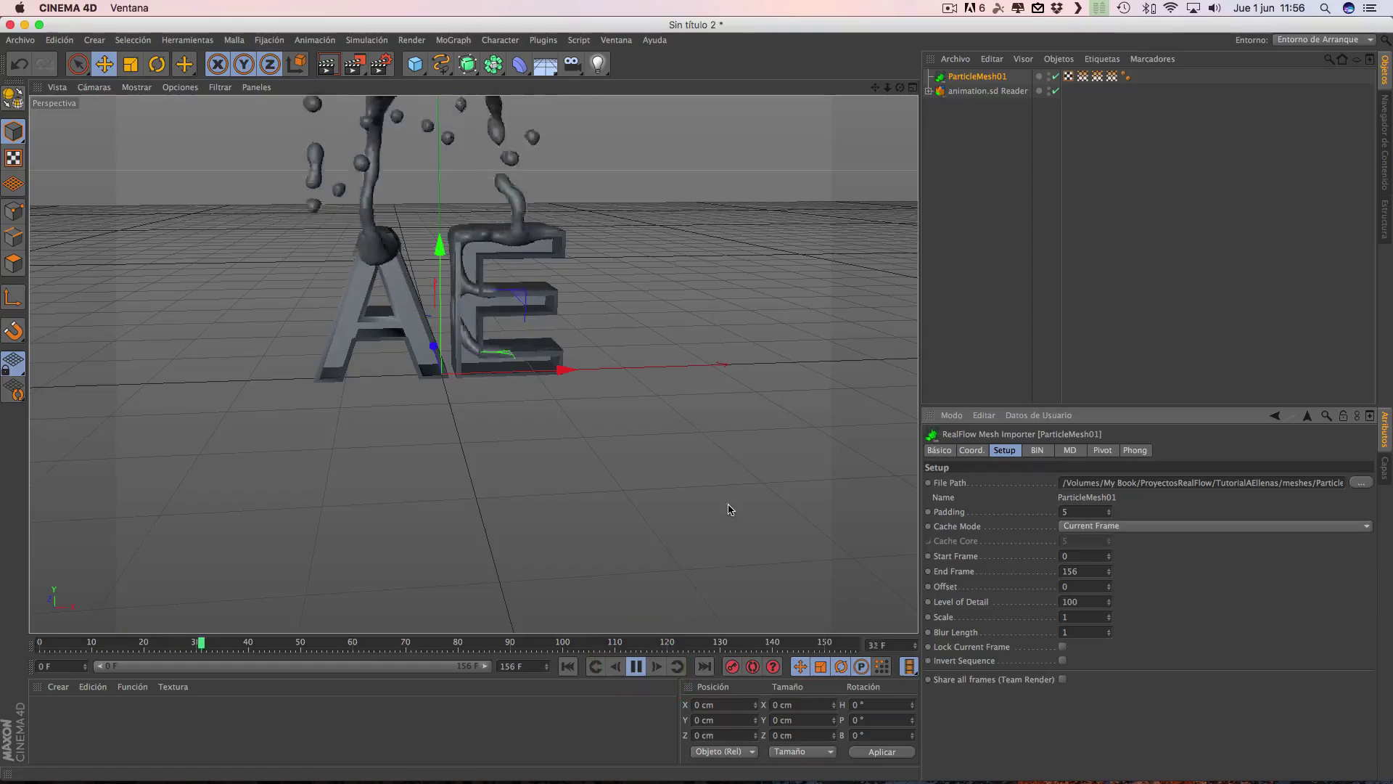
pyautogui.scroll(-4, 734, 442)
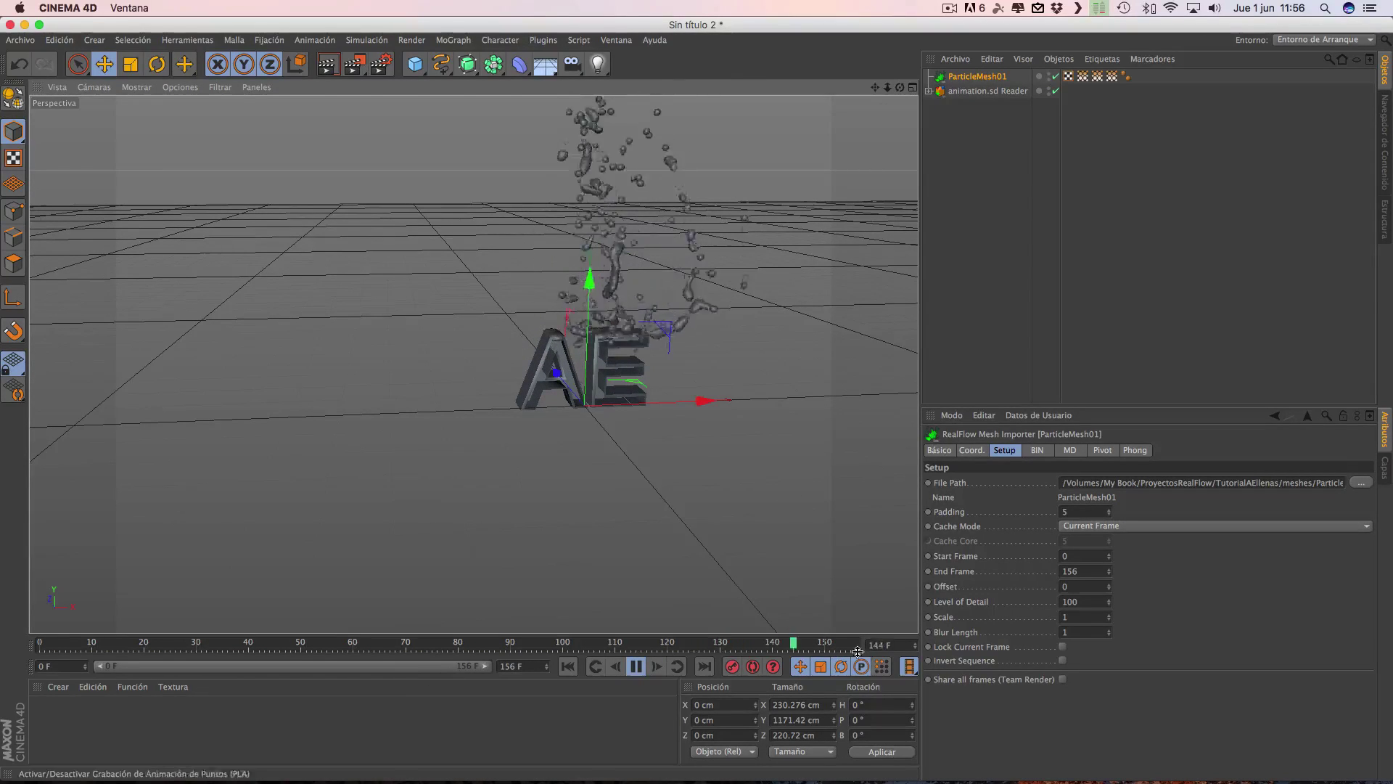
pyautogui.click(636, 666)
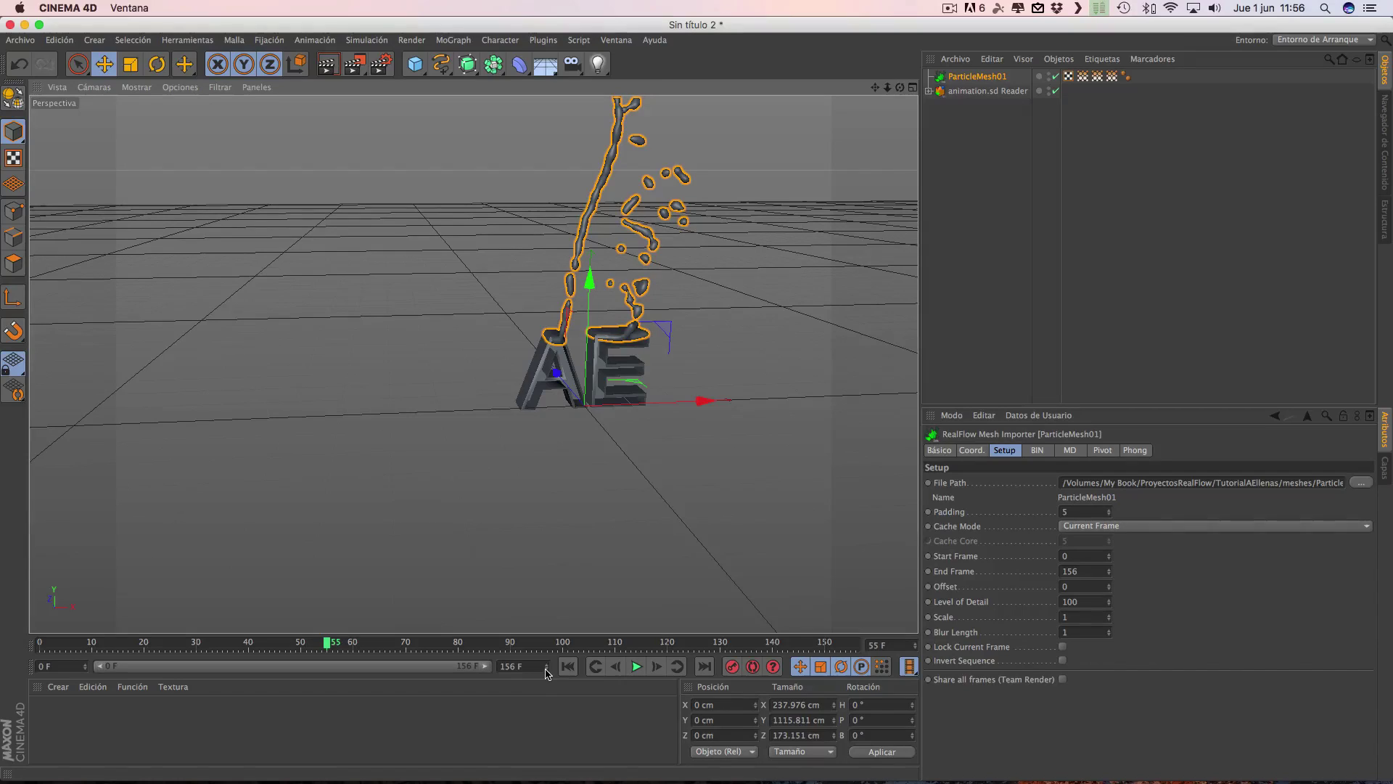
# Restore the scene end frame to 156 and orbit around the letters and splash.
pyautogui.click(547, 671)
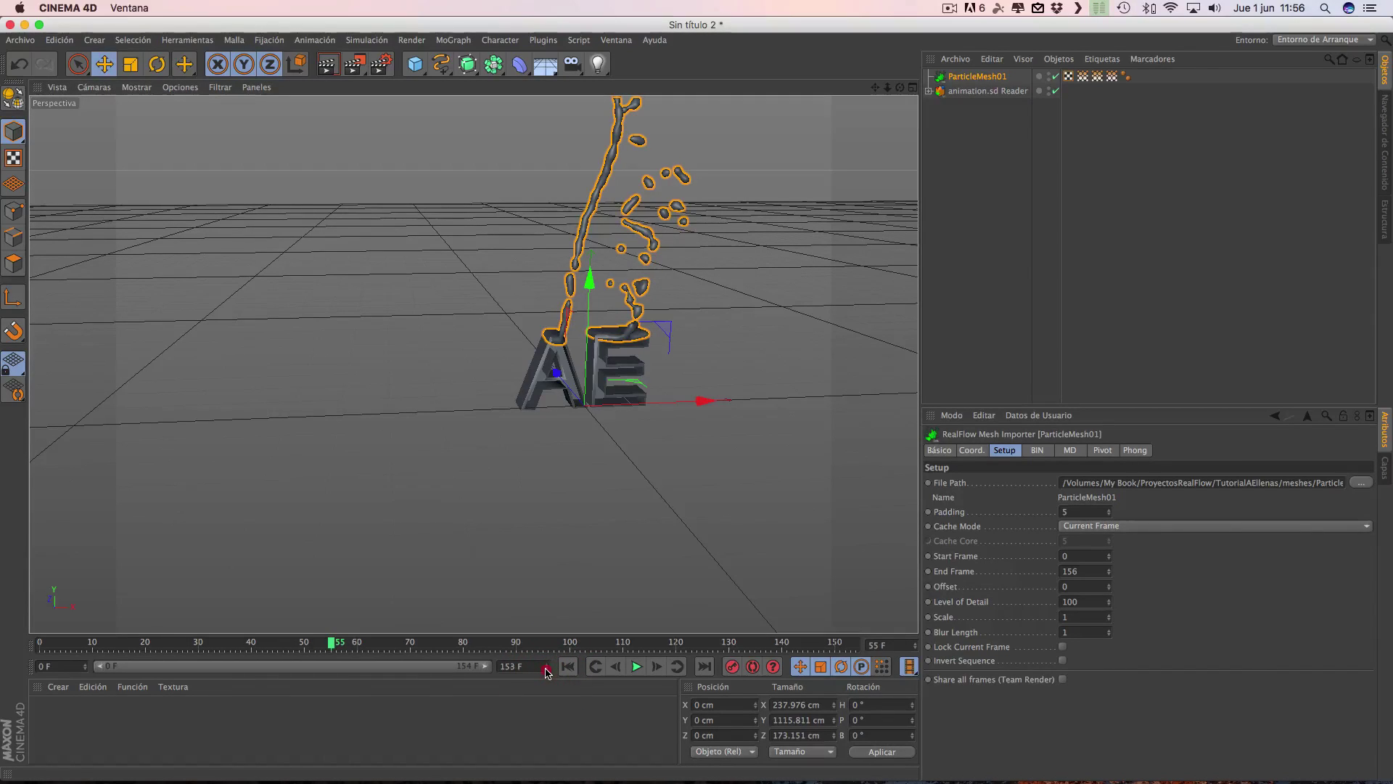
pyautogui.click(547, 671)
pyautogui.click(546, 666)
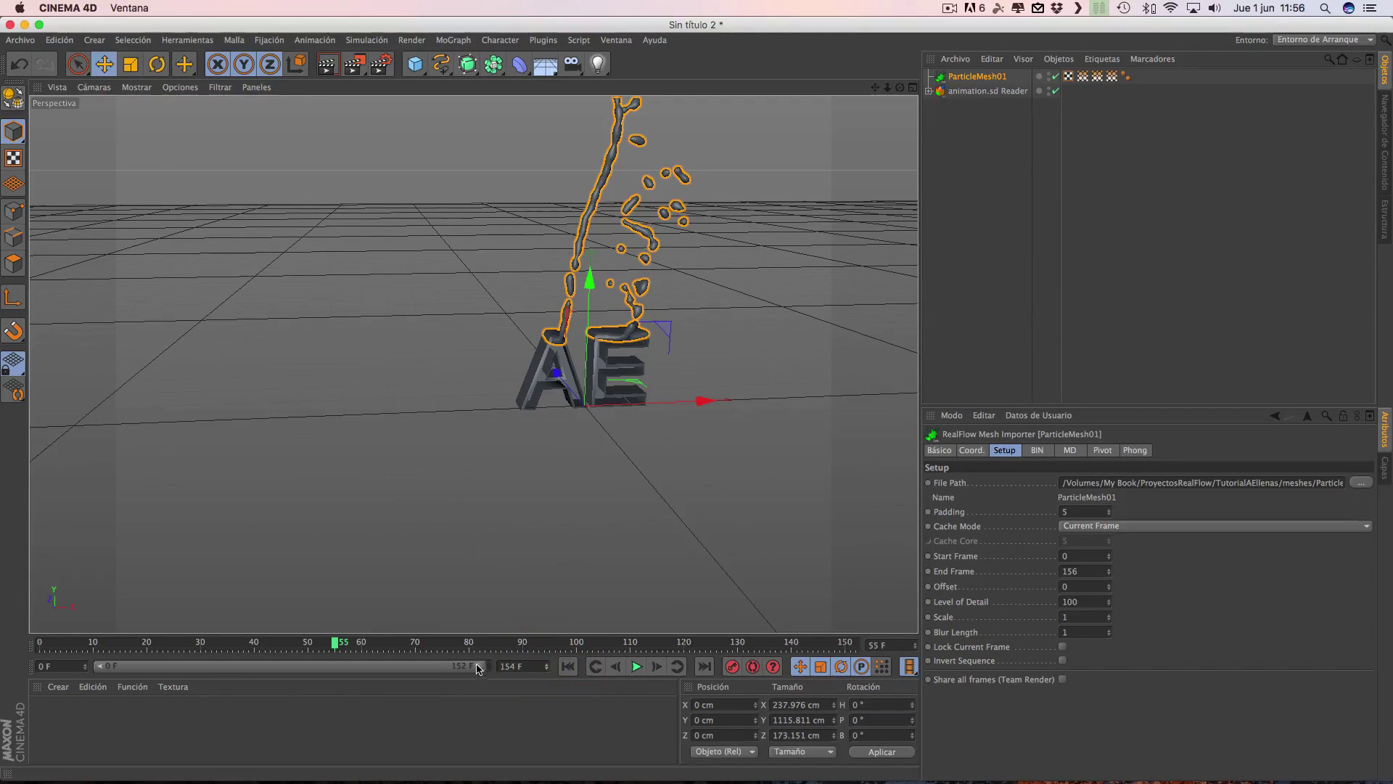
pyautogui.moveTo(486, 666)
pyautogui.mouseDown()
pyautogui.moveTo(382, 663)
pyautogui.moveTo(485, 666)
pyautogui.mouseUp()
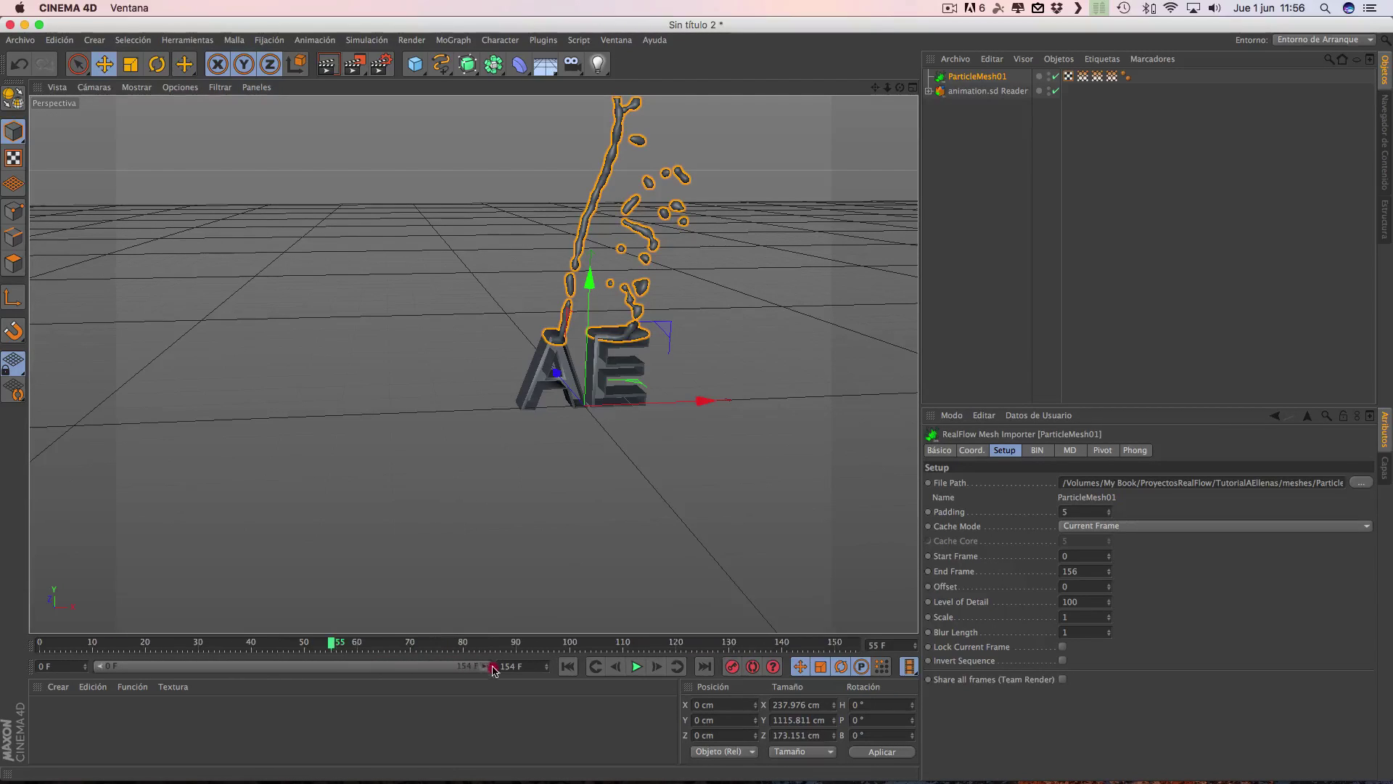
pyautogui.click(547, 663)
pyautogui.moveTo(486, 666); pyautogui.dragTo(494, 666)
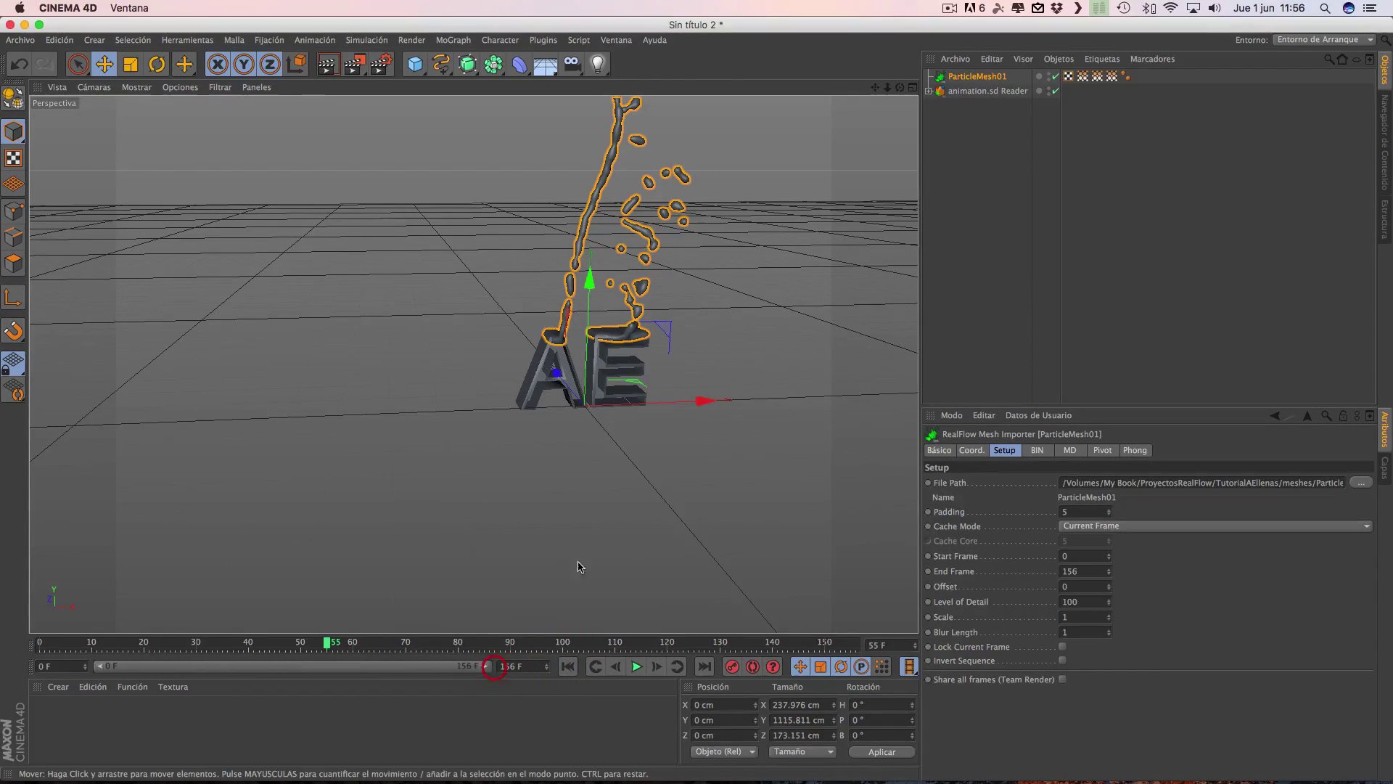
pyautogui.keyDown('alt'); pyautogui.moveTo(666, 453); pyautogui.dragTo(701, 475); pyautogui.keyUp('alt')
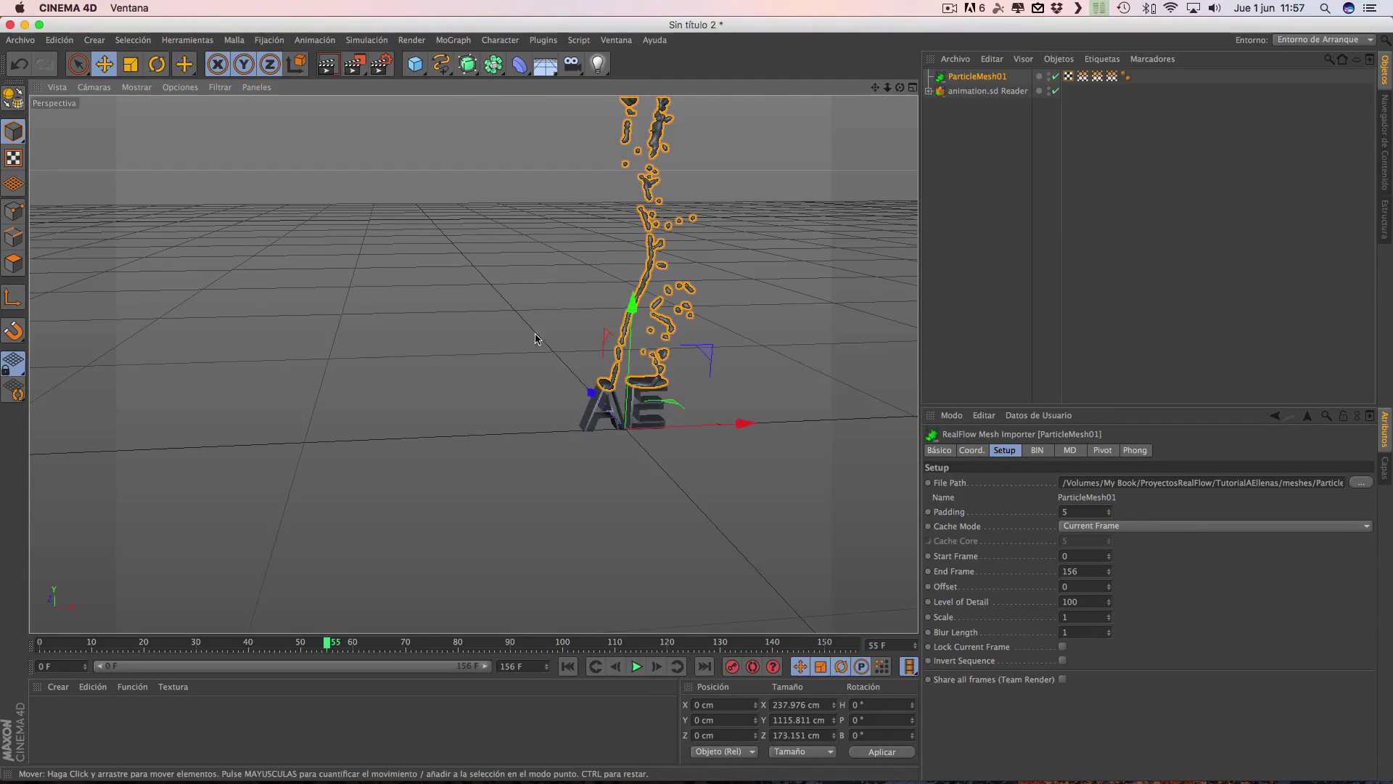
pyautogui.click(543, 42)
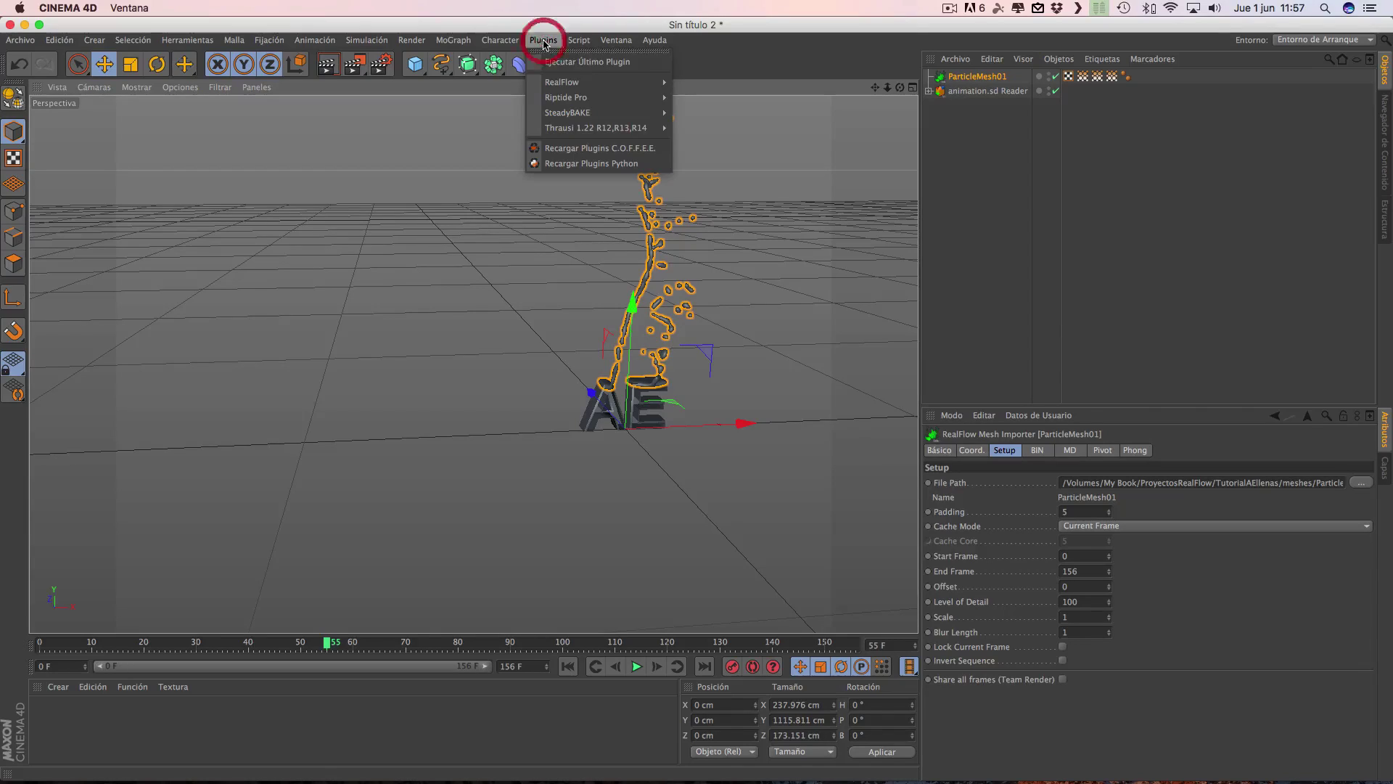
pyautogui.moveTo(568, 112)
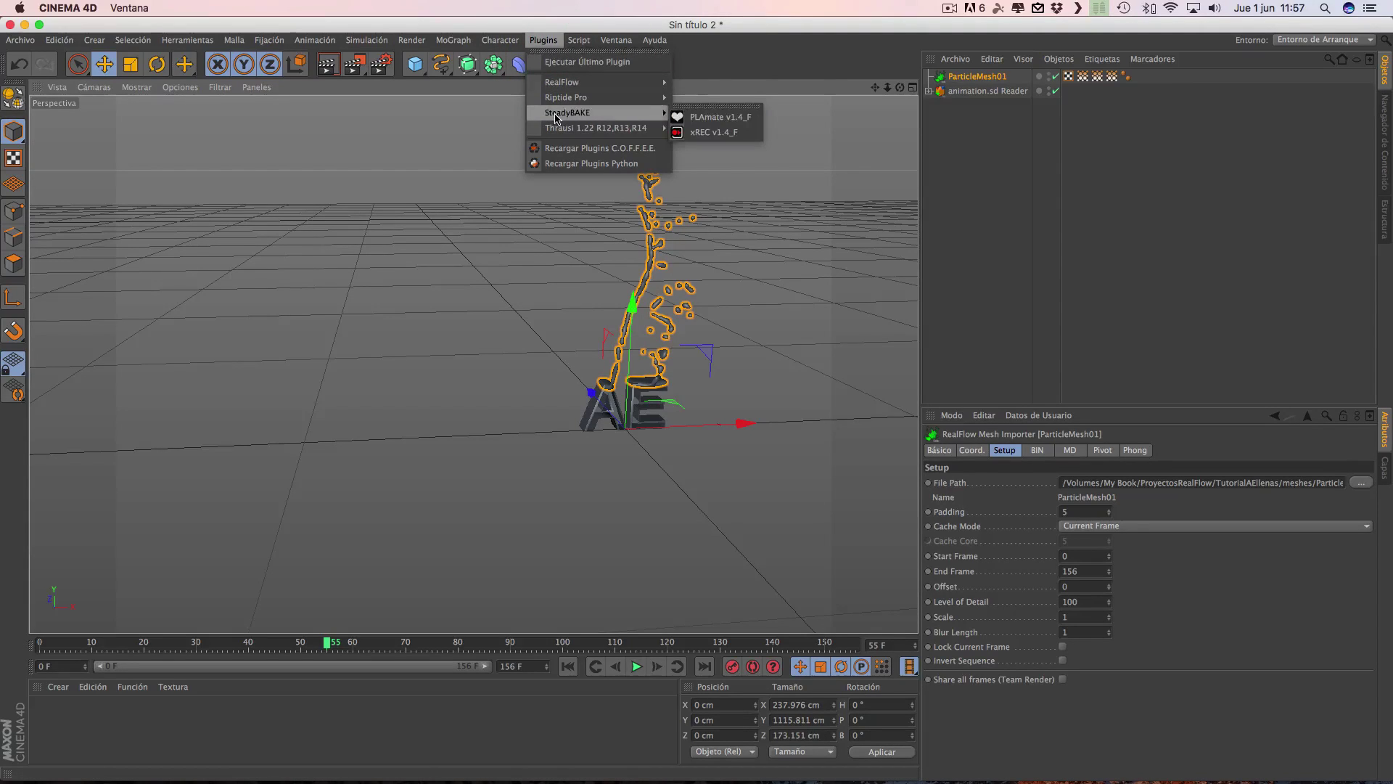
# Group the splash mesh and AE letters under a new null.
pyautogui.click(789, 185)
pyautogui.moveTo(963, 161); pyautogui.dragTo(989, 76)
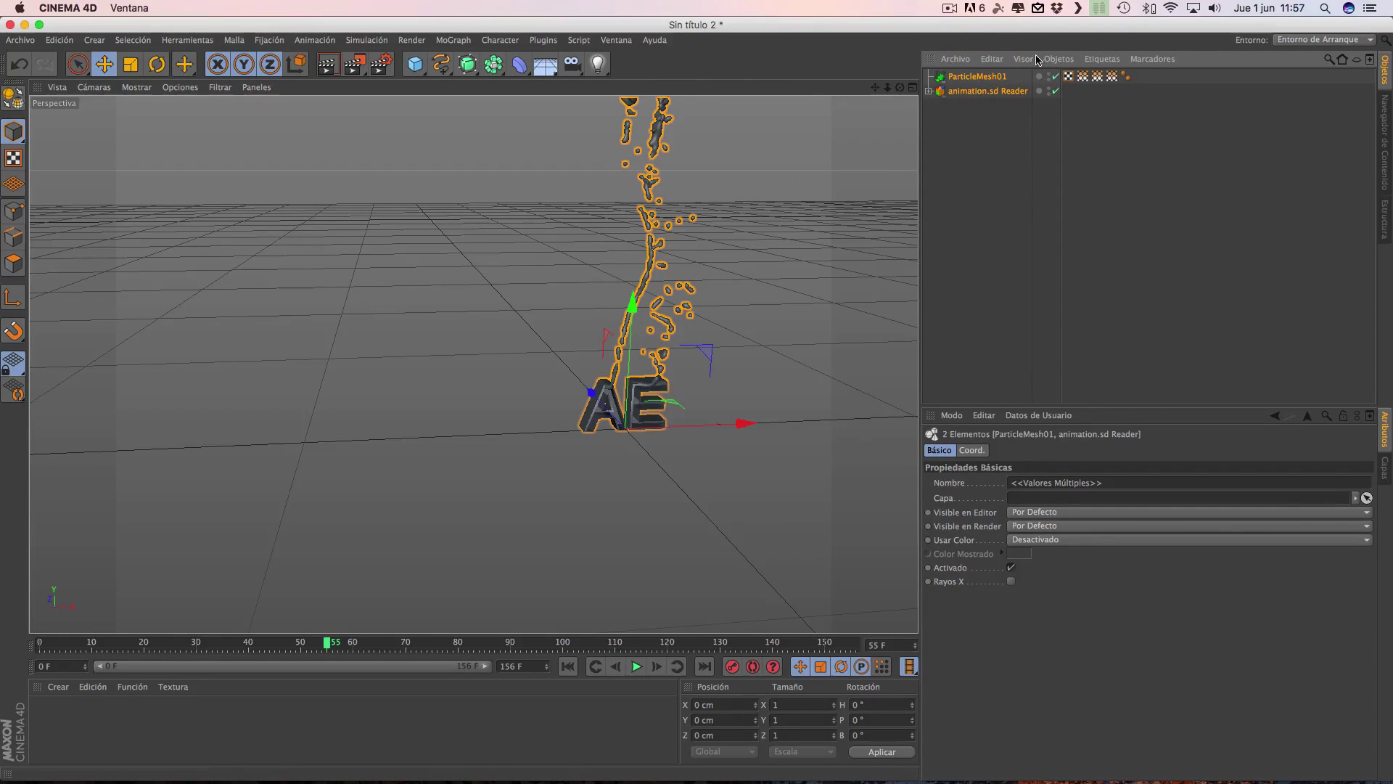
pyautogui.click(1058, 60)
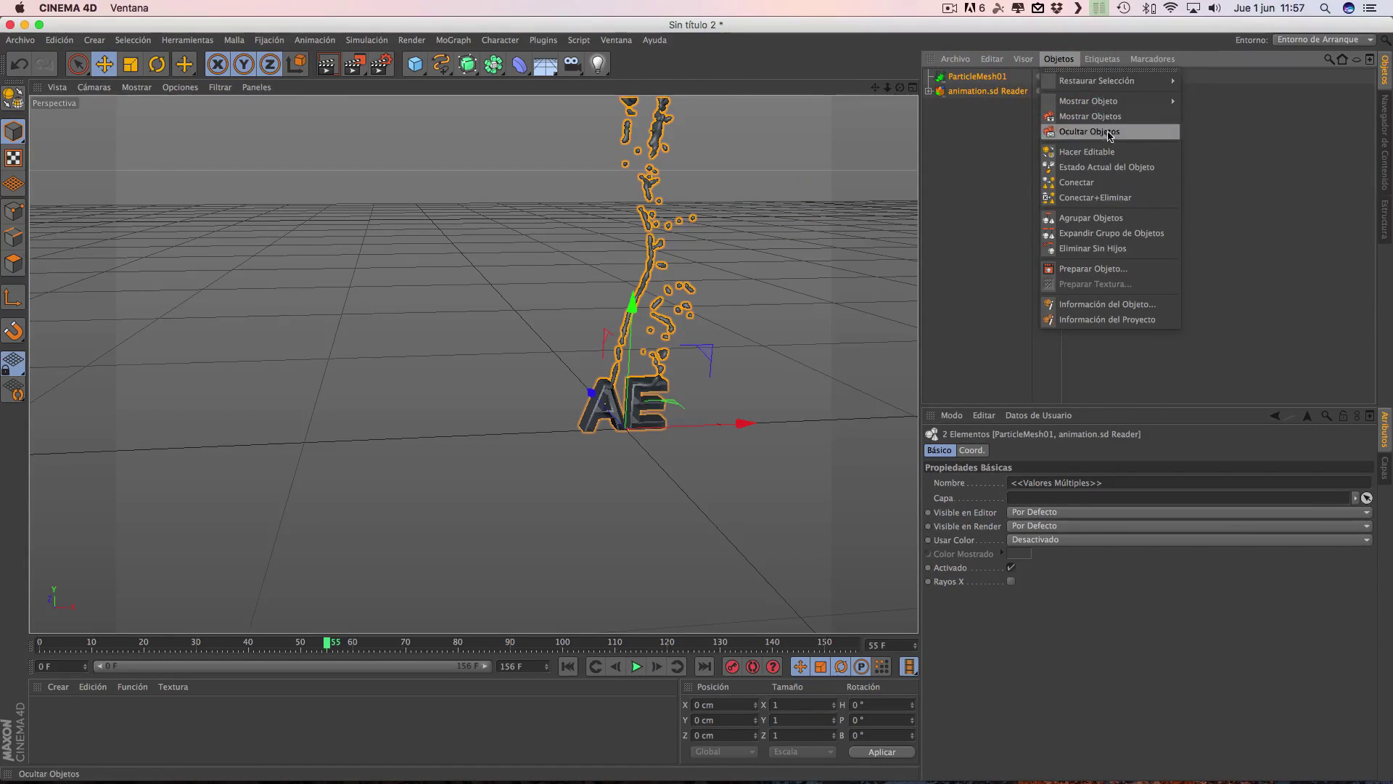
pyautogui.click(1079, 219)
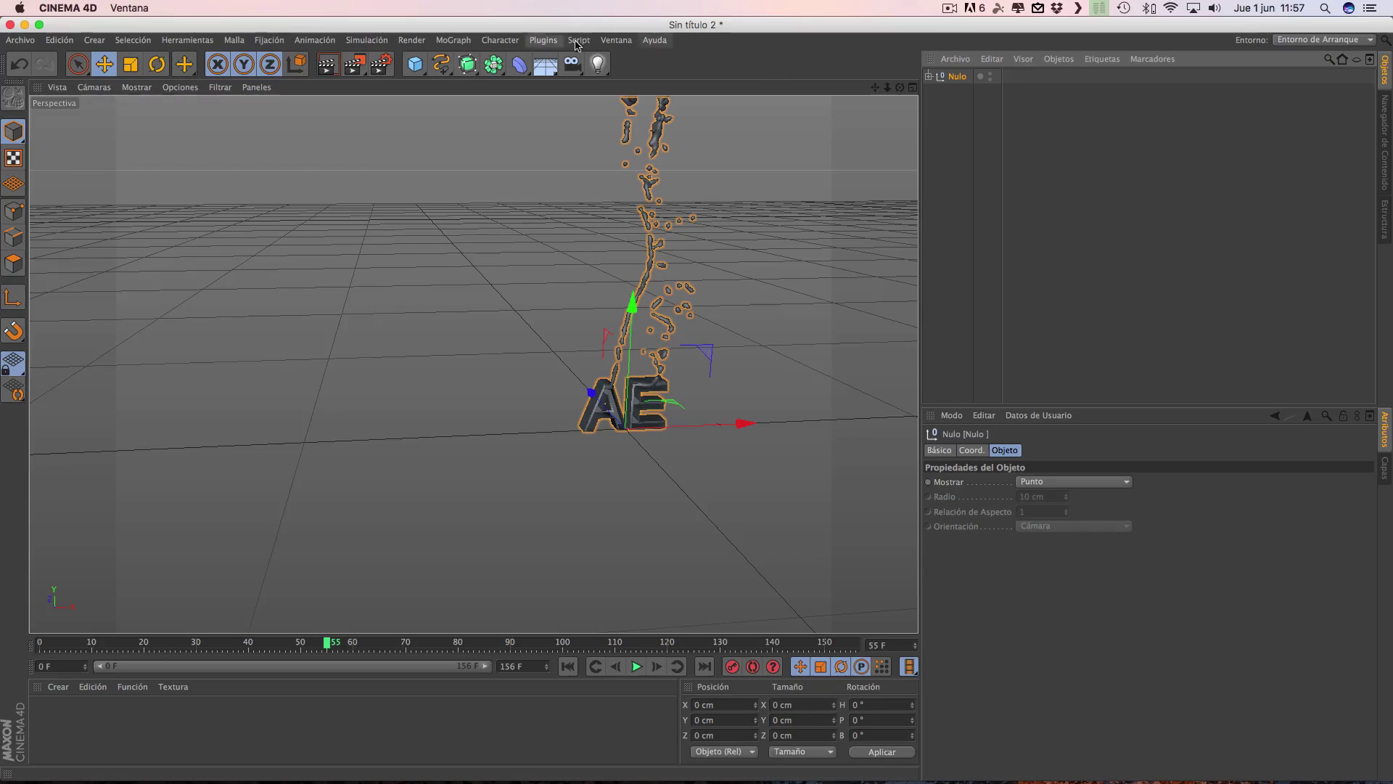
# Bake the group with xREC into My Book/proyectosC4D/Letras/TutorialAEllenas.
pyautogui.click(578, 39)
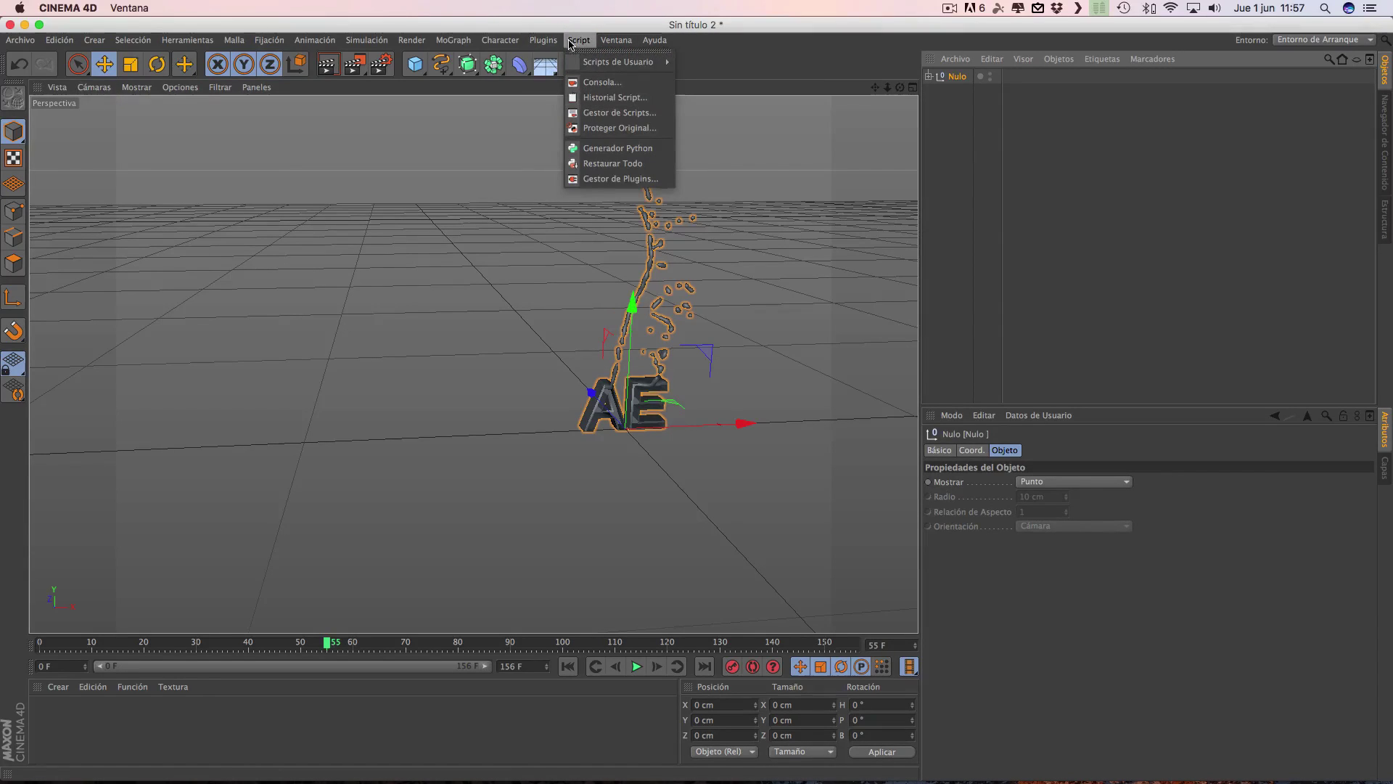
pyautogui.moveTo(568, 112)
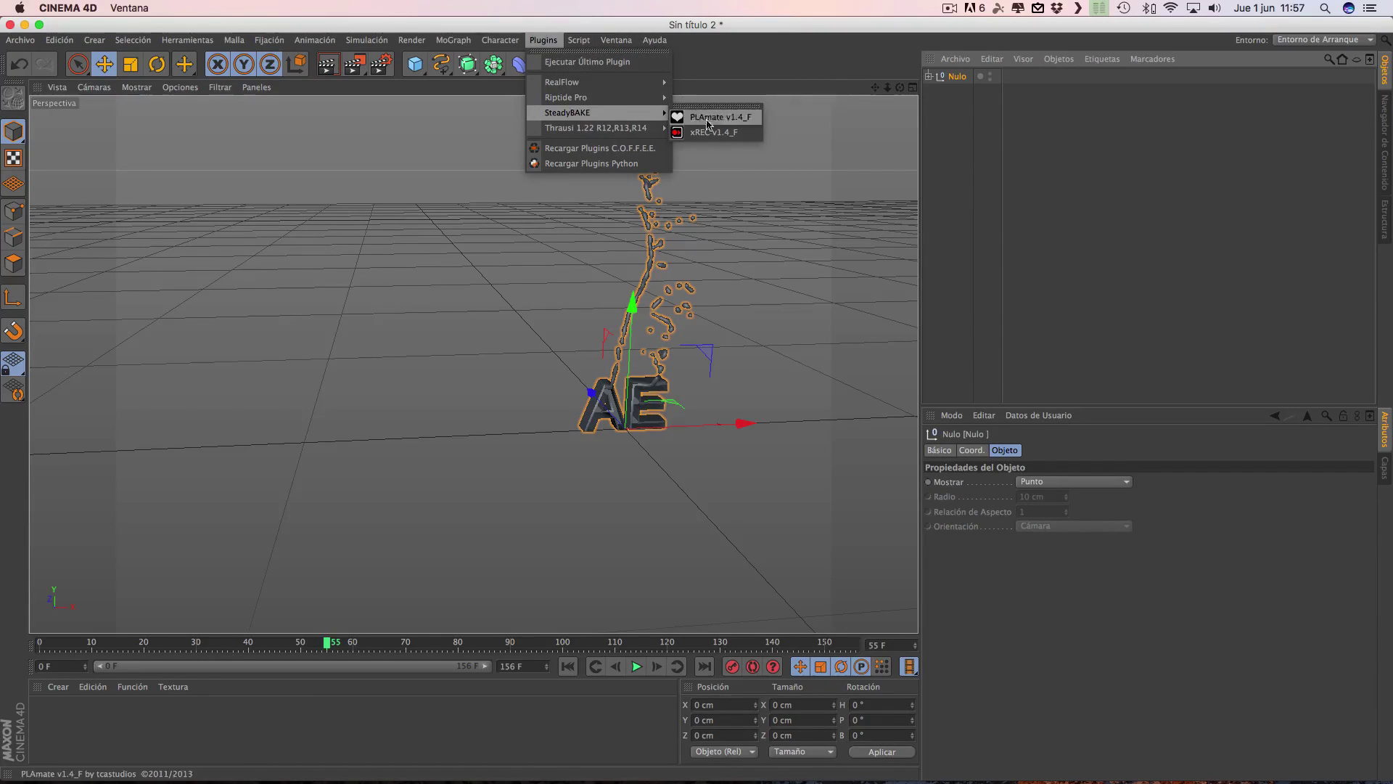
pyautogui.click(709, 133)
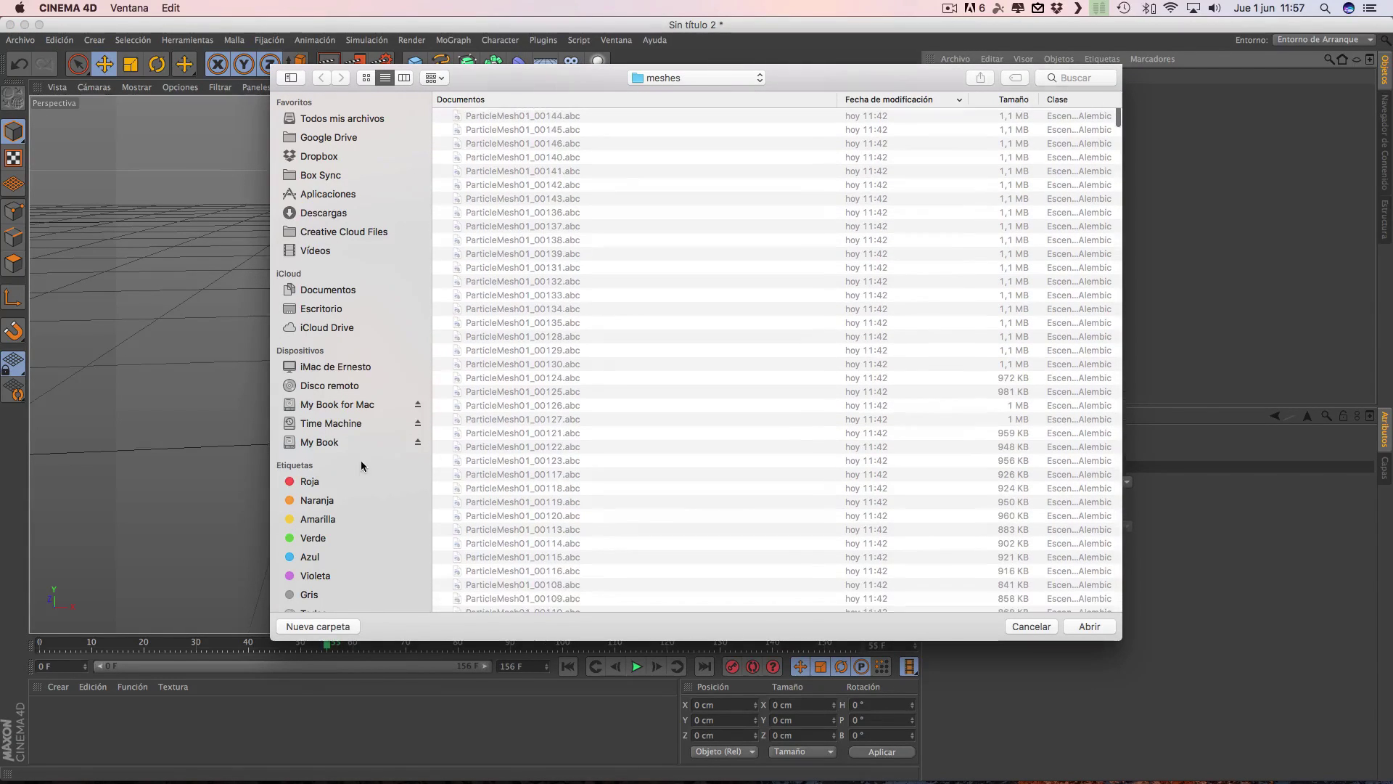
pyautogui.click(325, 444)
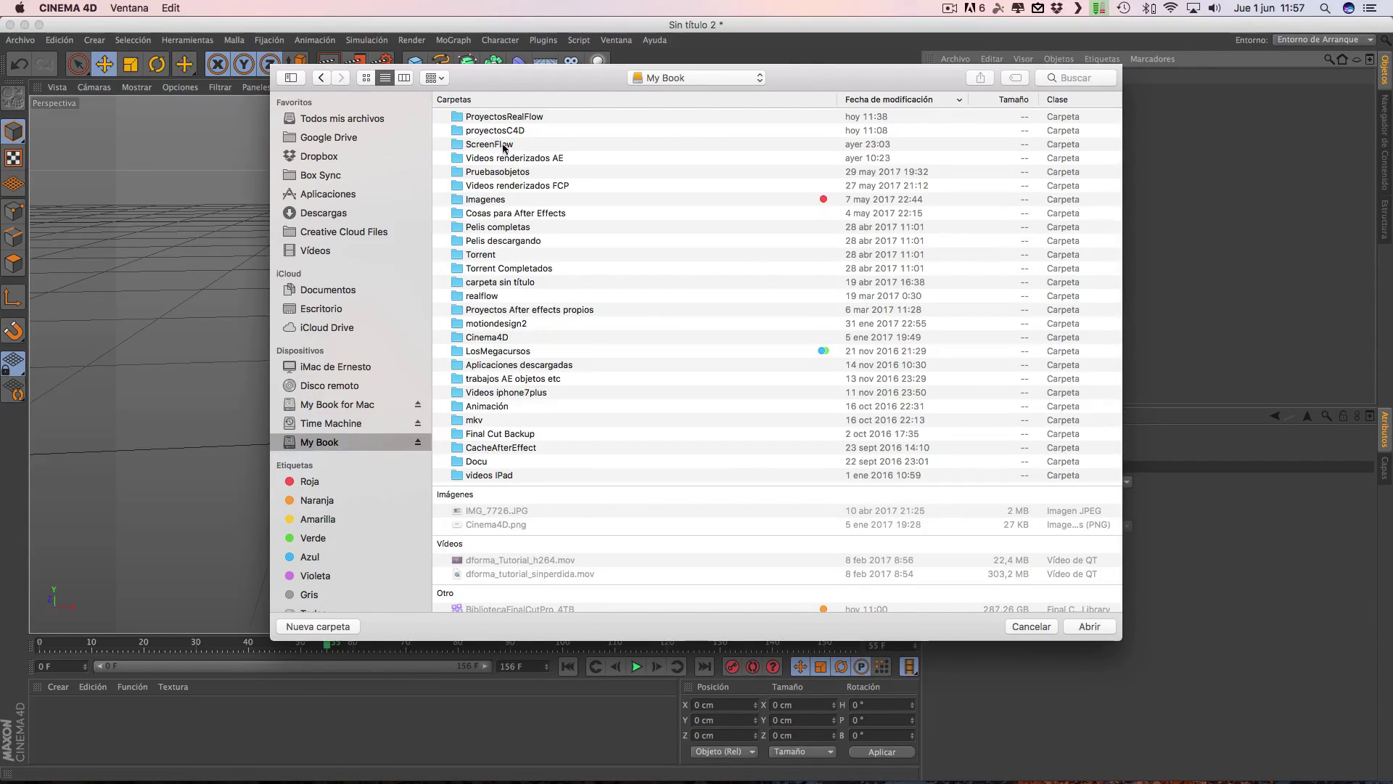
pyautogui.doubleClick(496, 136)
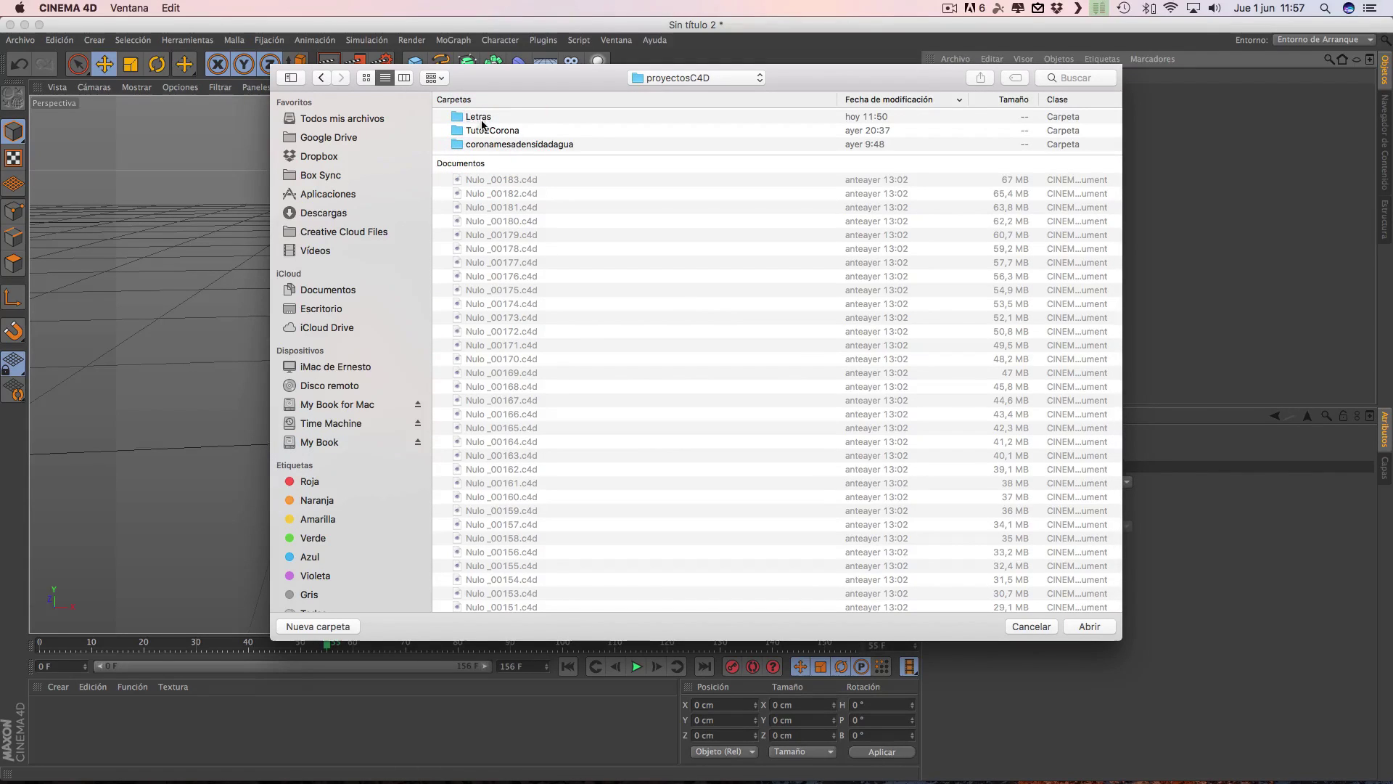
pyautogui.doubleClick(475, 117)
pyautogui.doubleClick(498, 116)
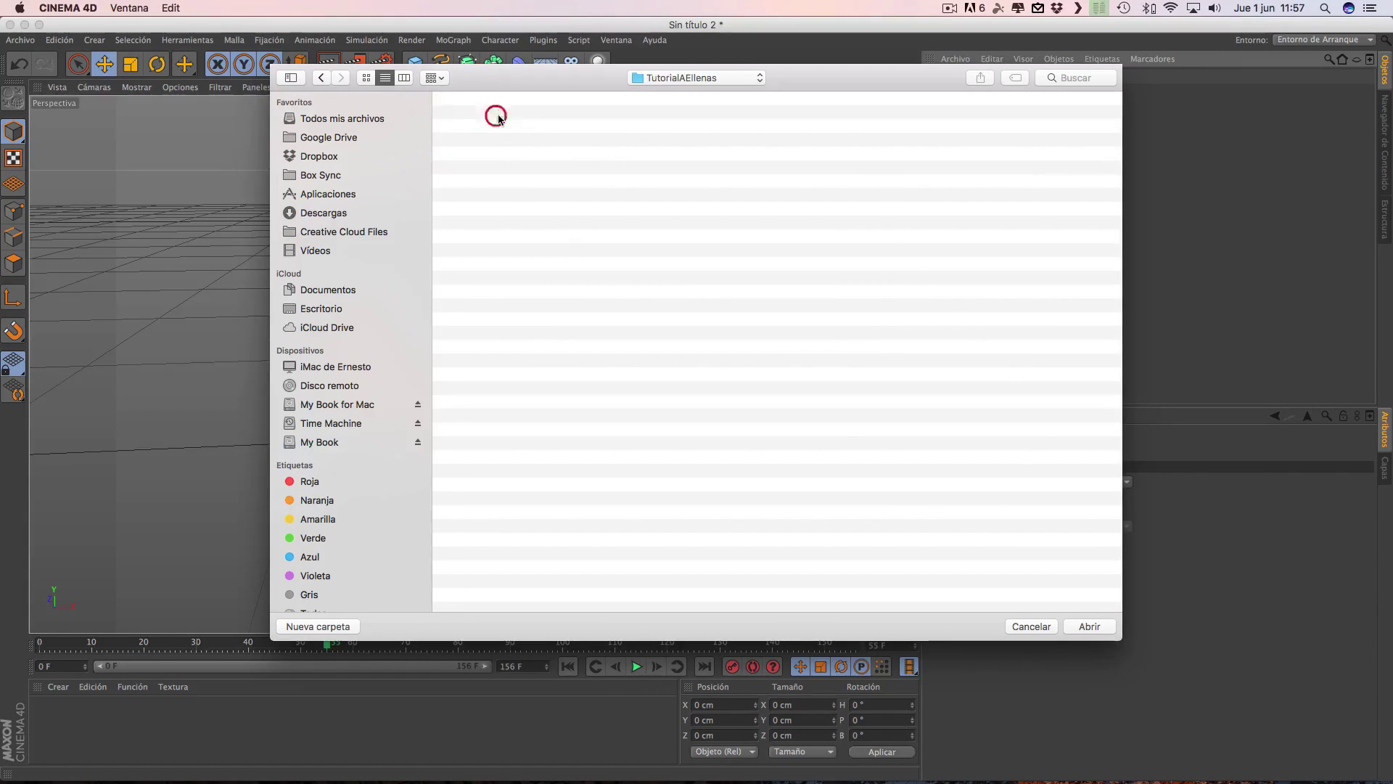
pyautogui.click(1089, 627)
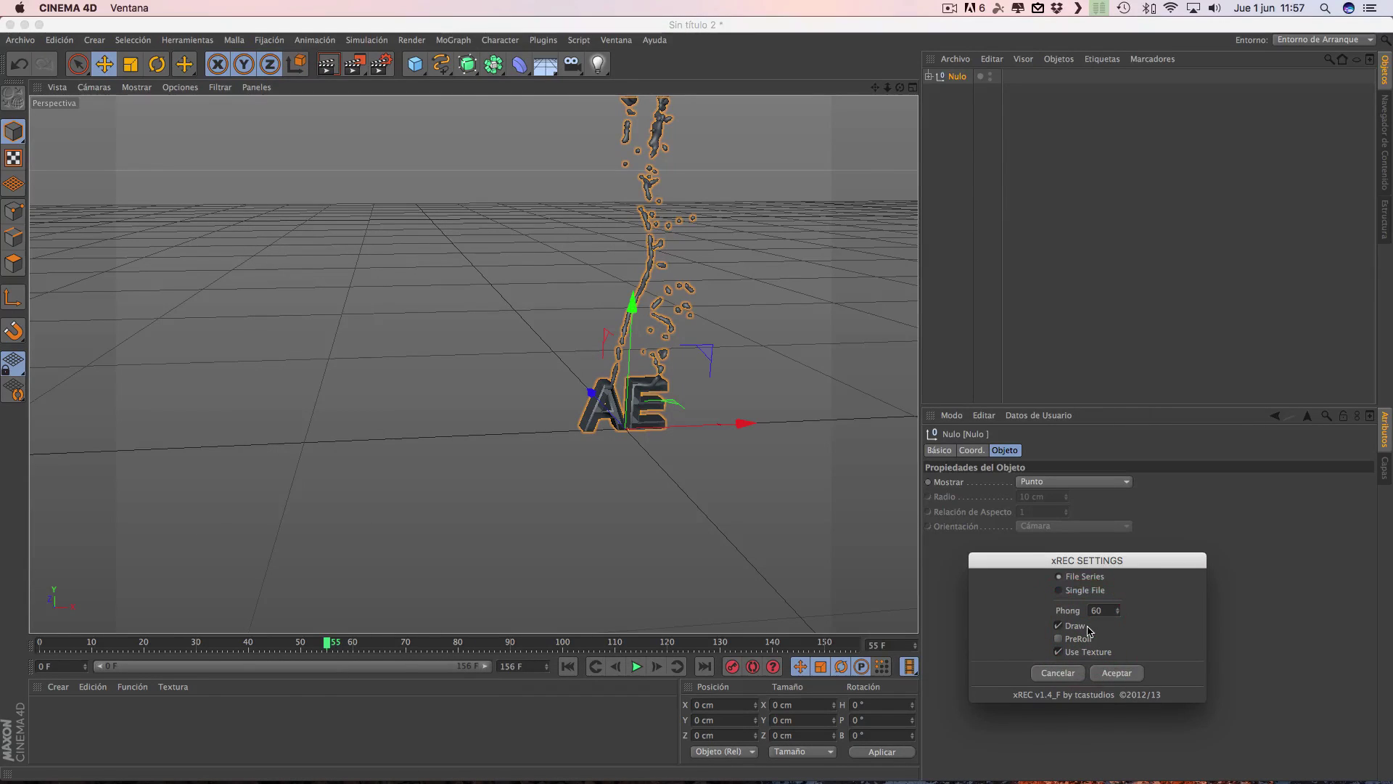
pyautogui.click(1118, 673)
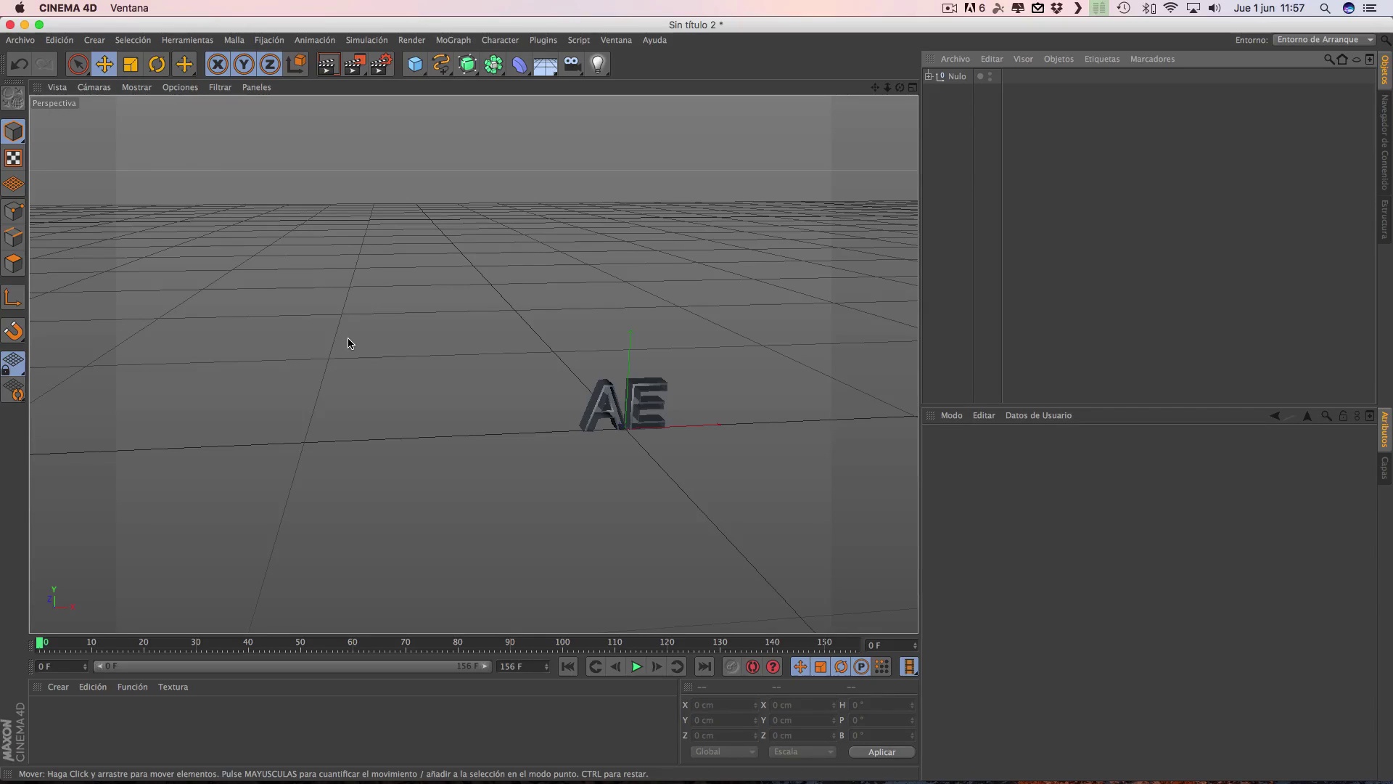
# Quit Cinema 4D, discarding changes to the untitled project.
pyautogui.click(20, 40)
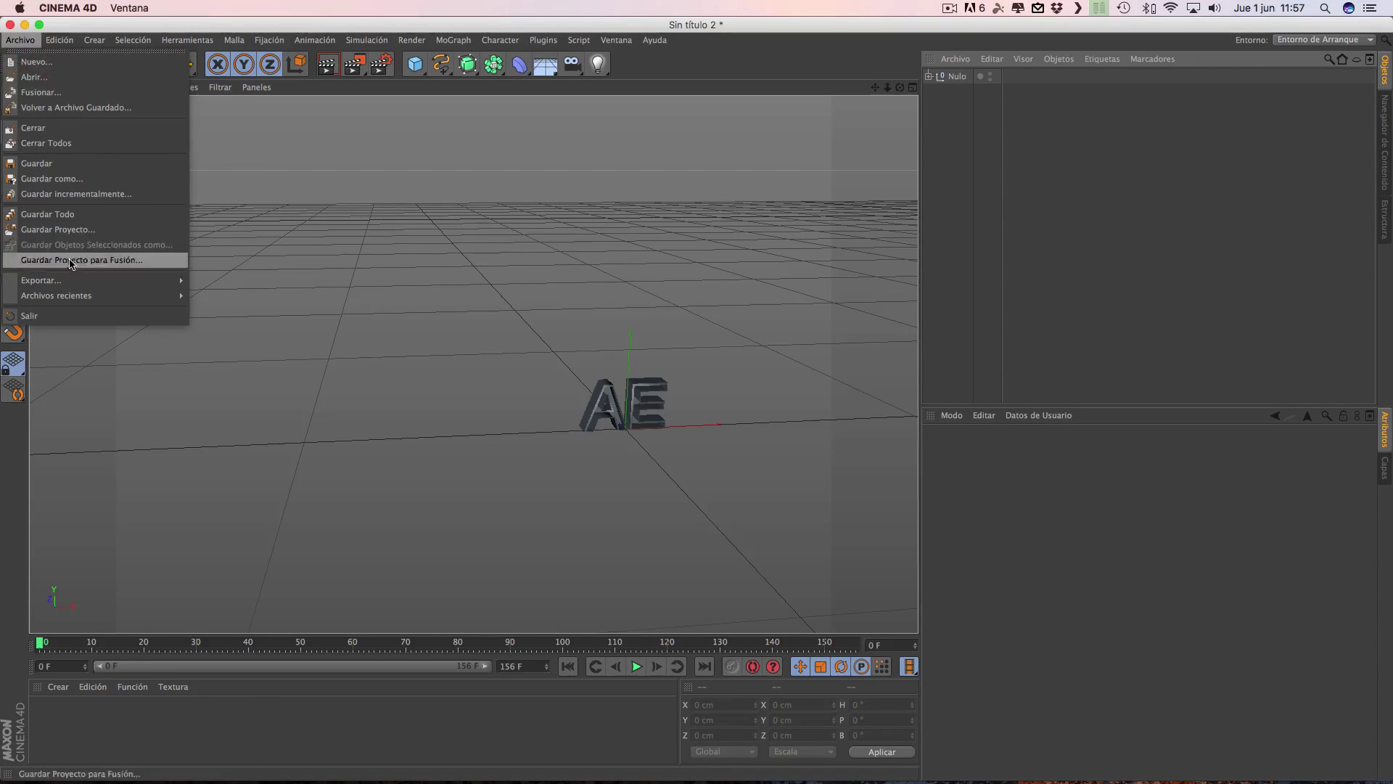
pyautogui.click(33, 317)
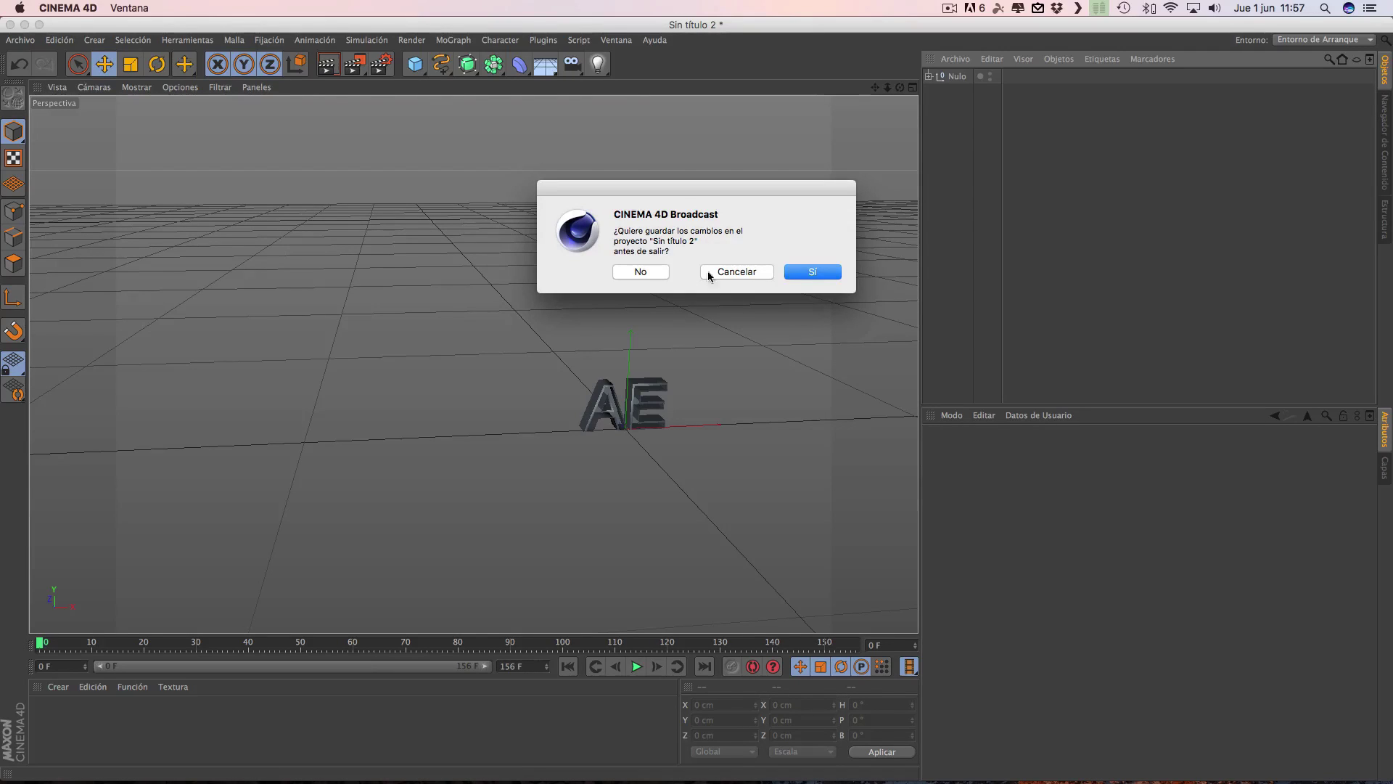
pyautogui.click(816, 273)
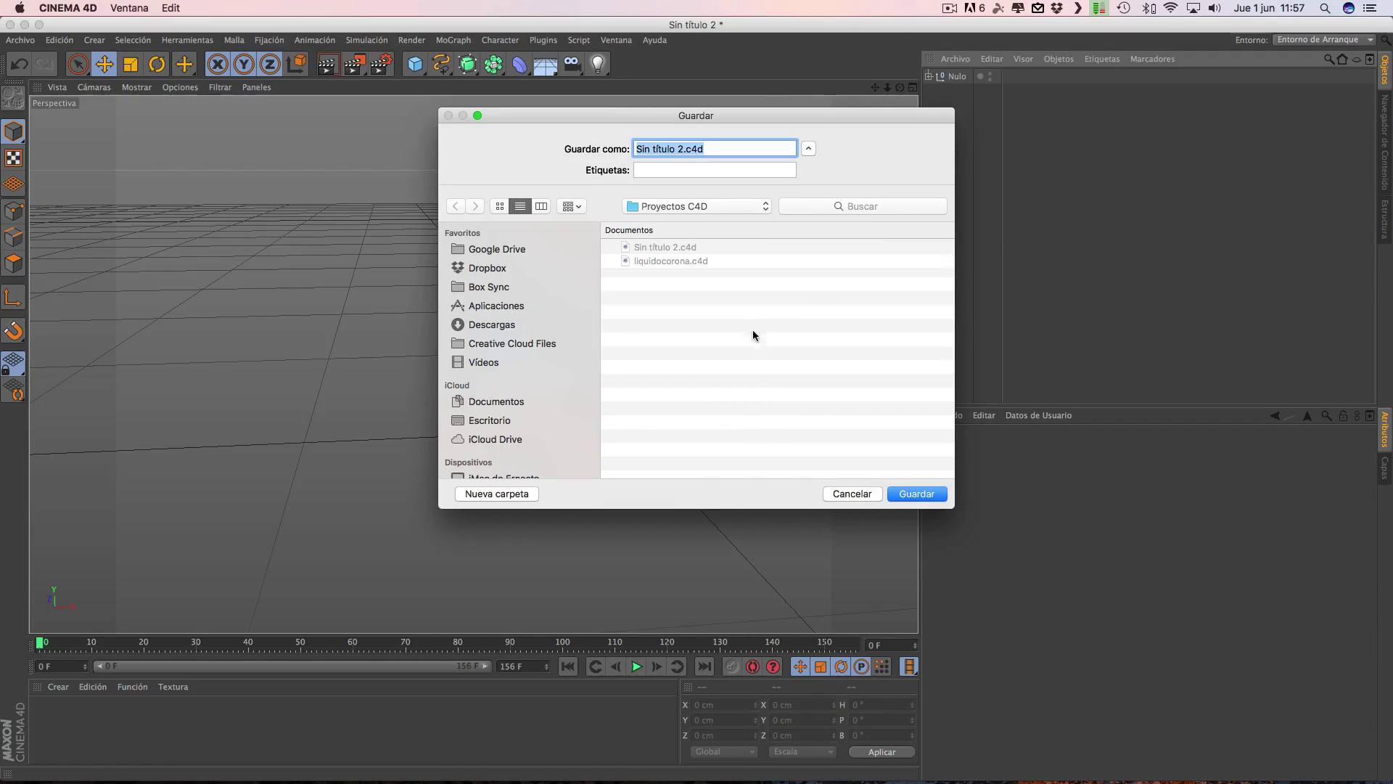
pyautogui.click(852, 493)
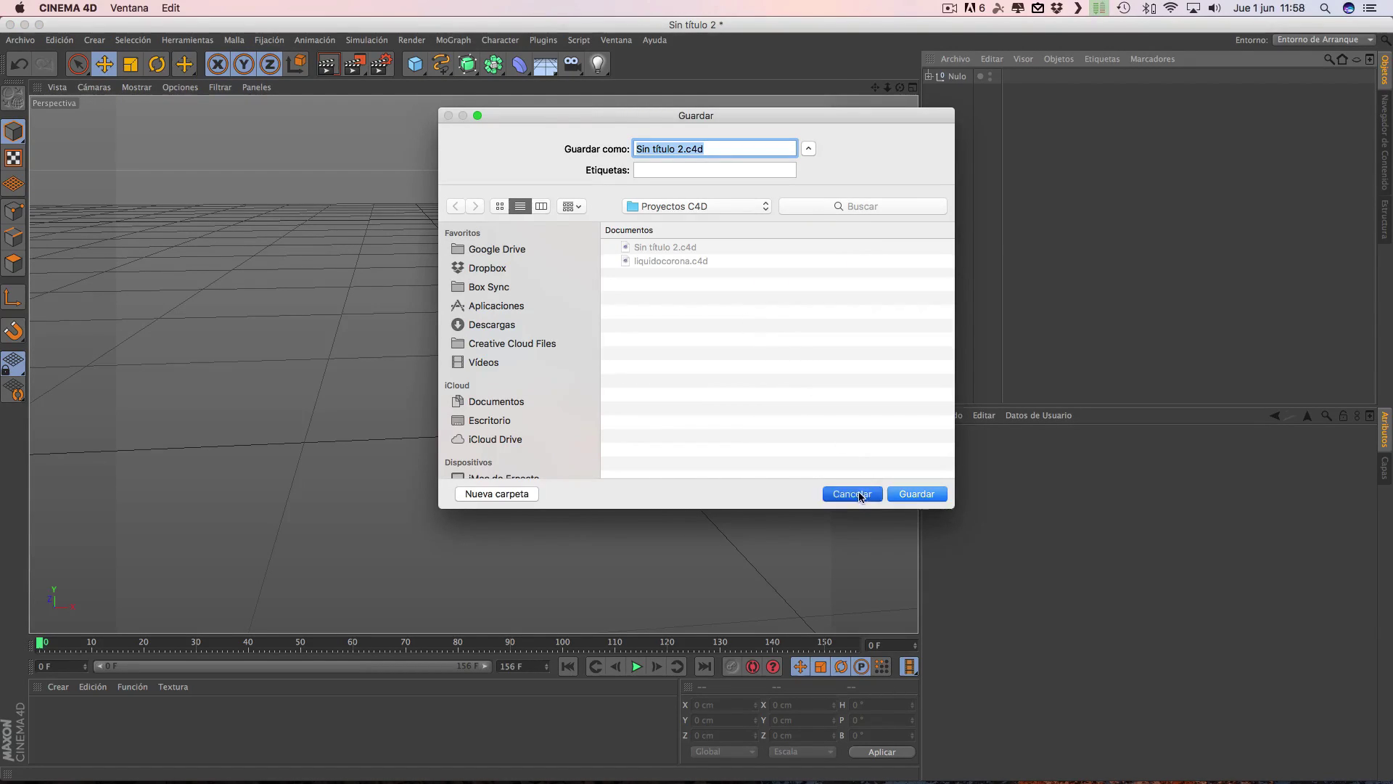
pyautogui.click(20, 40)
pyautogui.moveTo(56, 295)
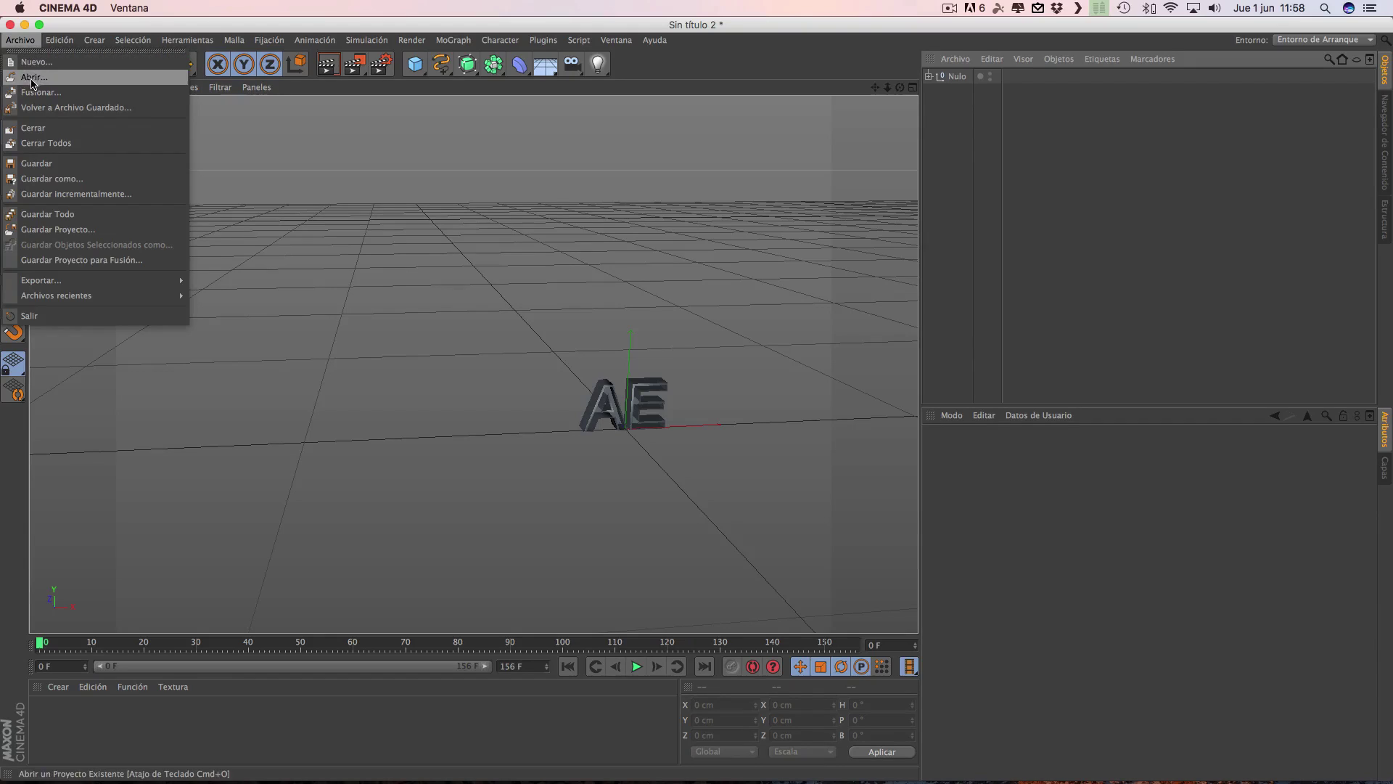
pyautogui.click(29, 315)
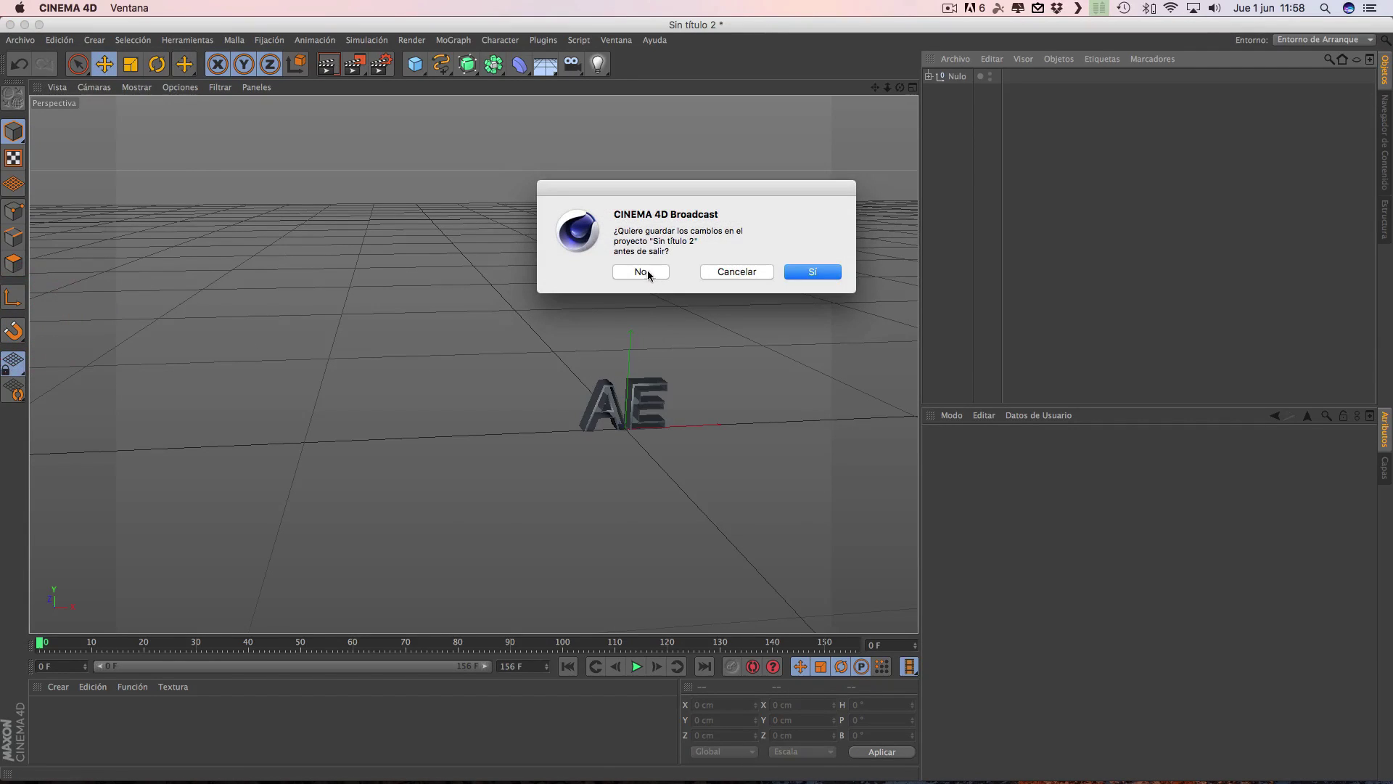
pyautogui.click(631, 278)
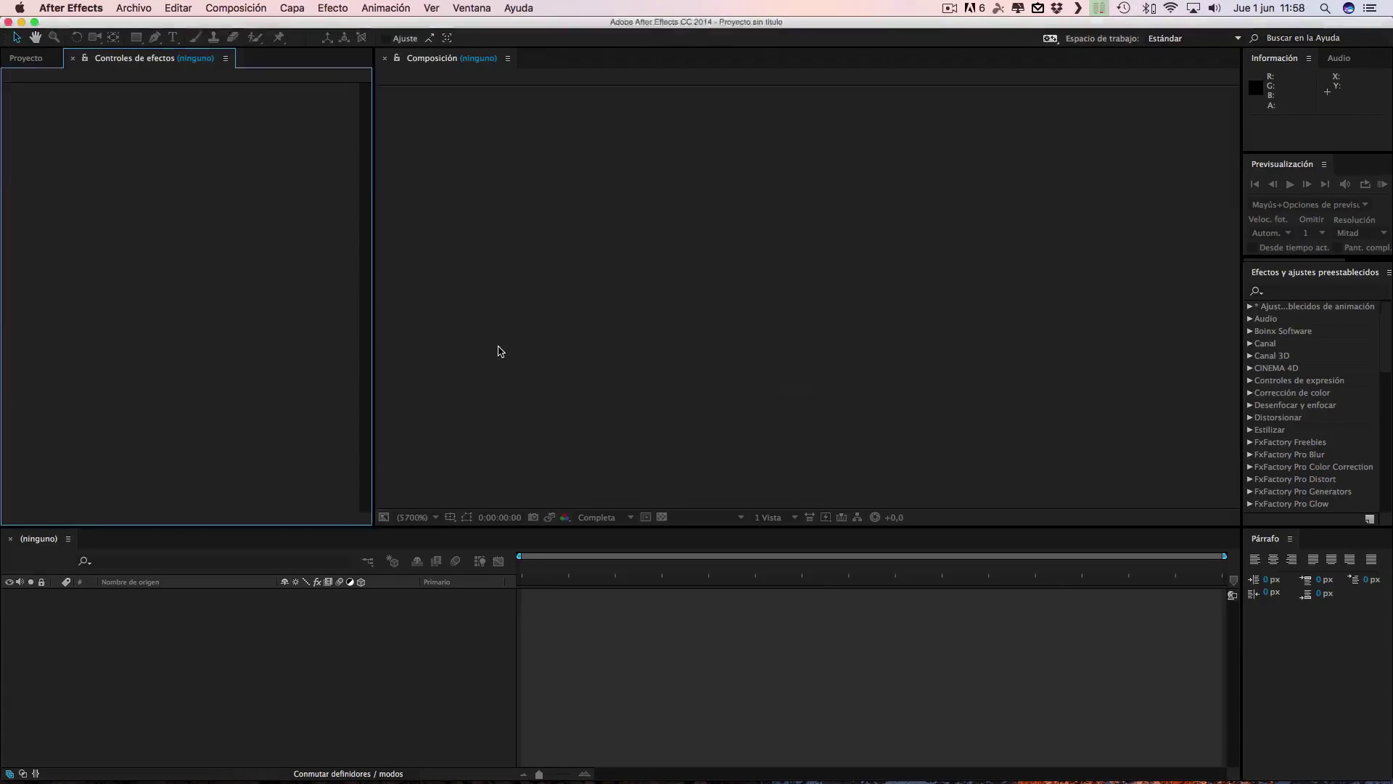
# Close the Welcome screen and create a new 1920×1080 composition, Comp 1.
pyautogui.click(508, 412)
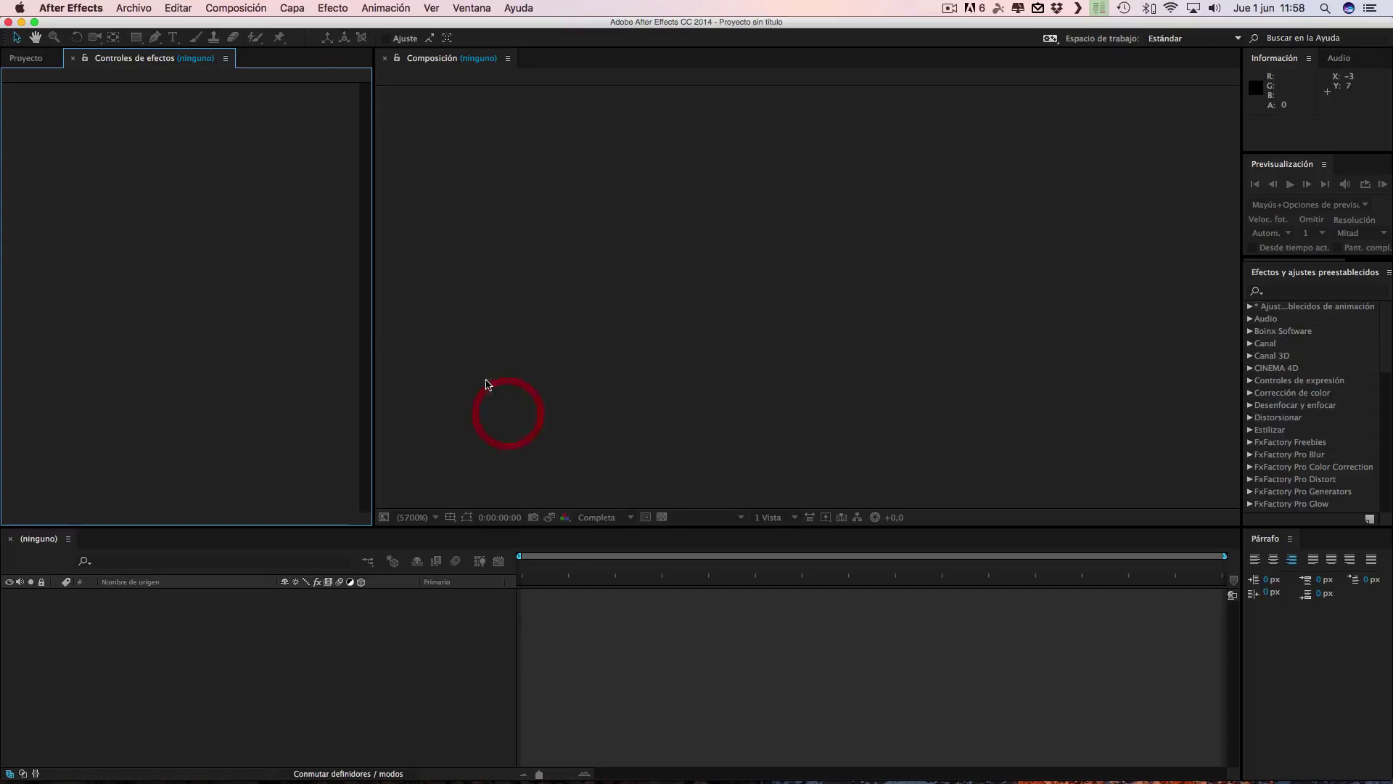
pyautogui.click(214, 8)
pyautogui.click(235, 32)
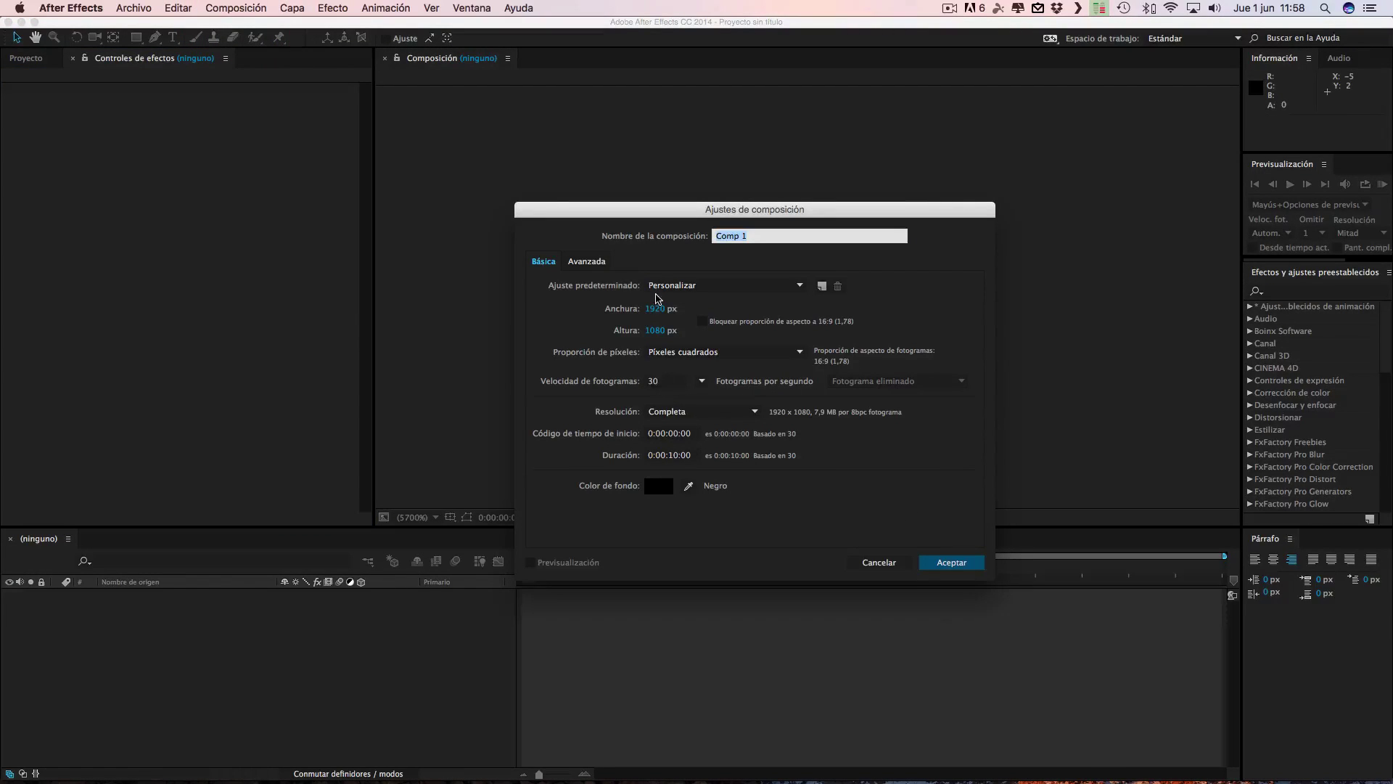
pyautogui.click(949, 562)
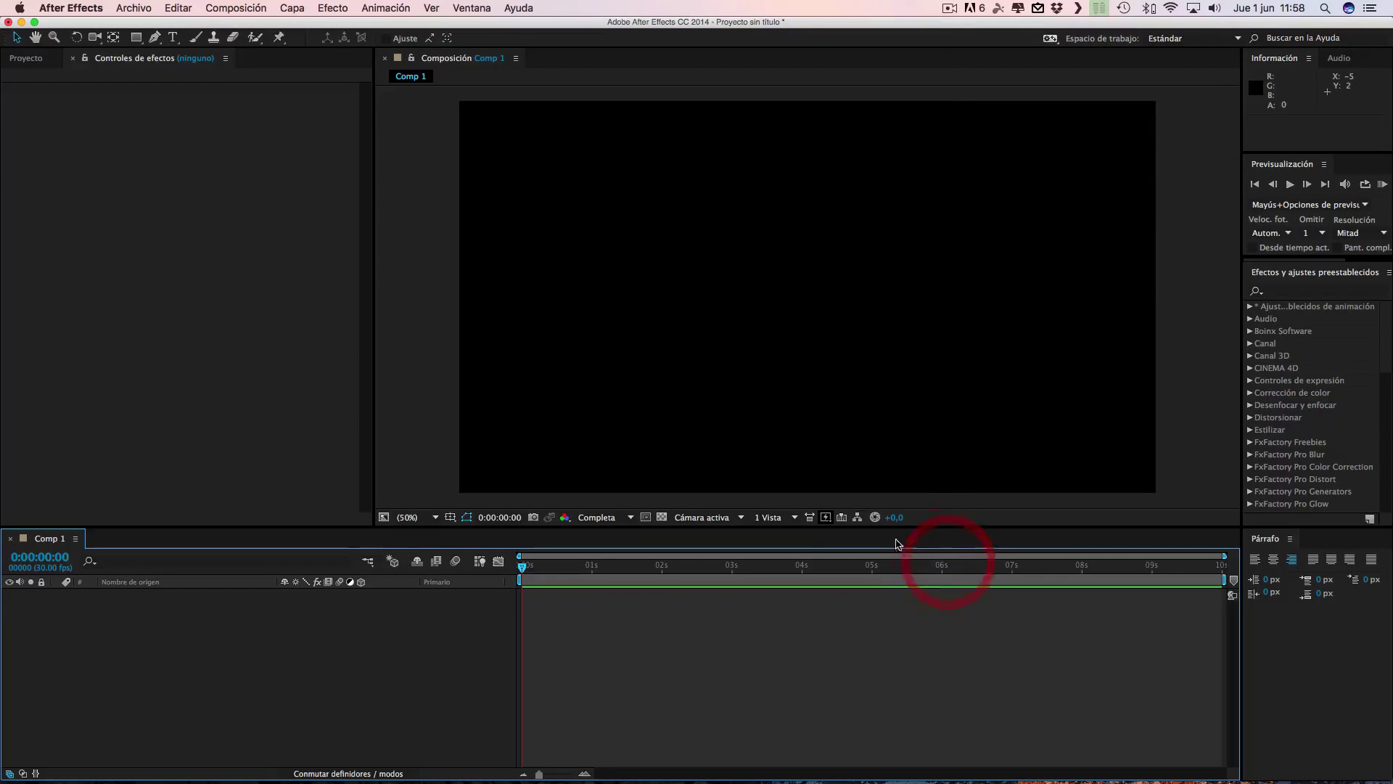
# Add a solid layer named E3D and apply the Video Copilot Element effect.
pyautogui.click(290, 10)
pyautogui.moveTo(304, 25)
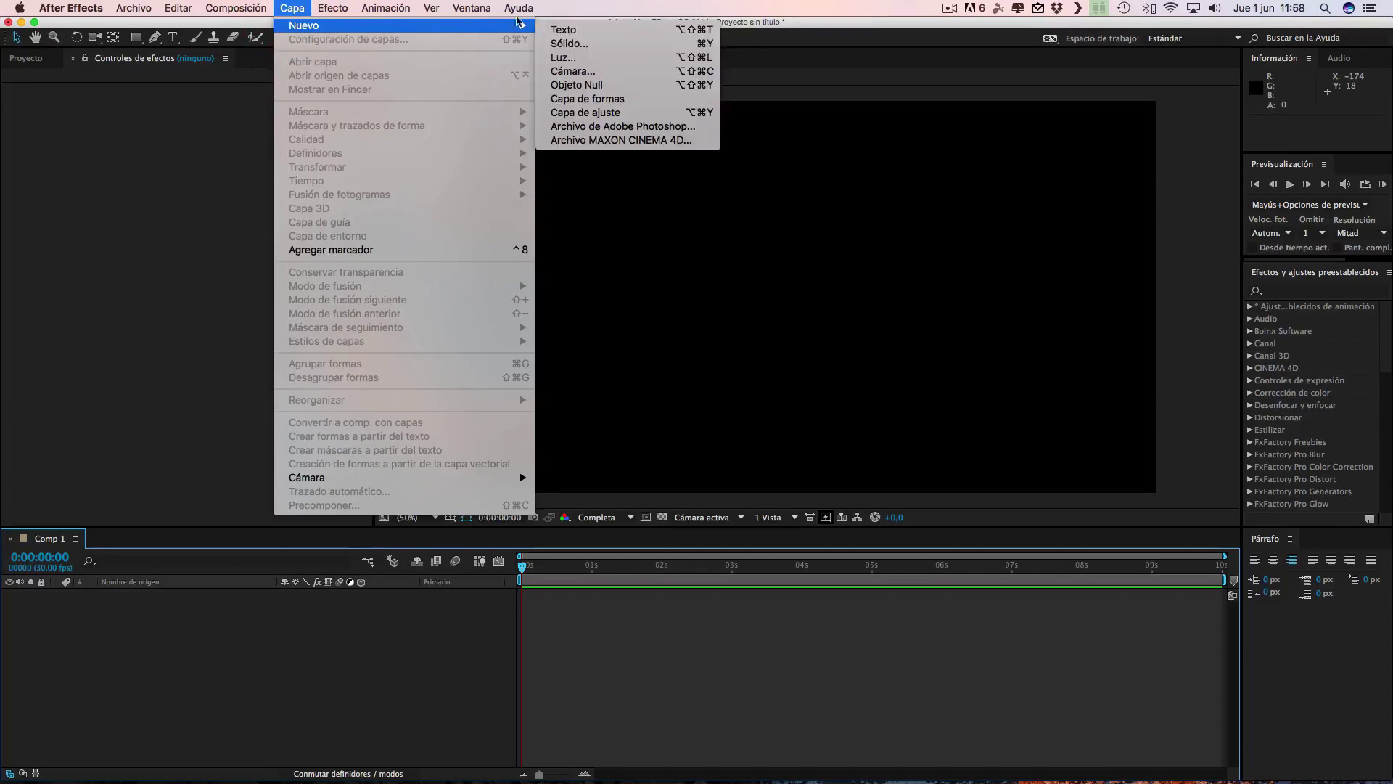
pyautogui.click(568, 44)
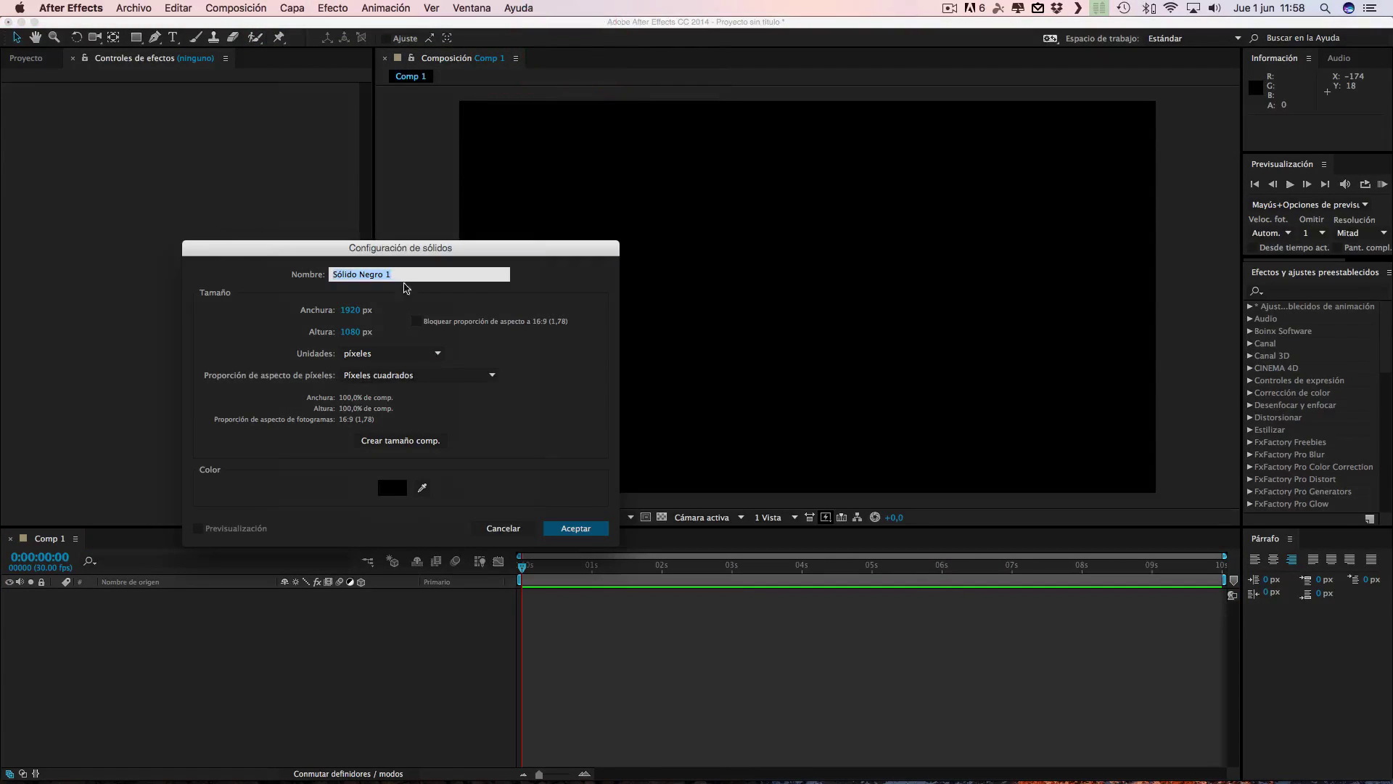
pyautogui.click(311, 312)
pyautogui.write('E3D')
pyautogui.click(569, 527)
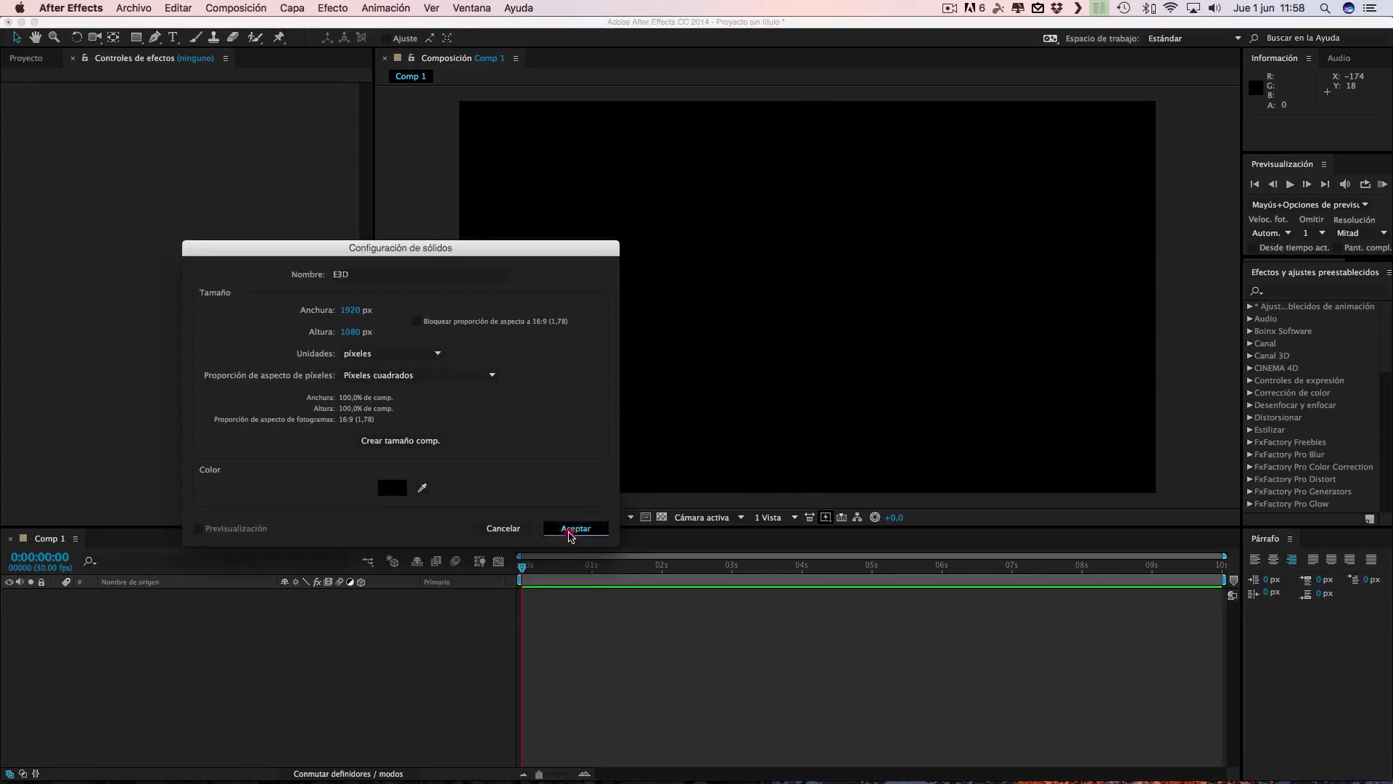
pyautogui.click(346, 10)
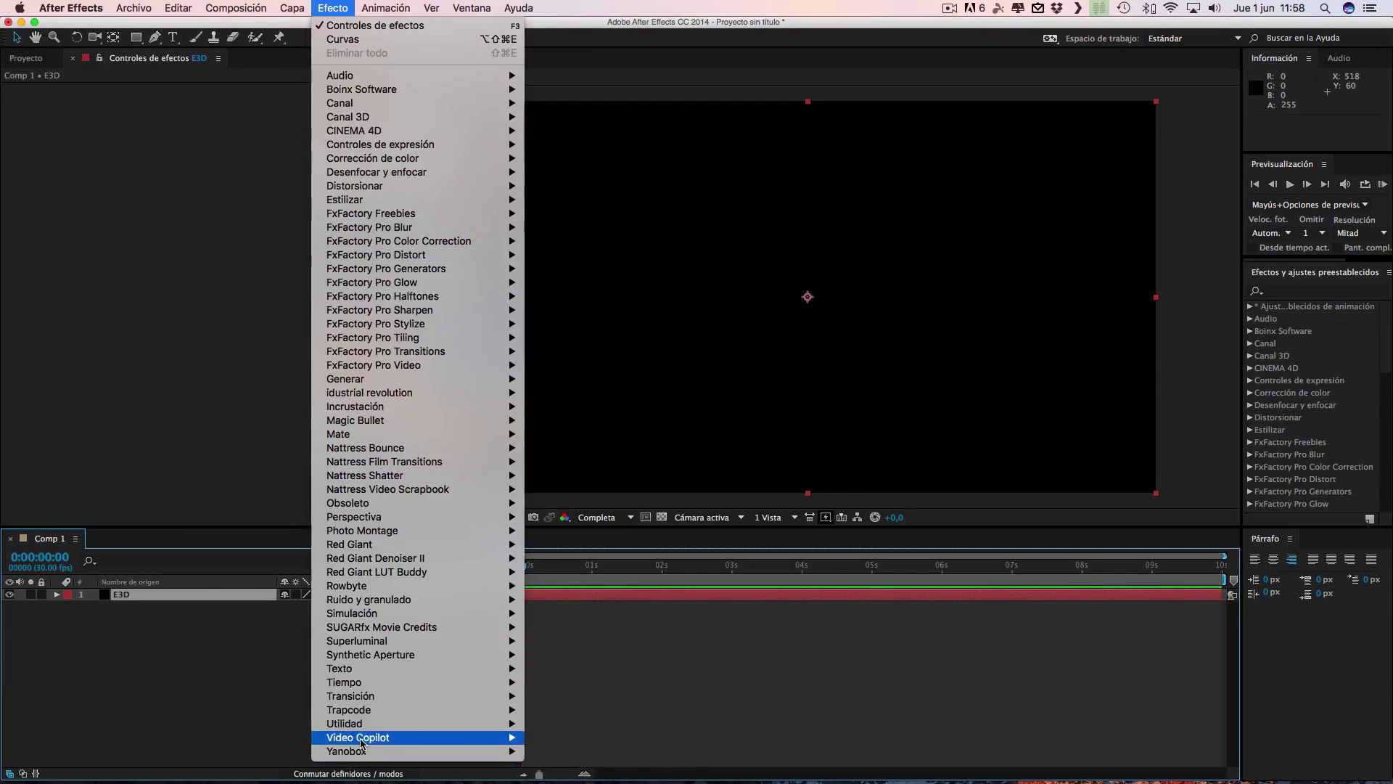
pyautogui.moveTo(419, 737)
pyautogui.click(569, 695)
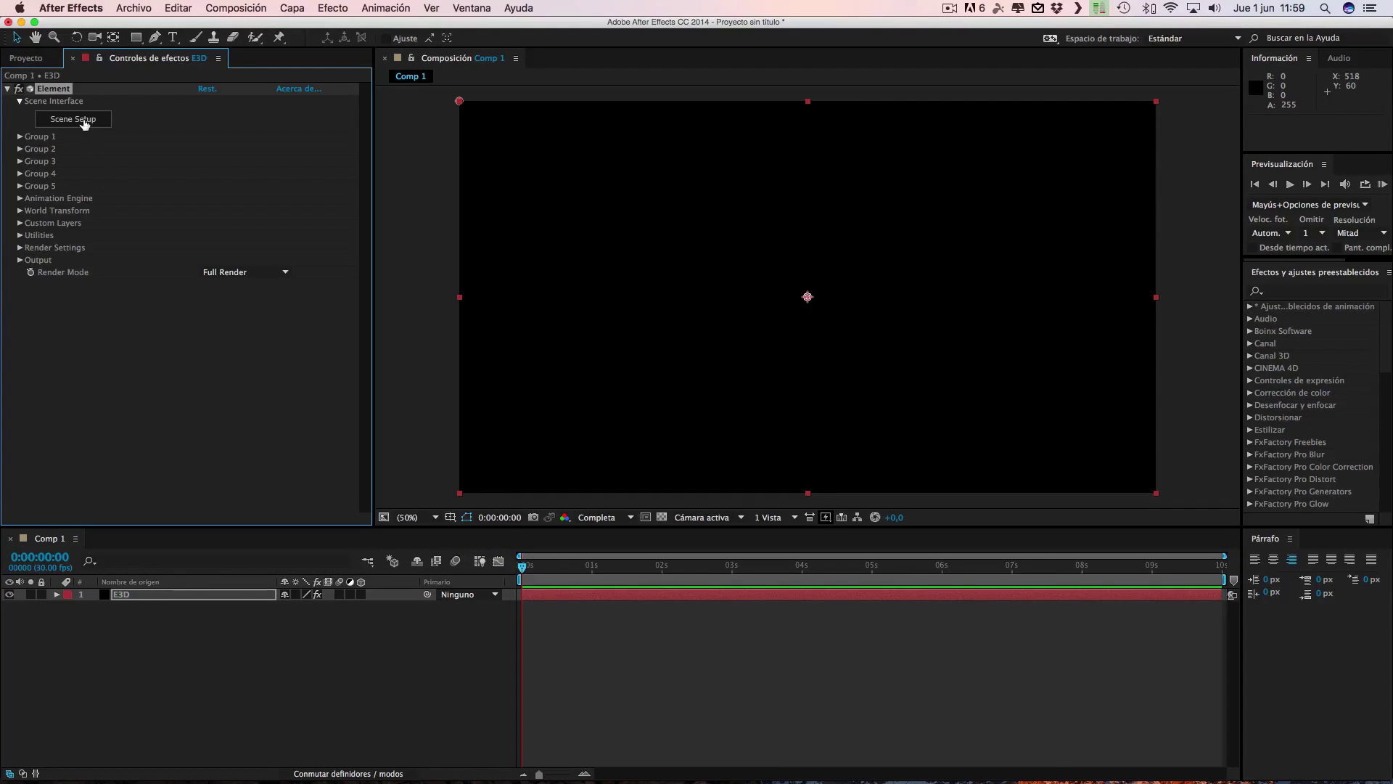
# In Element's Scene Setup, start a 3D Sequence import from My Book/proyectosC4D/Letras/TutorialAEllenas.
pyautogui.click(85, 121)
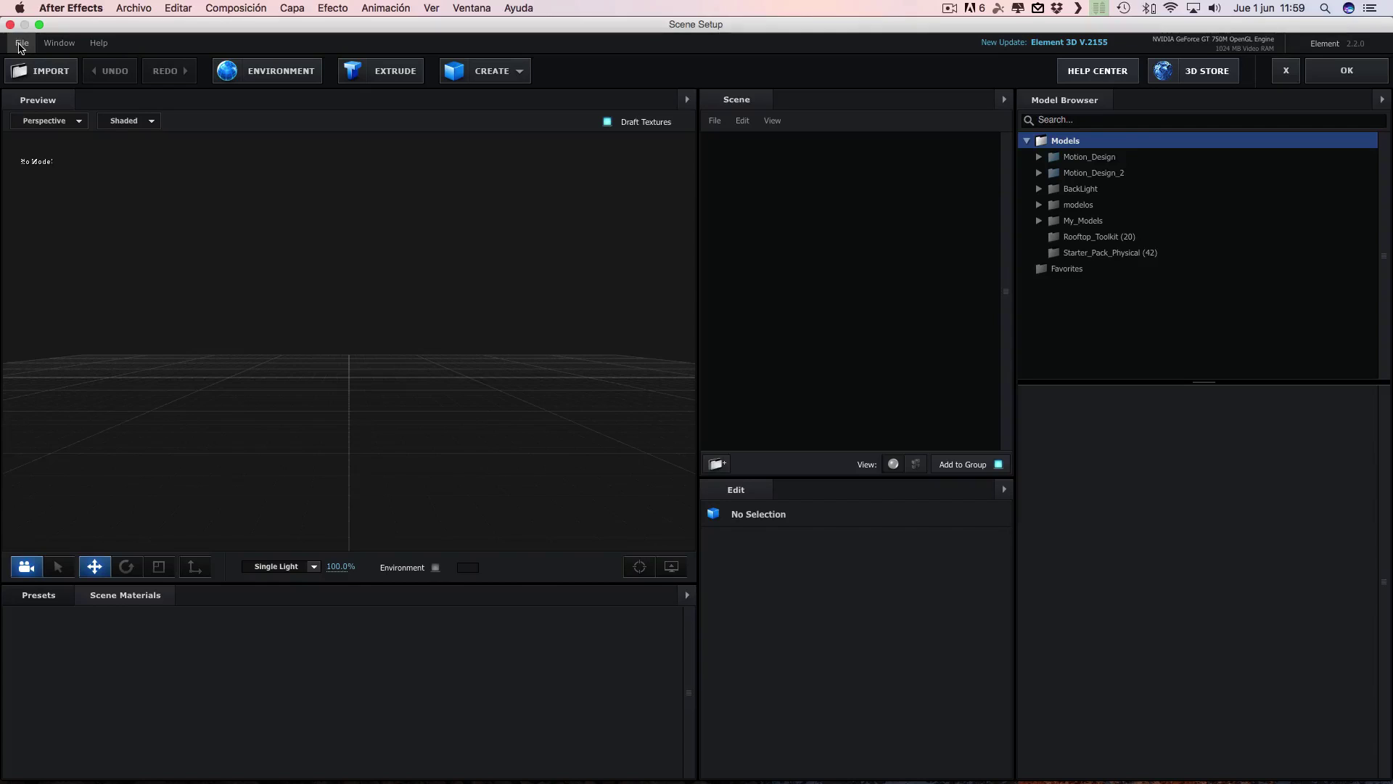
pyautogui.click(21, 43)
pyautogui.moveTo(54, 61)
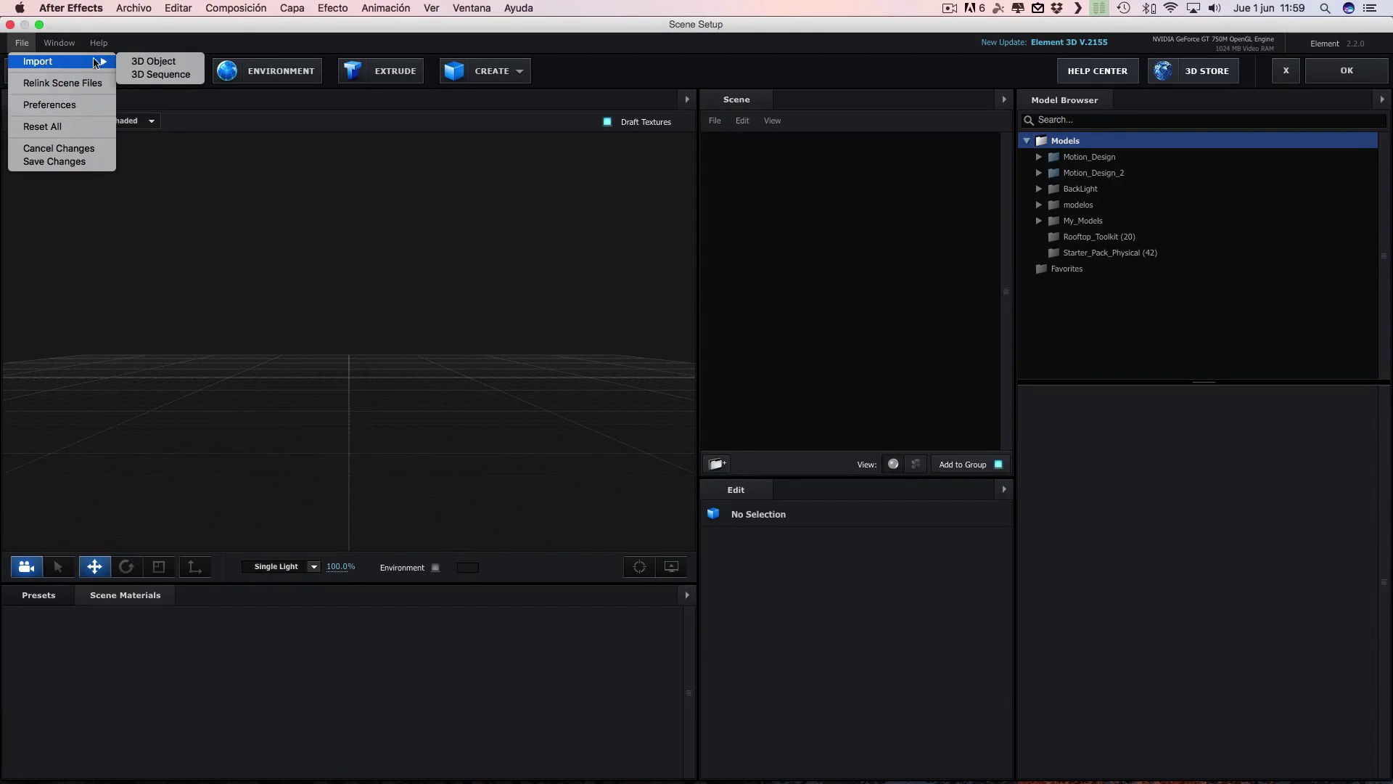
pyautogui.click(174, 75)
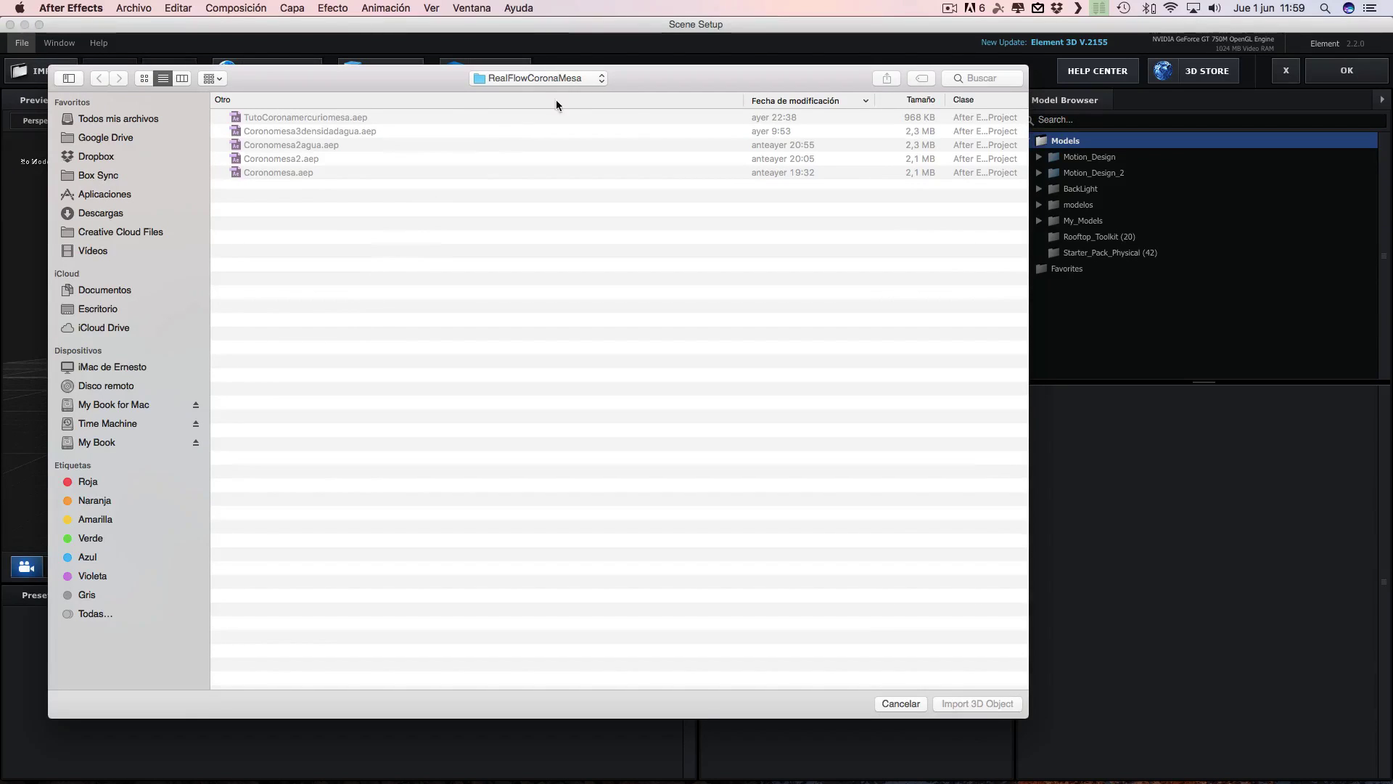
pyautogui.click(105, 443)
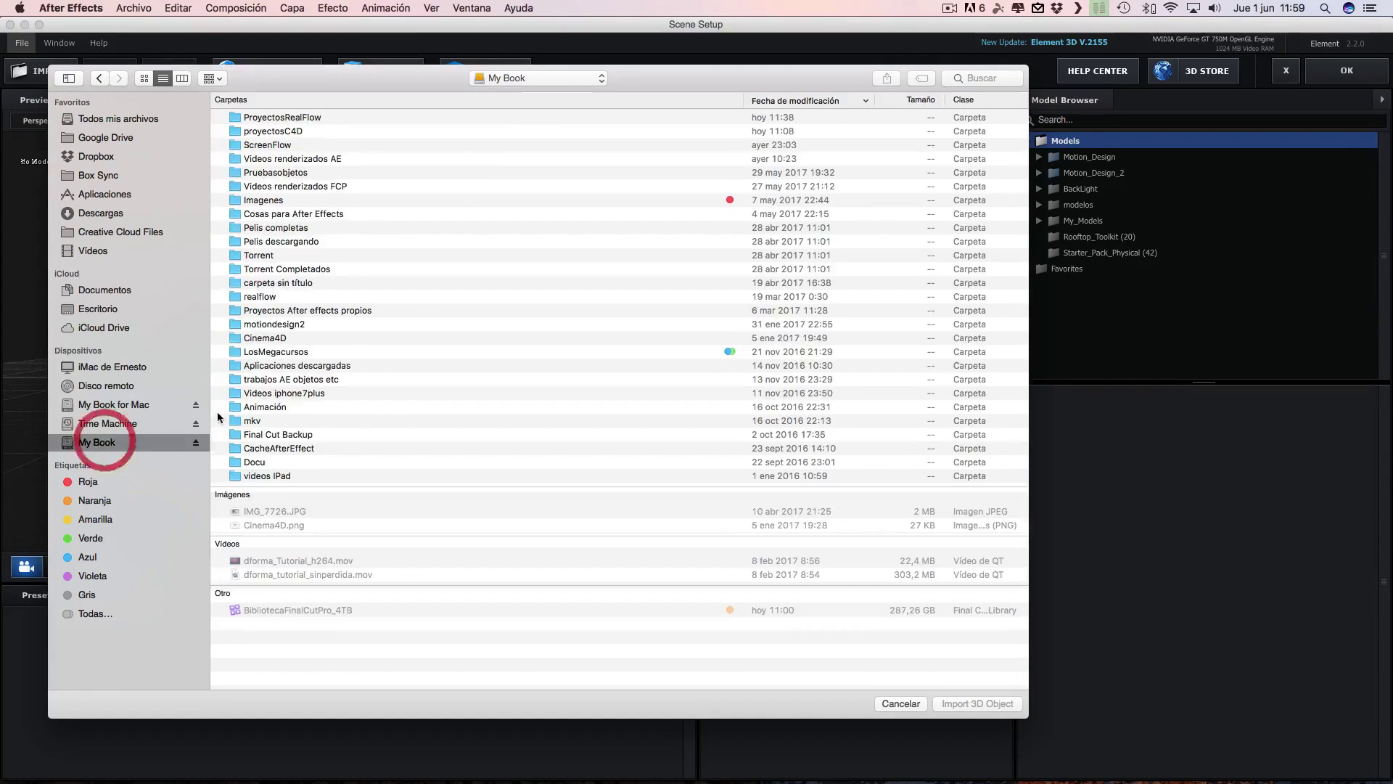
pyautogui.doubleClick(270, 132)
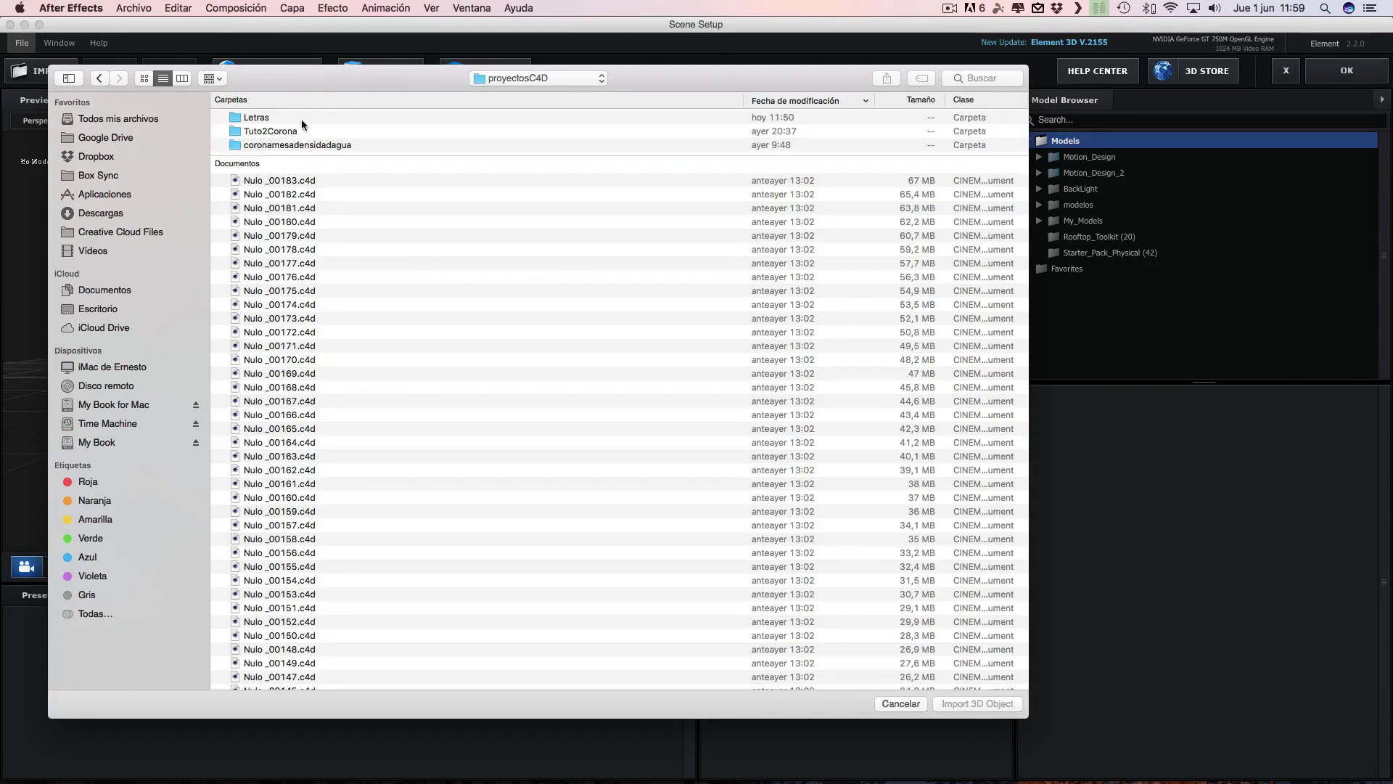
pyautogui.doubleClick(262, 118)
pyautogui.doubleClick(277, 116)
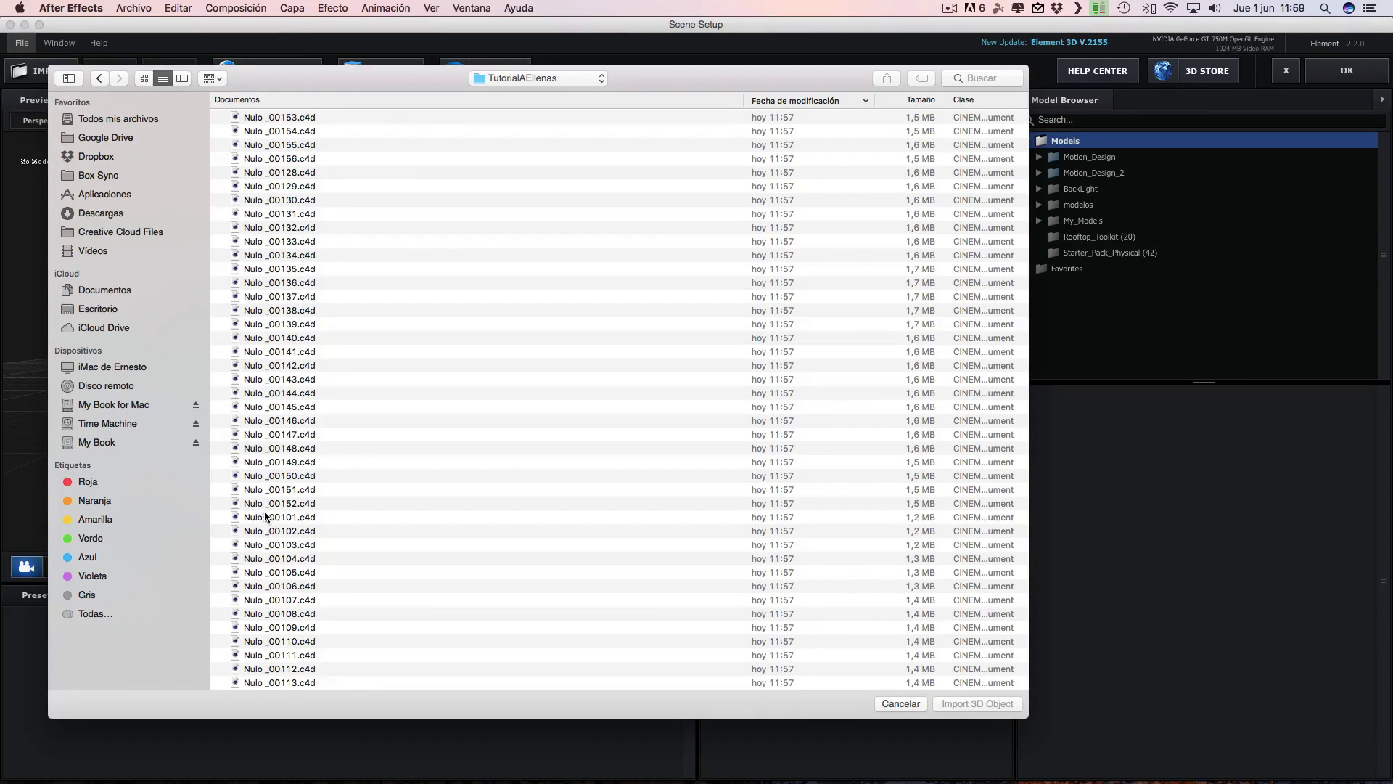
# Import Nulo _00001.c4d as a 156-frame 3D sequence, accepting the import preferences.
pyautogui.scroll(-10, 264, 514)
pyautogui.scroll(-5, 263, 514)
pyautogui.scroll(-3, 267, 515)
pyautogui.scroll(-2, 267, 515)
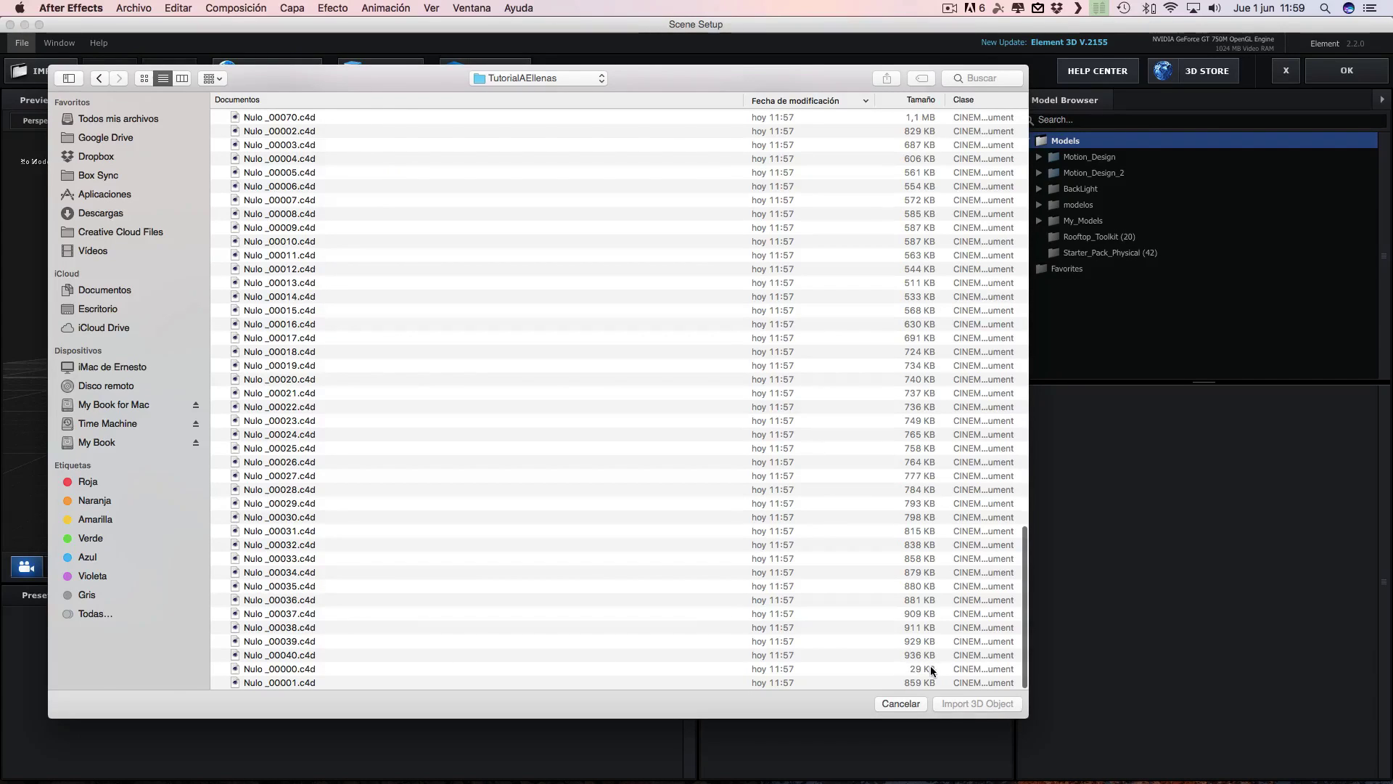
pyautogui.click(284, 680)
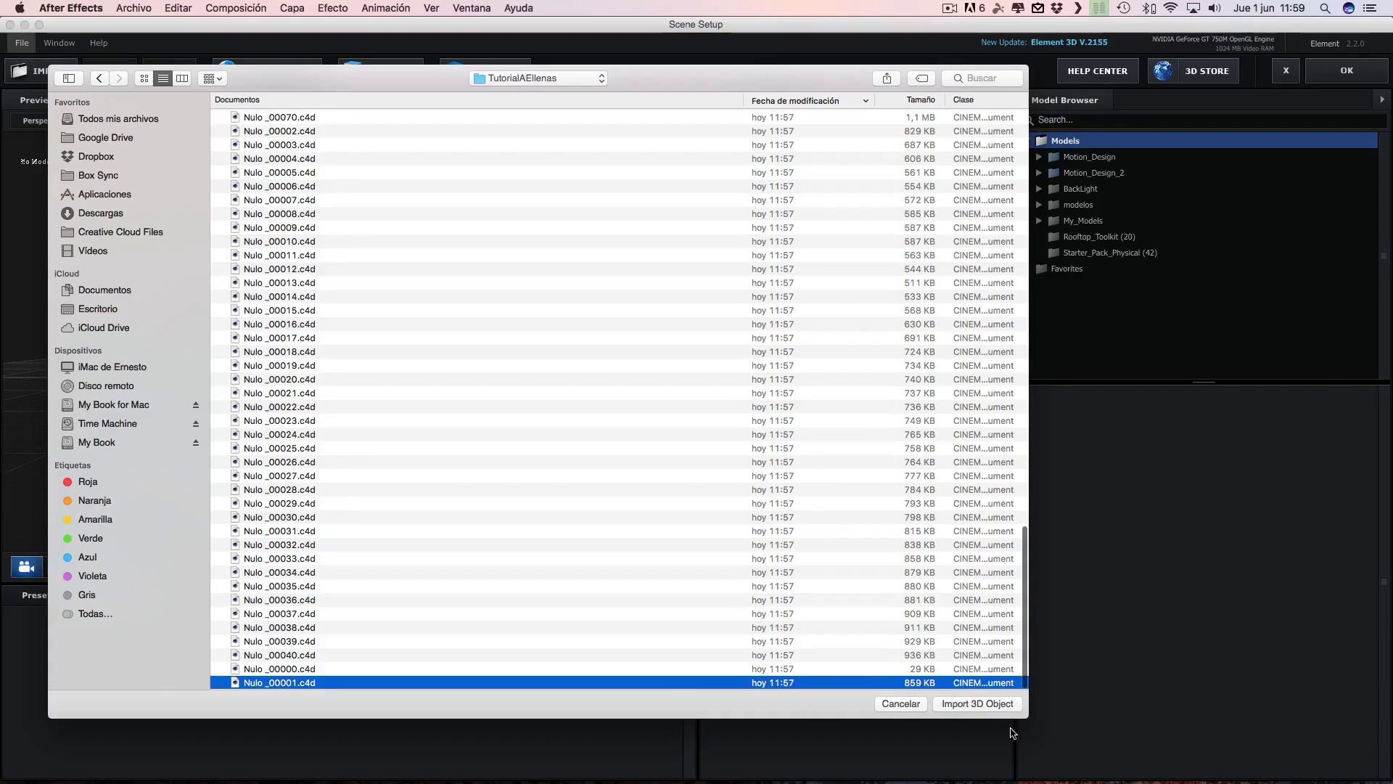
pyautogui.click(981, 703)
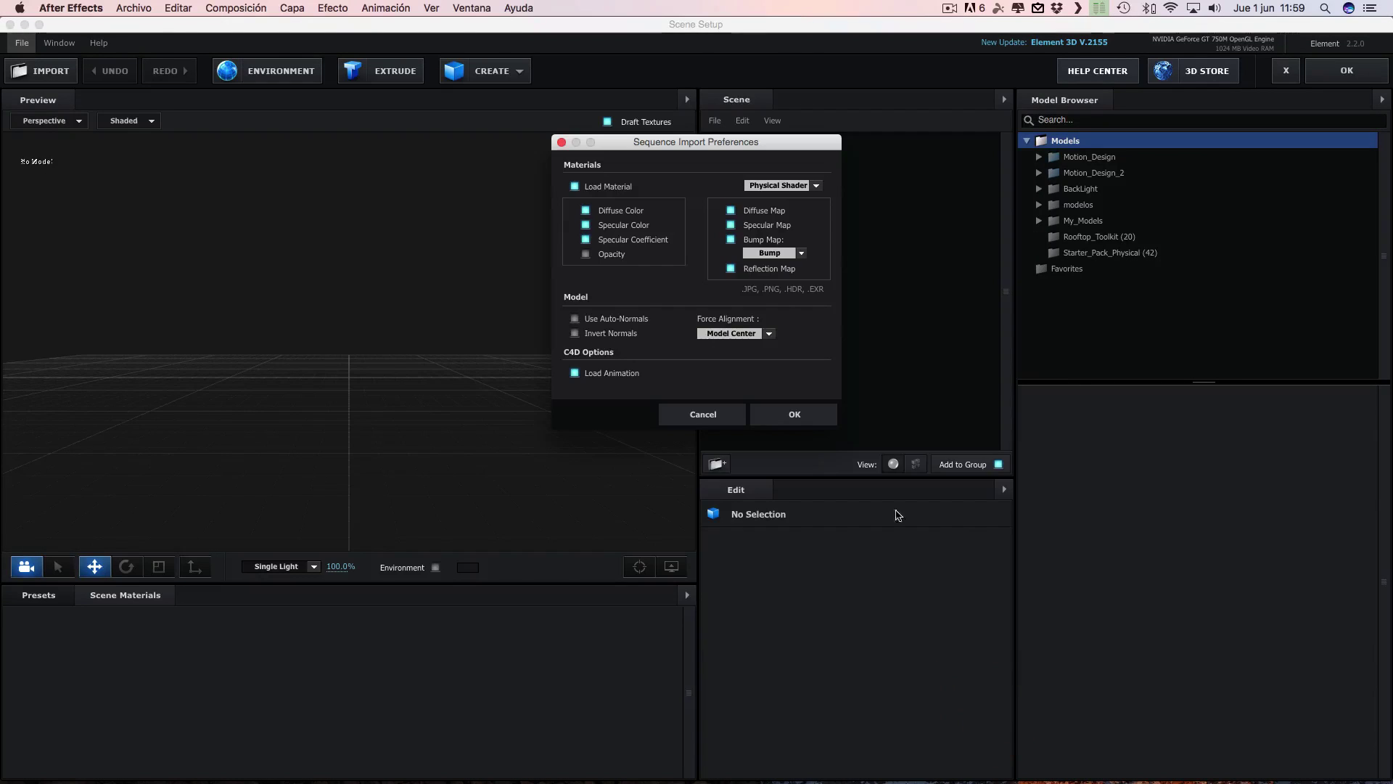
pyautogui.click(794, 414)
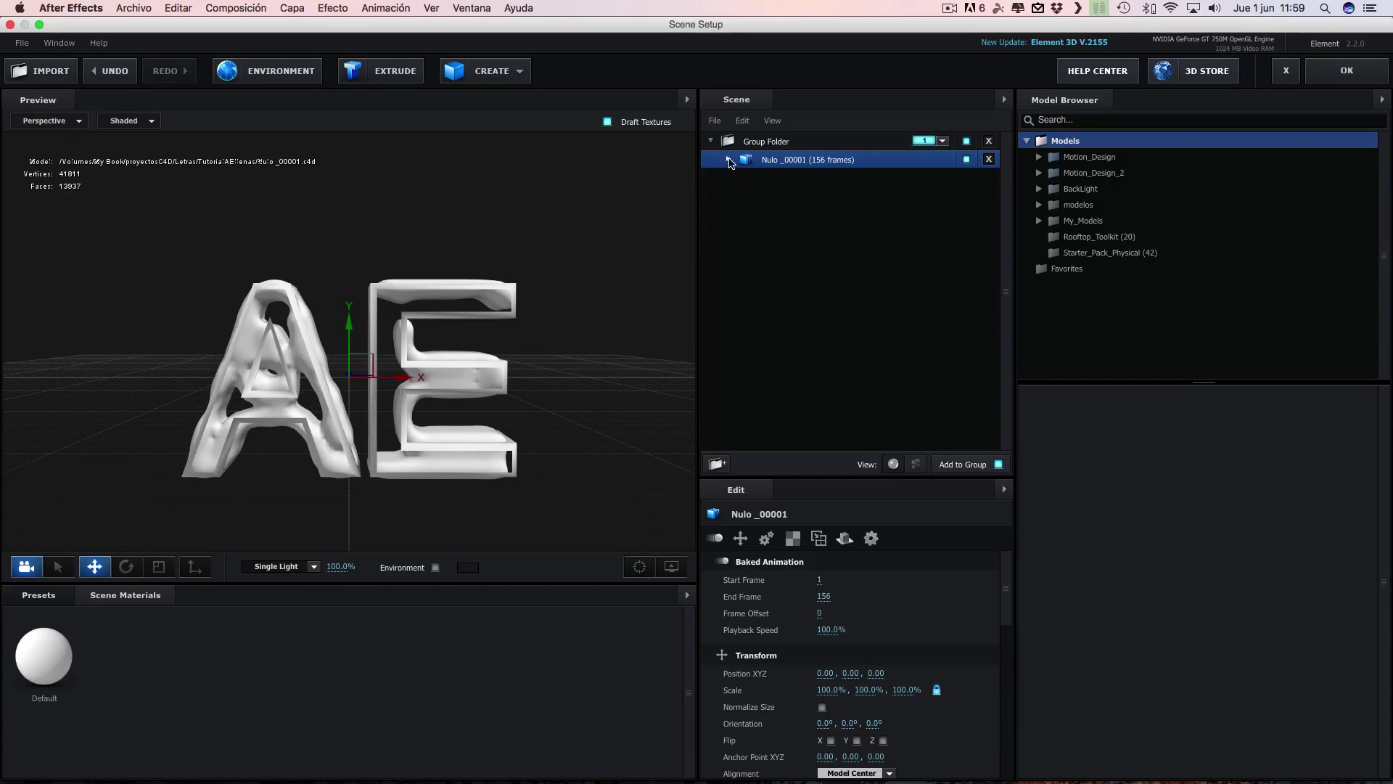
# Expand Nulo _00001 in the Scene panel and select its Default material.
pyautogui.click(729, 160)
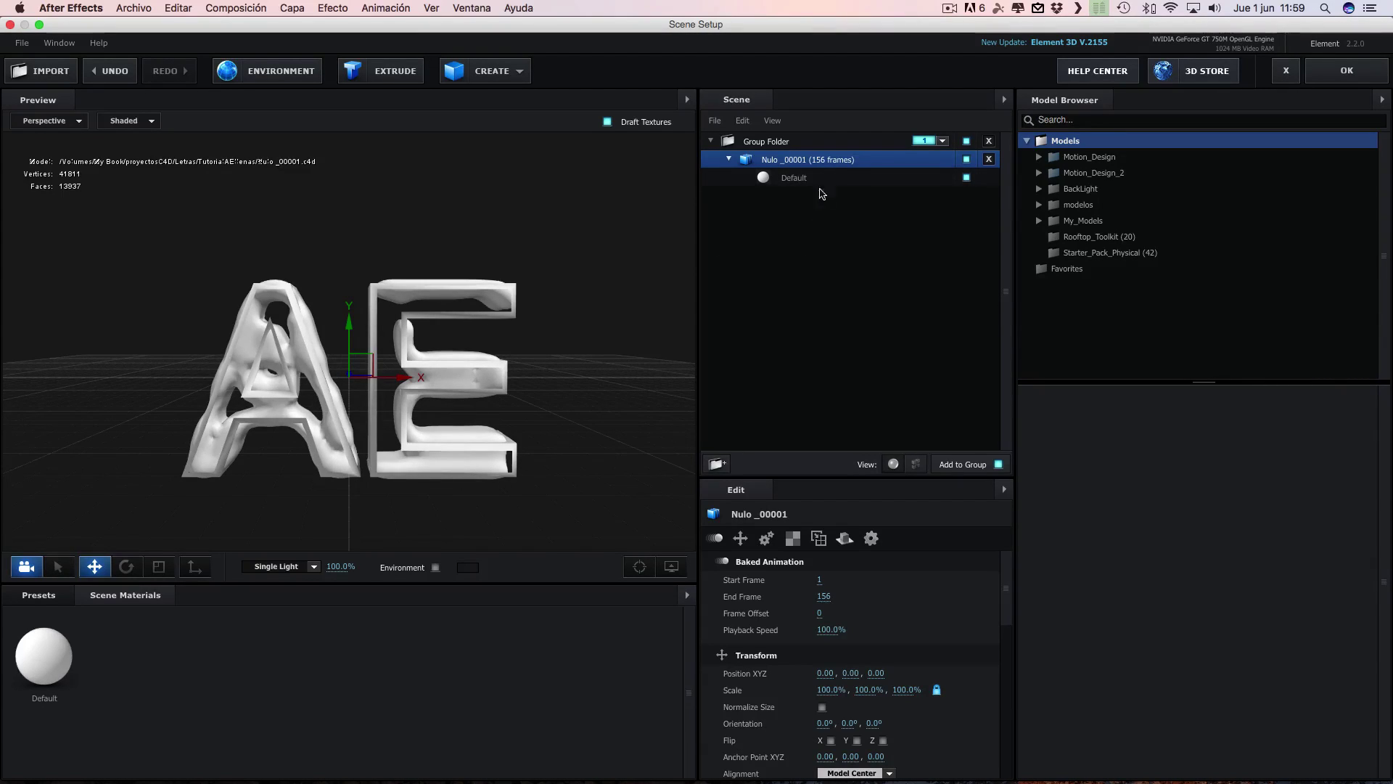
pyautogui.click(805, 179)
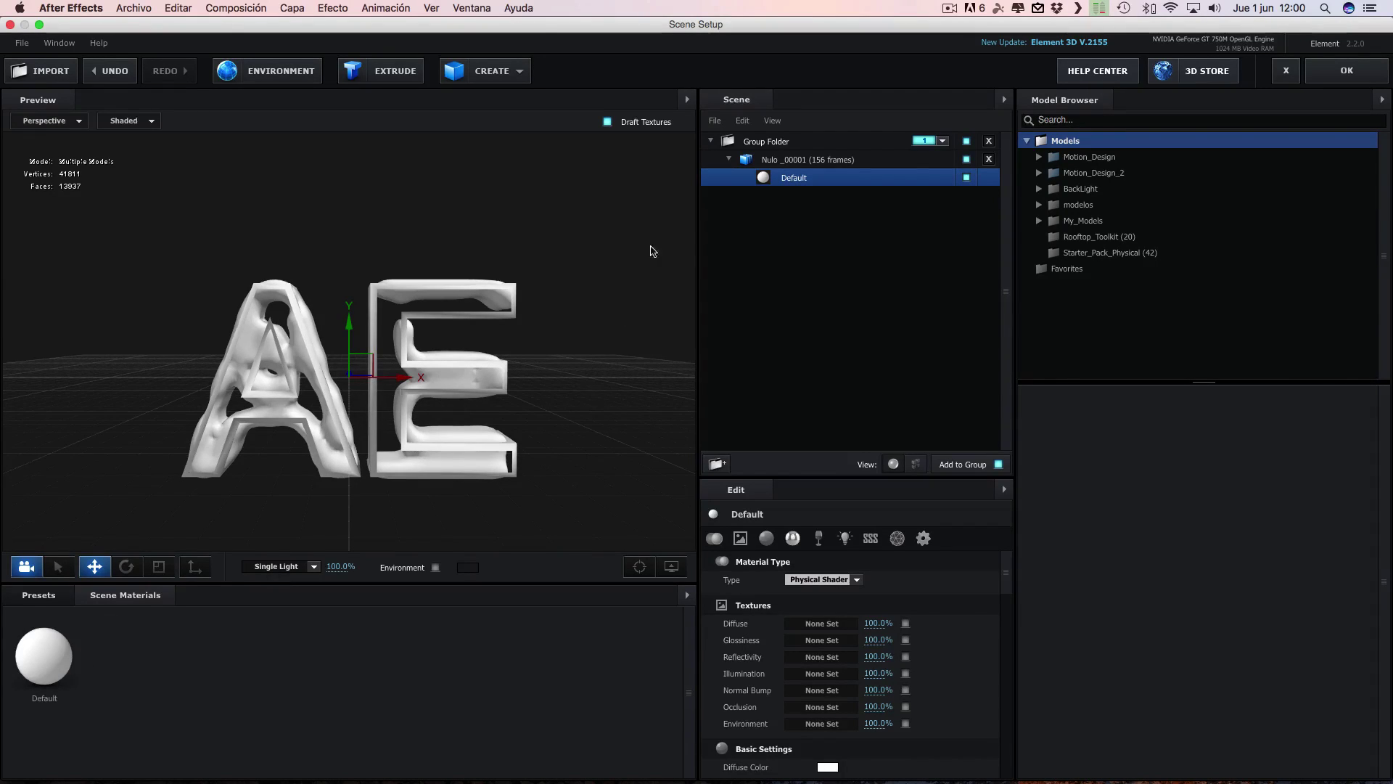
# Inspect the Nulo .1 part and its Default material, undoing an accidental X move of the letters.
pyautogui.click(916, 464)
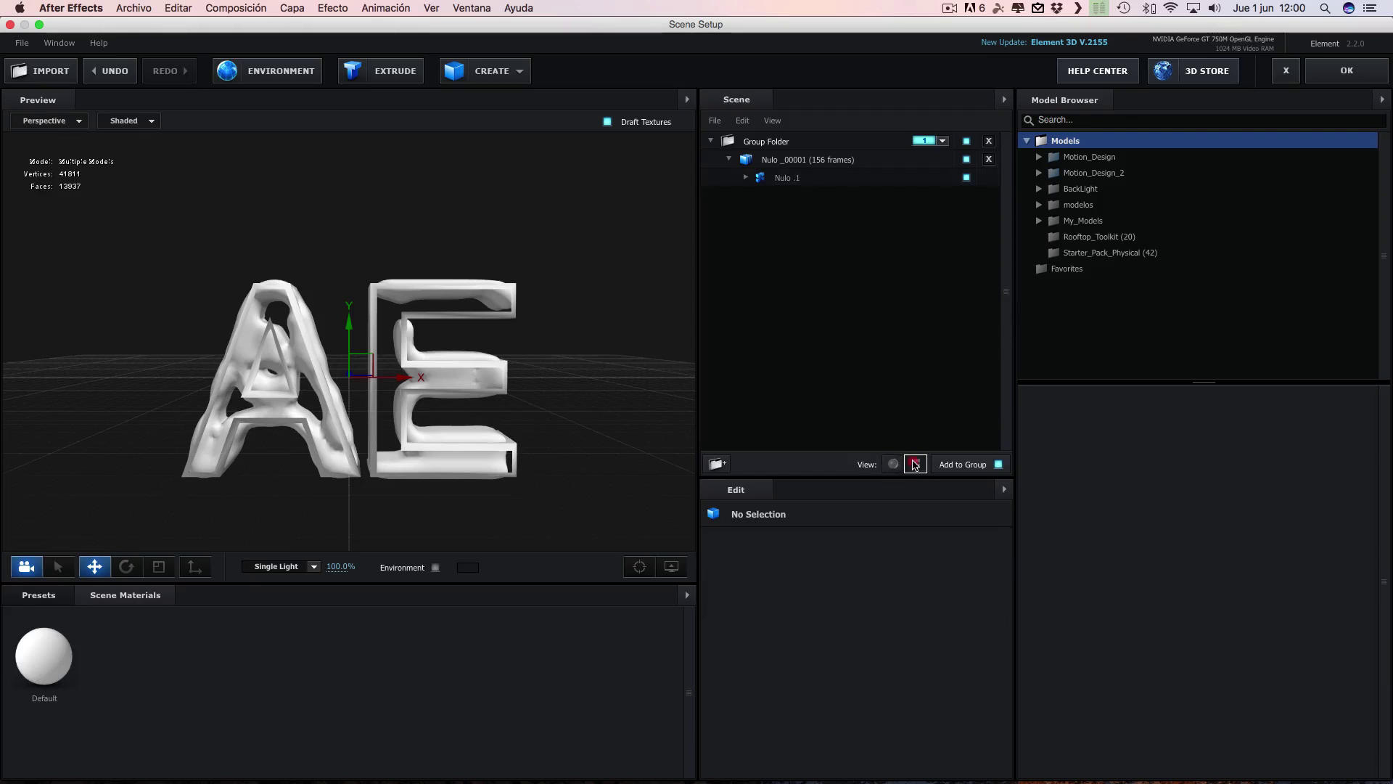
pyautogui.click(748, 179)
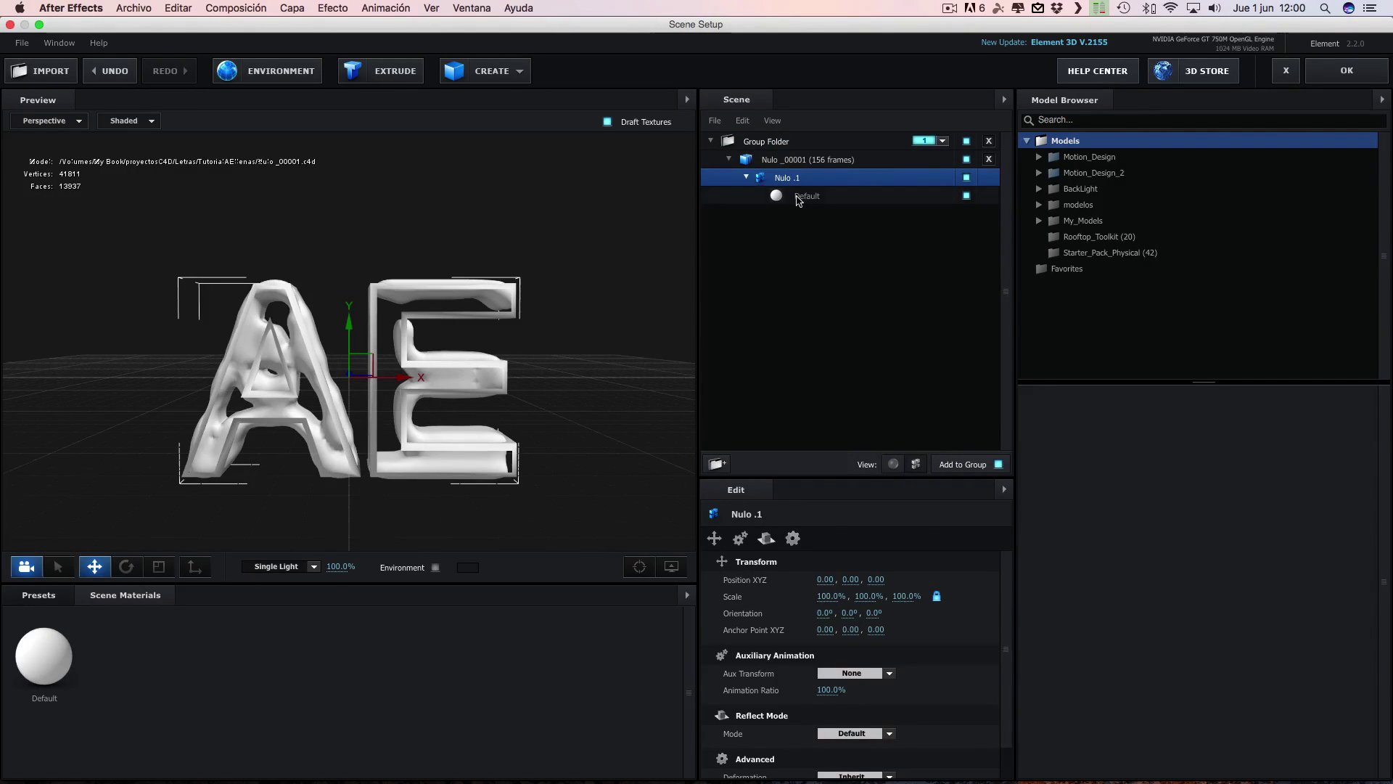
pyautogui.click(798, 198)
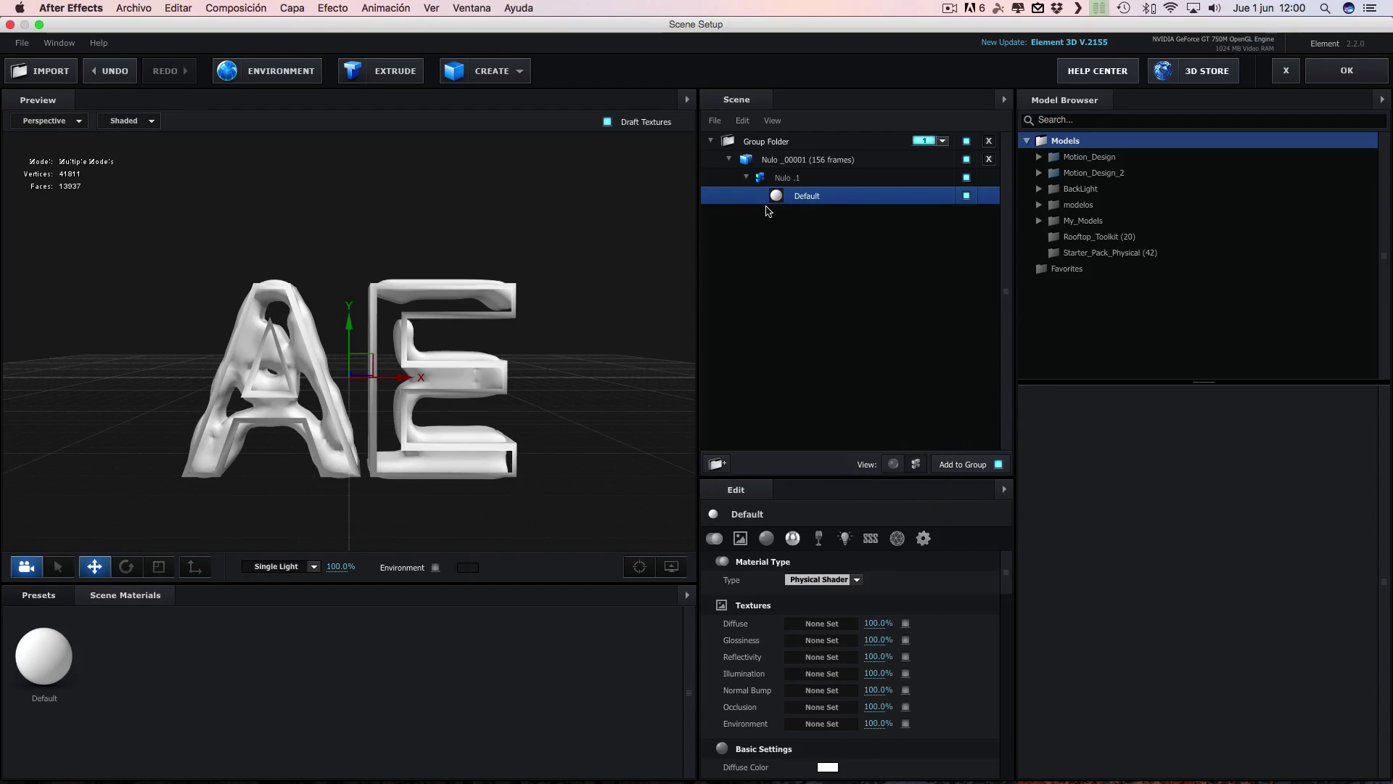
pyautogui.click(746, 177)
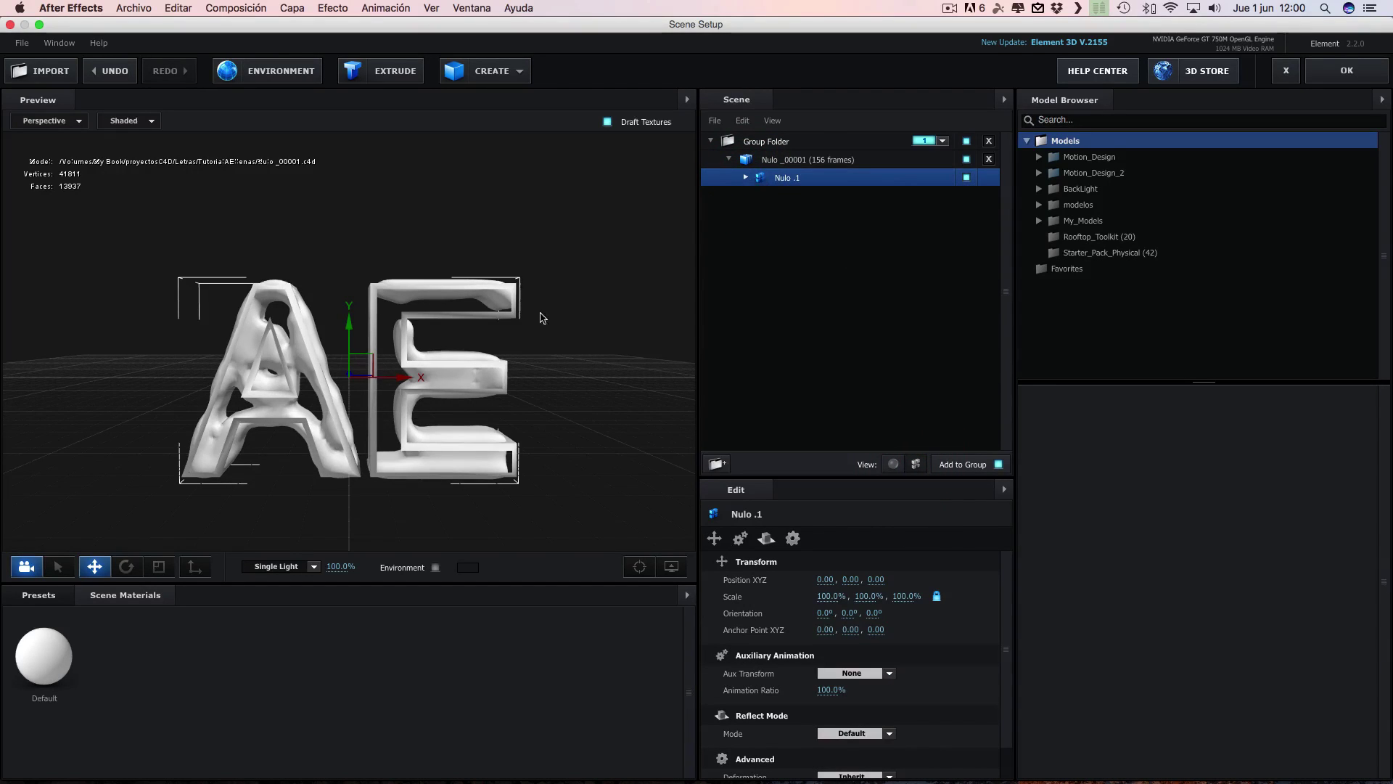
pyautogui.moveTo(406, 378); pyautogui.dragTo(438, 379)
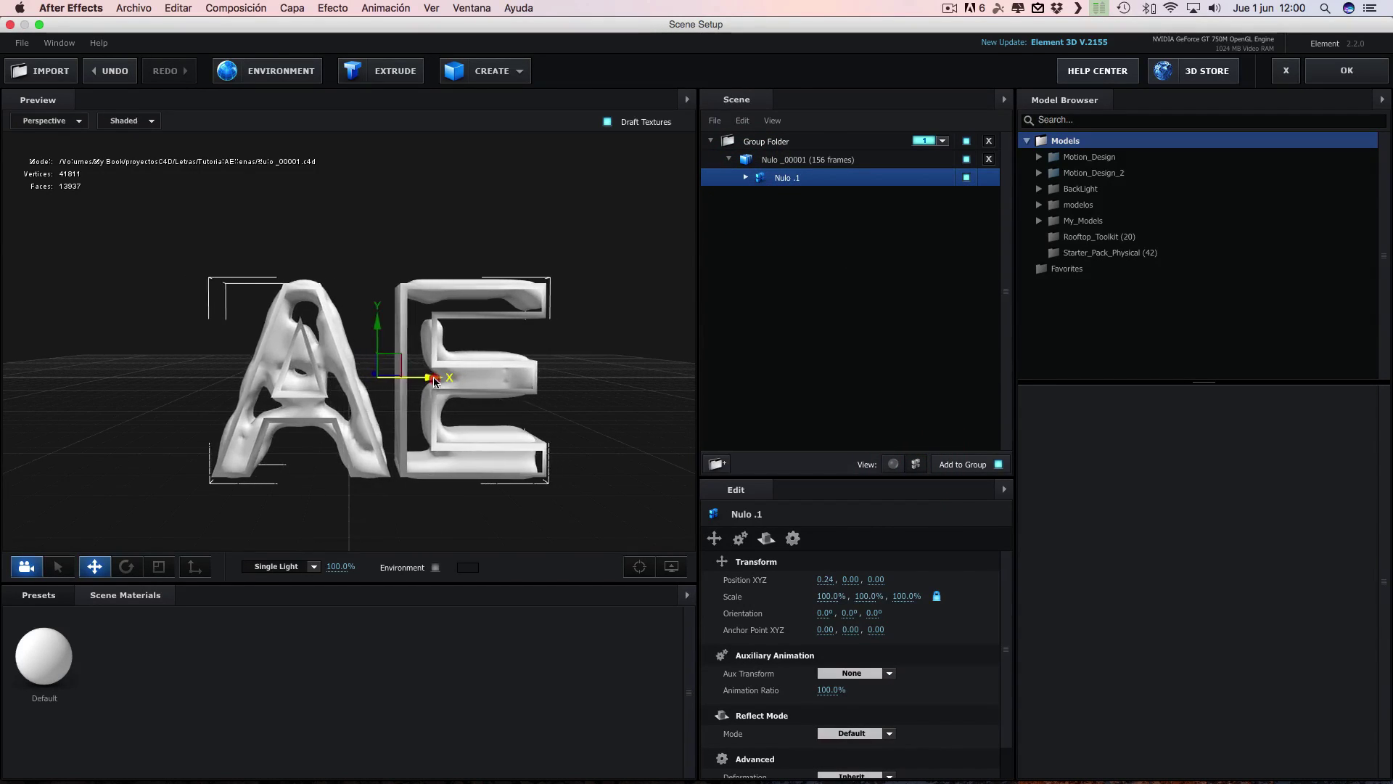
pyautogui.press('super+z')
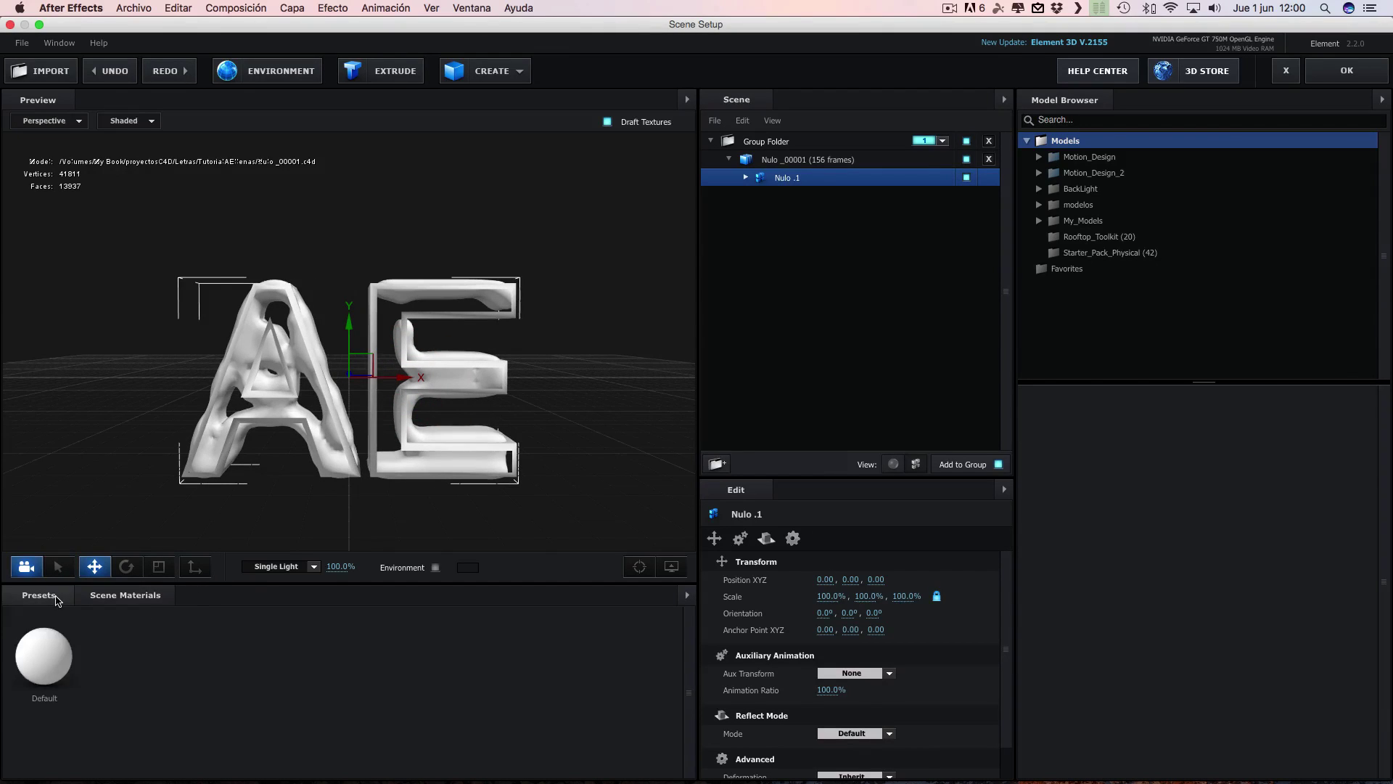
# Apply the Physical Chrome preset material to the AE letters and confirm the Element 3D scene.
pyautogui.click(39, 595)
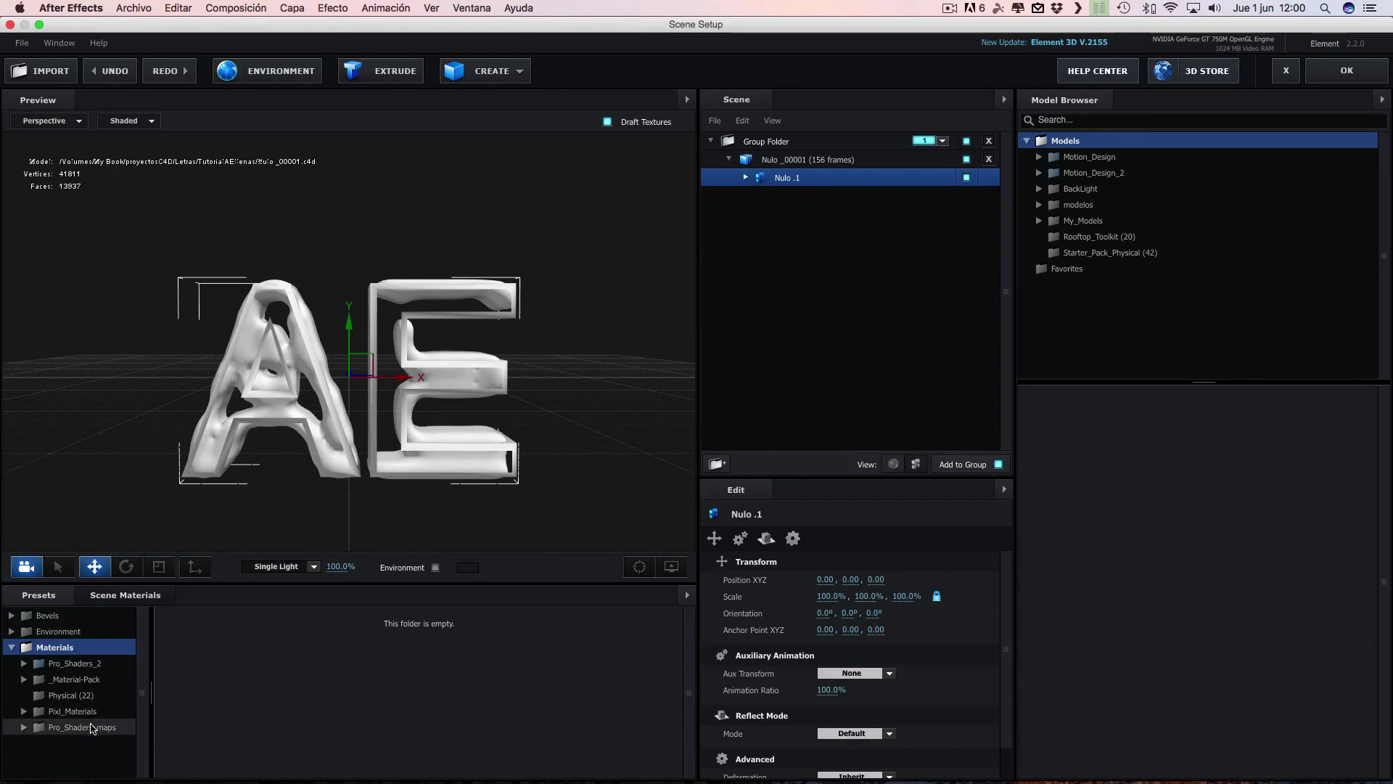
pyautogui.click(53, 695)
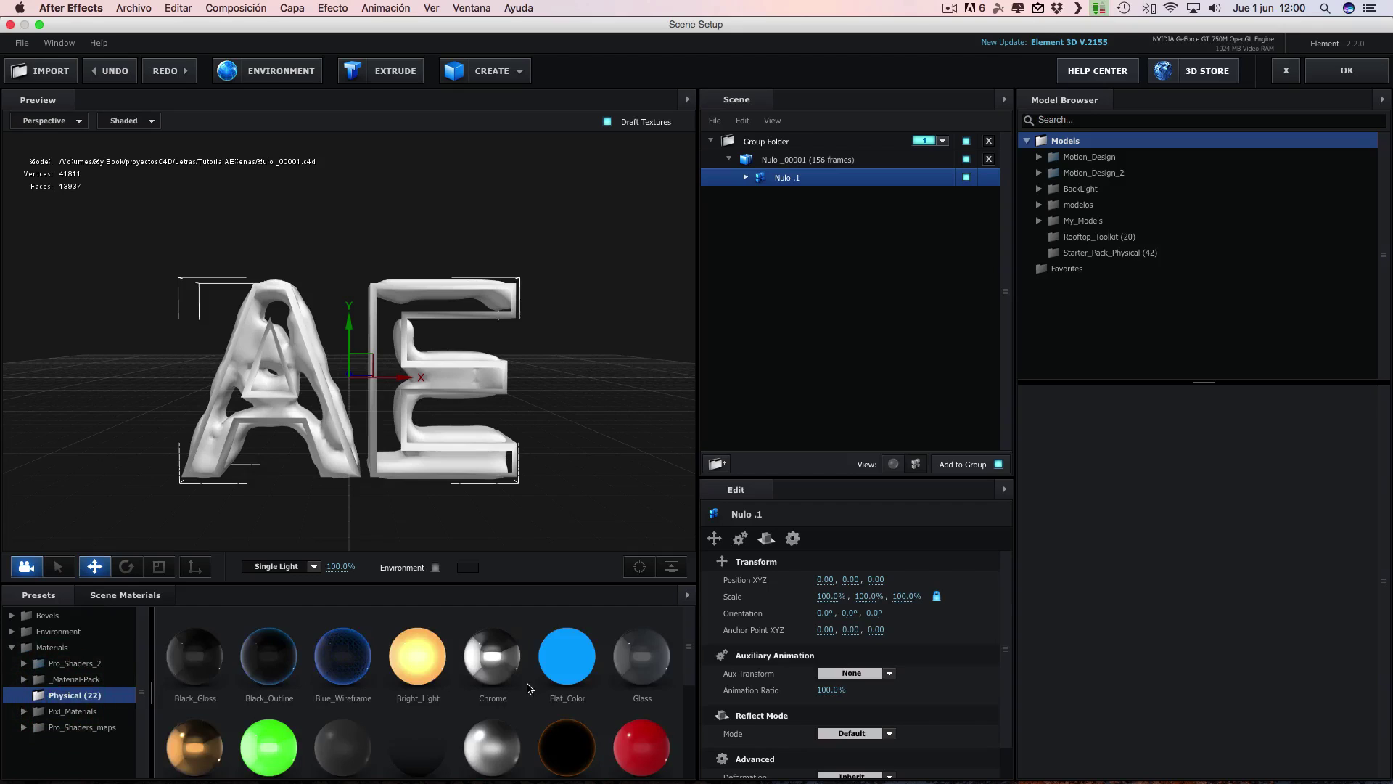
pyautogui.moveTo(493, 655); pyautogui.dragTo(442, 467)
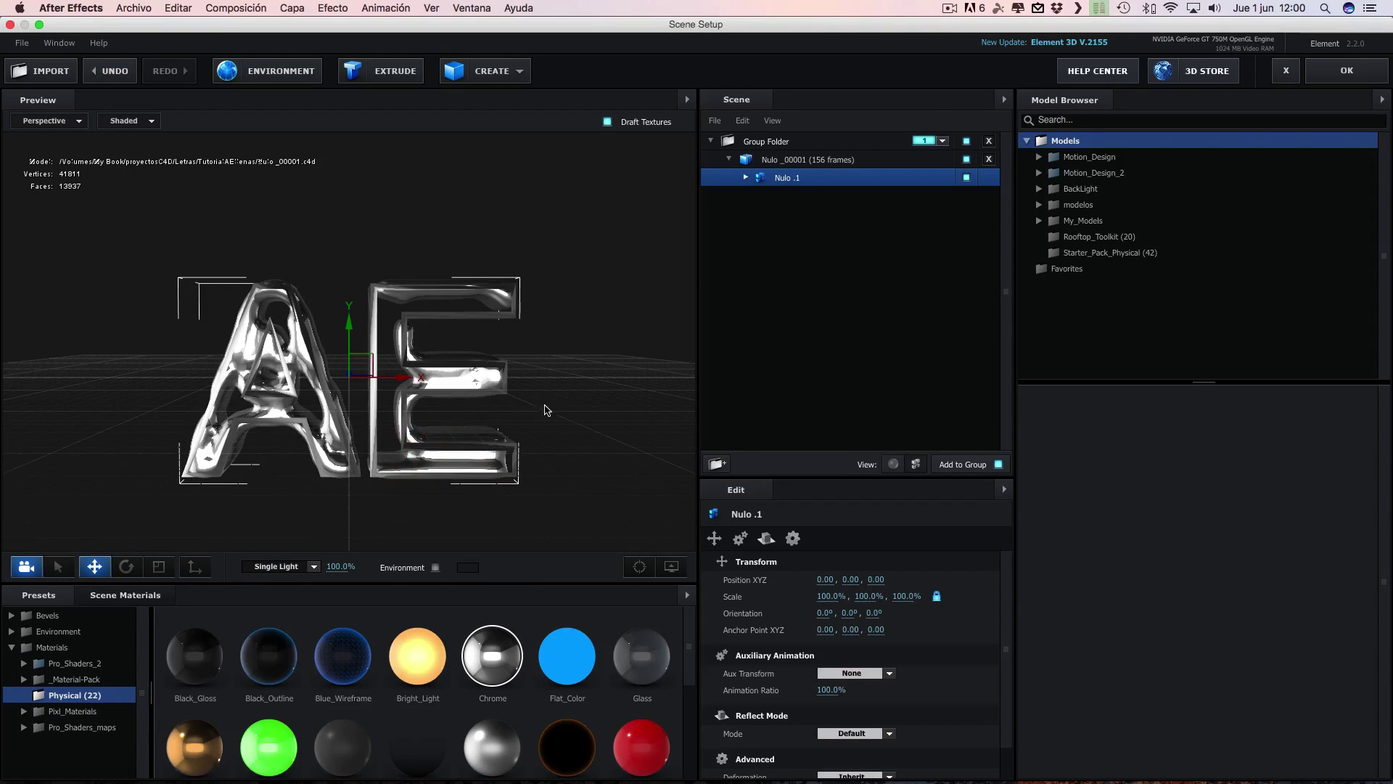
pyautogui.click(1352, 75)
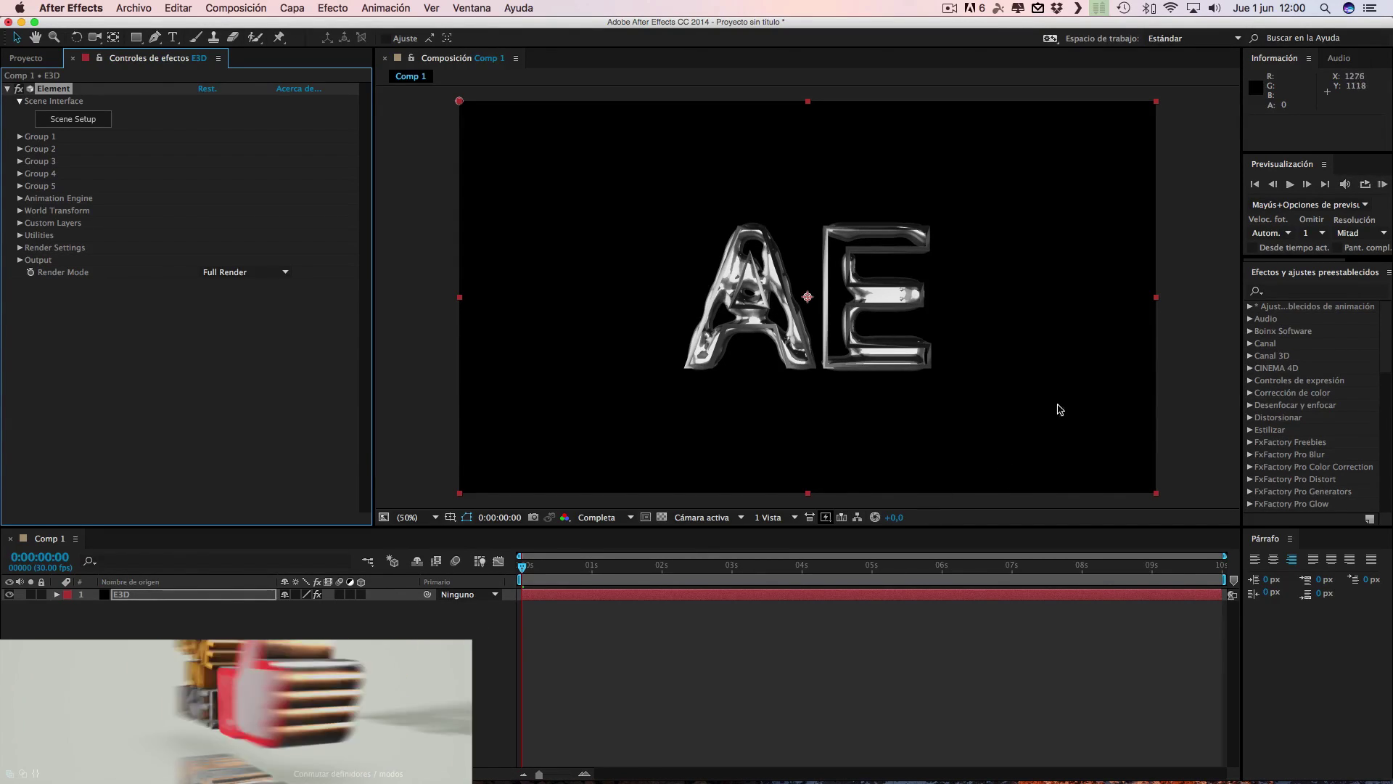
# Preview the chrome splash animation and stop playback at 0:00:03:28.
pyautogui.click(1289, 185)
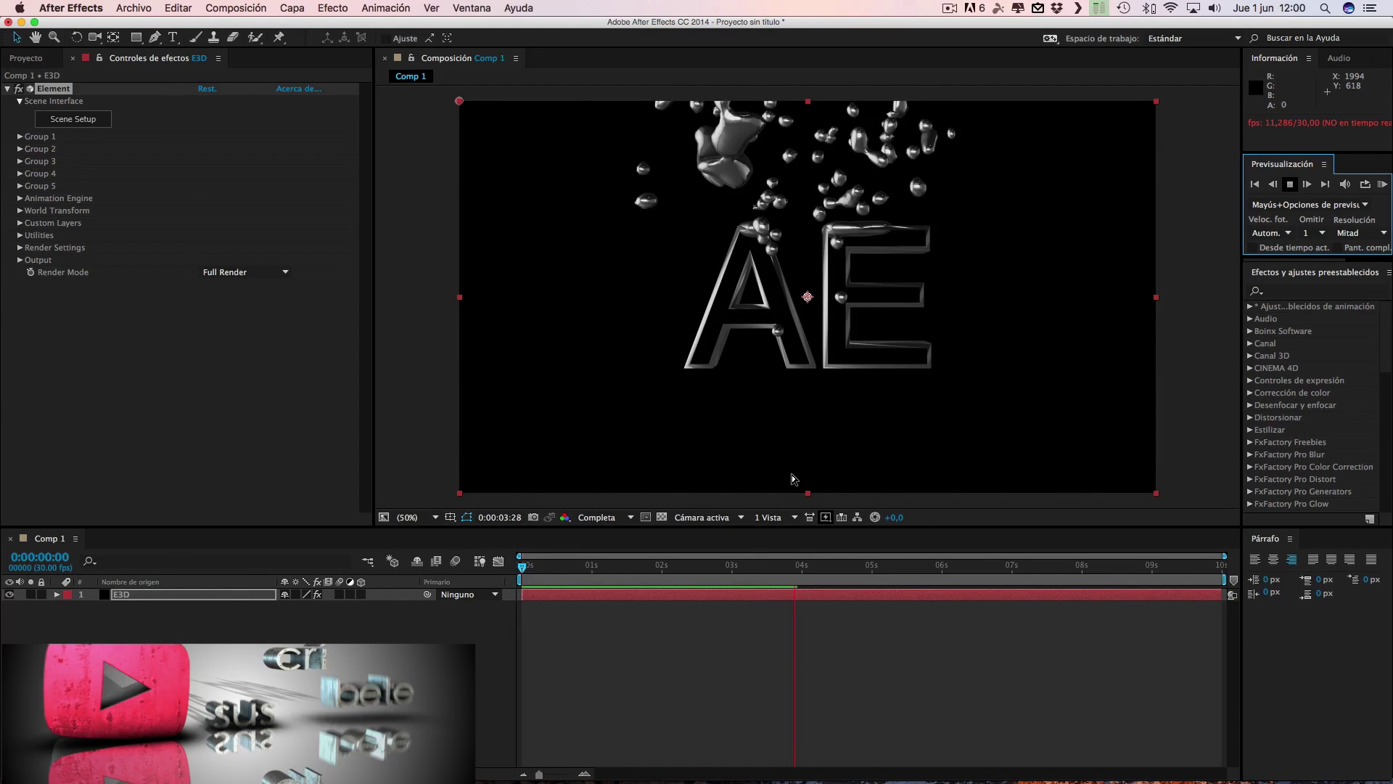
pyautogui.press('space')
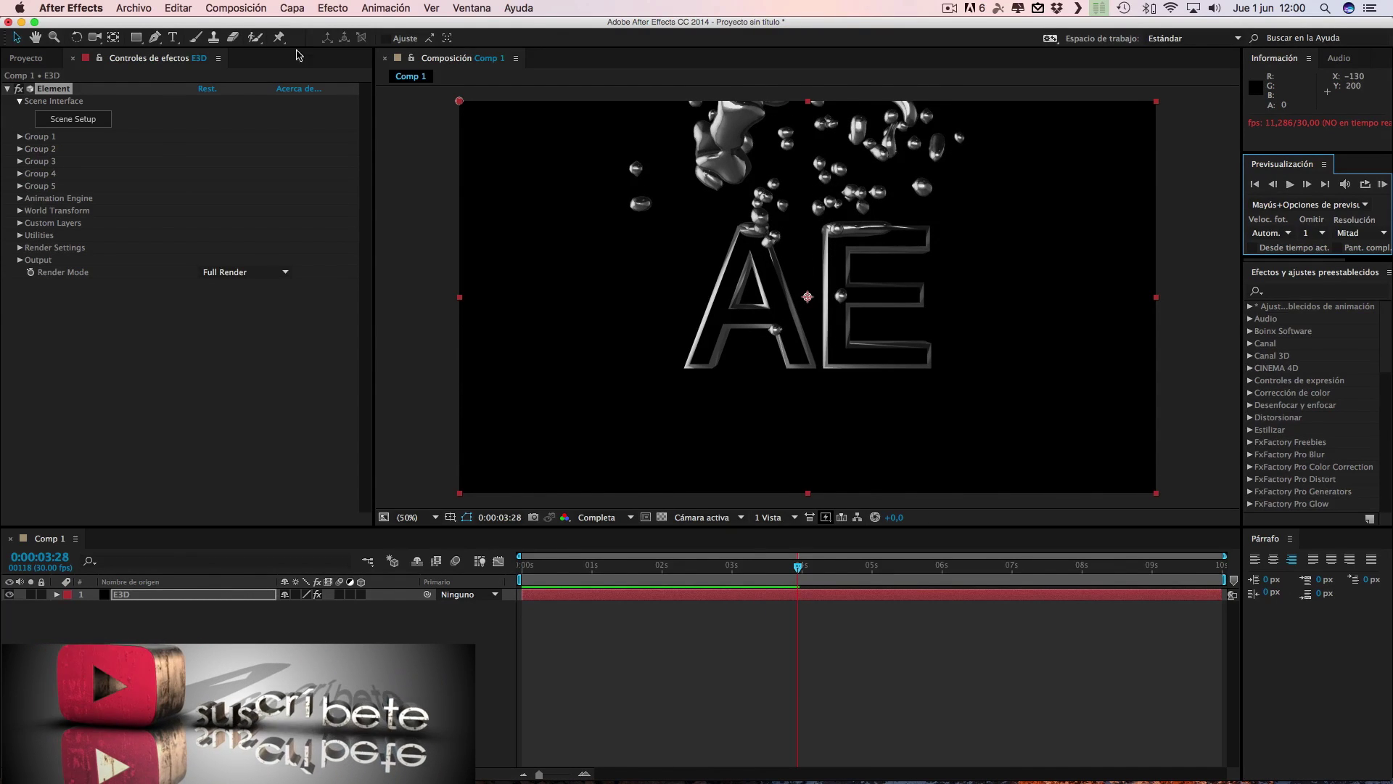
# Create a new solid layer named BG and place it below the E3D layer.
pyautogui.click(293, 8)
pyautogui.moveTo(303, 25)
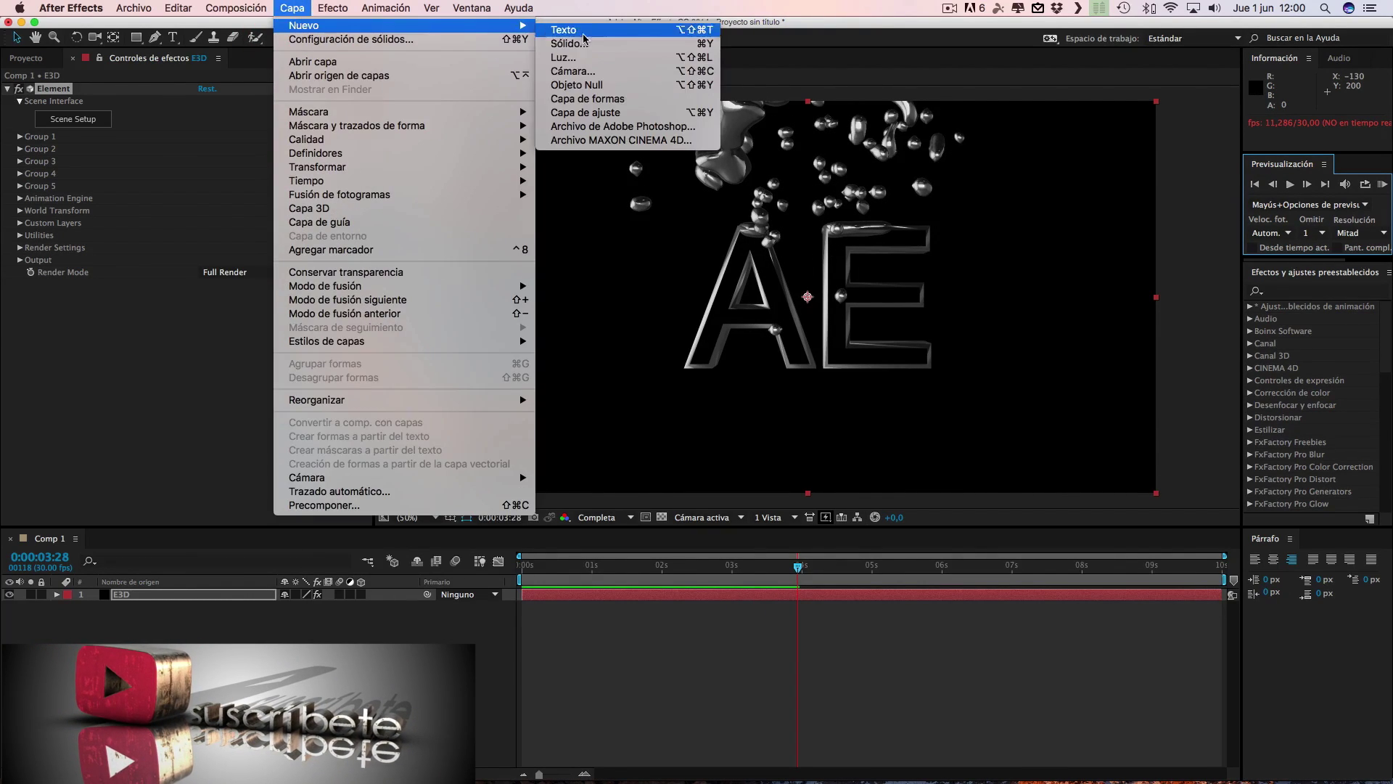
pyautogui.click(580, 40)
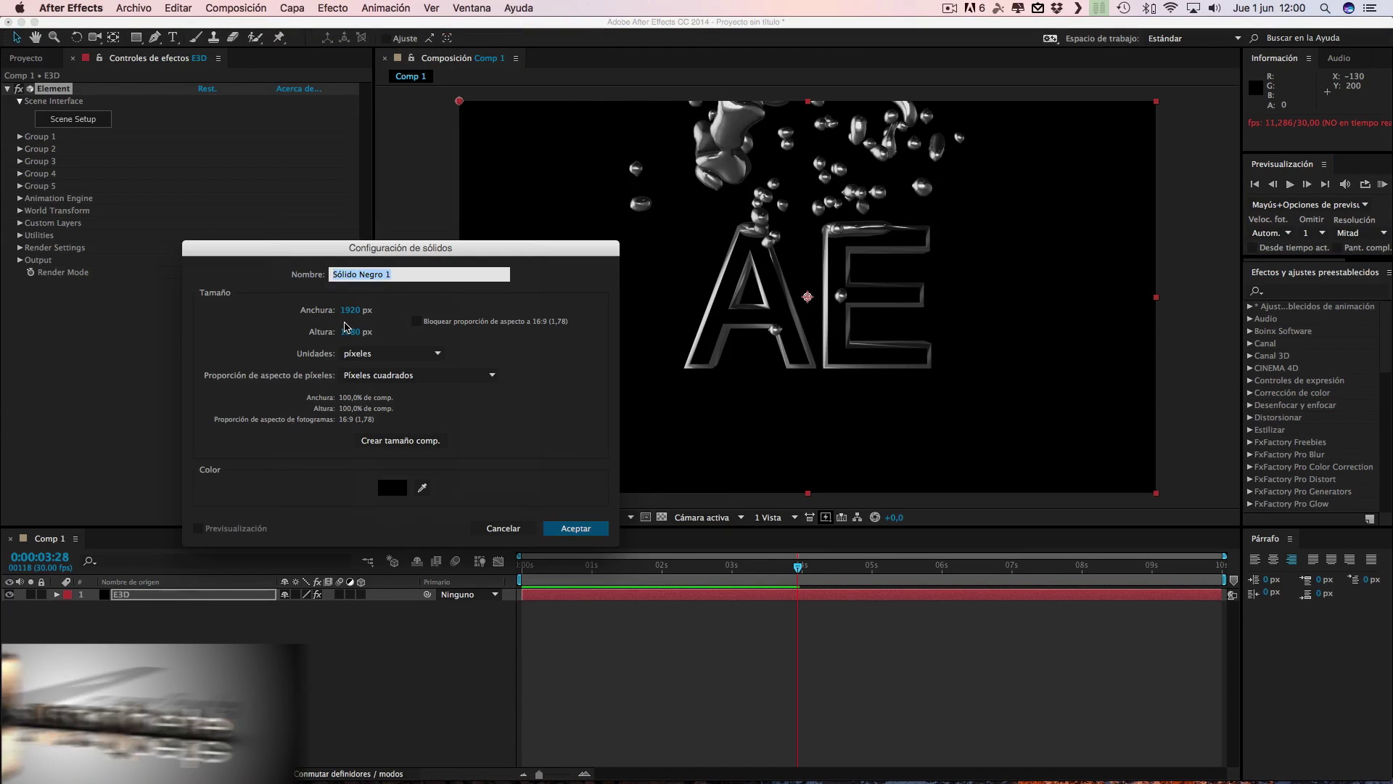
pyautogui.write('B')
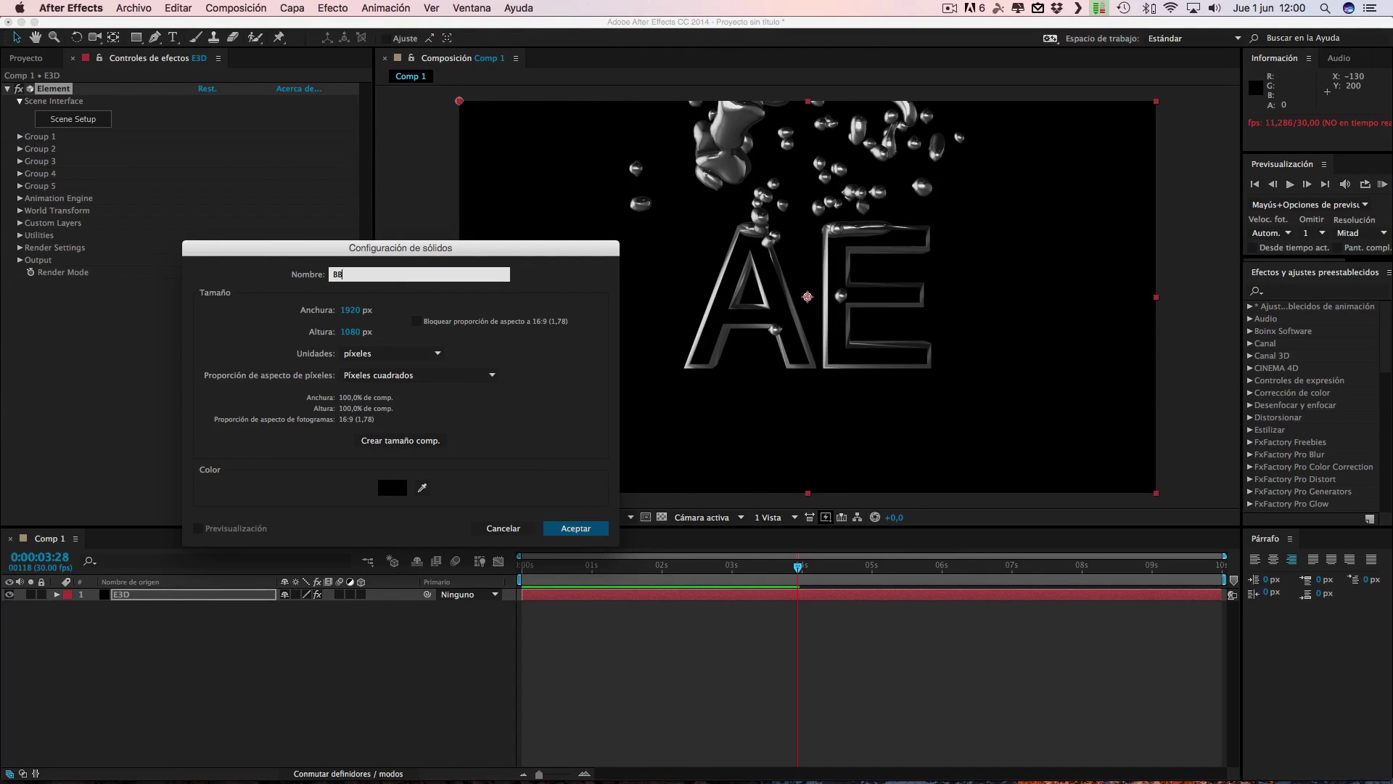
pyautogui.press('BackSpace')
pyautogui.write('C')
pyautogui.click(575, 528)
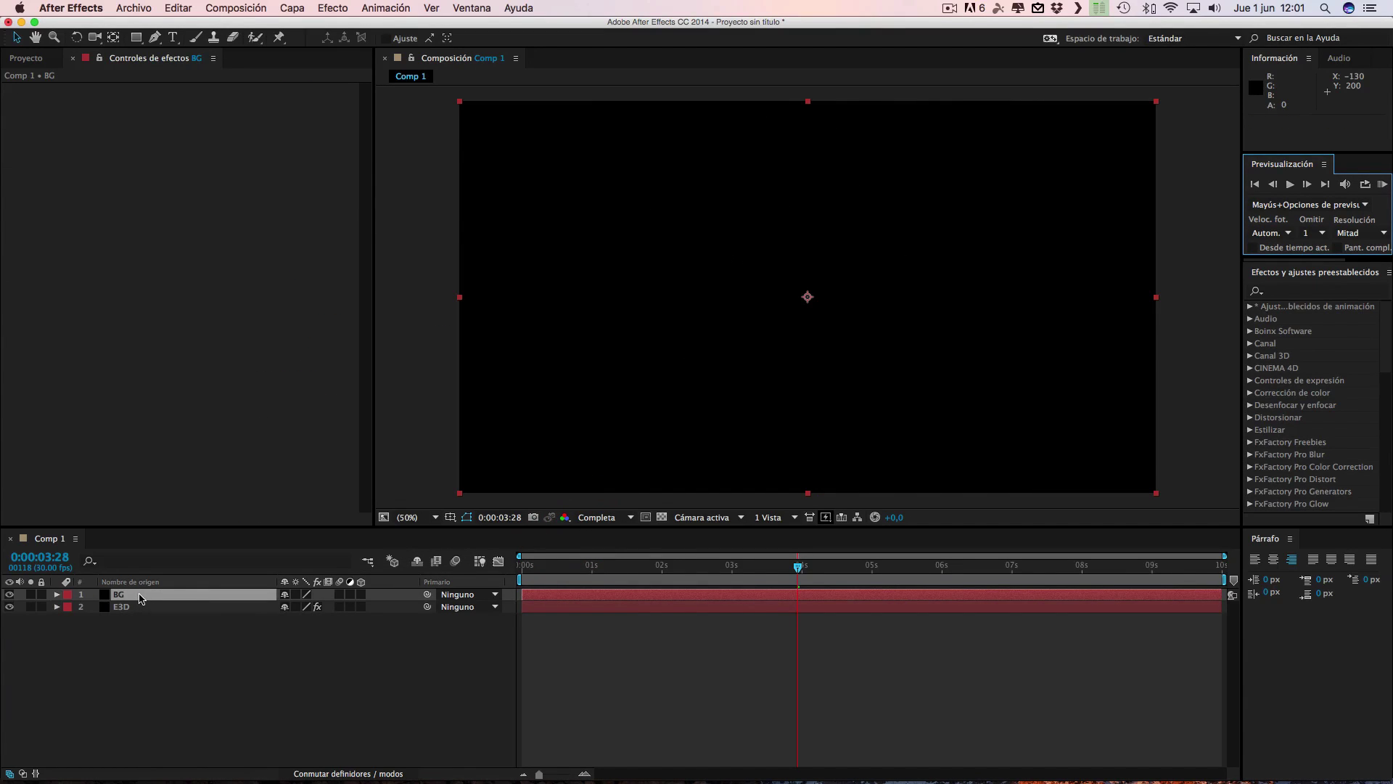
pyautogui.moveTo(141, 597); pyautogui.dragTo(140, 617)
# Add a radial Gradient Ramp to BG, centred, colours swapped to white-centre, end point widened outward.
pyautogui.click(294, 9)
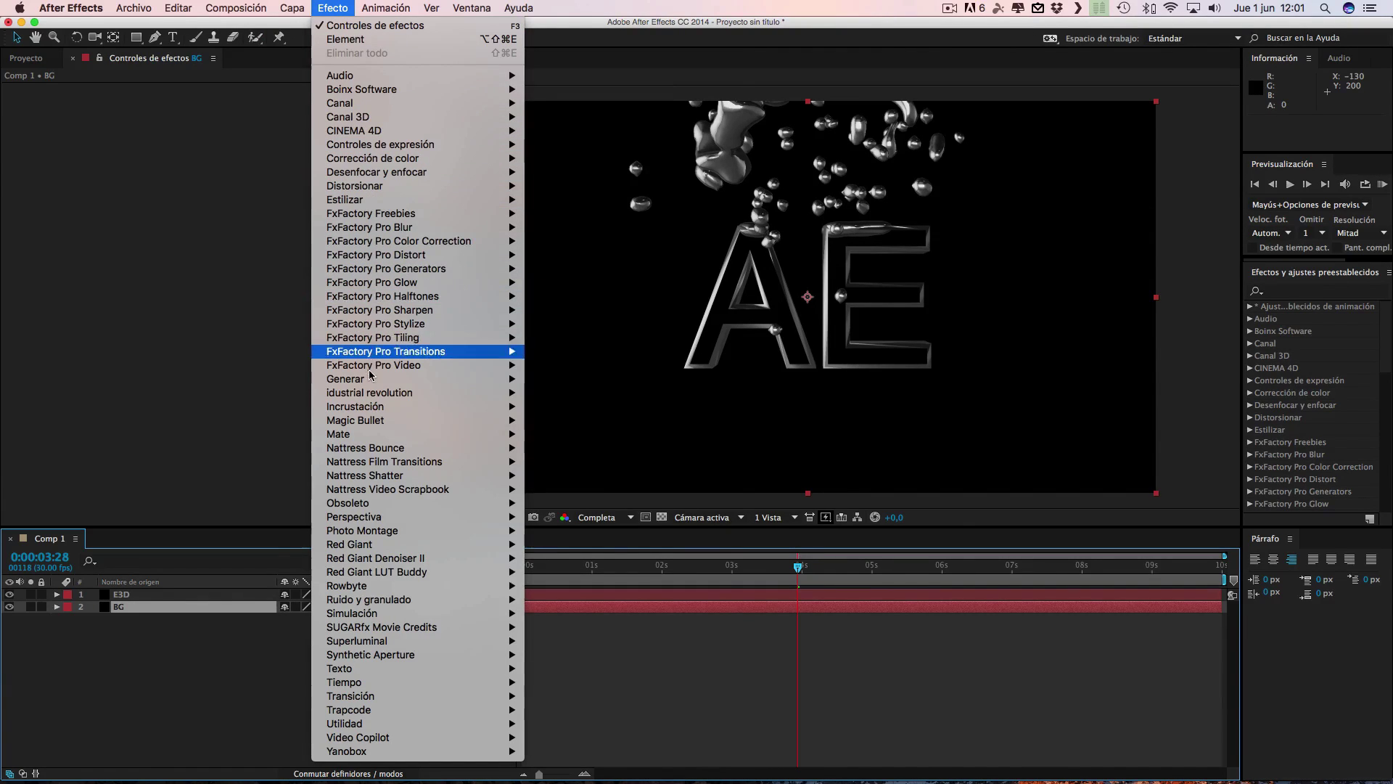
pyautogui.moveTo(346, 378)
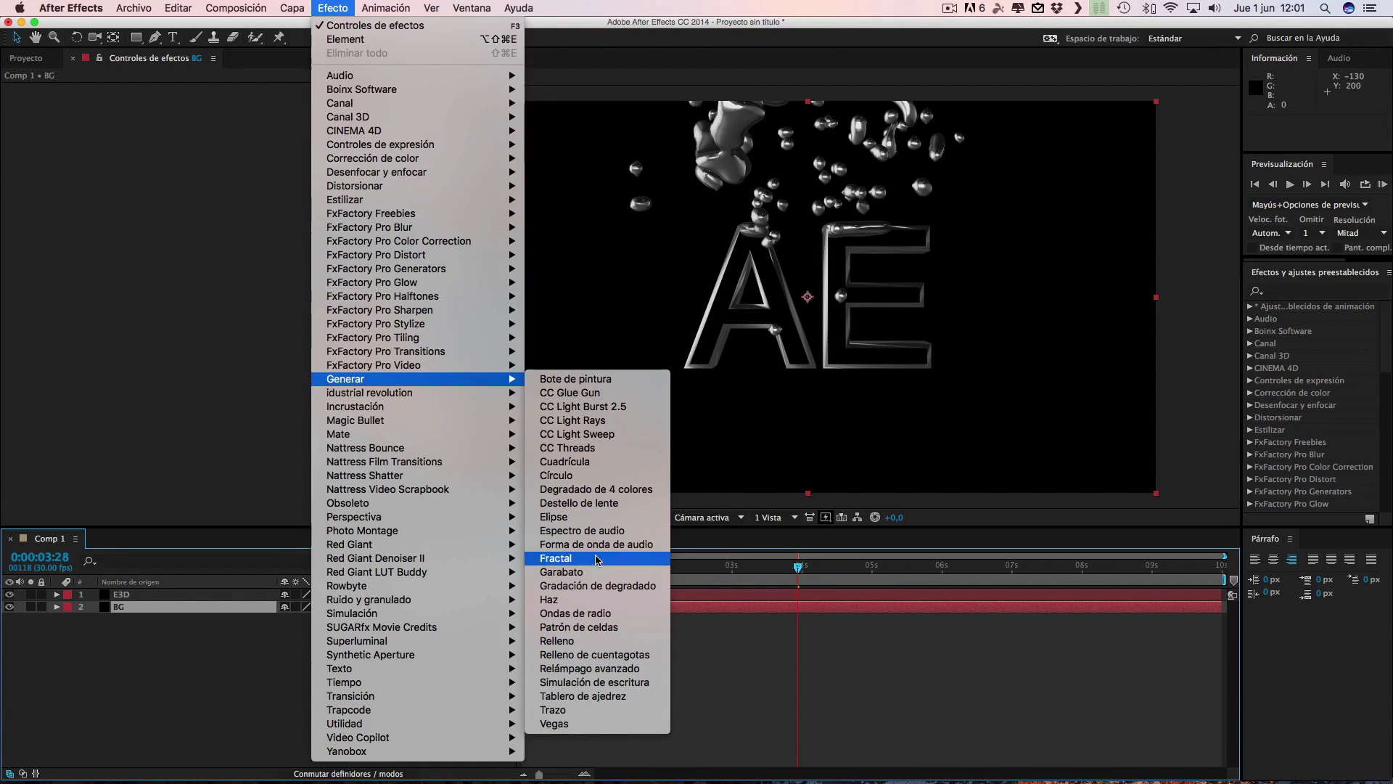
pyautogui.click(597, 586)
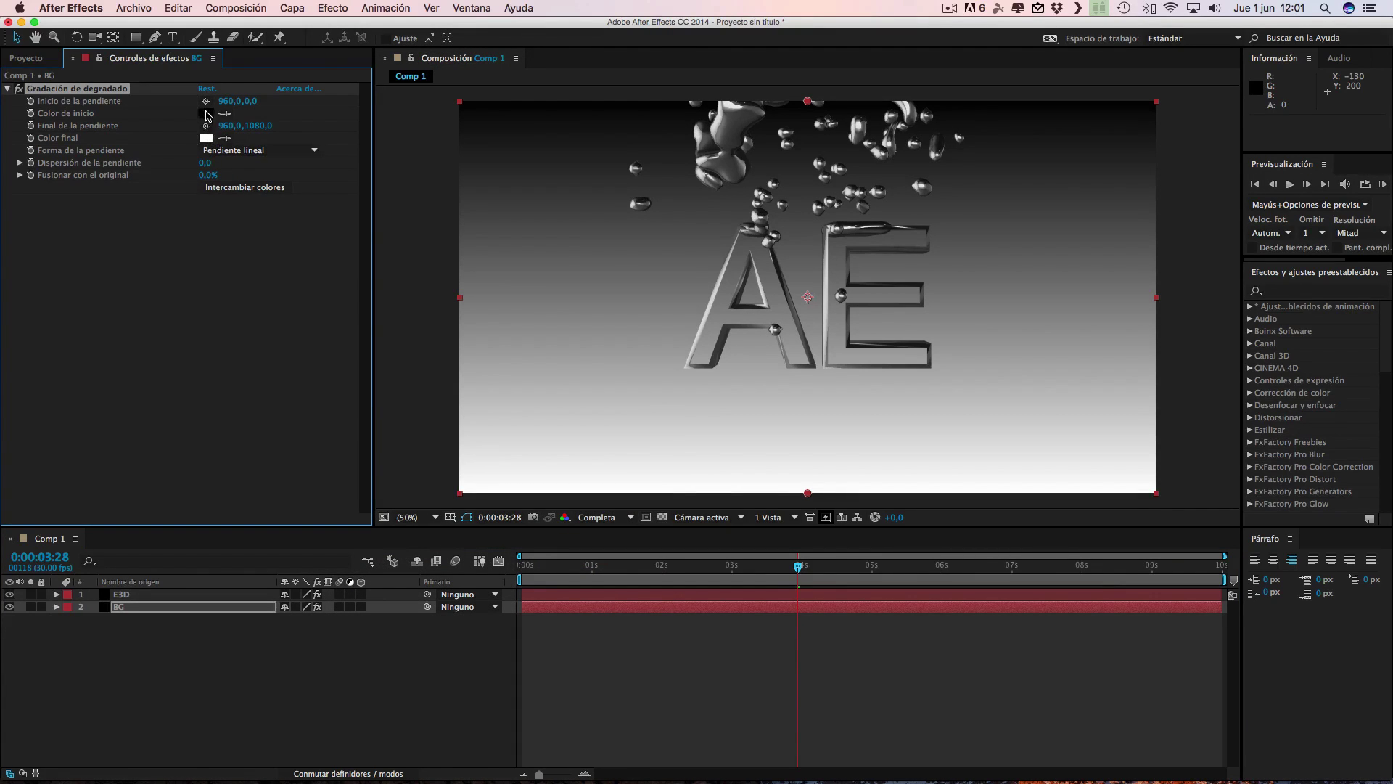
pyautogui.click(238, 154)
pyautogui.click(251, 172)
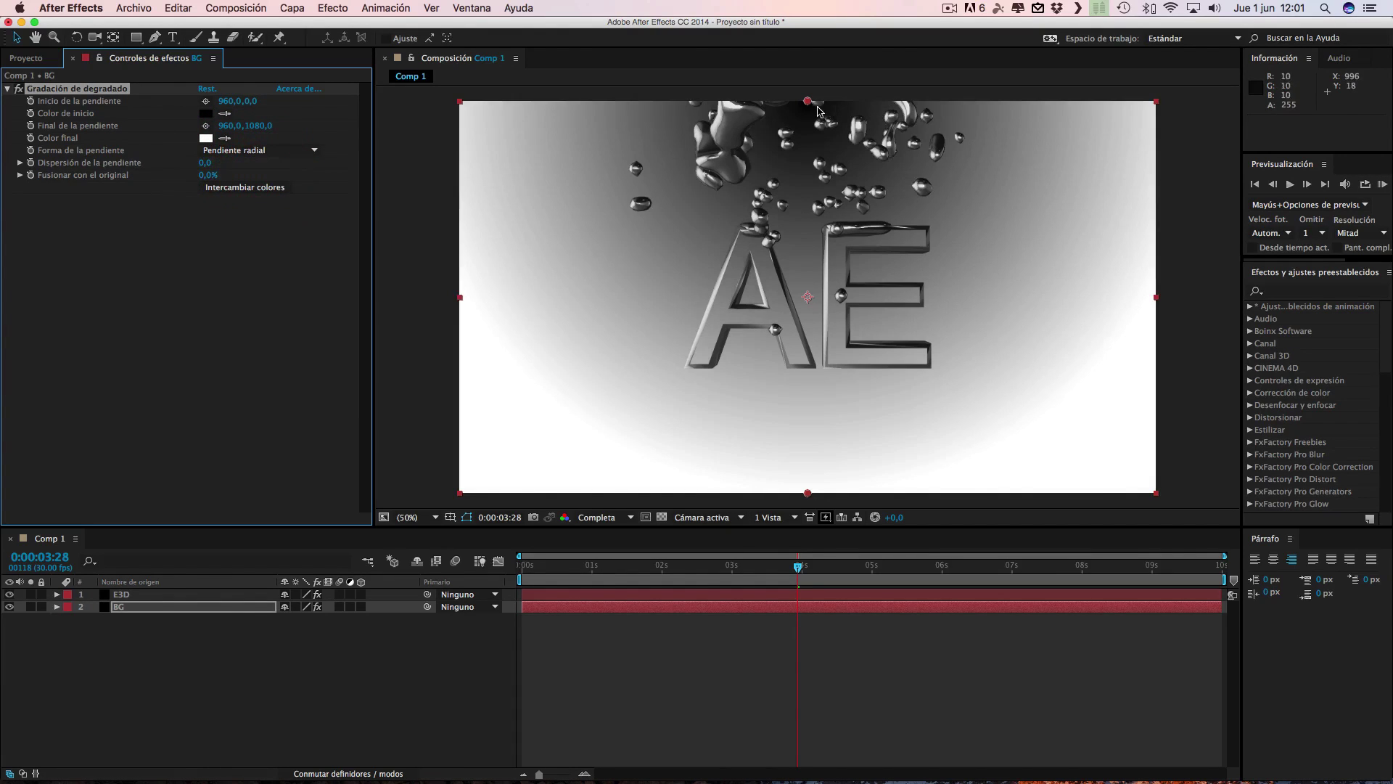
pyautogui.moveTo(807, 101); pyautogui.dragTo(808, 297)
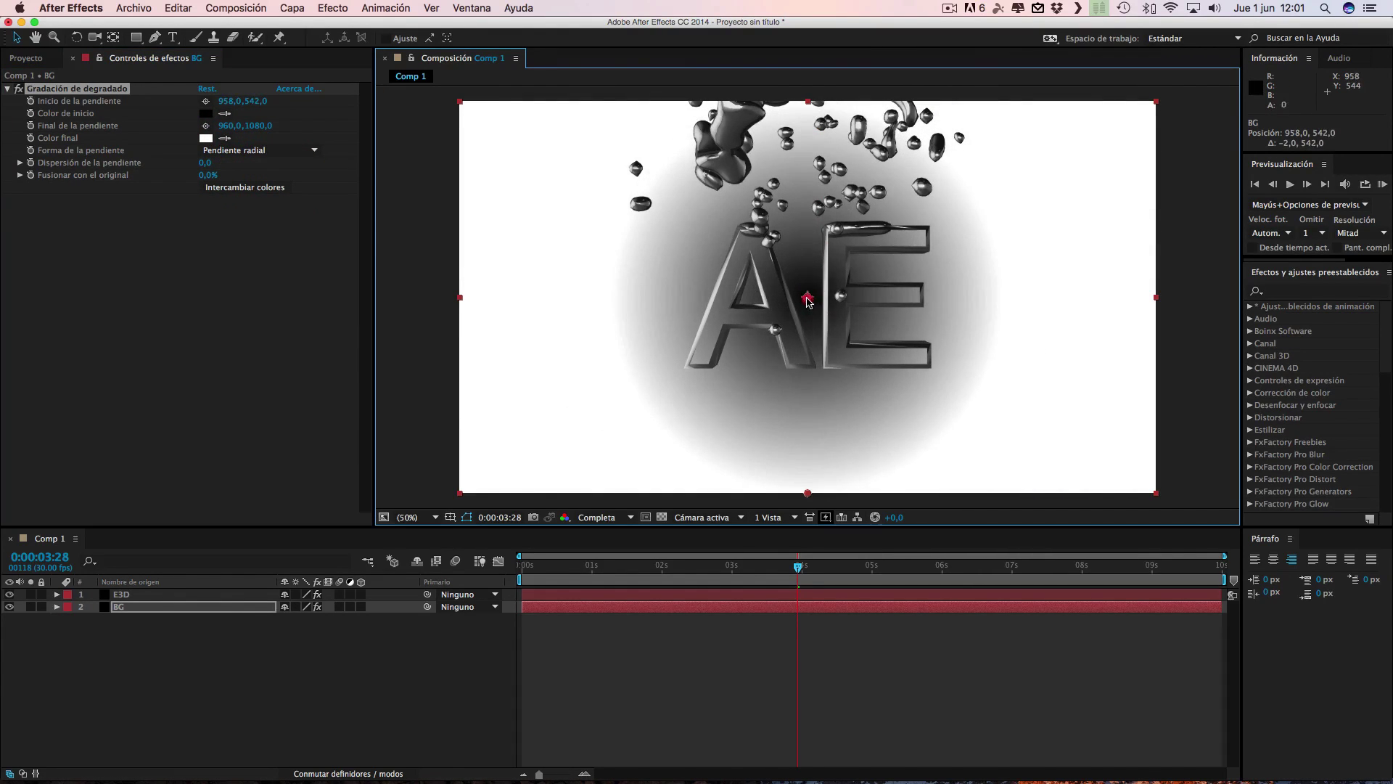
pyautogui.click(259, 189)
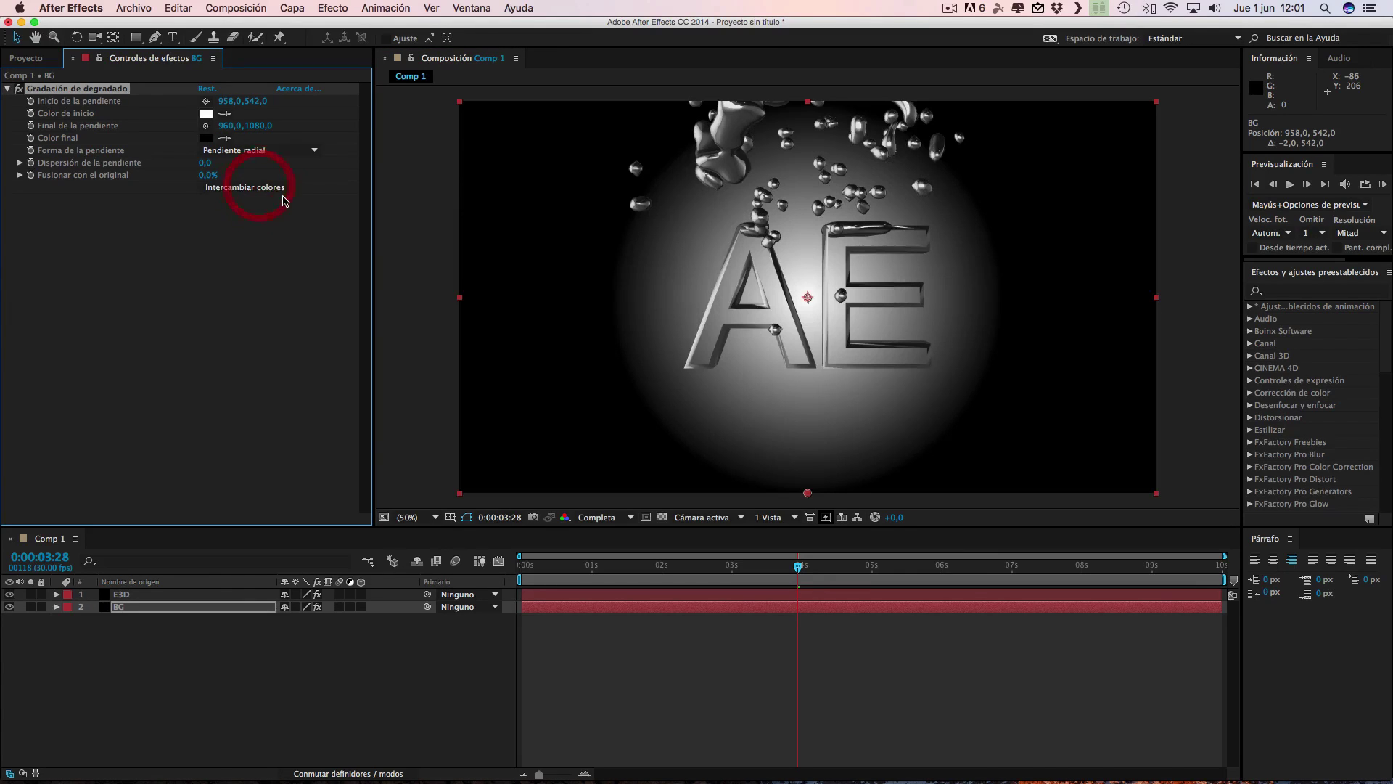
pyautogui.moveTo(808, 494); pyautogui.dragTo(886, 628)
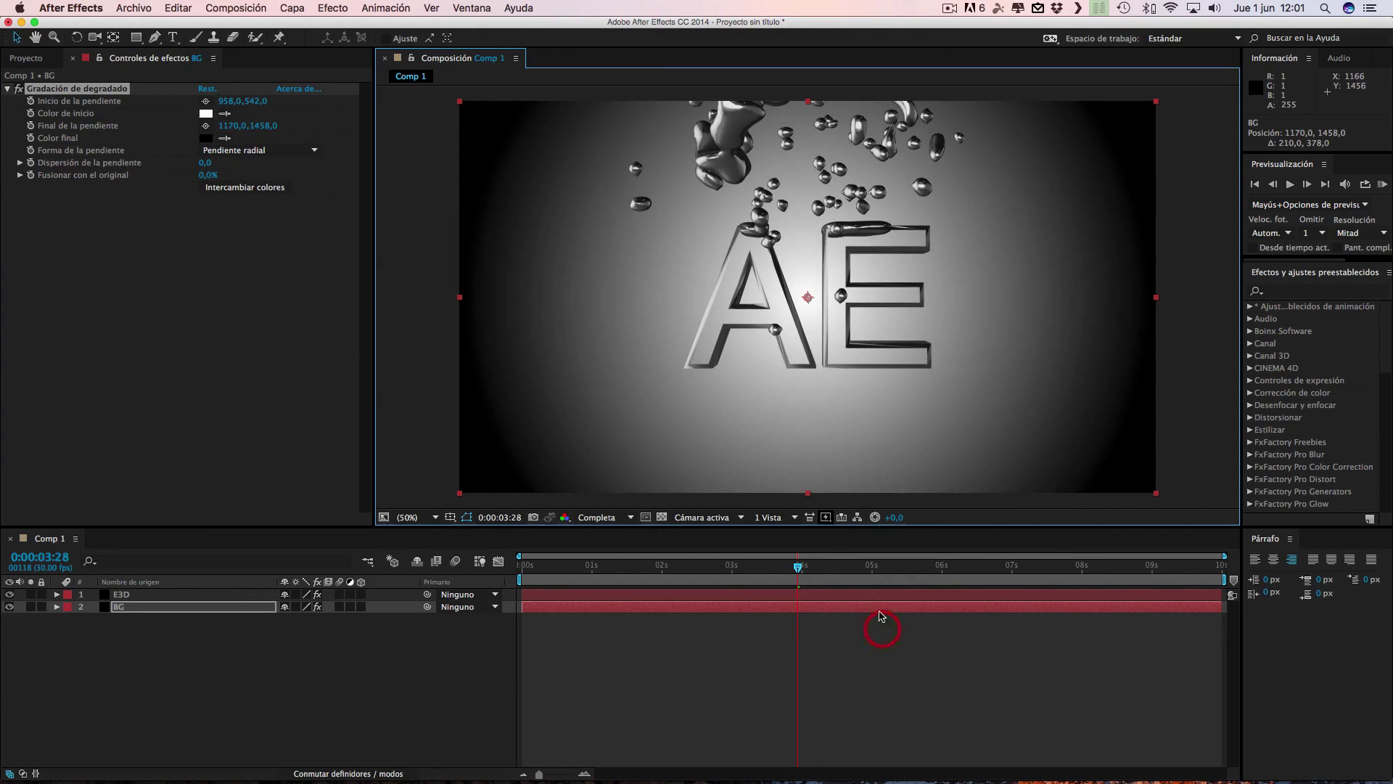
# Add a new camera layer to Comp 1 with its default 35 mm settings.
pyautogui.click(361, 723)
pyautogui.click(290, 8)
pyautogui.moveTo(303, 24)
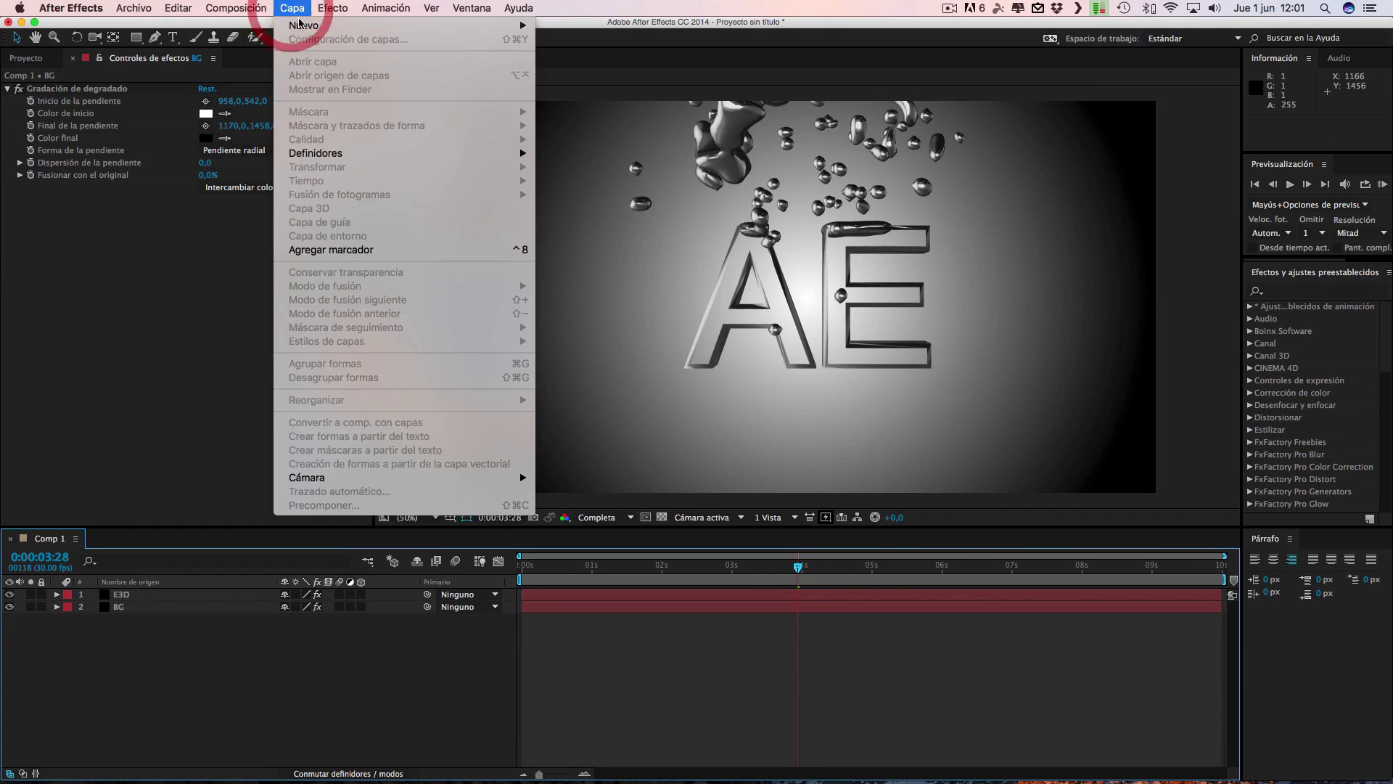
pyautogui.click(562, 73)
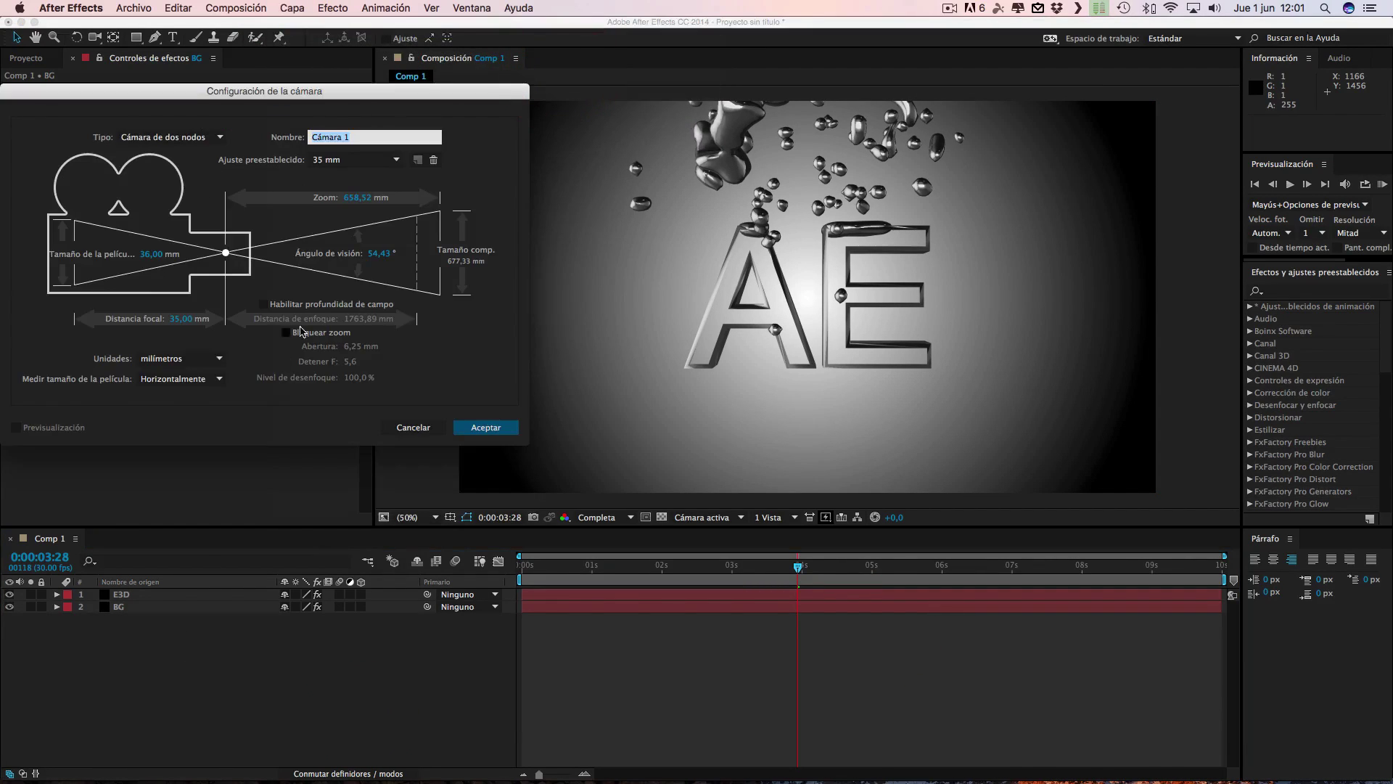
pyautogui.click(491, 428)
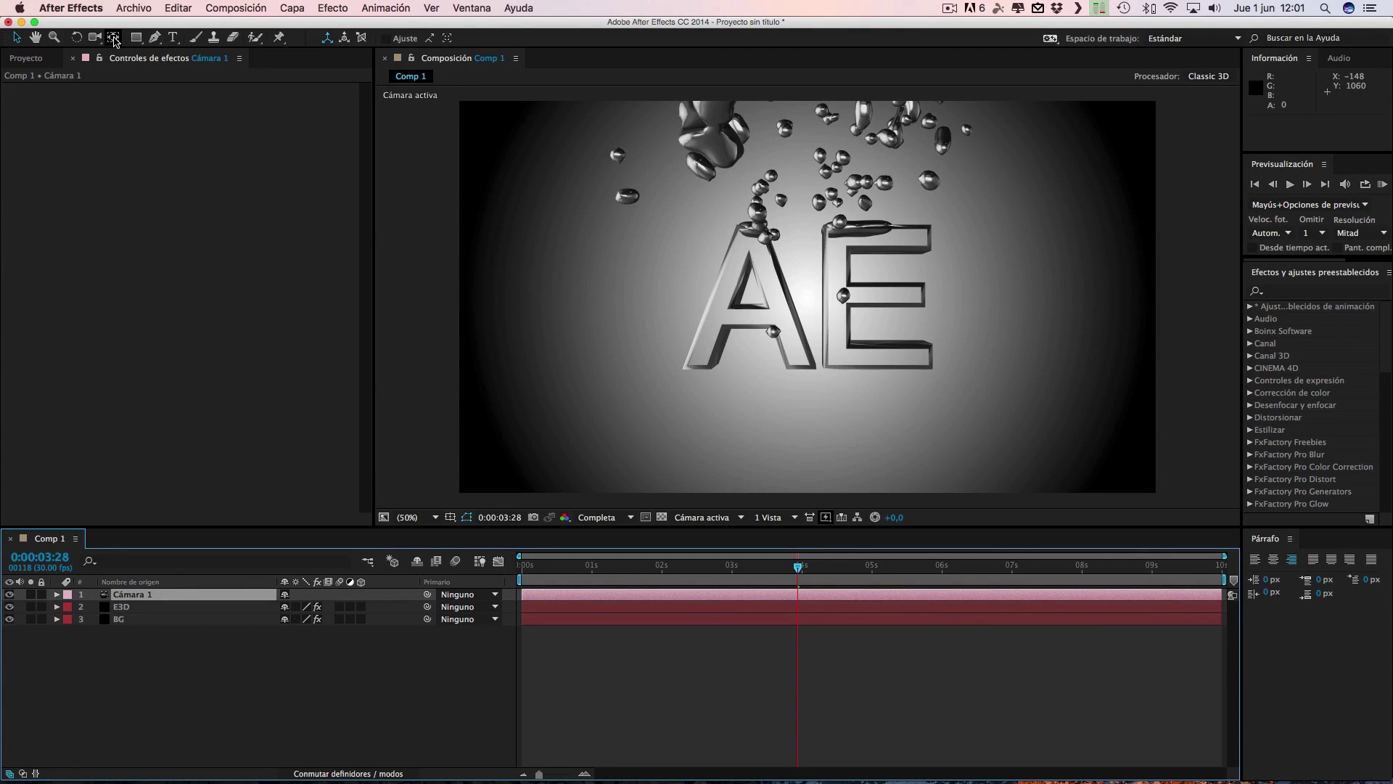
# Orbit and track the camera to view the letters from a lower angle, then scrub back.
pyautogui.moveTo(99, 40); pyautogui.dragTo(158, 53)
pyautogui.moveTo(710, 164); pyautogui.dragTo(768, 184)
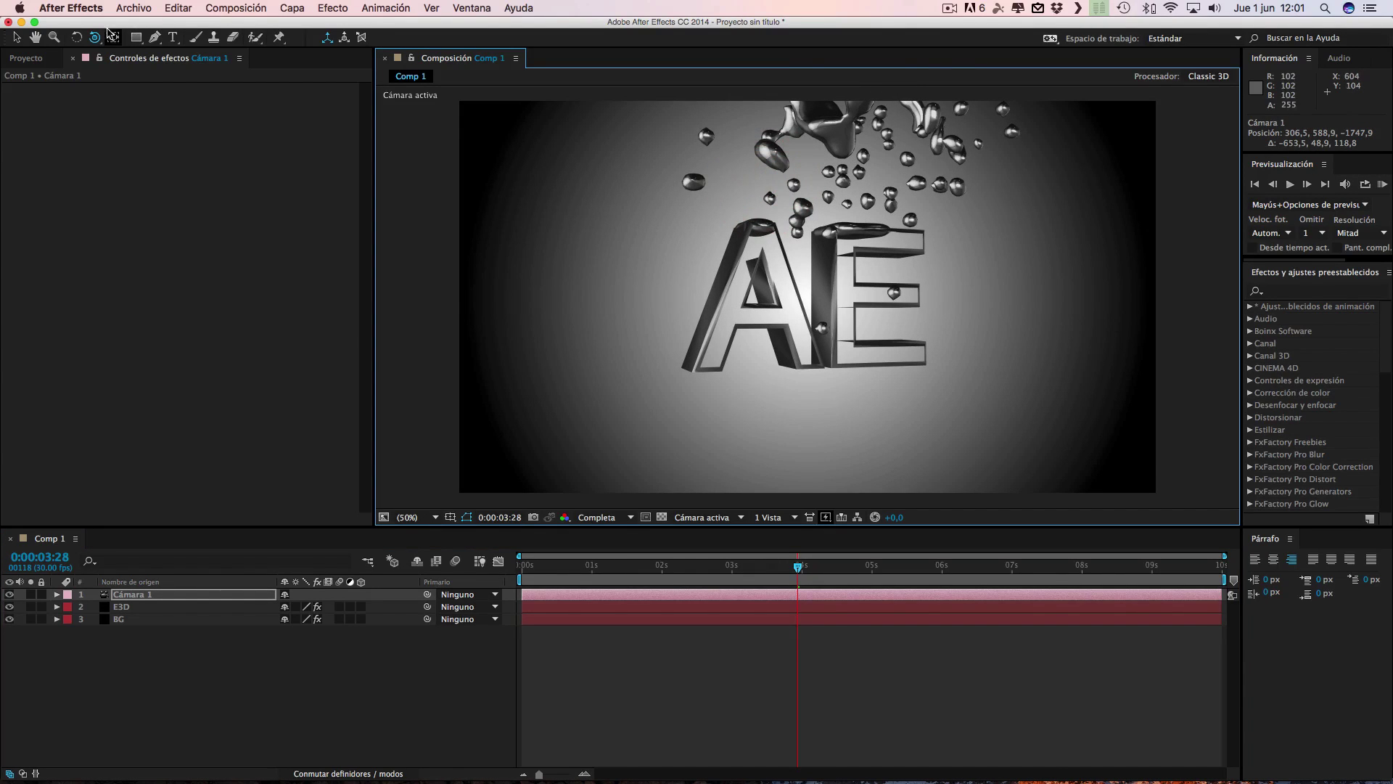
pyautogui.moveTo(94, 37); pyautogui.dragTo(148, 68)
pyautogui.moveTo(899, 234); pyautogui.dragTo(892, 306)
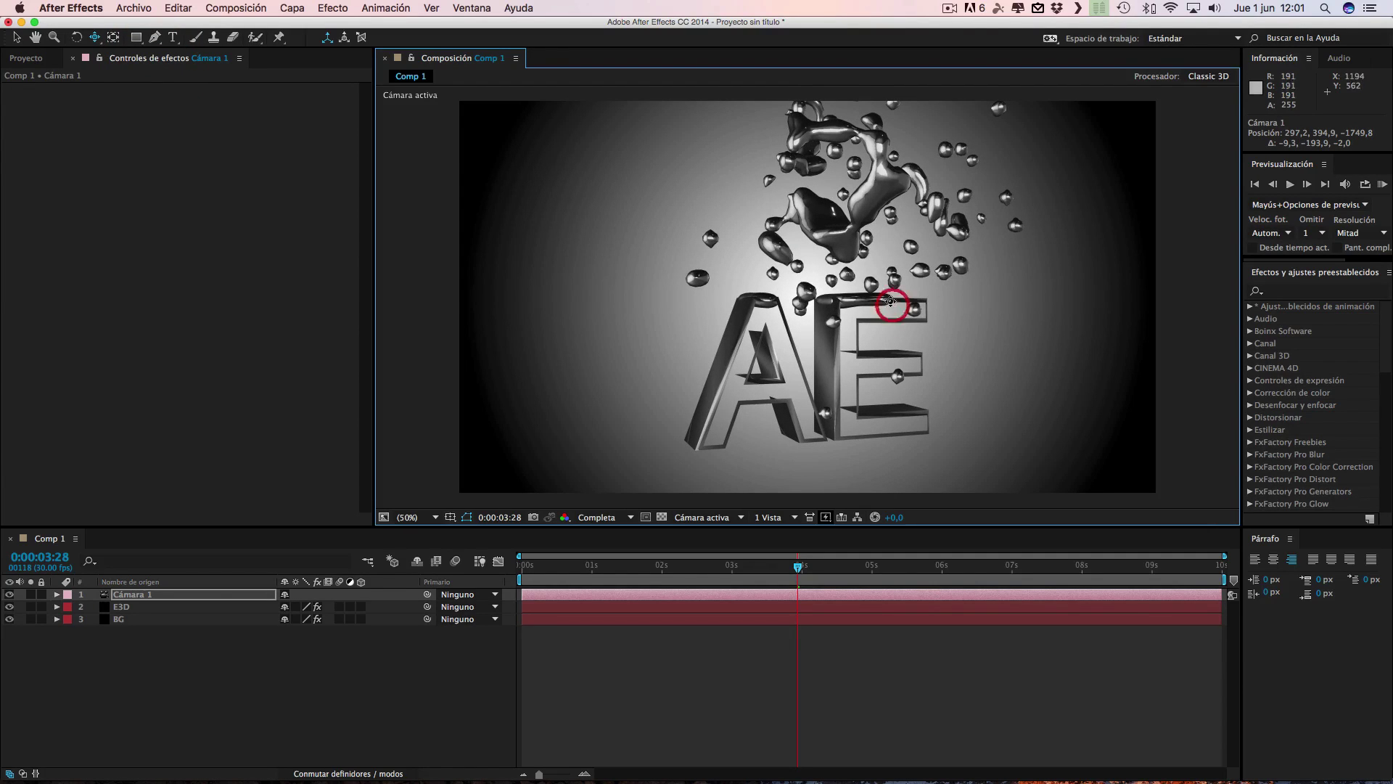
pyautogui.click(78, 37)
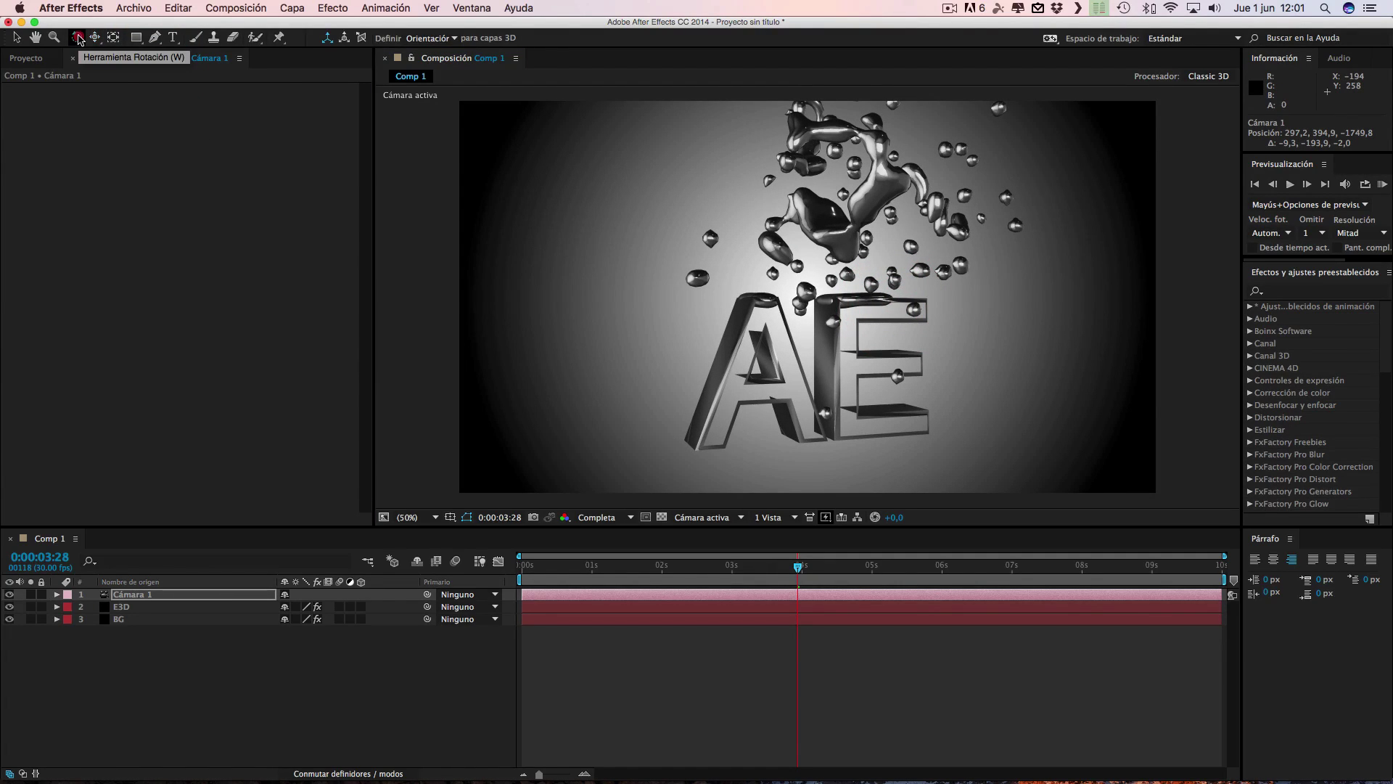
pyautogui.moveTo(94, 37); pyautogui.dragTo(132, 57)
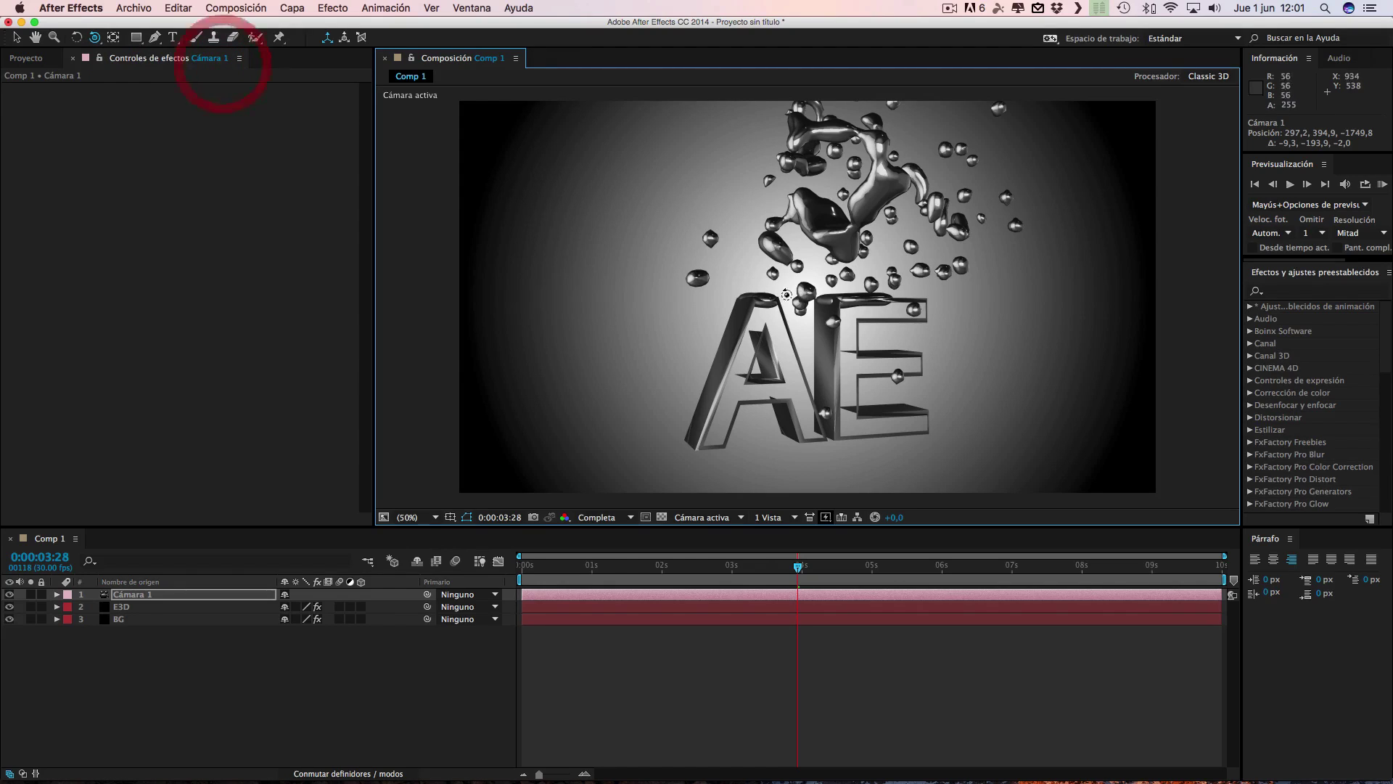
pyautogui.moveTo(844, 310); pyautogui.dragTo(845, 302)
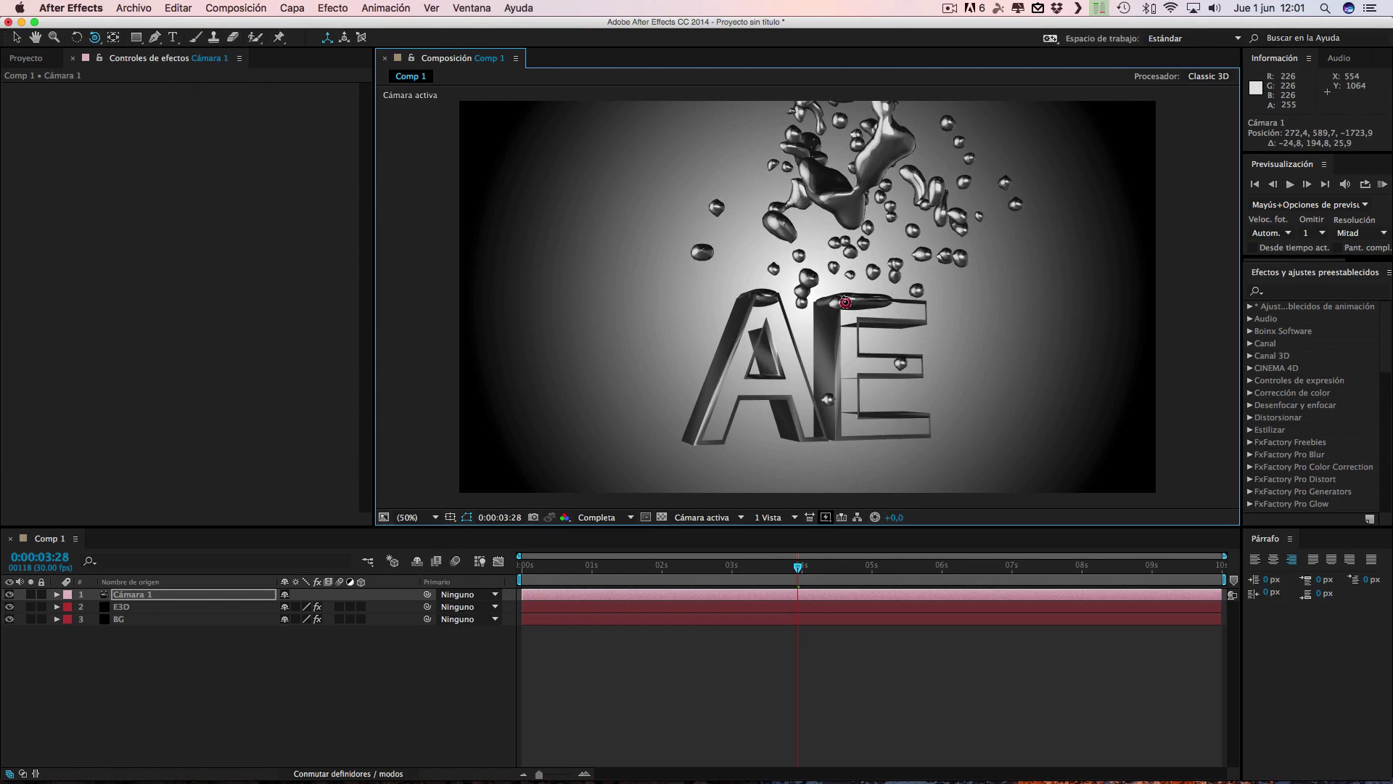
pyautogui.moveTo(798, 566)
pyautogui.mouseDown()
pyautogui.moveTo(510, 578)
pyautogui.moveTo(836, 572)
pyautogui.mouseUp()
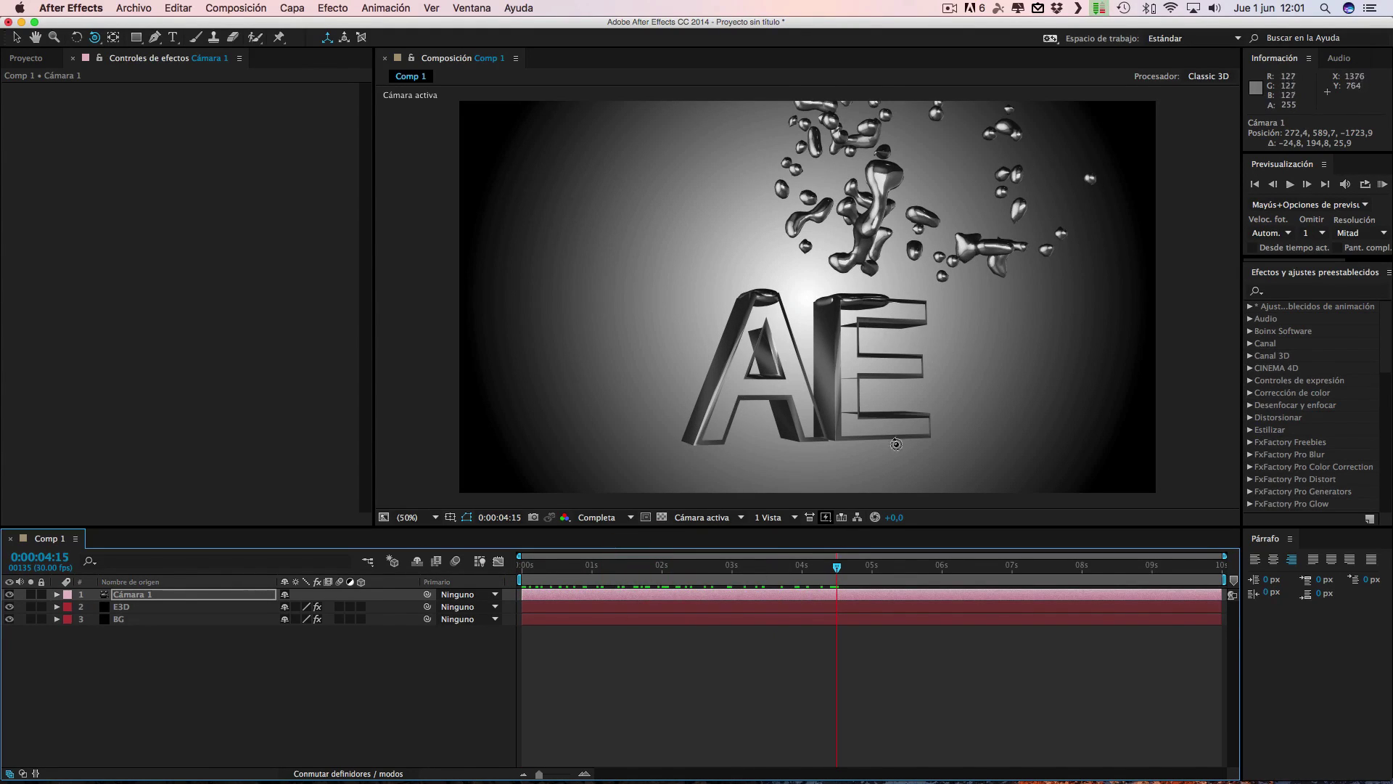
# Run a RAM preview of Comp 1 with frame Skip set to 0.
pyautogui.click(1383, 185)
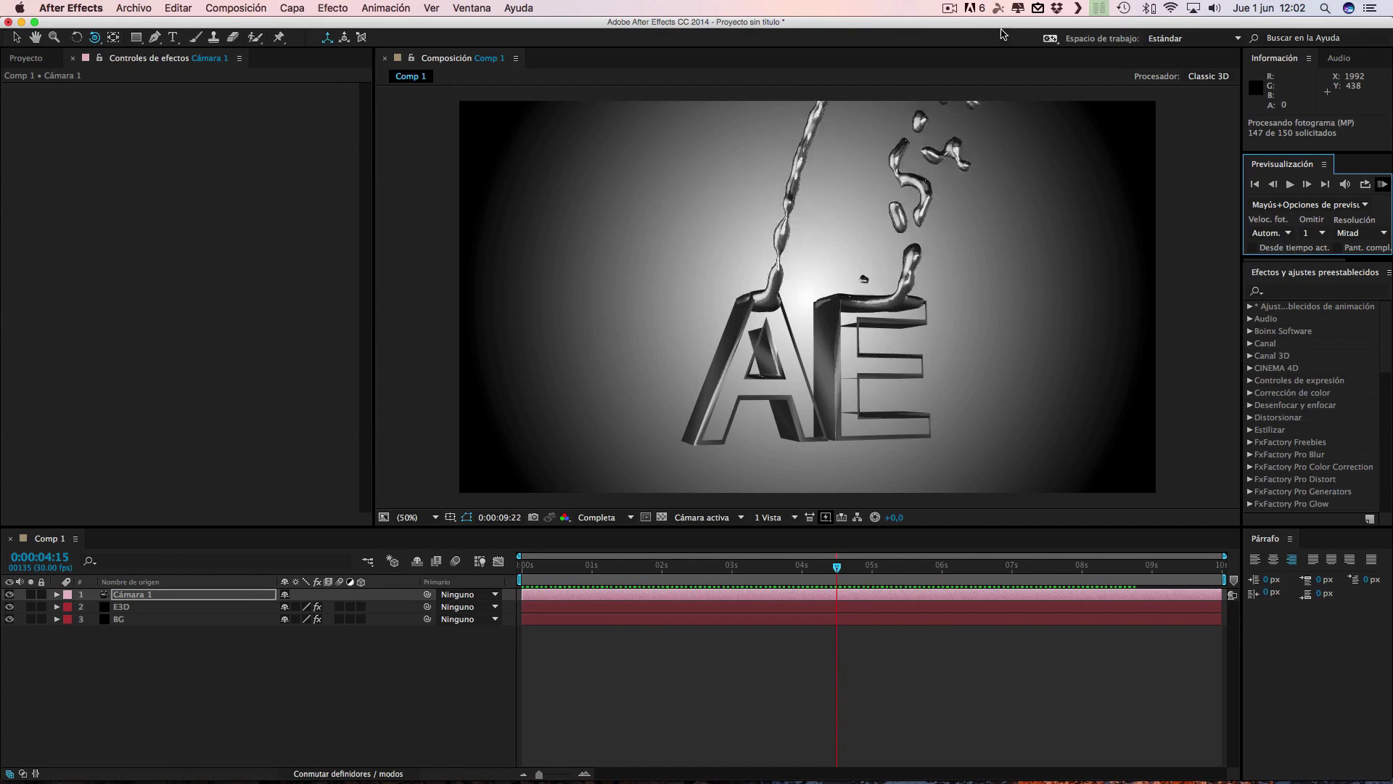
pyautogui.click(949, 9)
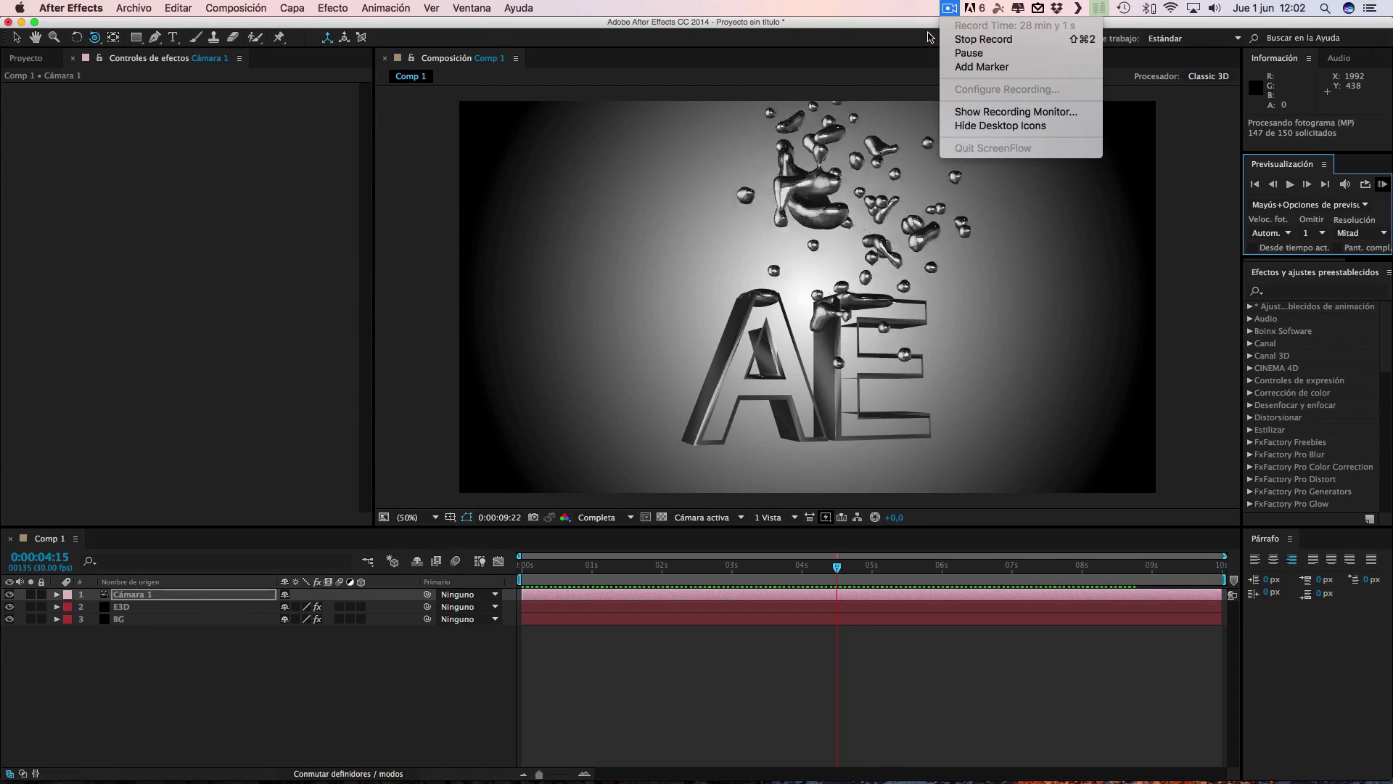
pyautogui.click(439, 669)
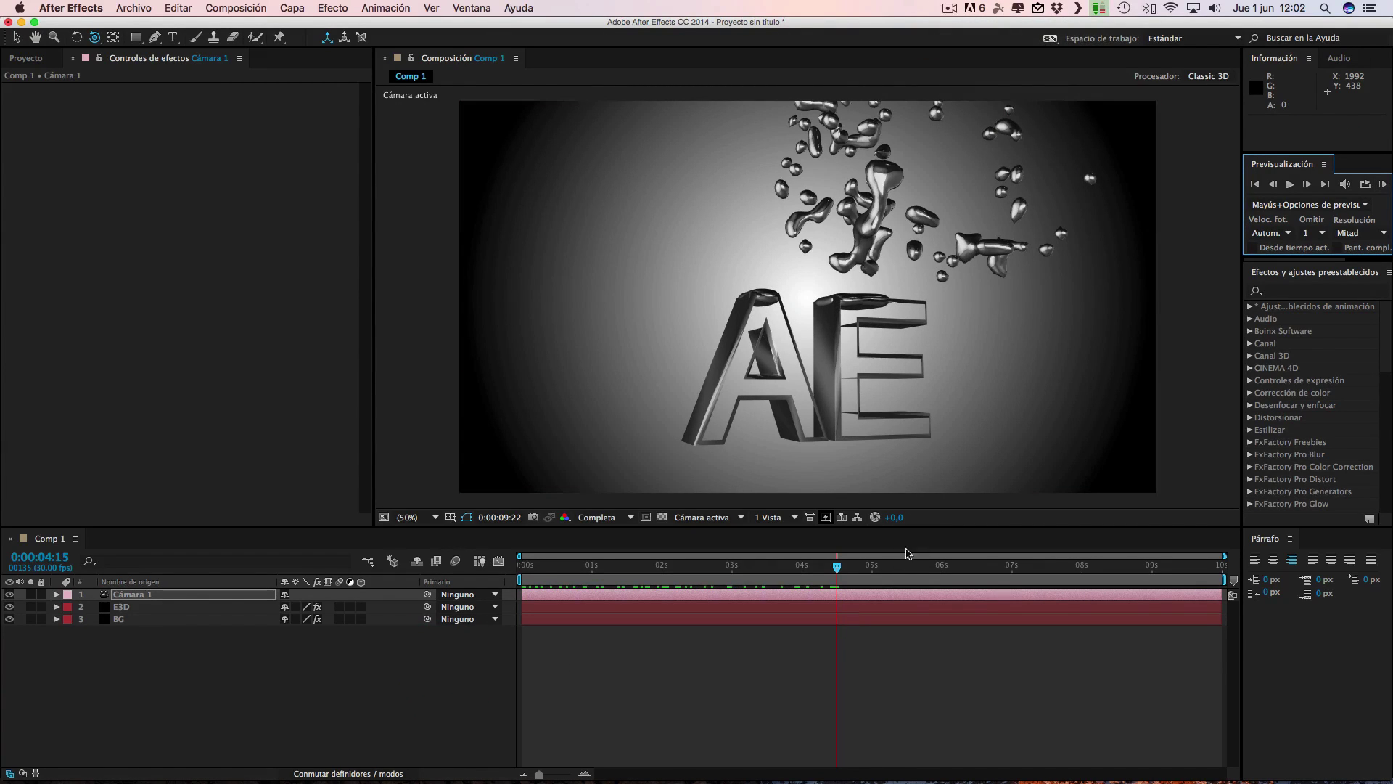
pyautogui.click(1317, 234)
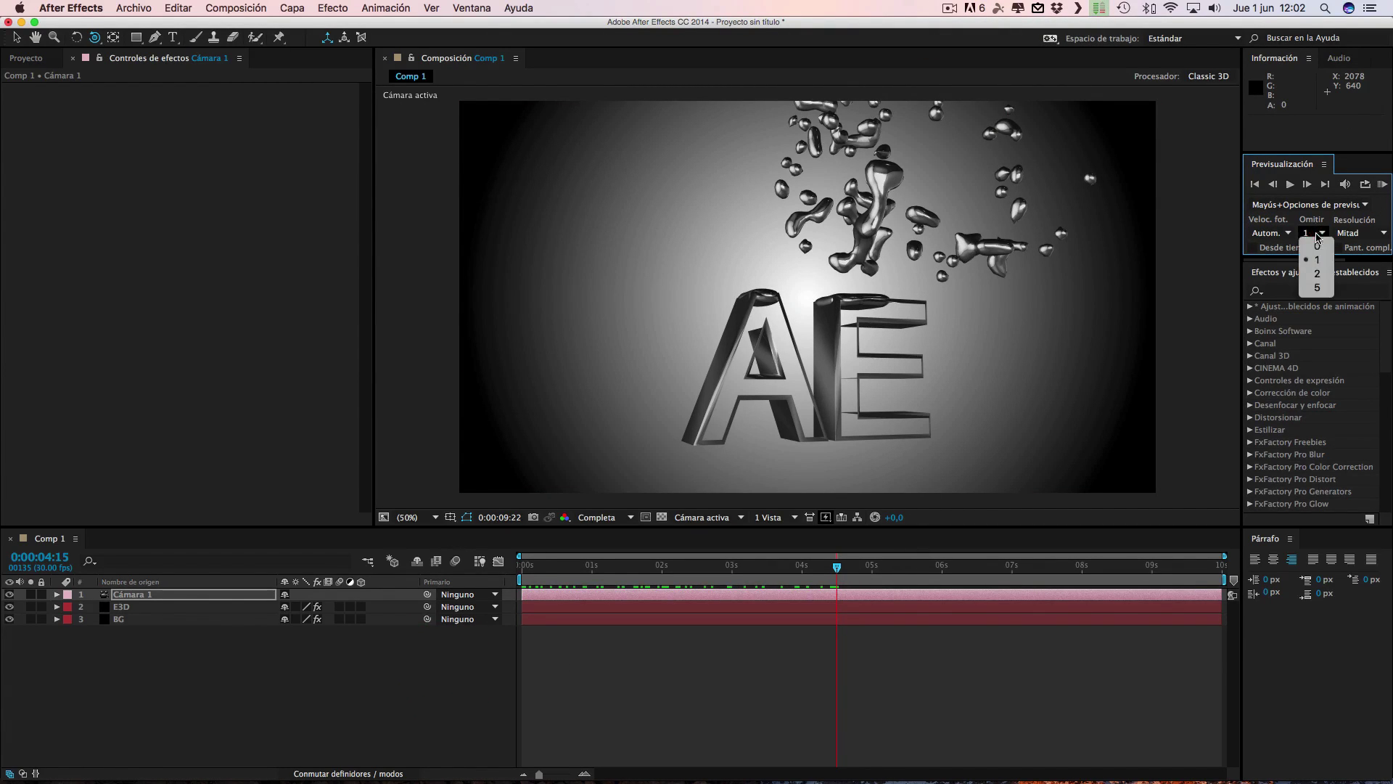
pyautogui.click(1317, 247)
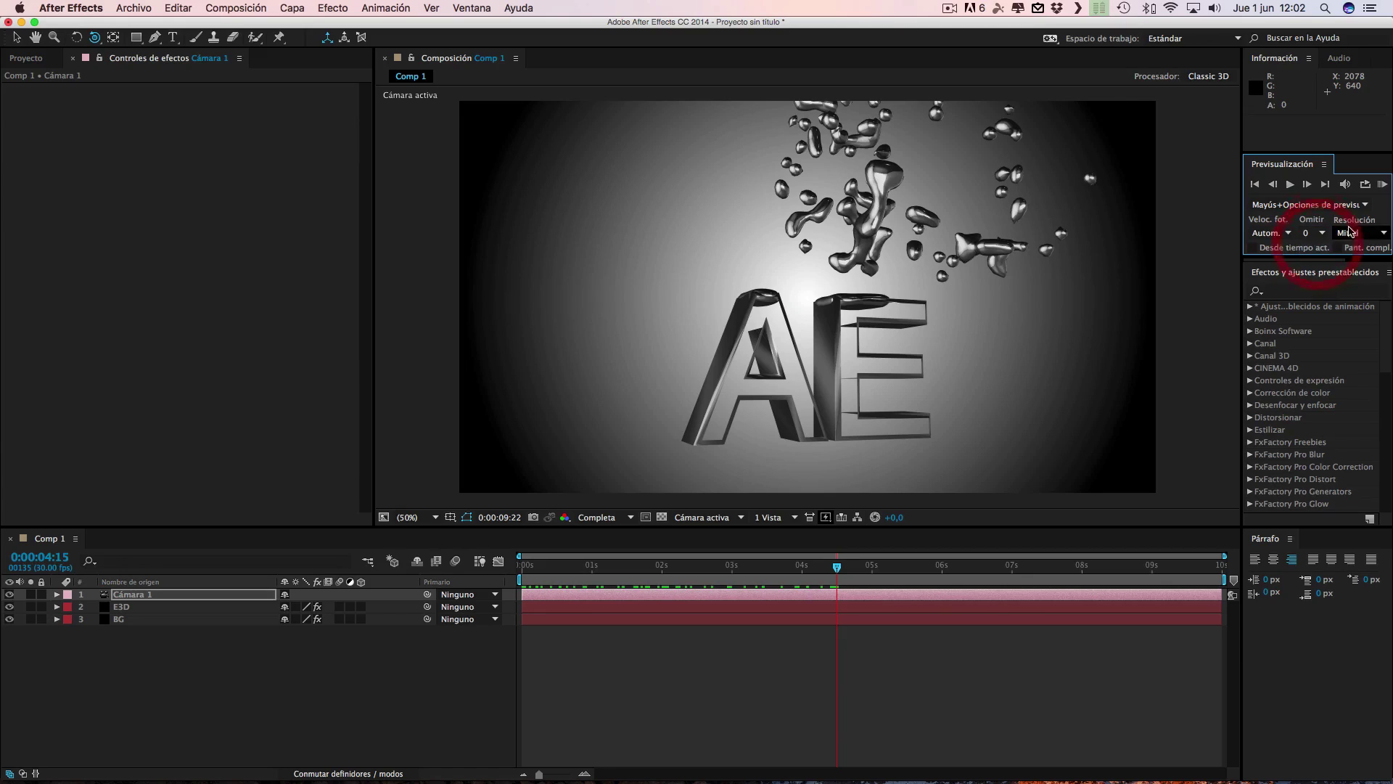
pyautogui.click(1383, 185)
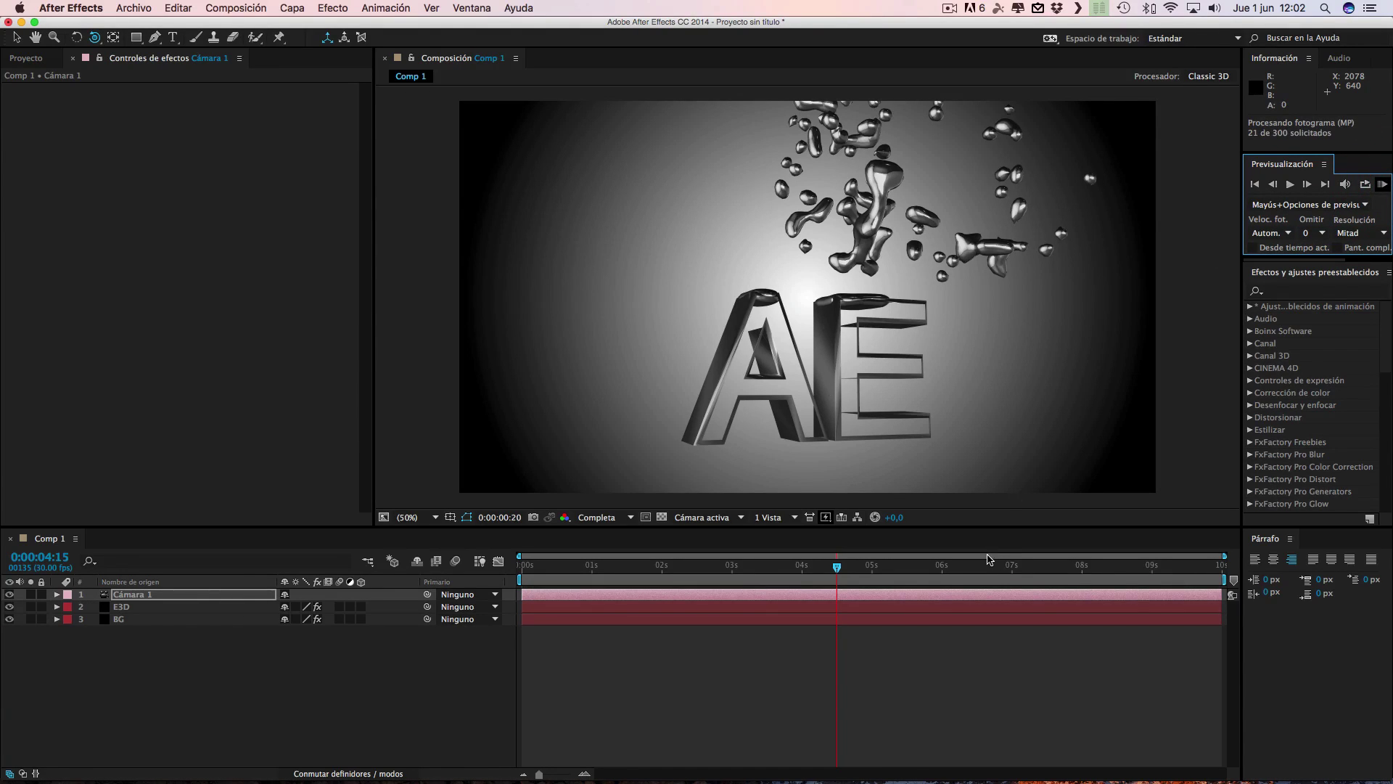